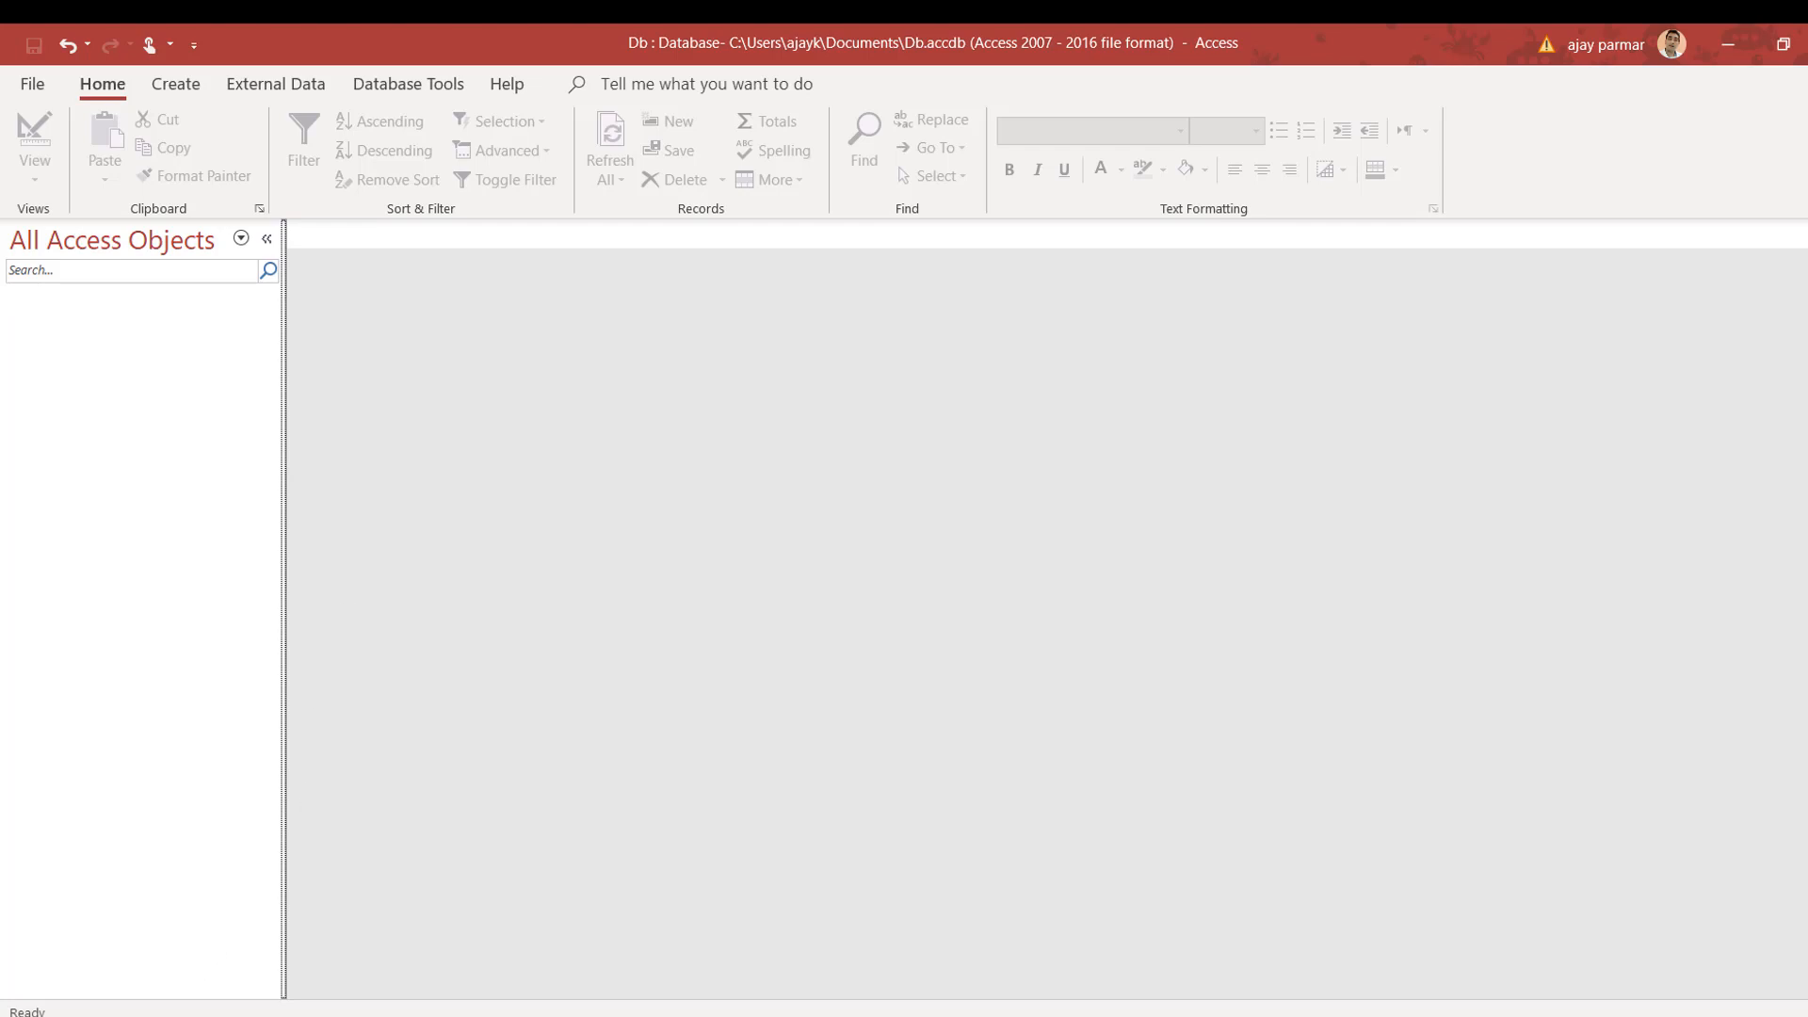
# Step: Search Windows for 'excel' and launch Excel from the best-match result
pyautogui.press('super+s')
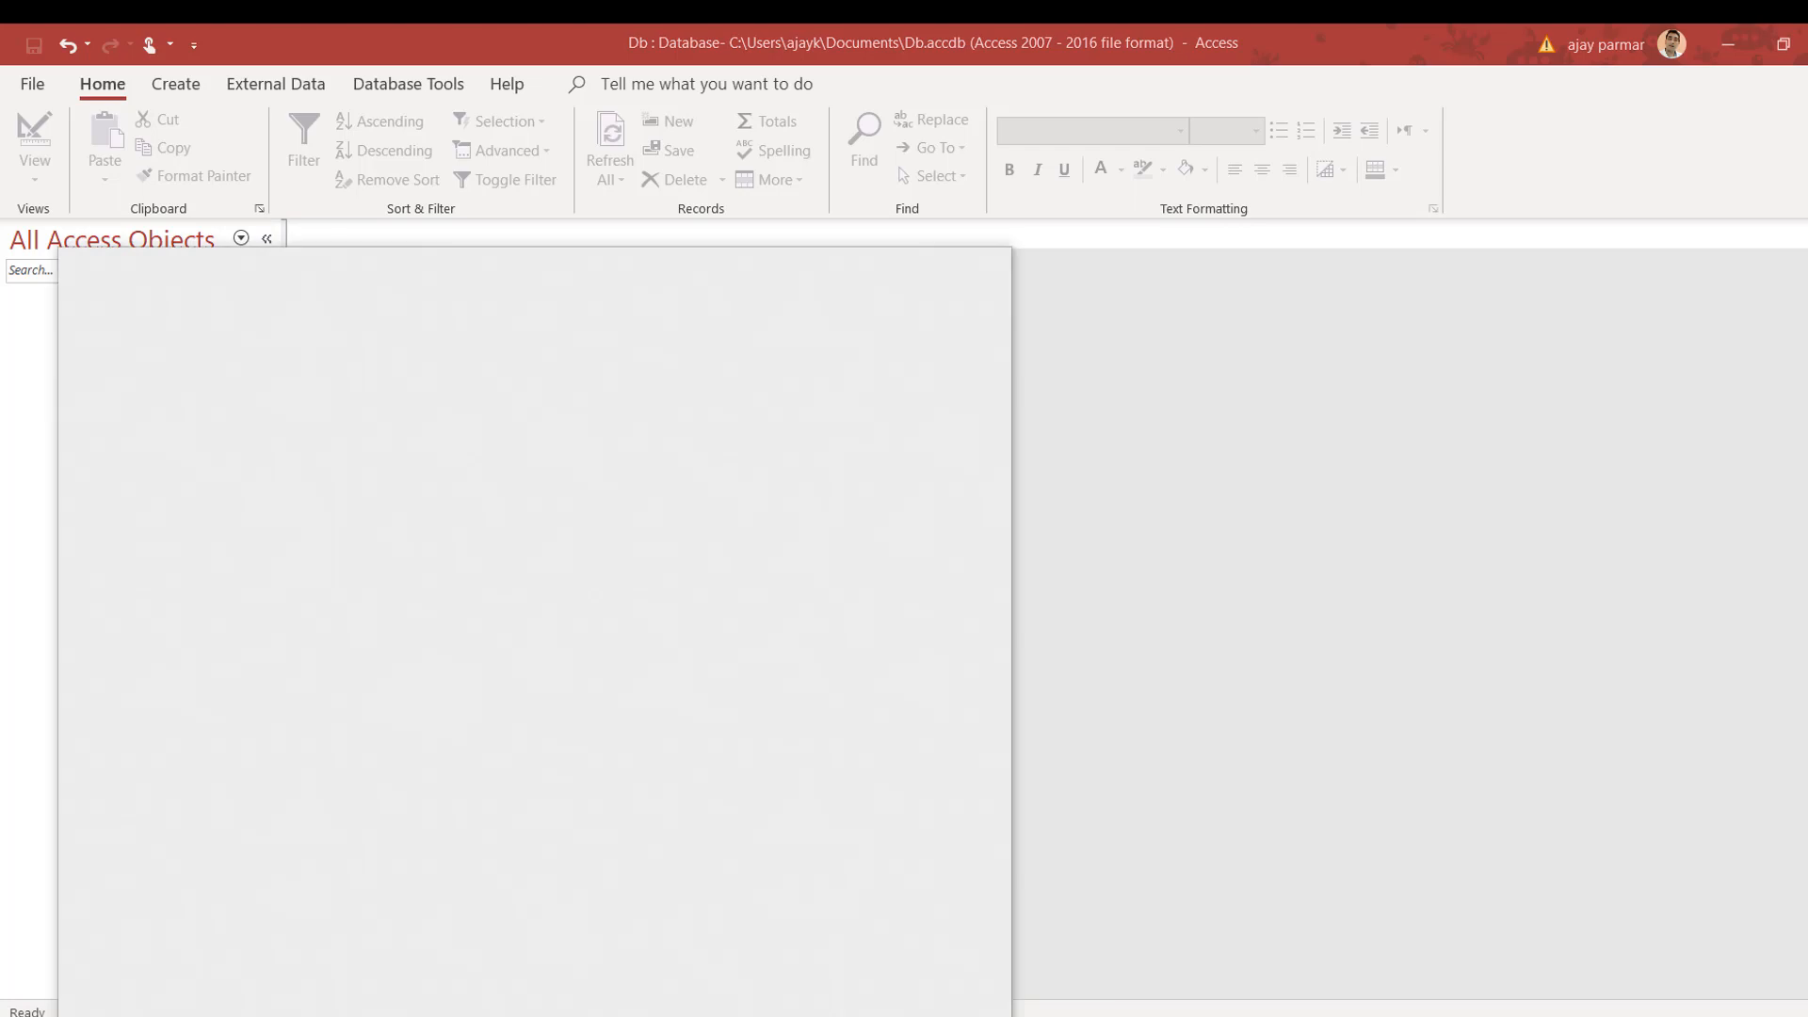
pyautogui.write('excel')
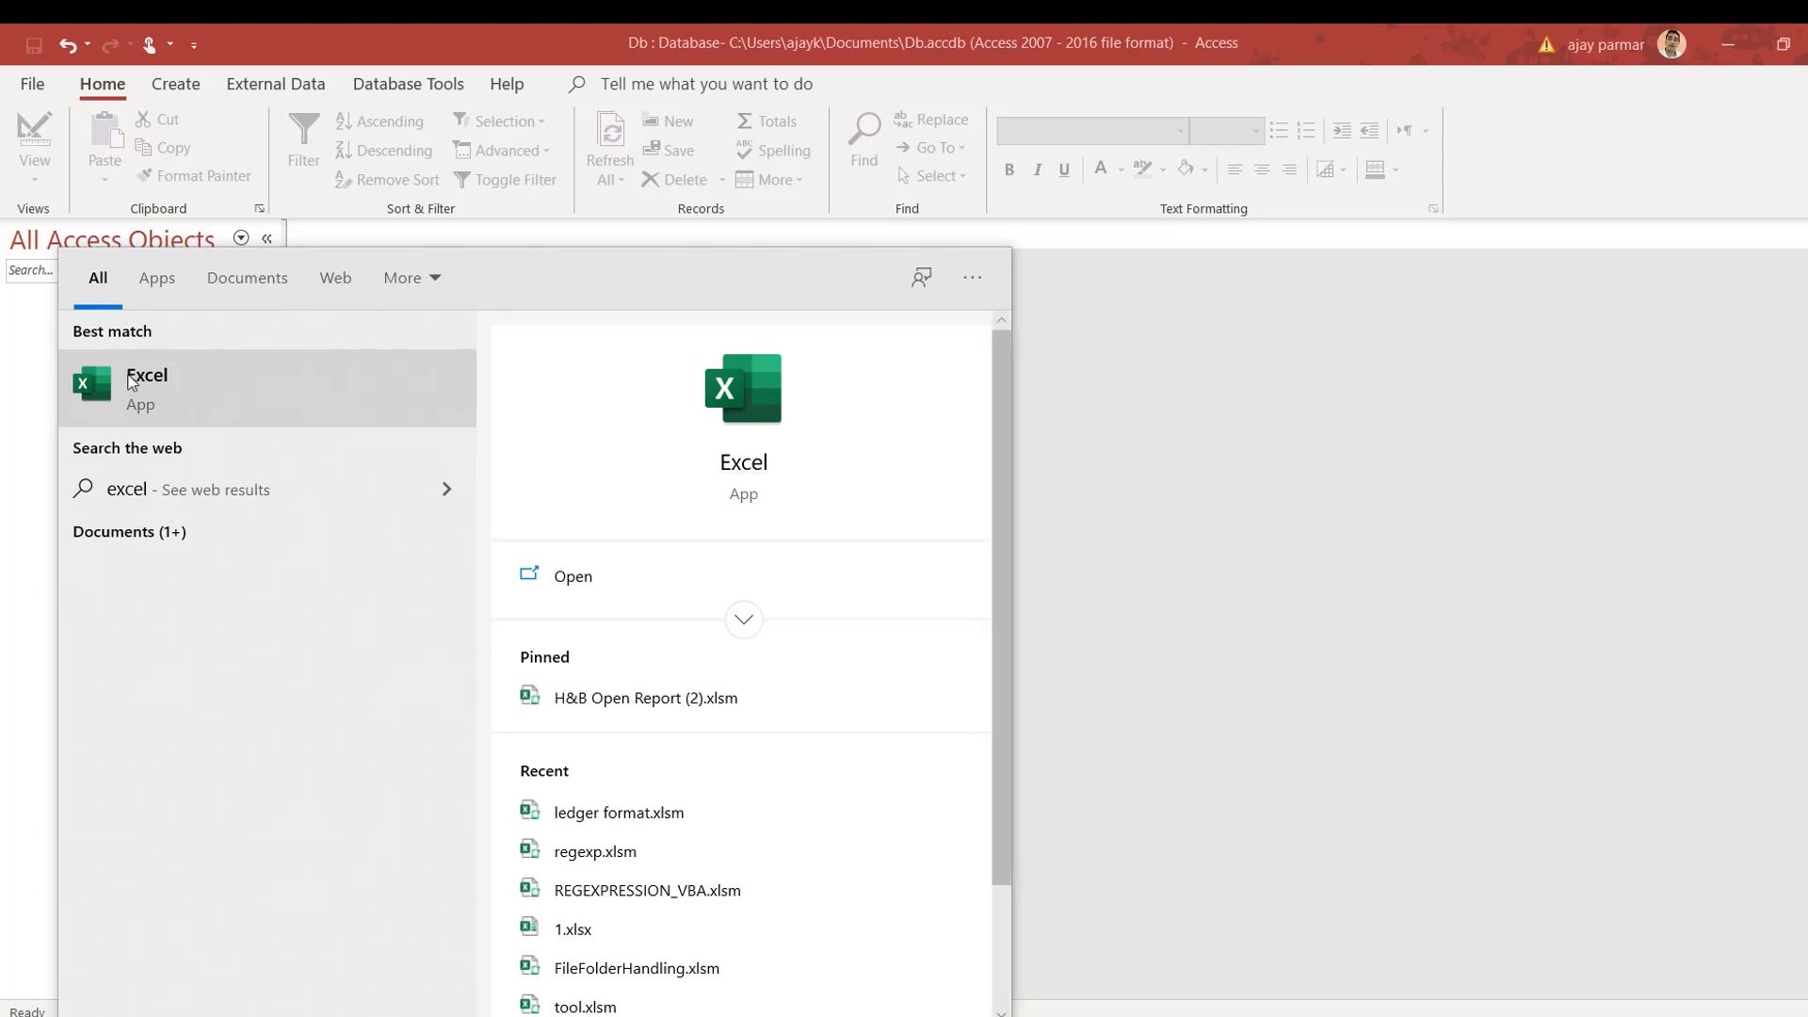
pyautogui.click(354, 412)
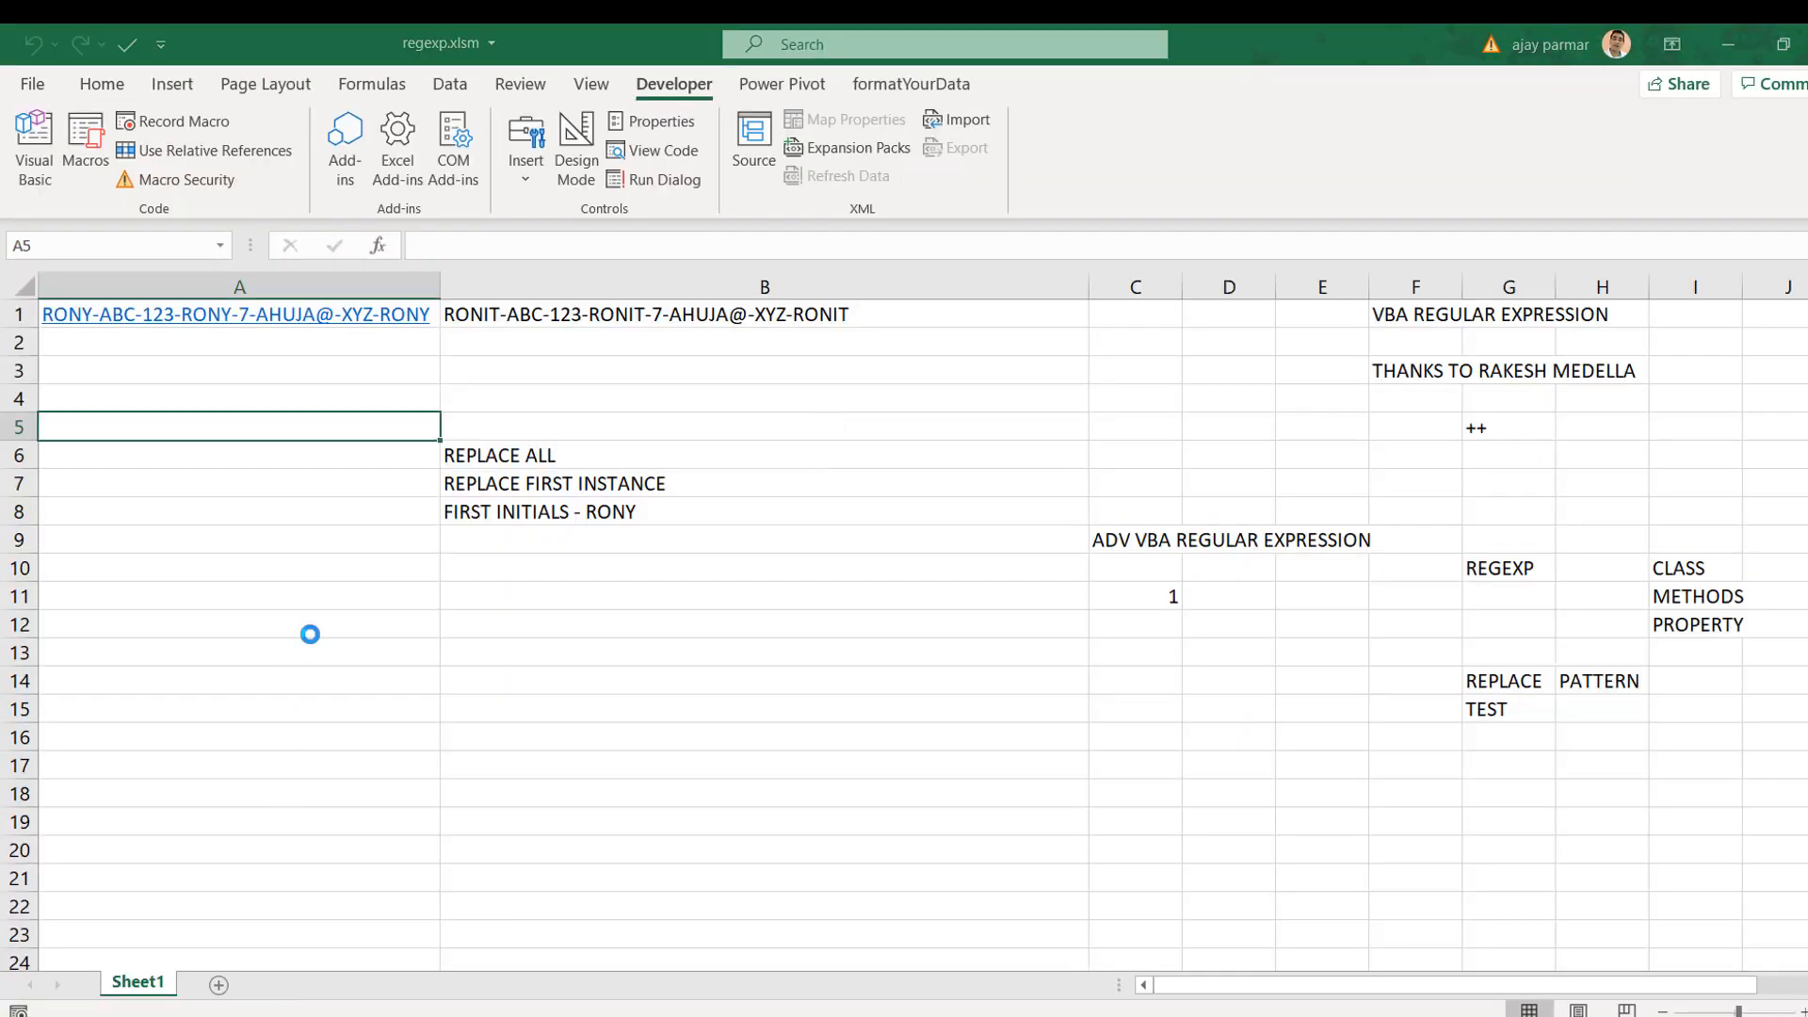
# Step: In a new blank workbook, add a 'name' heading and fill name1 to name10 down column A
pyautogui.click(309, 634)
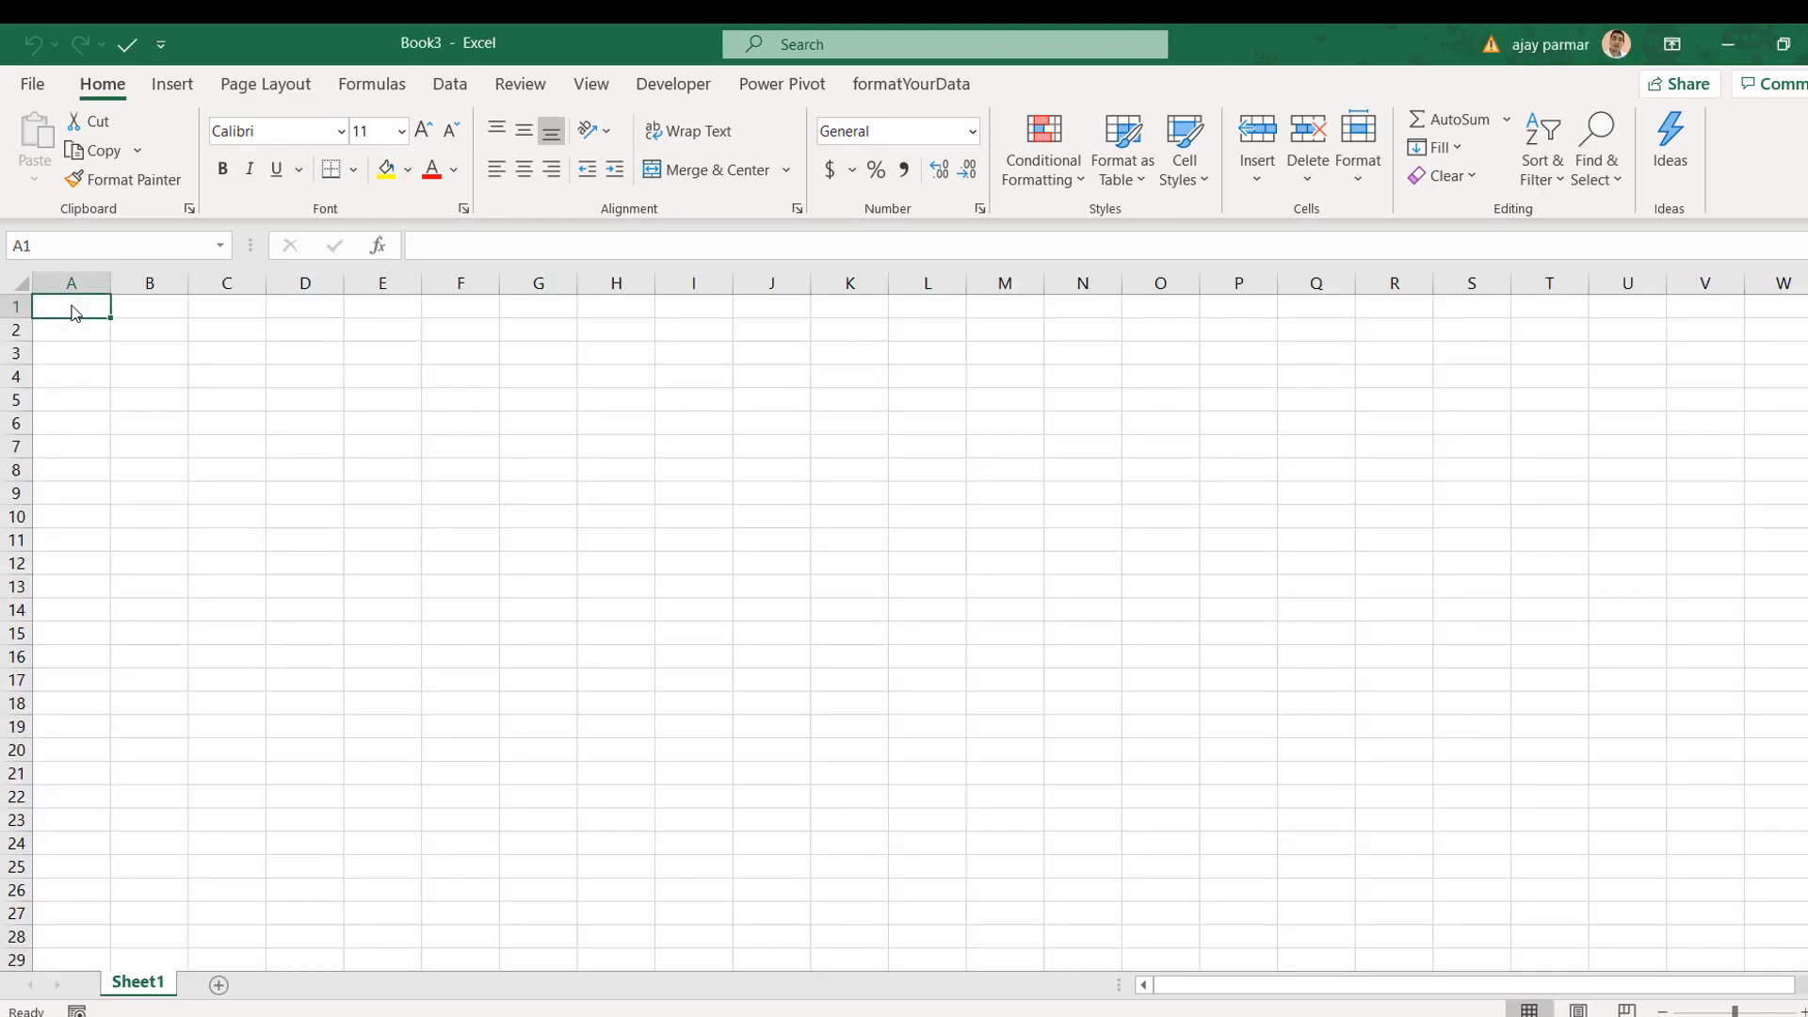
pyautogui.write('name')
pyautogui.press('Return')
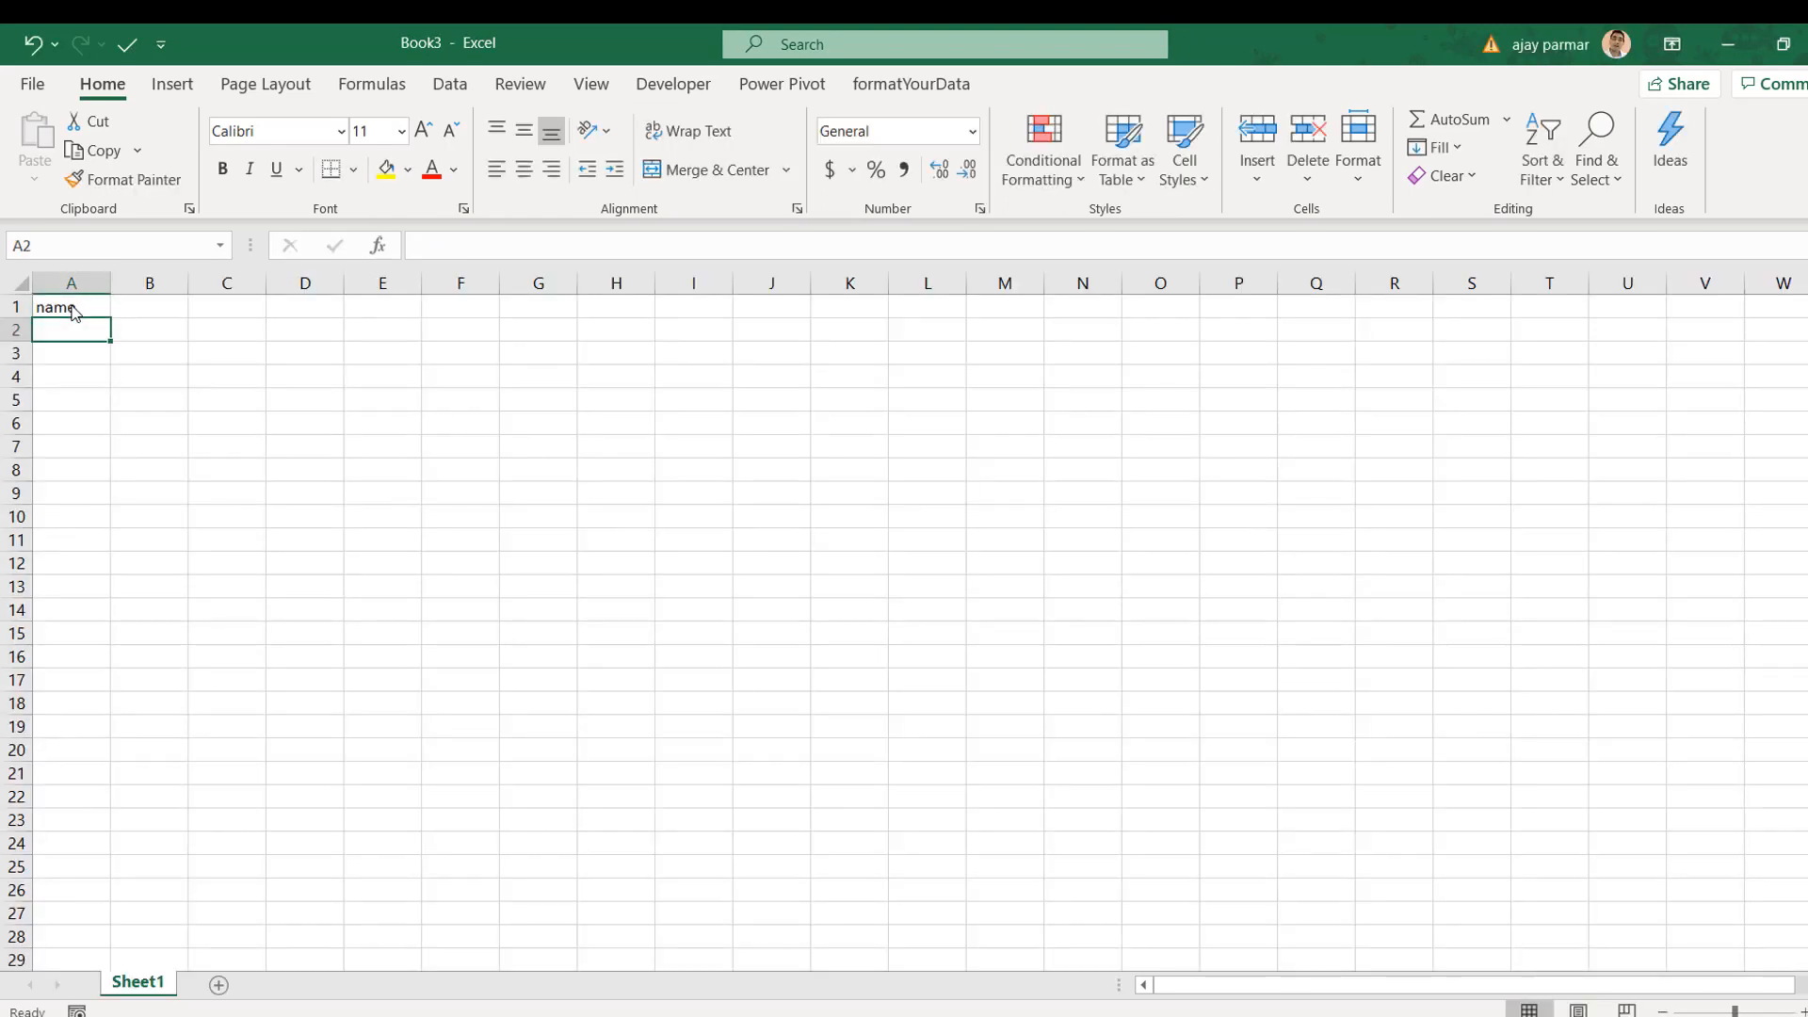
pyautogui.write('name1')
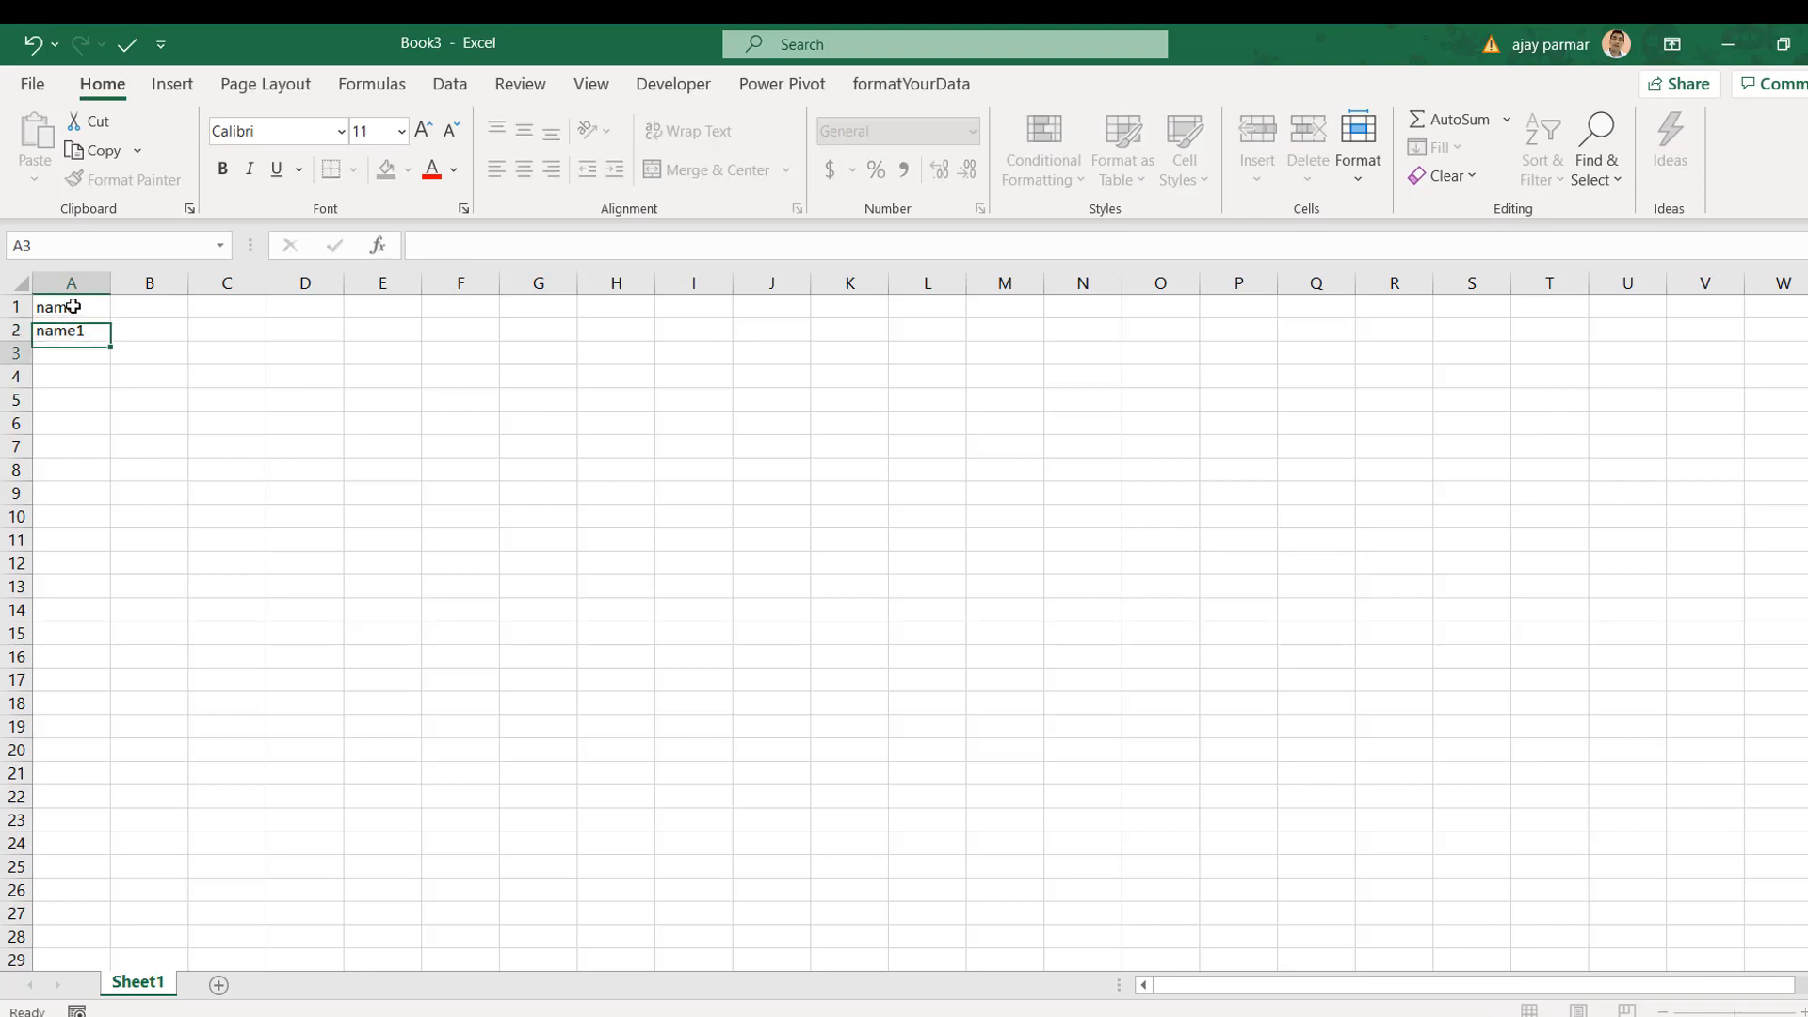
pyautogui.press('Return')
pyautogui.press('Up')
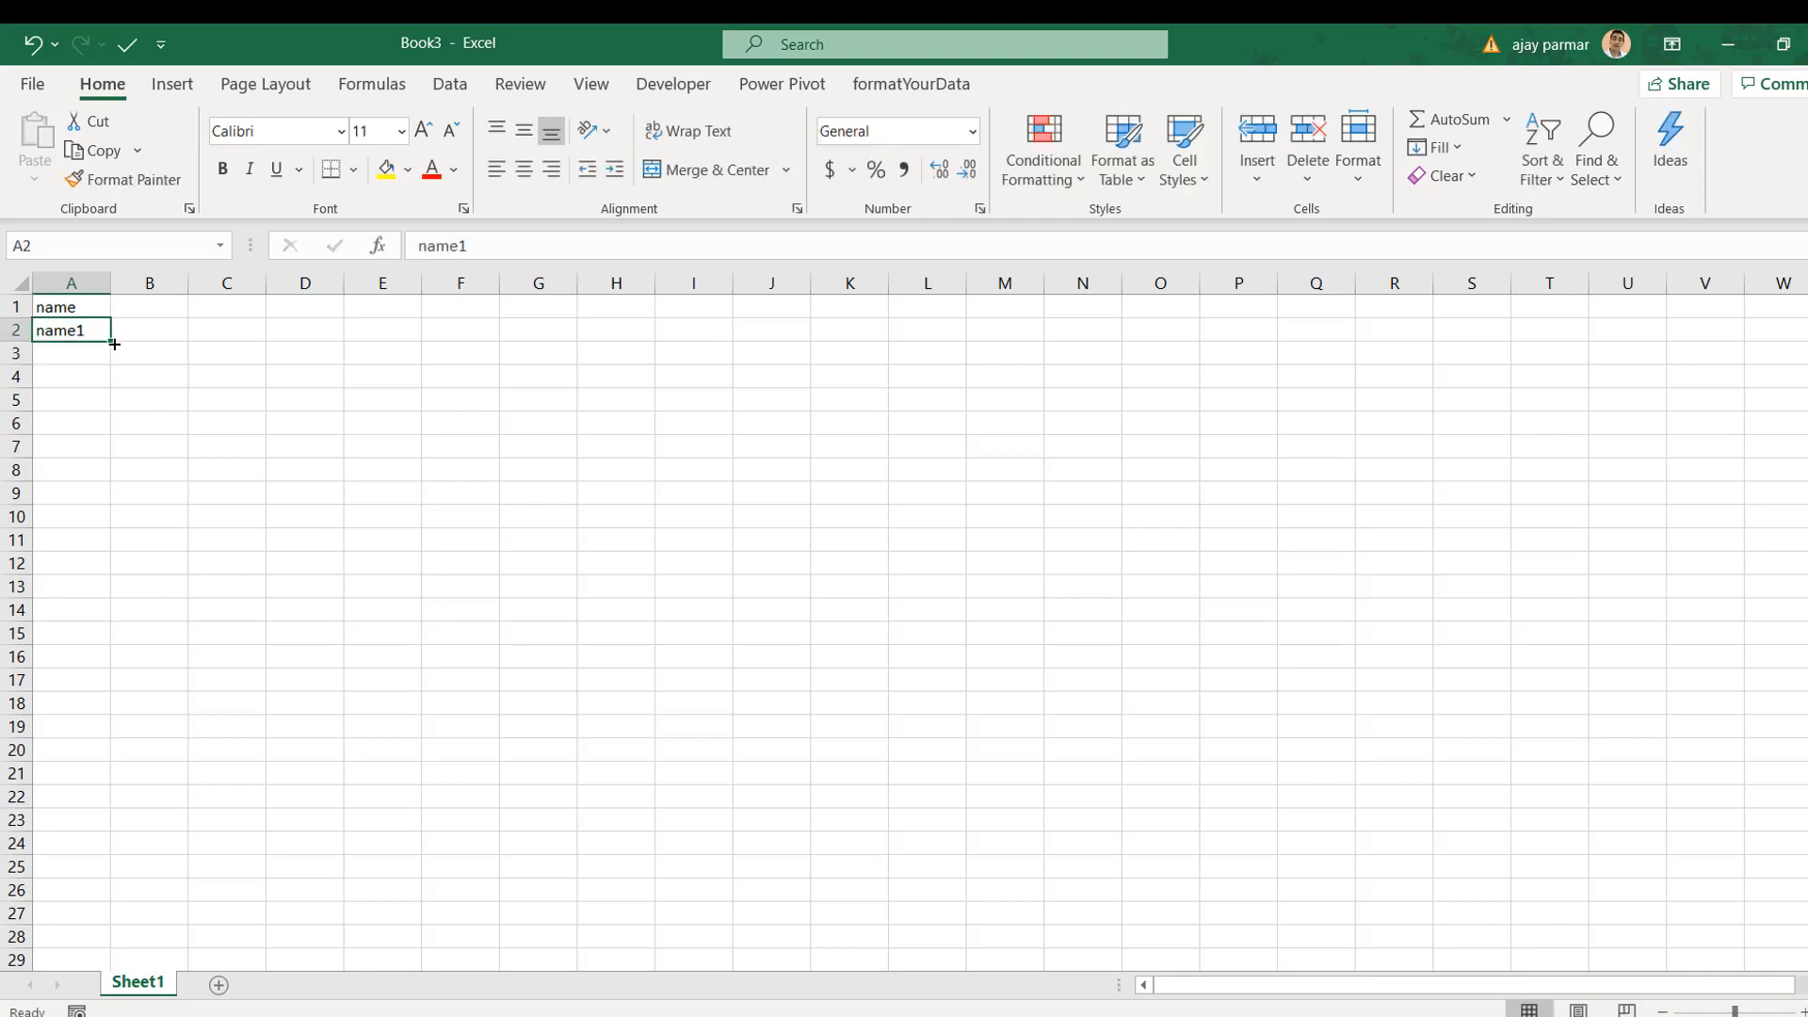
pyautogui.moveTo(114, 343); pyautogui.dragTo(113, 548)
# Step: Add a 'status' heading in B1 with male and female in the first two rows
pyautogui.click(170, 306)
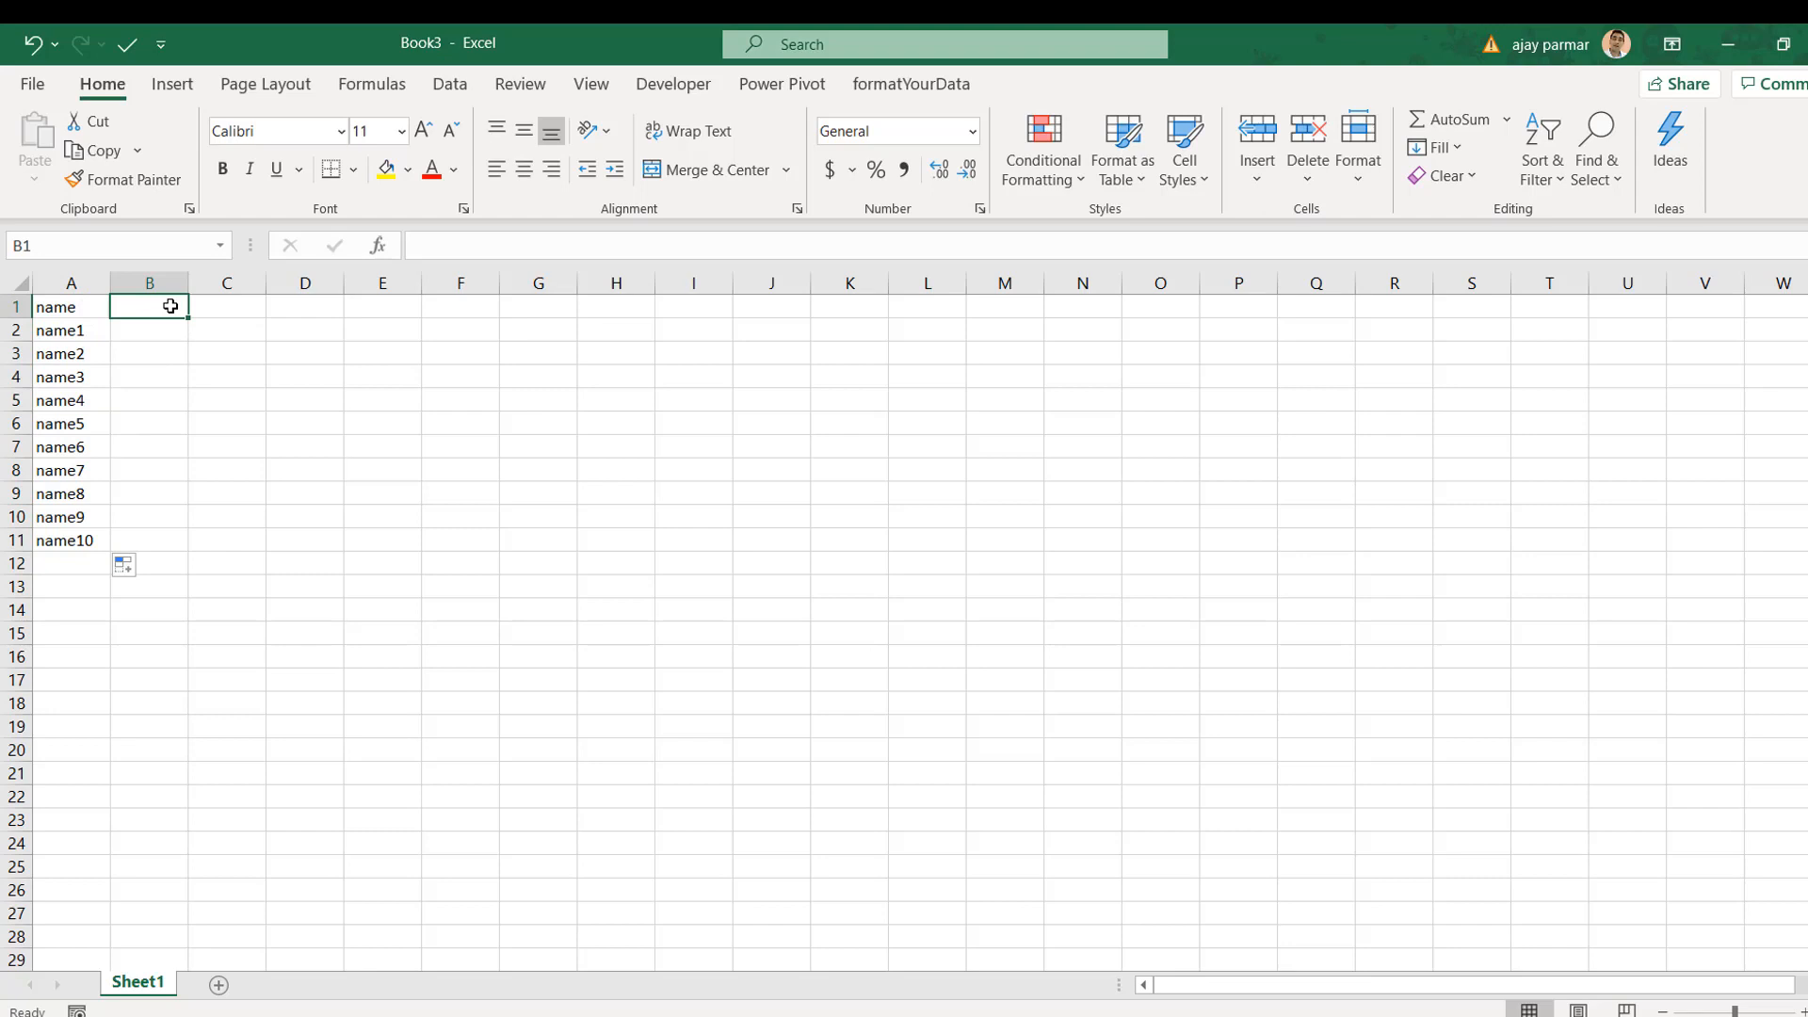
pyautogui.write('status')
pyautogui.press('Return')
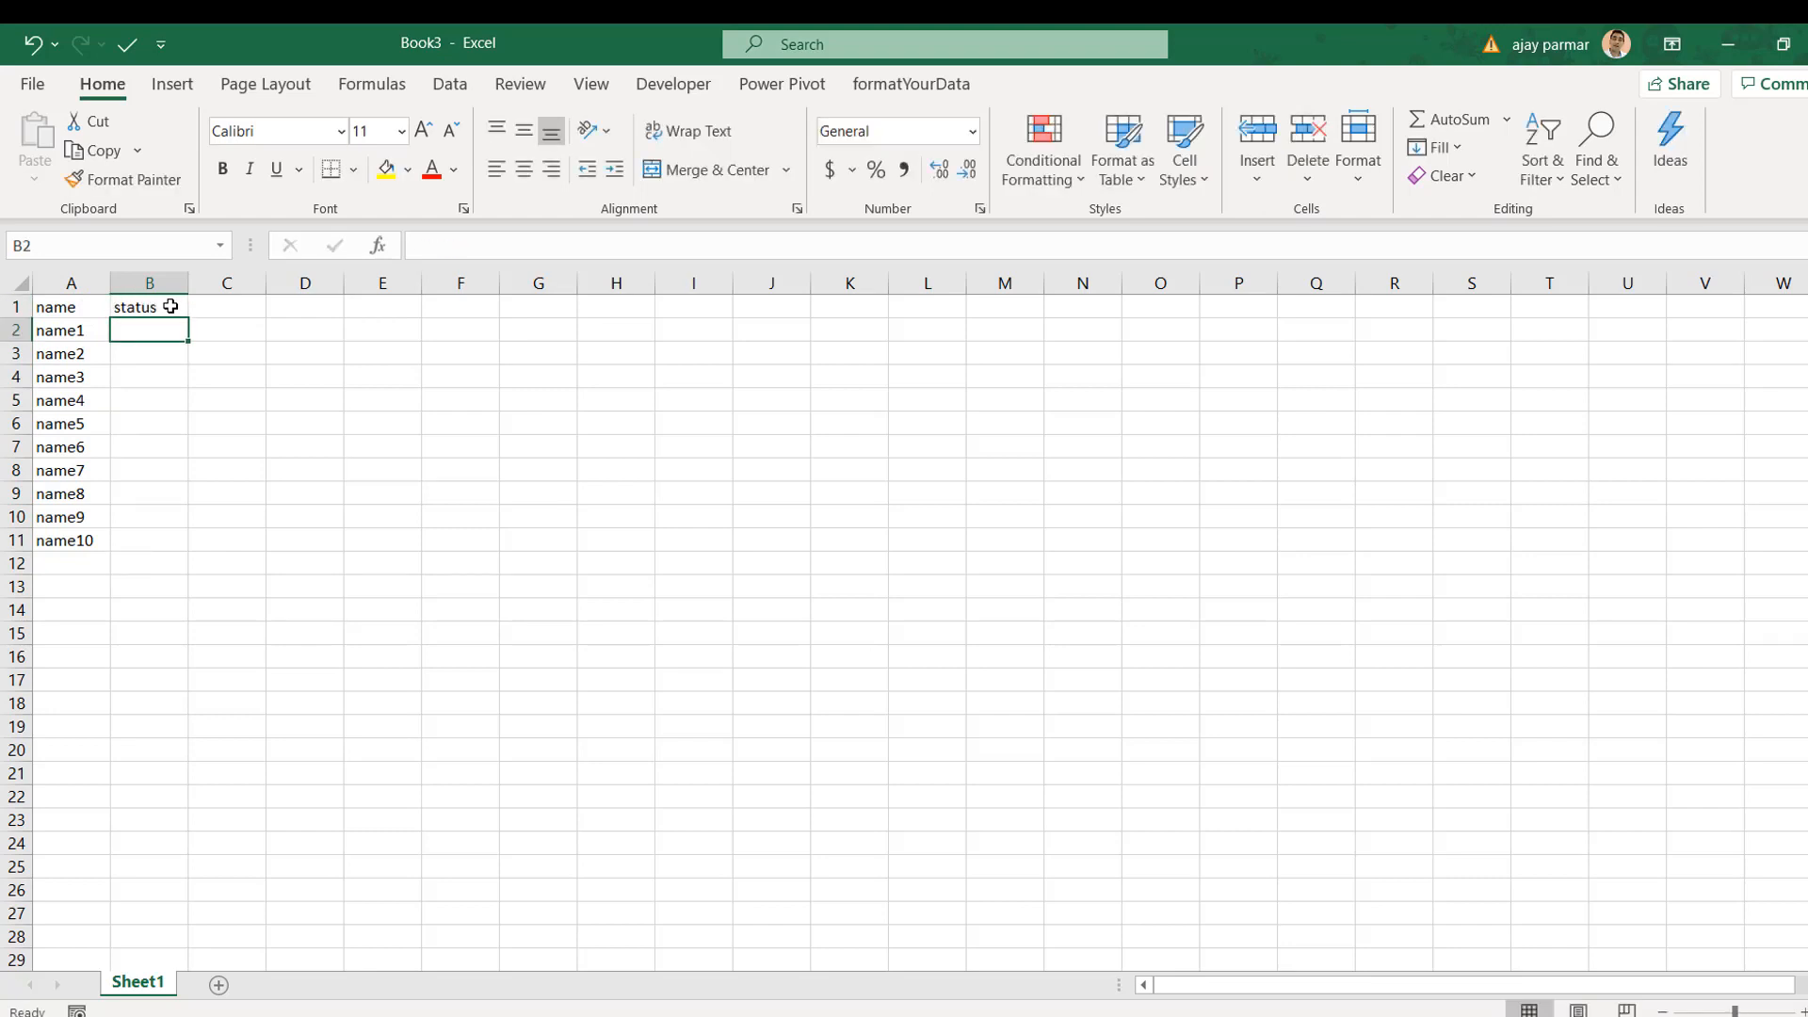
pyautogui.write('s')
pyautogui.press('BackSpace')
pyautogui.press('BackSpace')
pyautogui.write('male')
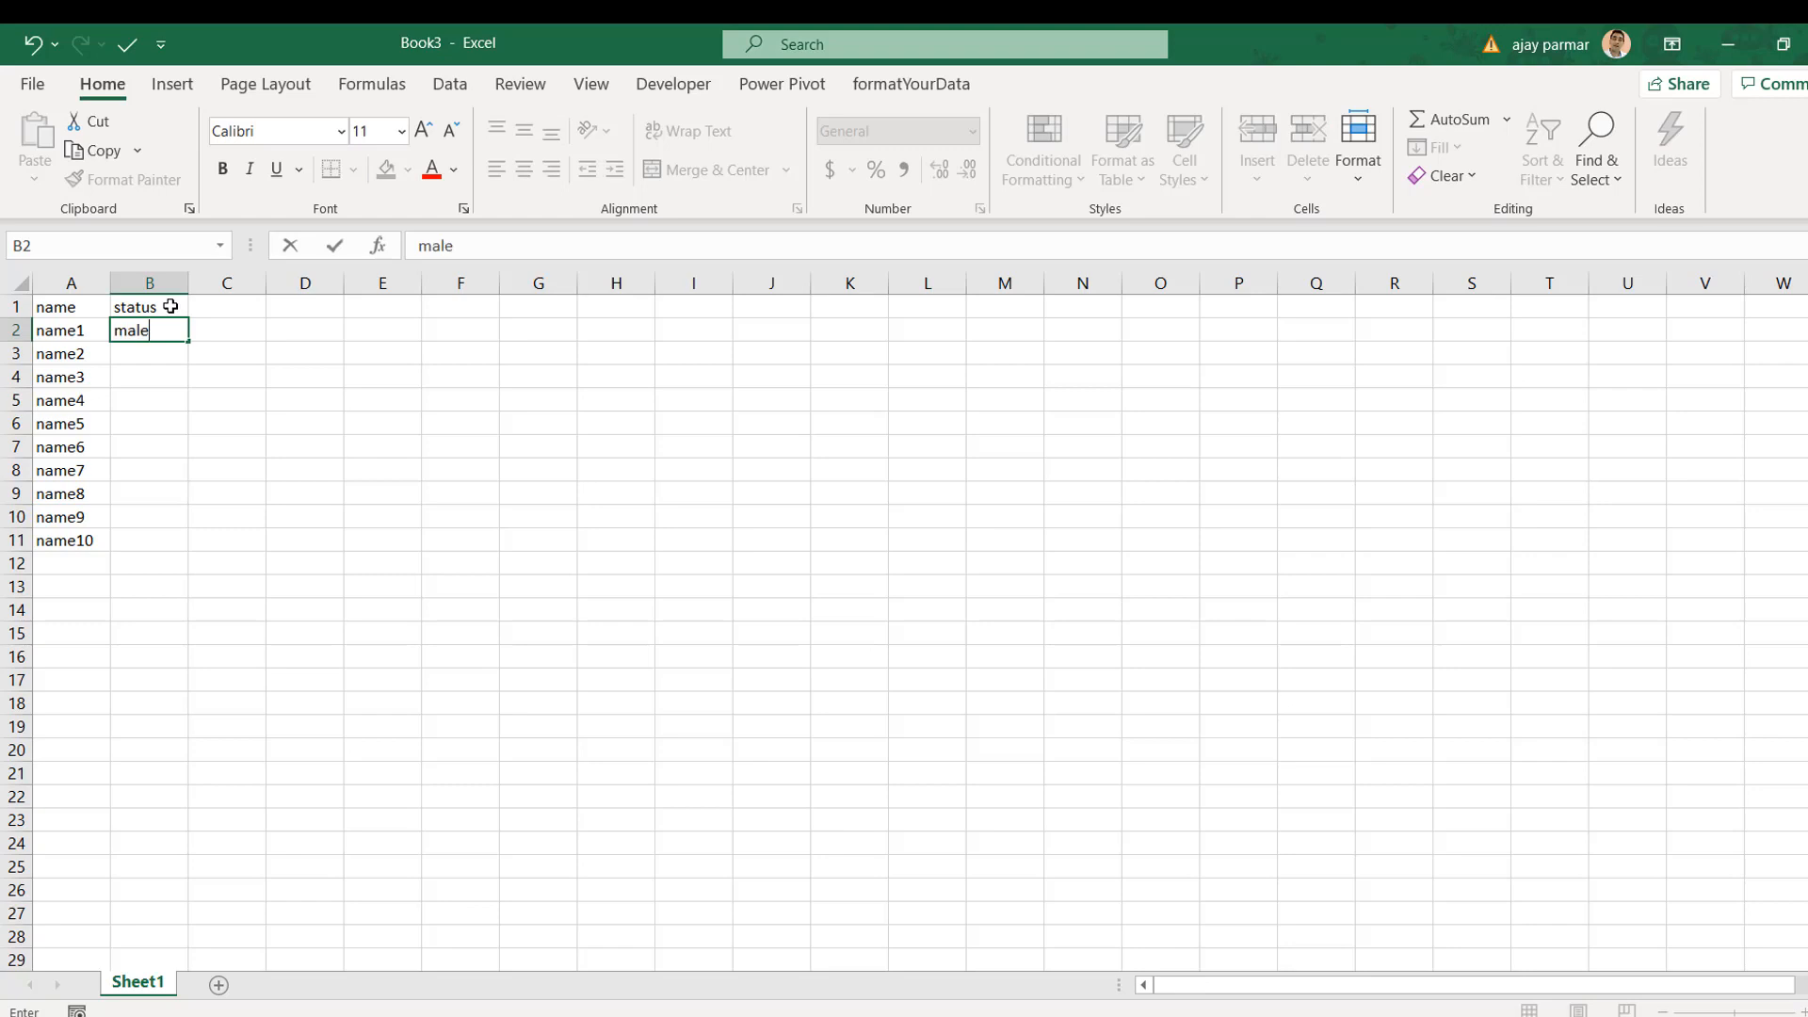
pyautogui.press('Return')
pyautogui.write('female')
pyautogui.press('Return')
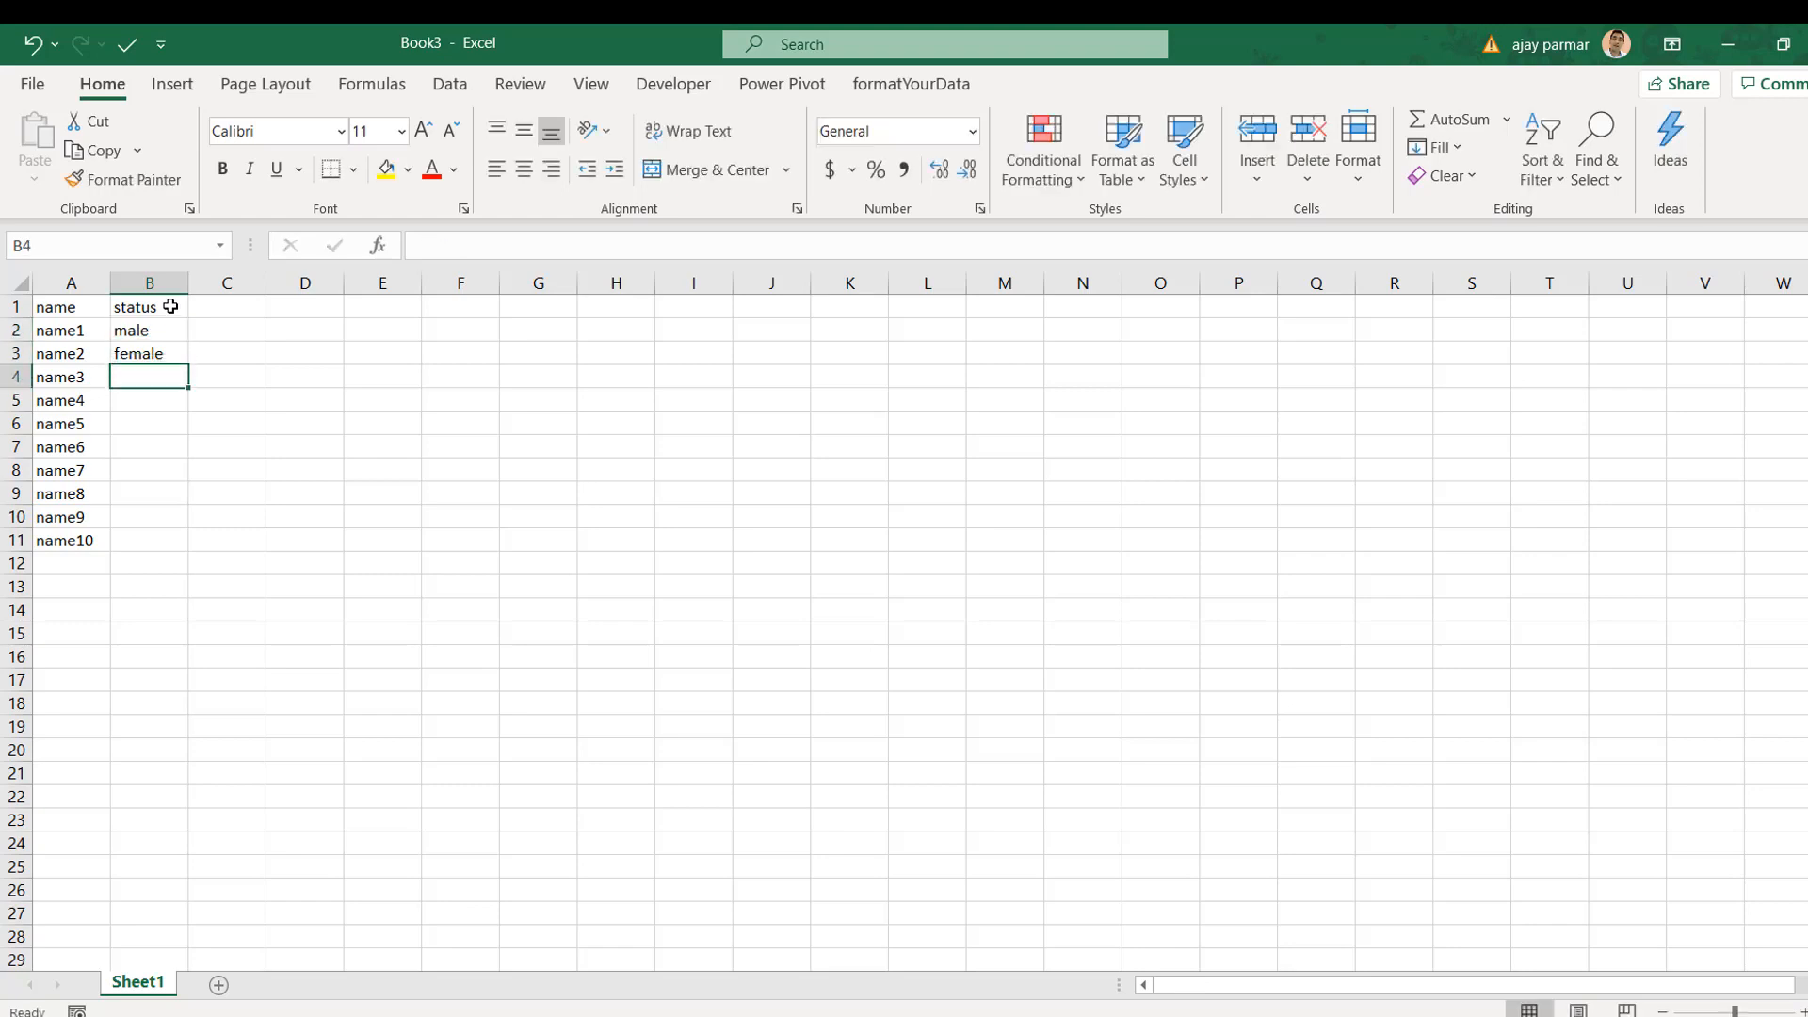
# Step: Copy the male/female pair down column B through row 11
pyautogui.press('Up')
pyautogui.press('Up')
pyautogui.hotkey('shift', 'Down')
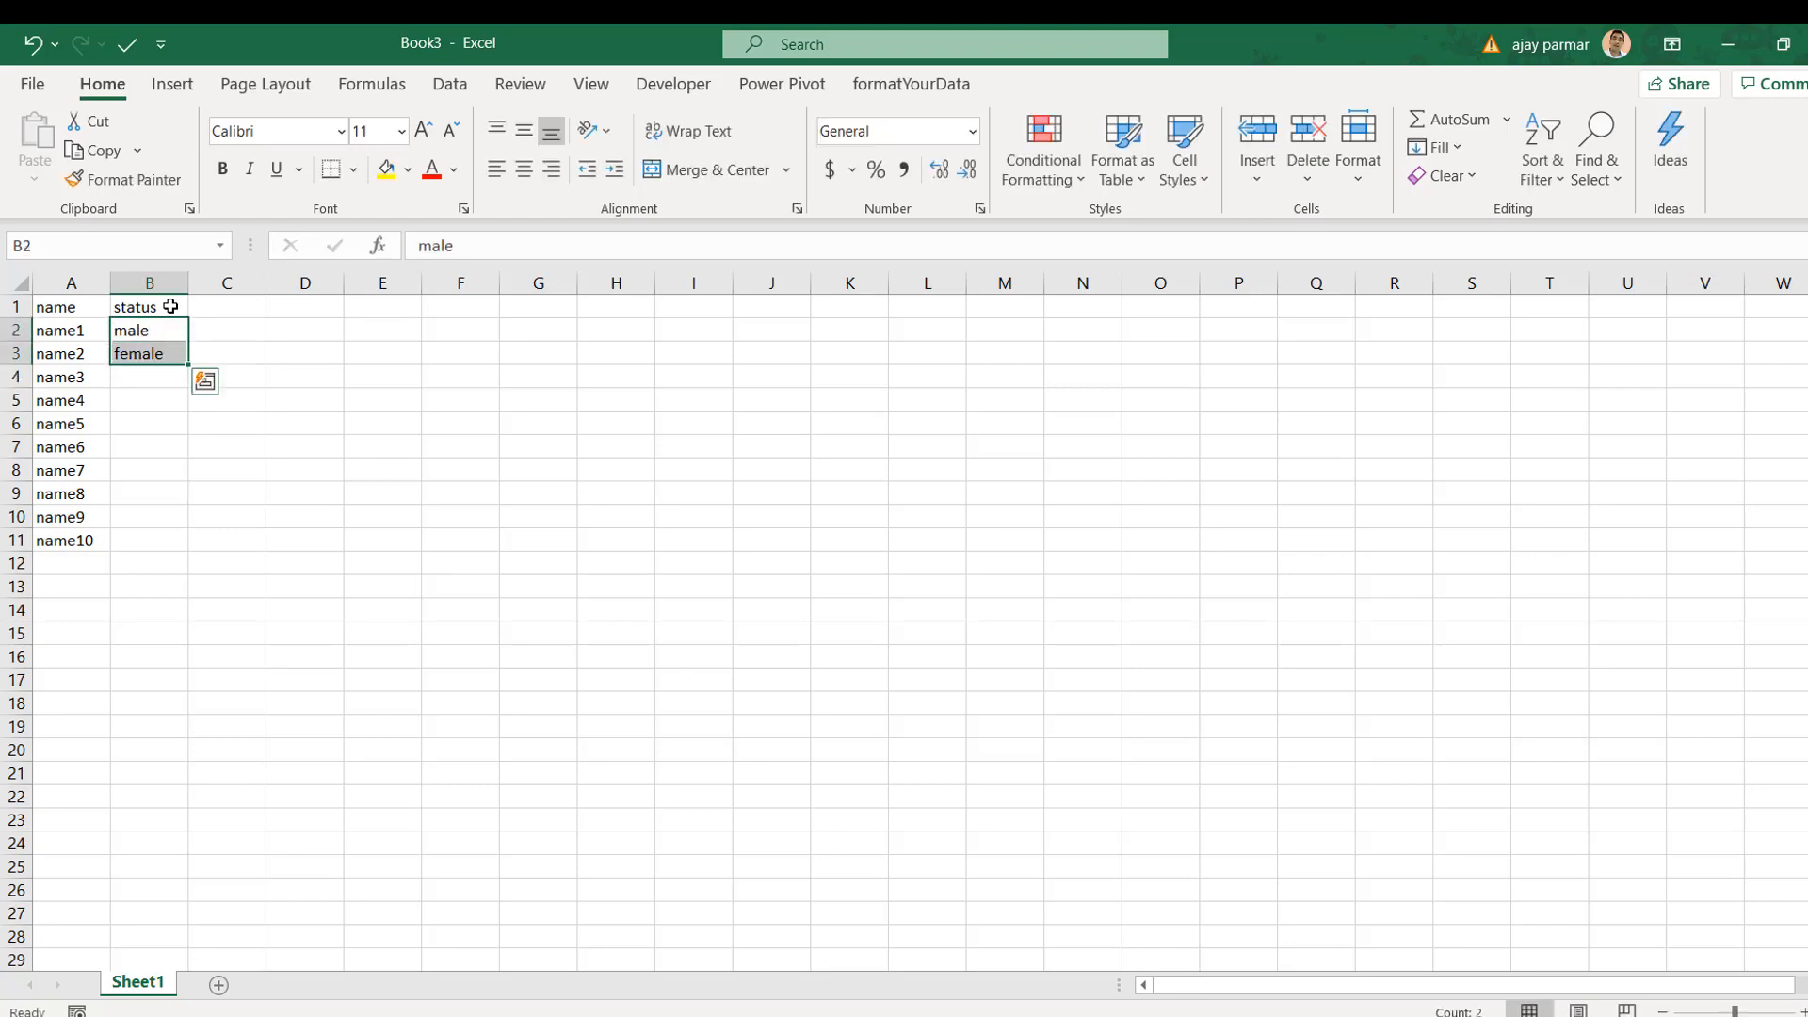
pyautogui.hotkey('ctrl', 'c')
pyautogui.press('Down')
pyautogui.press('Down')
pyautogui.hotkey('shift', 'Down')
pyautogui.hotkey('shift', 'Down')
pyautogui.hotkey('shift', 'Down')
pyautogui.hotkey('shift', 'Down')
pyautogui.hotkey('shift', 'Down')
pyautogui.hotkey('shift', 'Down')
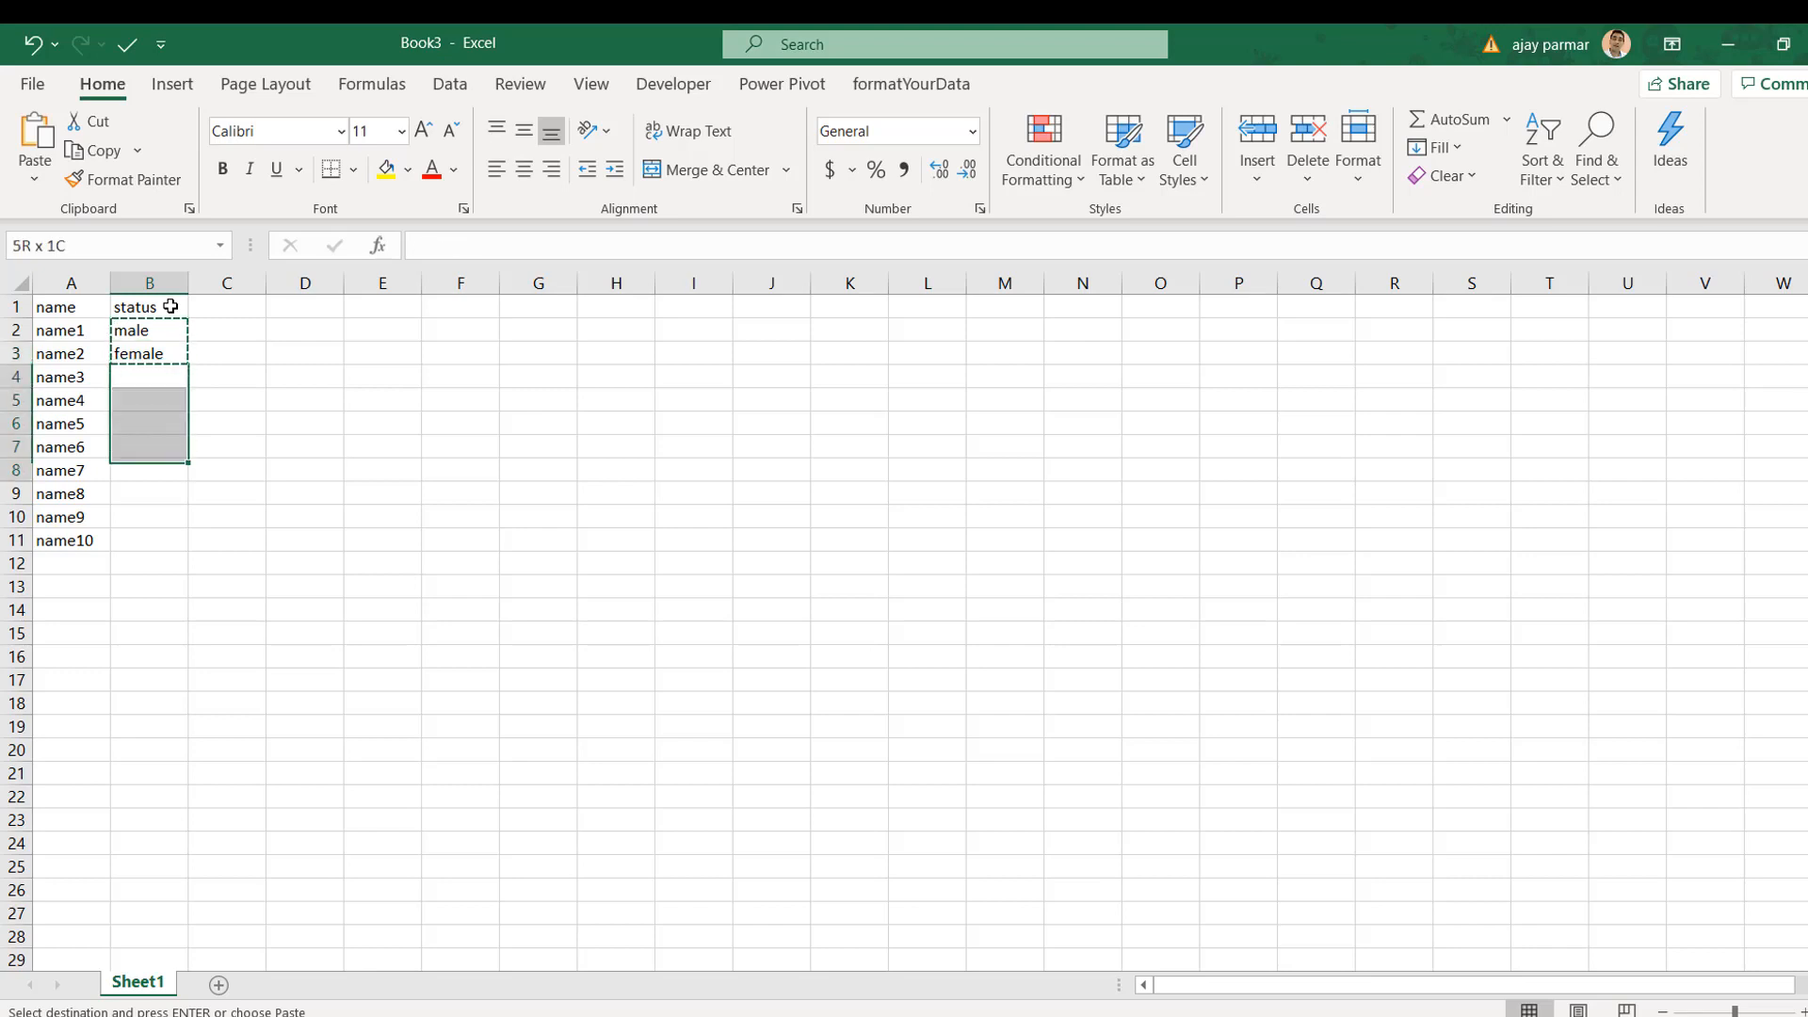
pyautogui.hotkey('shift', 'Down')
pyautogui.hotkey('ctrl', 'v')
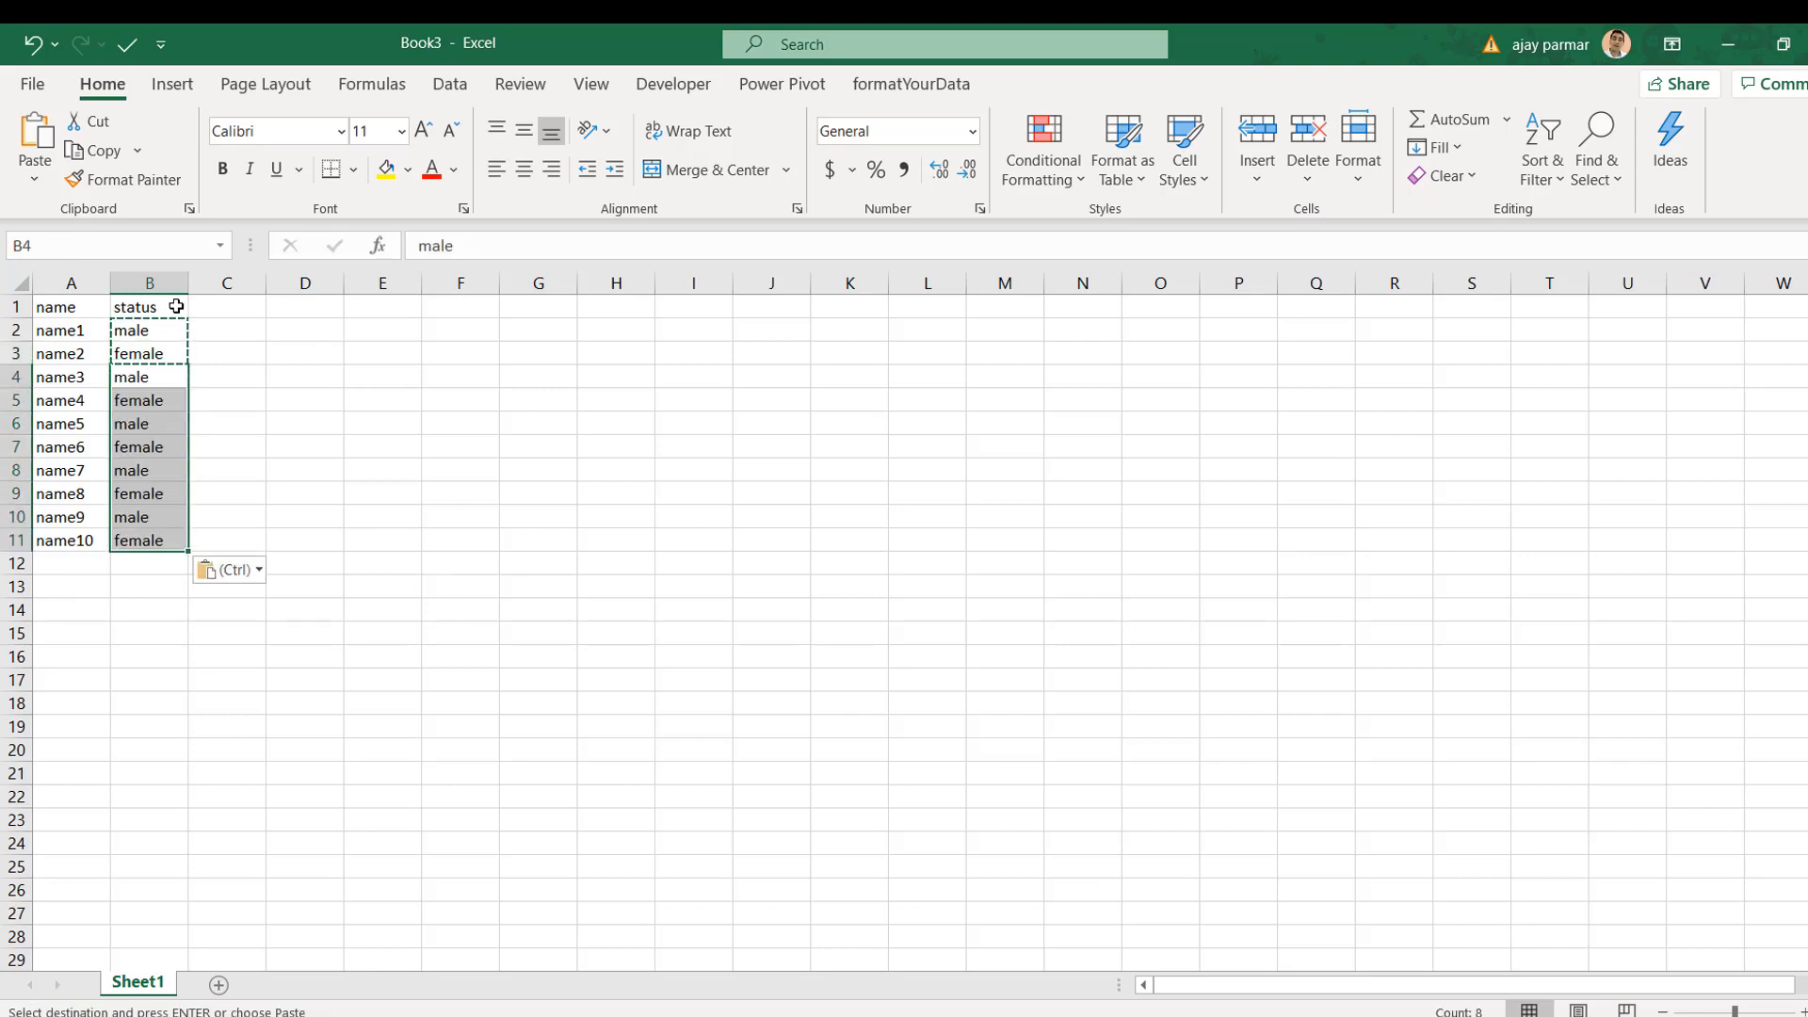
# Step: Add a 'marks' heading in C1 and enter the first marks, such as 55
pyautogui.click(242, 297)
pyautogui.write('marks')
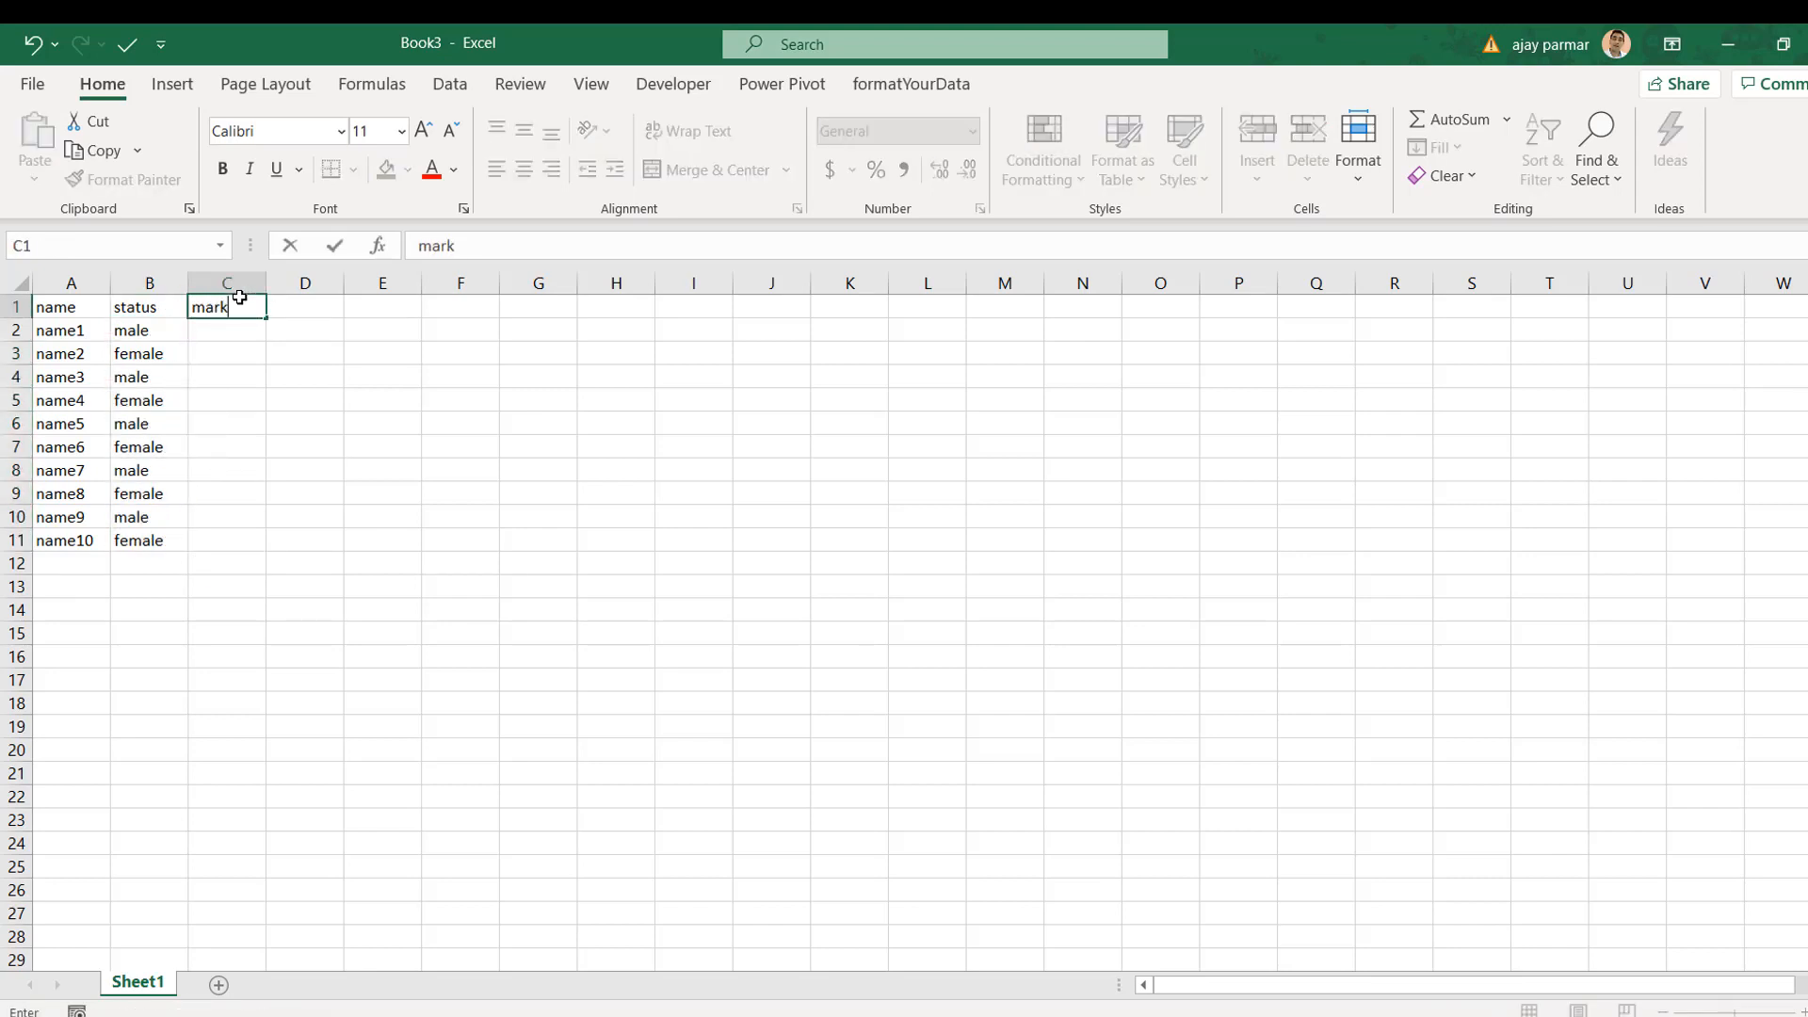
pyautogui.press('Return')
pyautogui.write('3')
pyautogui.press('Return')
pyautogui.write('55')
pyautogui.press('Return')
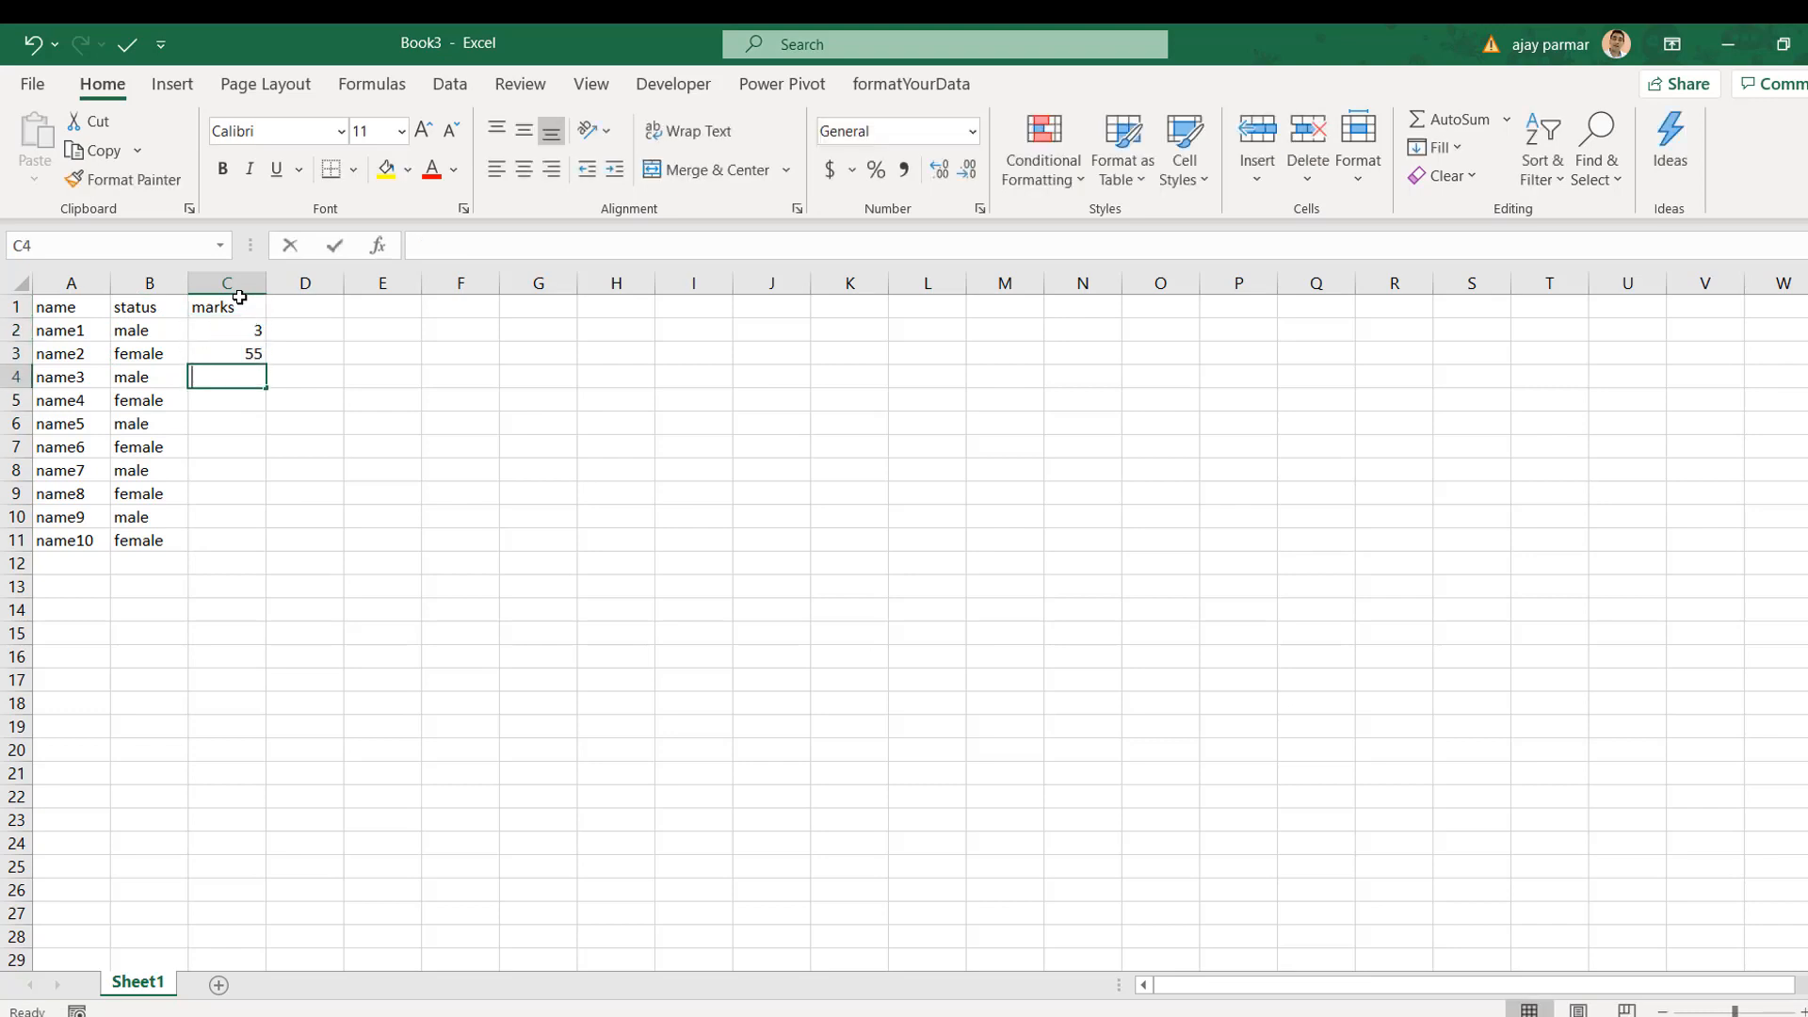
pyautogui.write('6 7 7')
pyautogui.press('Return')
# Step: Enter the remaining marks, including 22 for name8, and start saving the workbook
pyautogui.write('65')
pyautogui.press('Return')
pyautogui.write('434')
pyautogui.press('Return')
pyautogui.press('Return')
pyautogui.write('6 4')
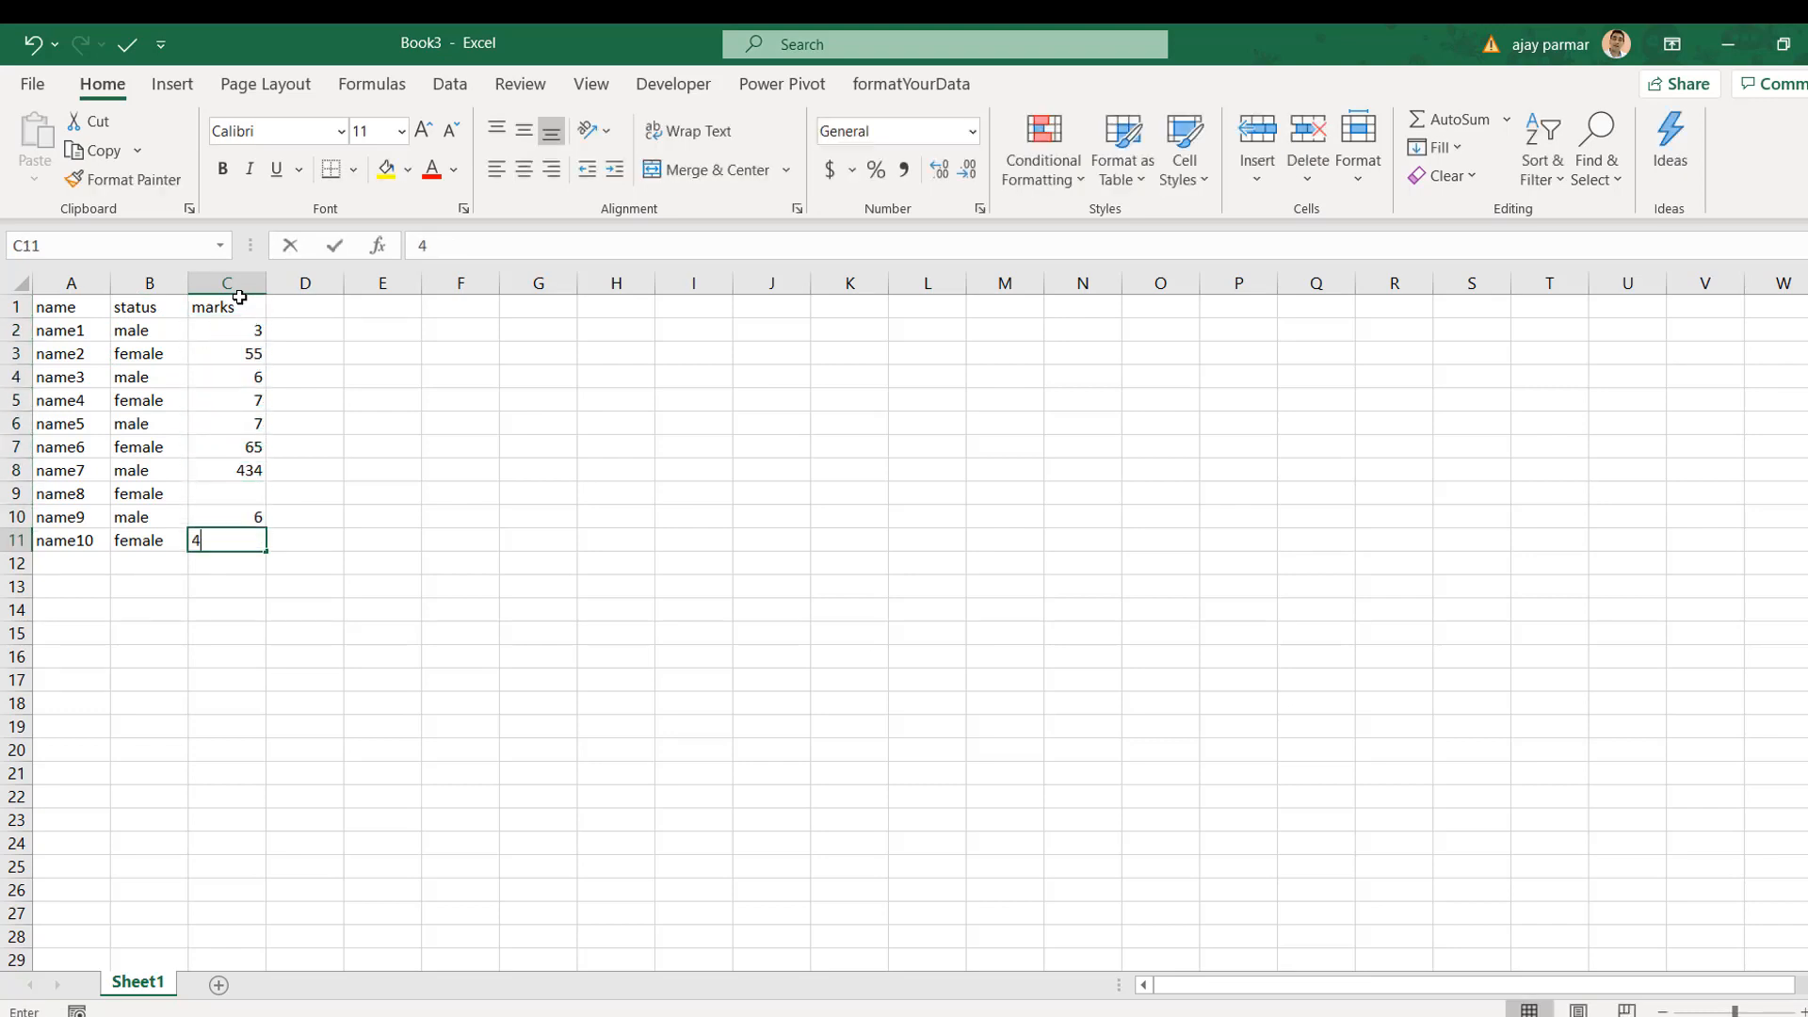
pyautogui.press('Up')
pyautogui.press('Up')
pyautogui.write('22')
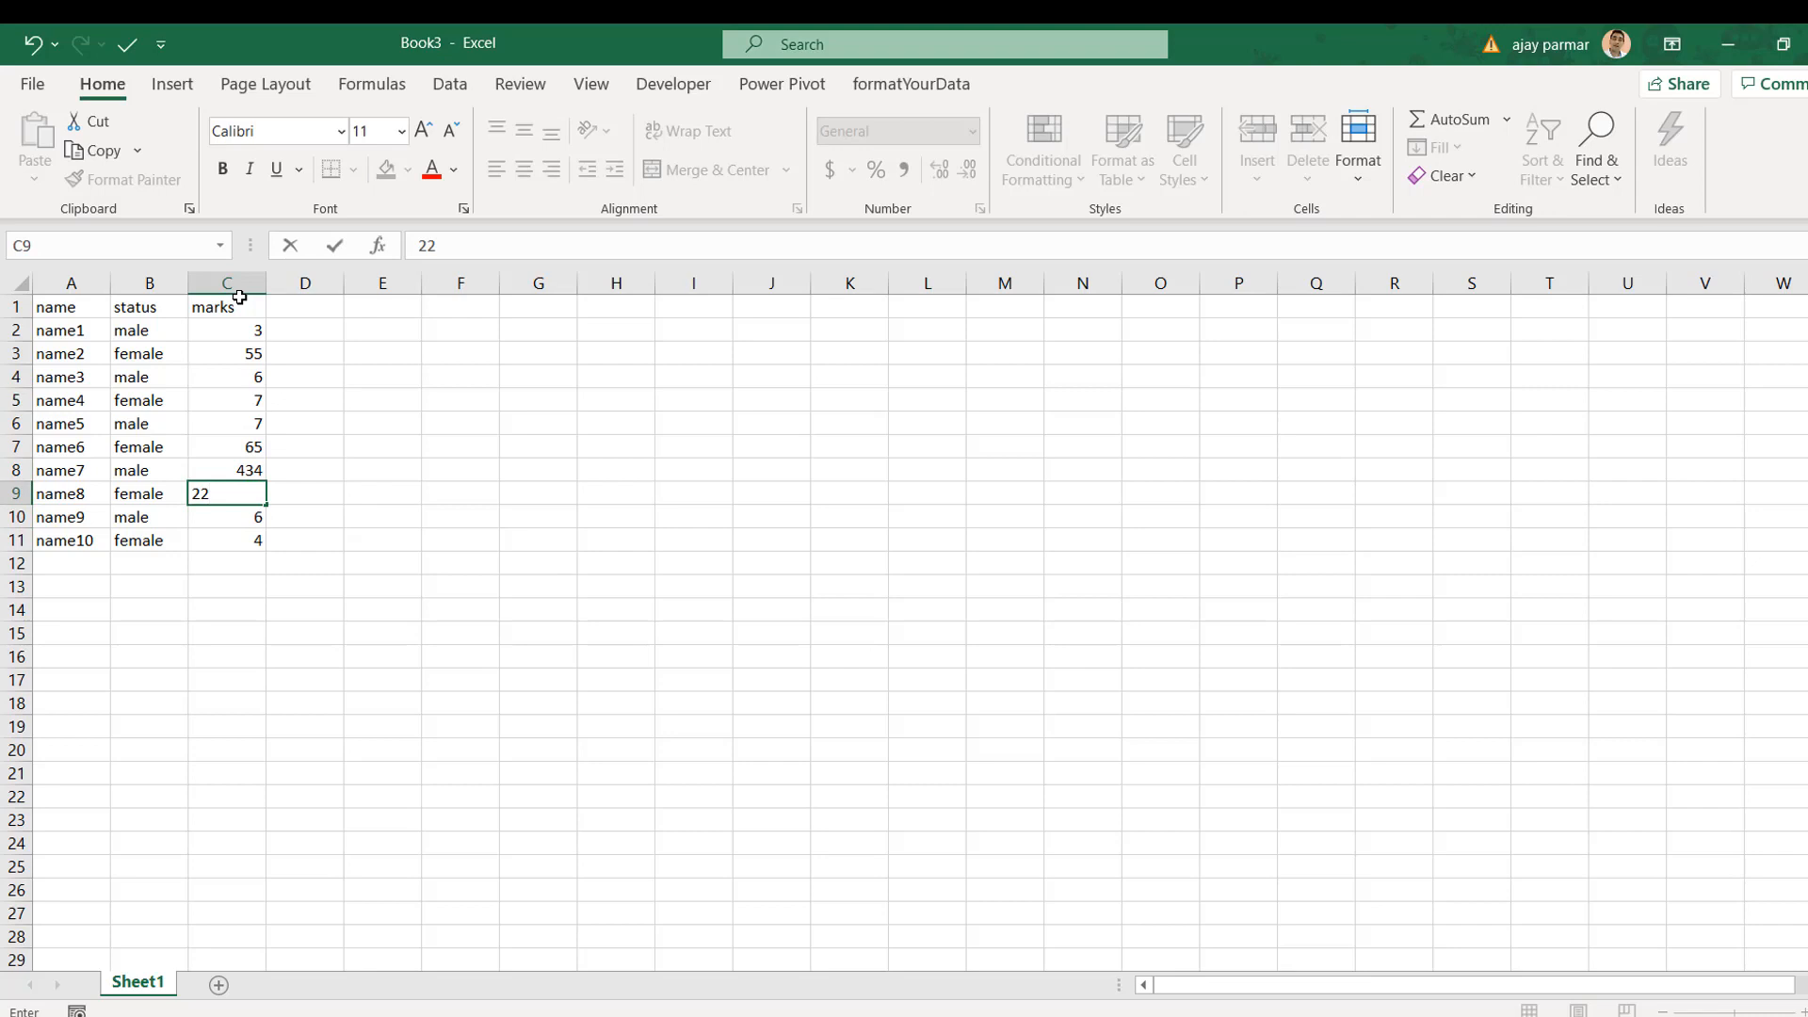
pyautogui.click(239, 298)
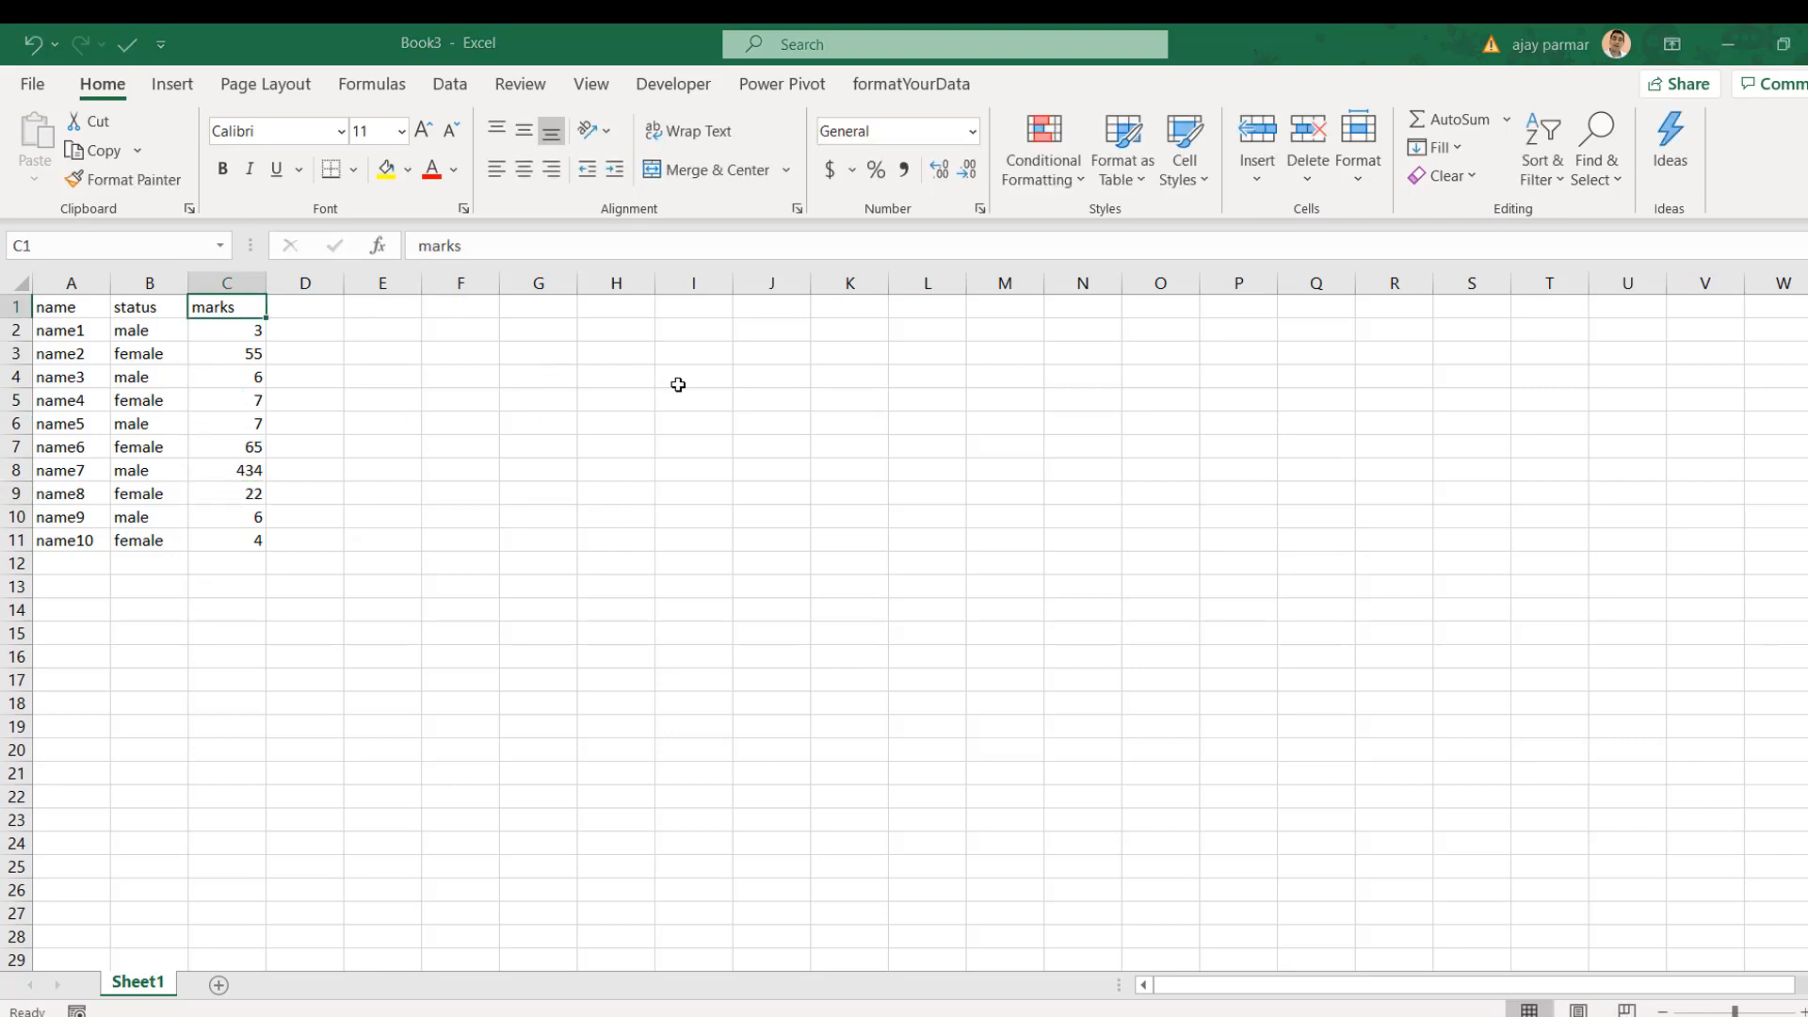
pyautogui.hotkey('ctrl', 's')
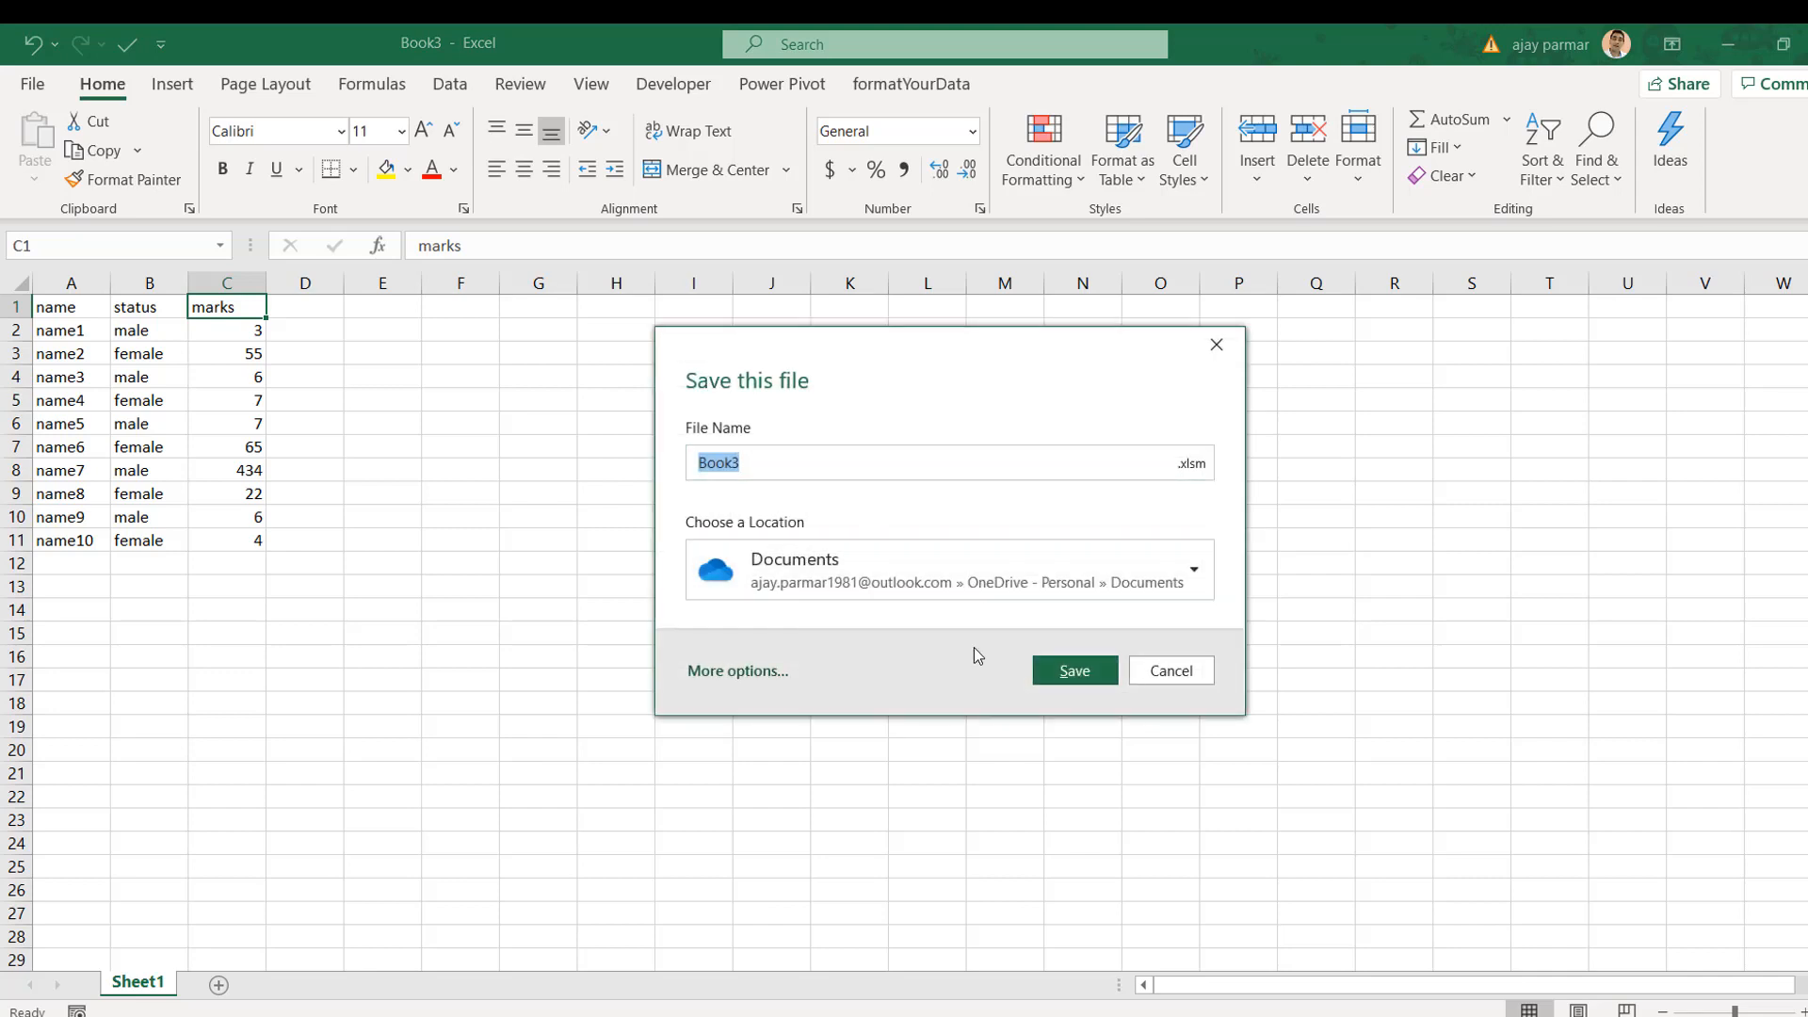
# Step: Save the workbook to the Desktop as importData.xlsx in Excel Workbook format
pyautogui.click(756, 678)
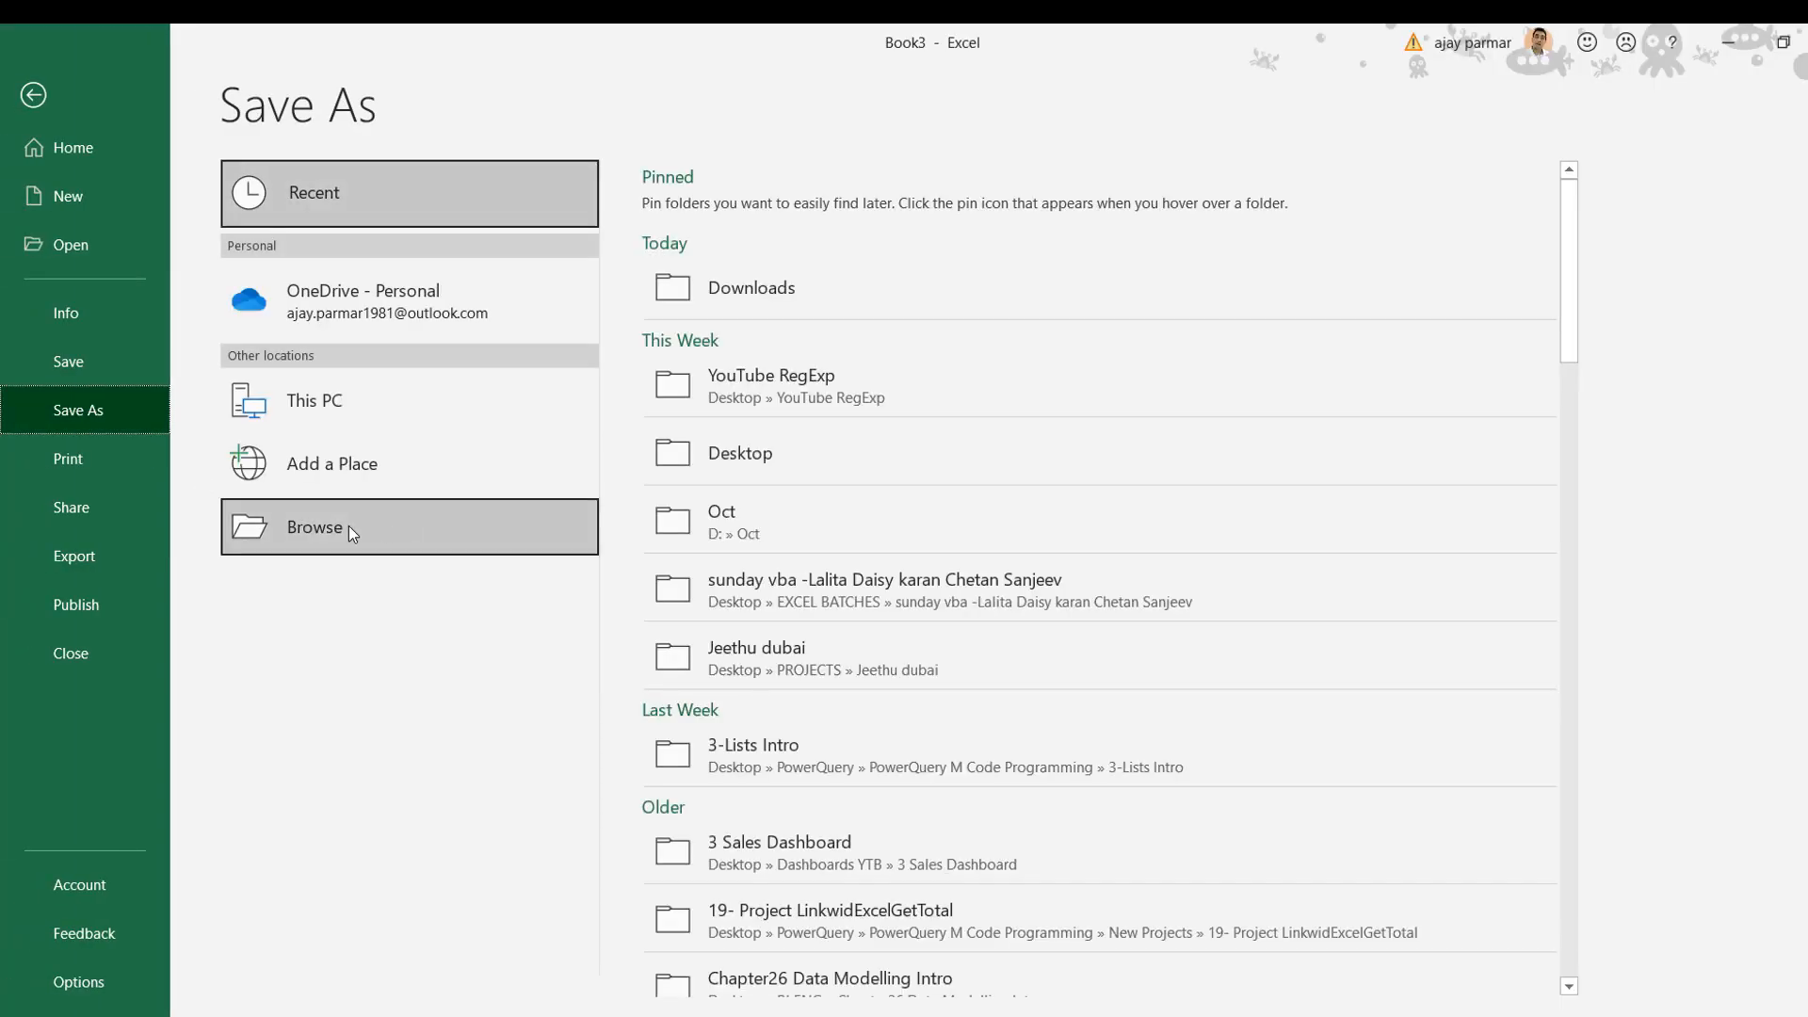
pyautogui.click(823, 452)
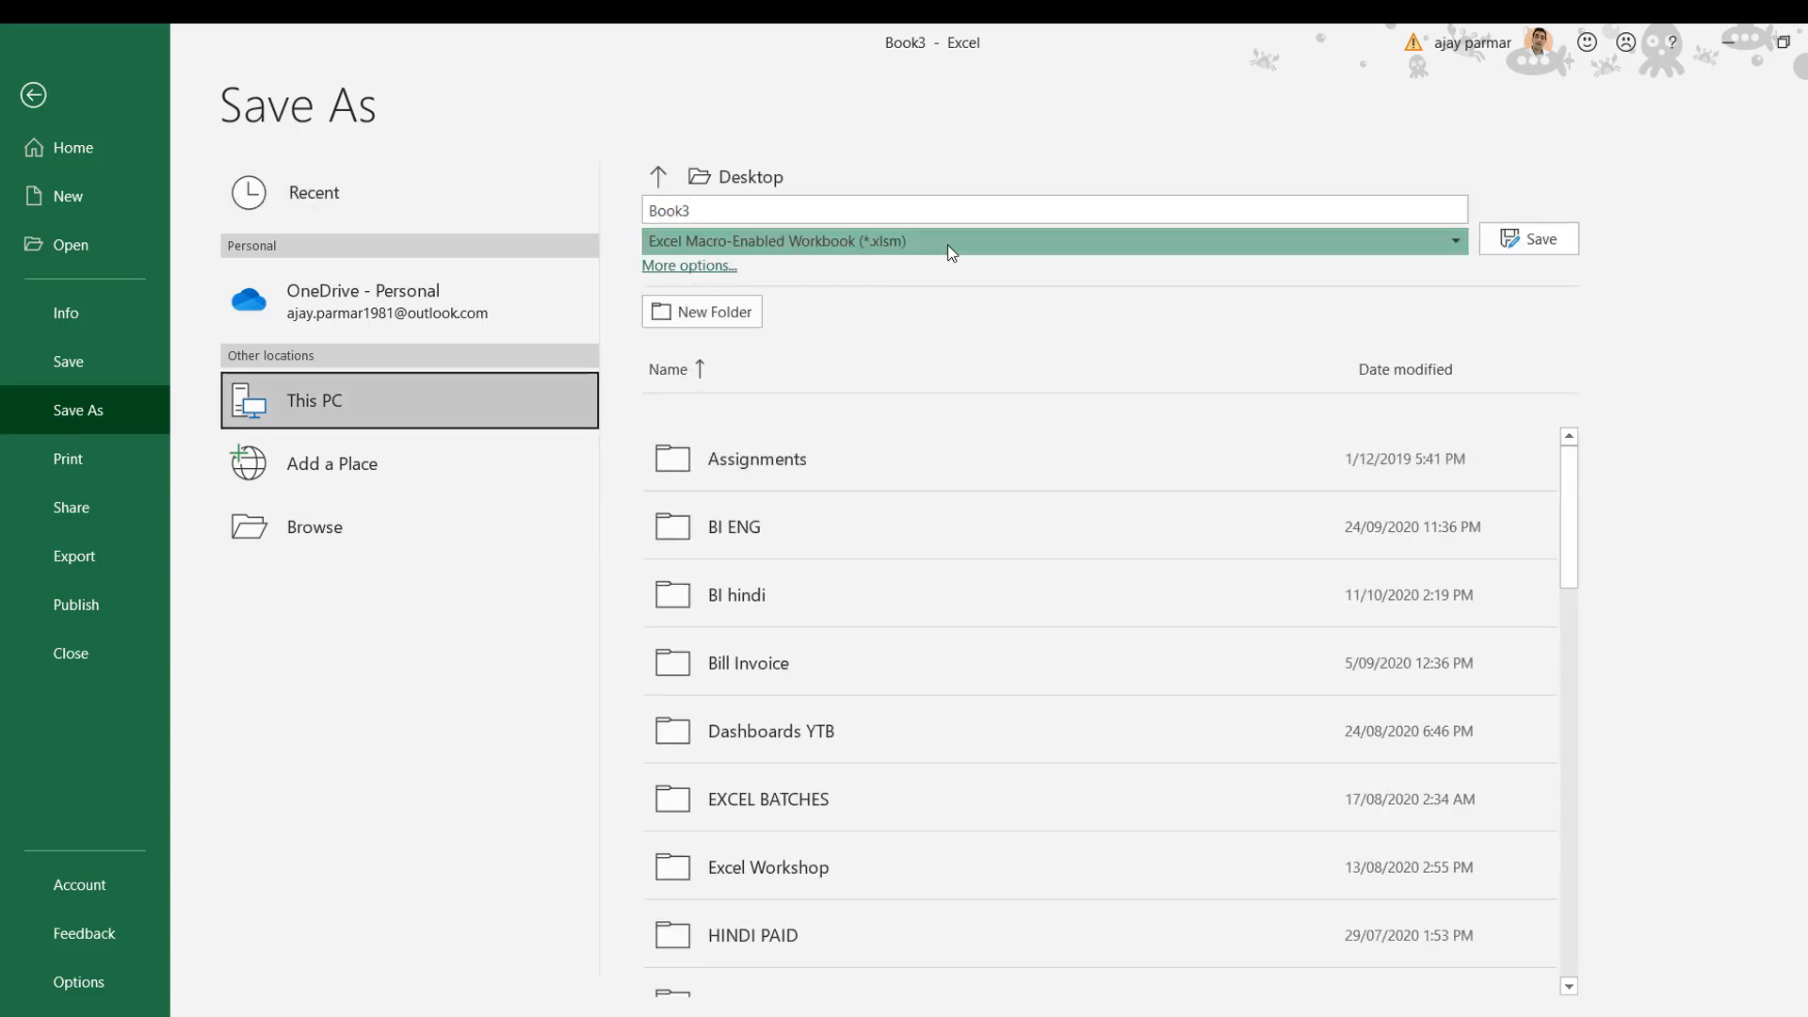
pyautogui.click(951, 247)
pyautogui.click(773, 271)
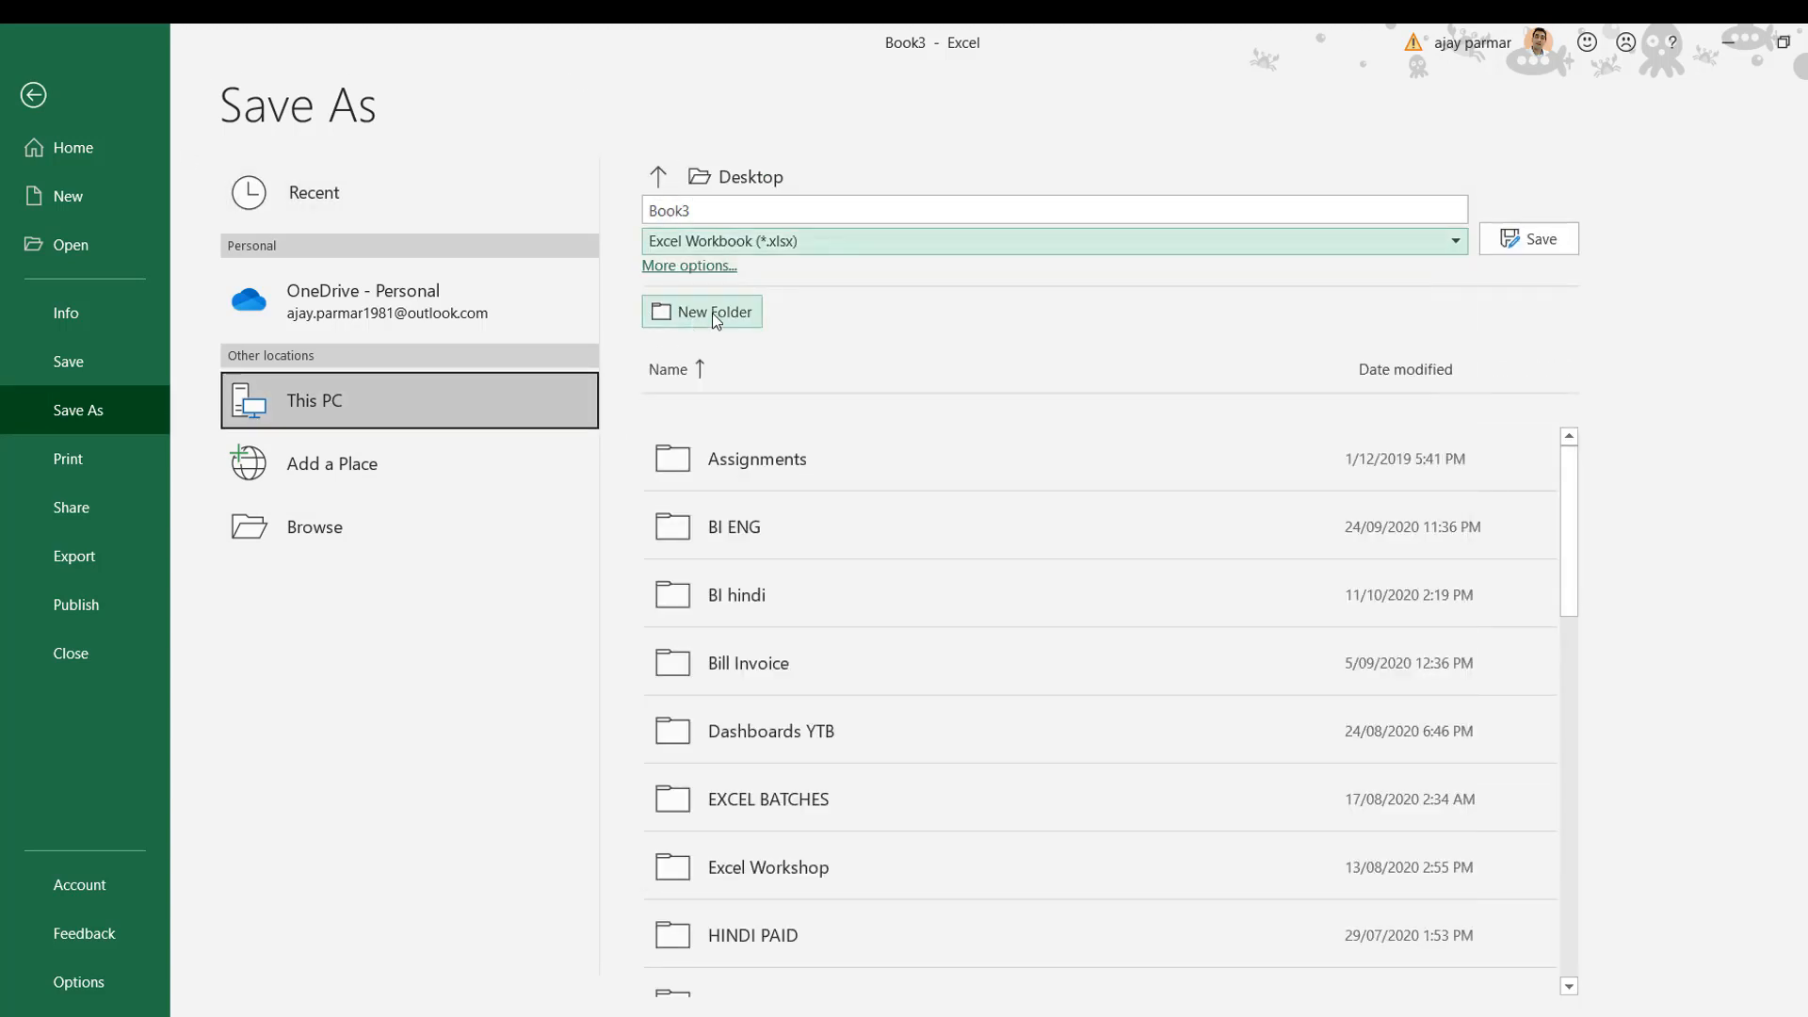
pyautogui.click(690, 208)
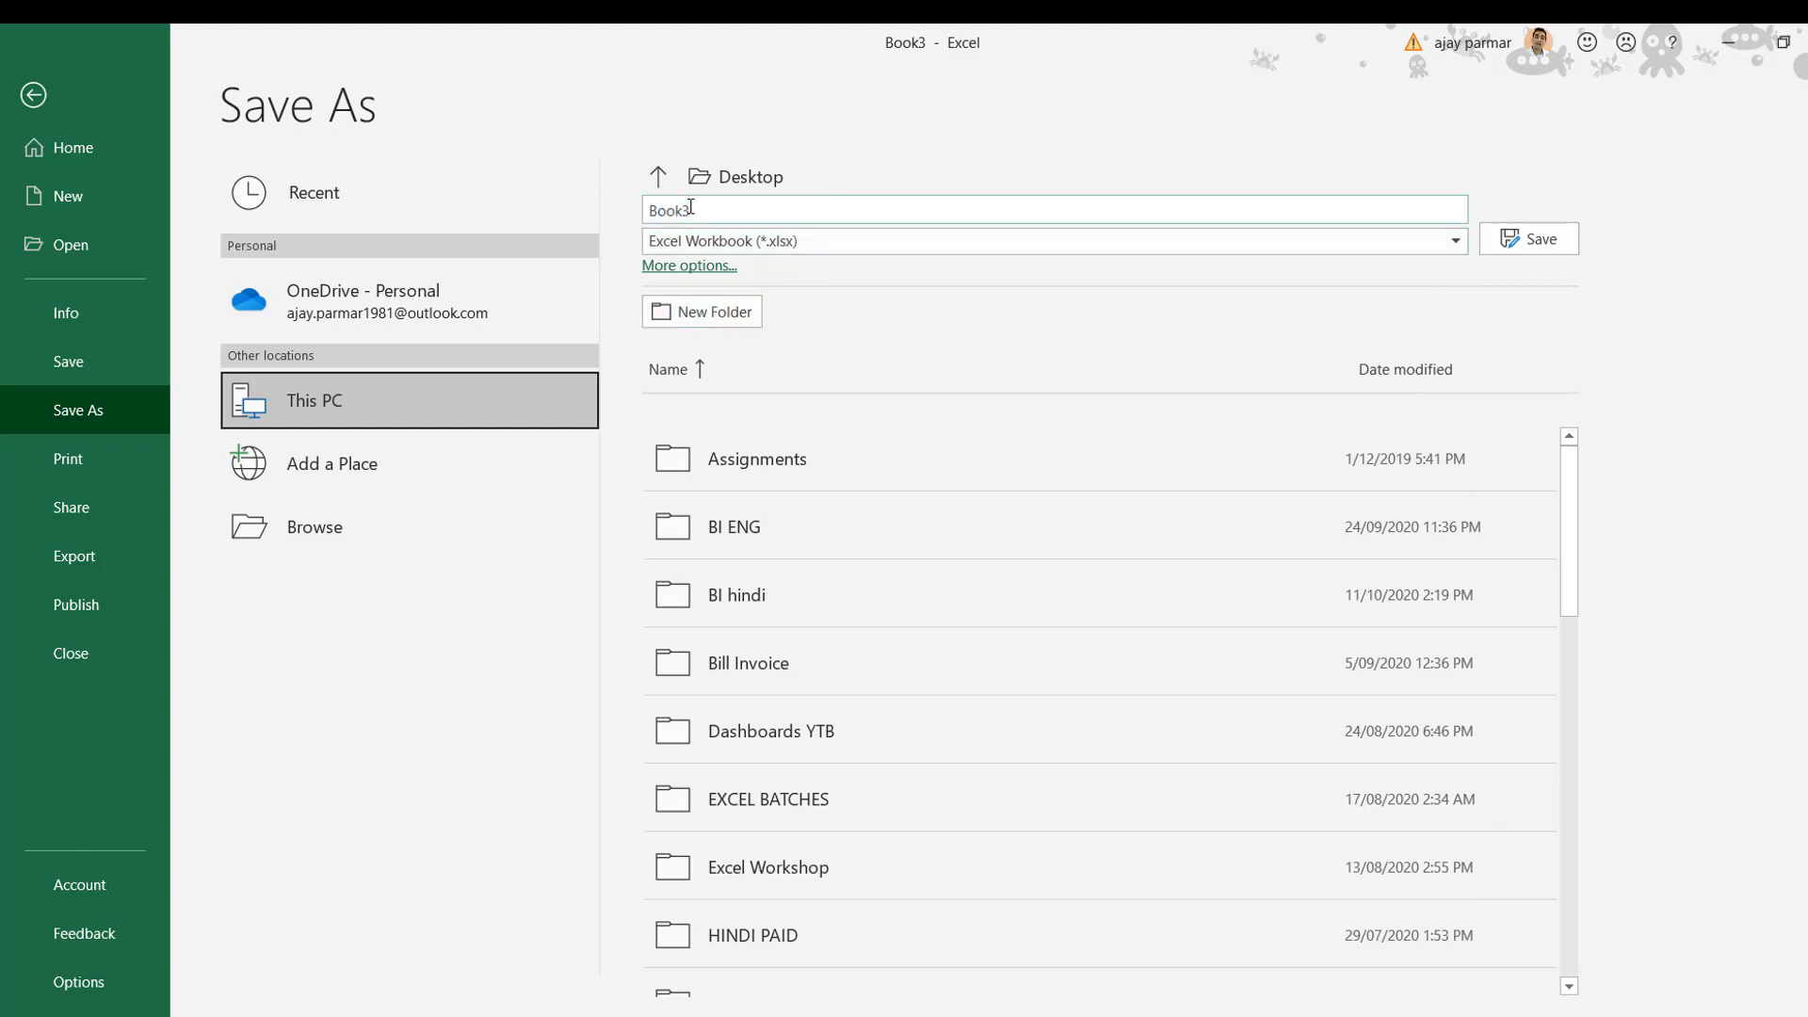
pyautogui.press('BackSpace')
pyautogui.press('BackSpace')
pyautogui.press('BackSpace')
pyautogui.press('BackSpace')
pyautogui.press('BackSpace')
pyautogui.write('importData')
pyautogui.click(1535, 242)
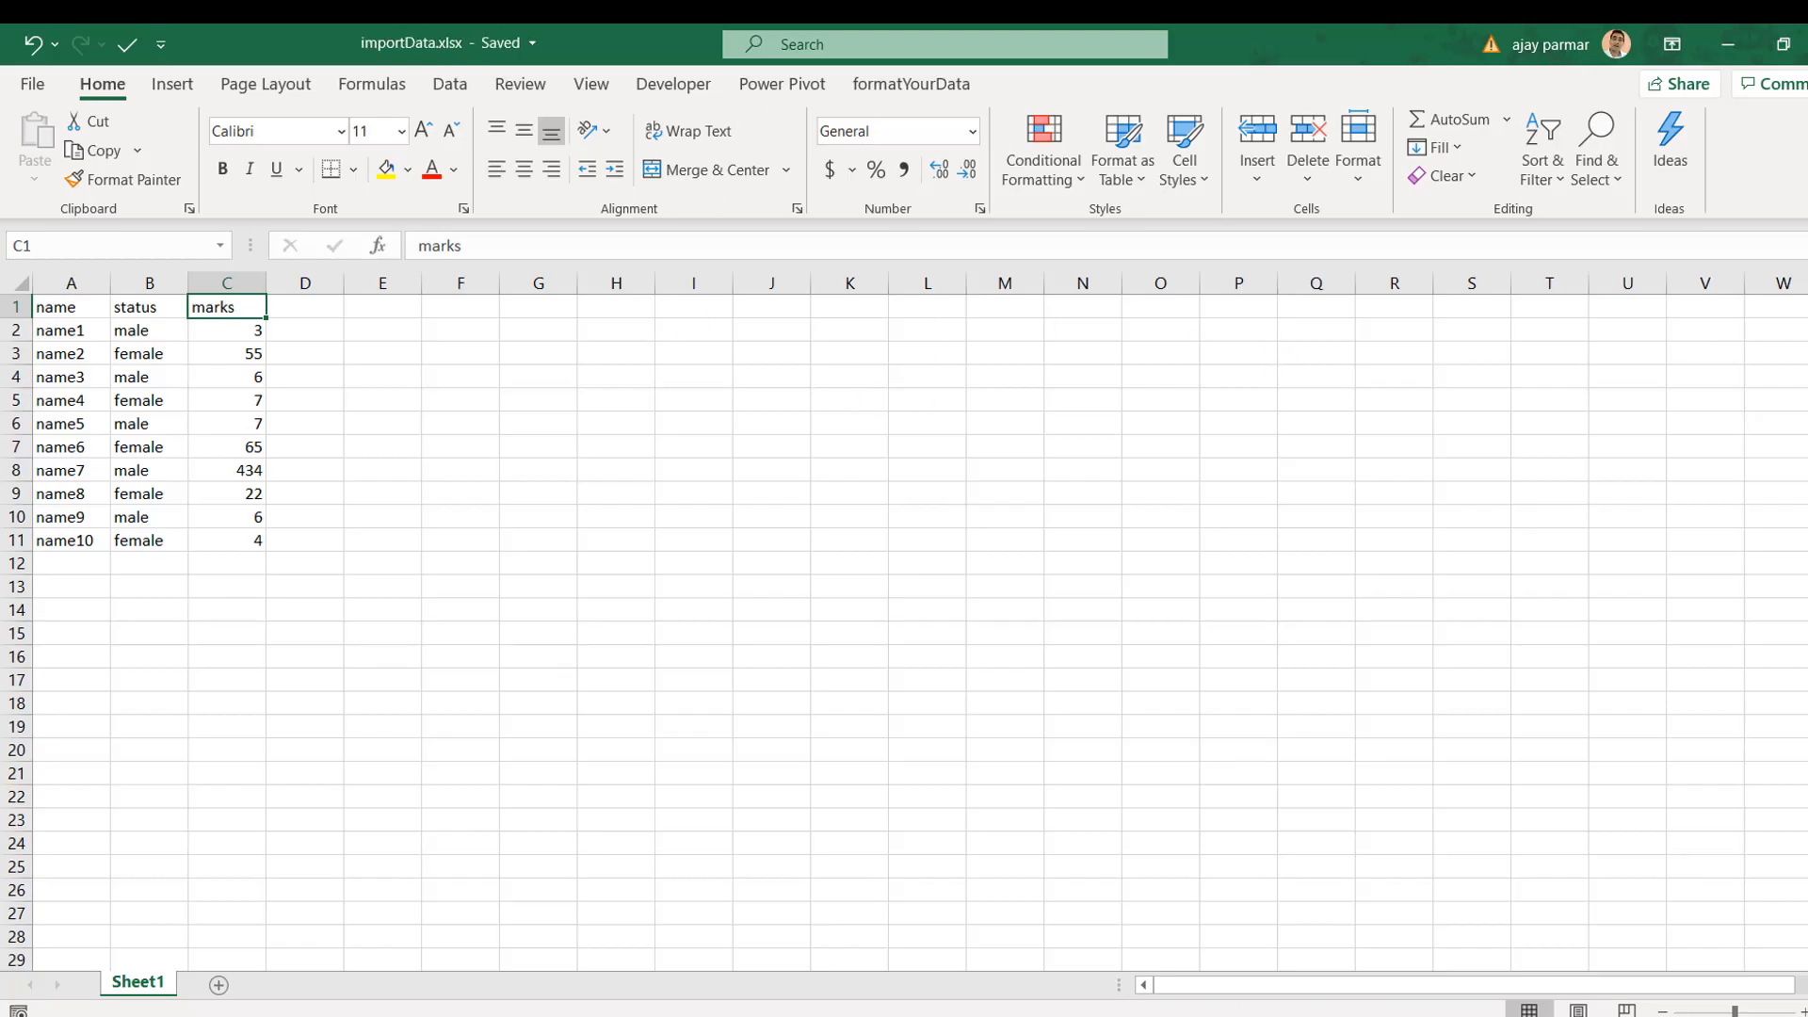
# Step: Open a new blank workbook and return to the Access database
pyautogui.click(693, 307)
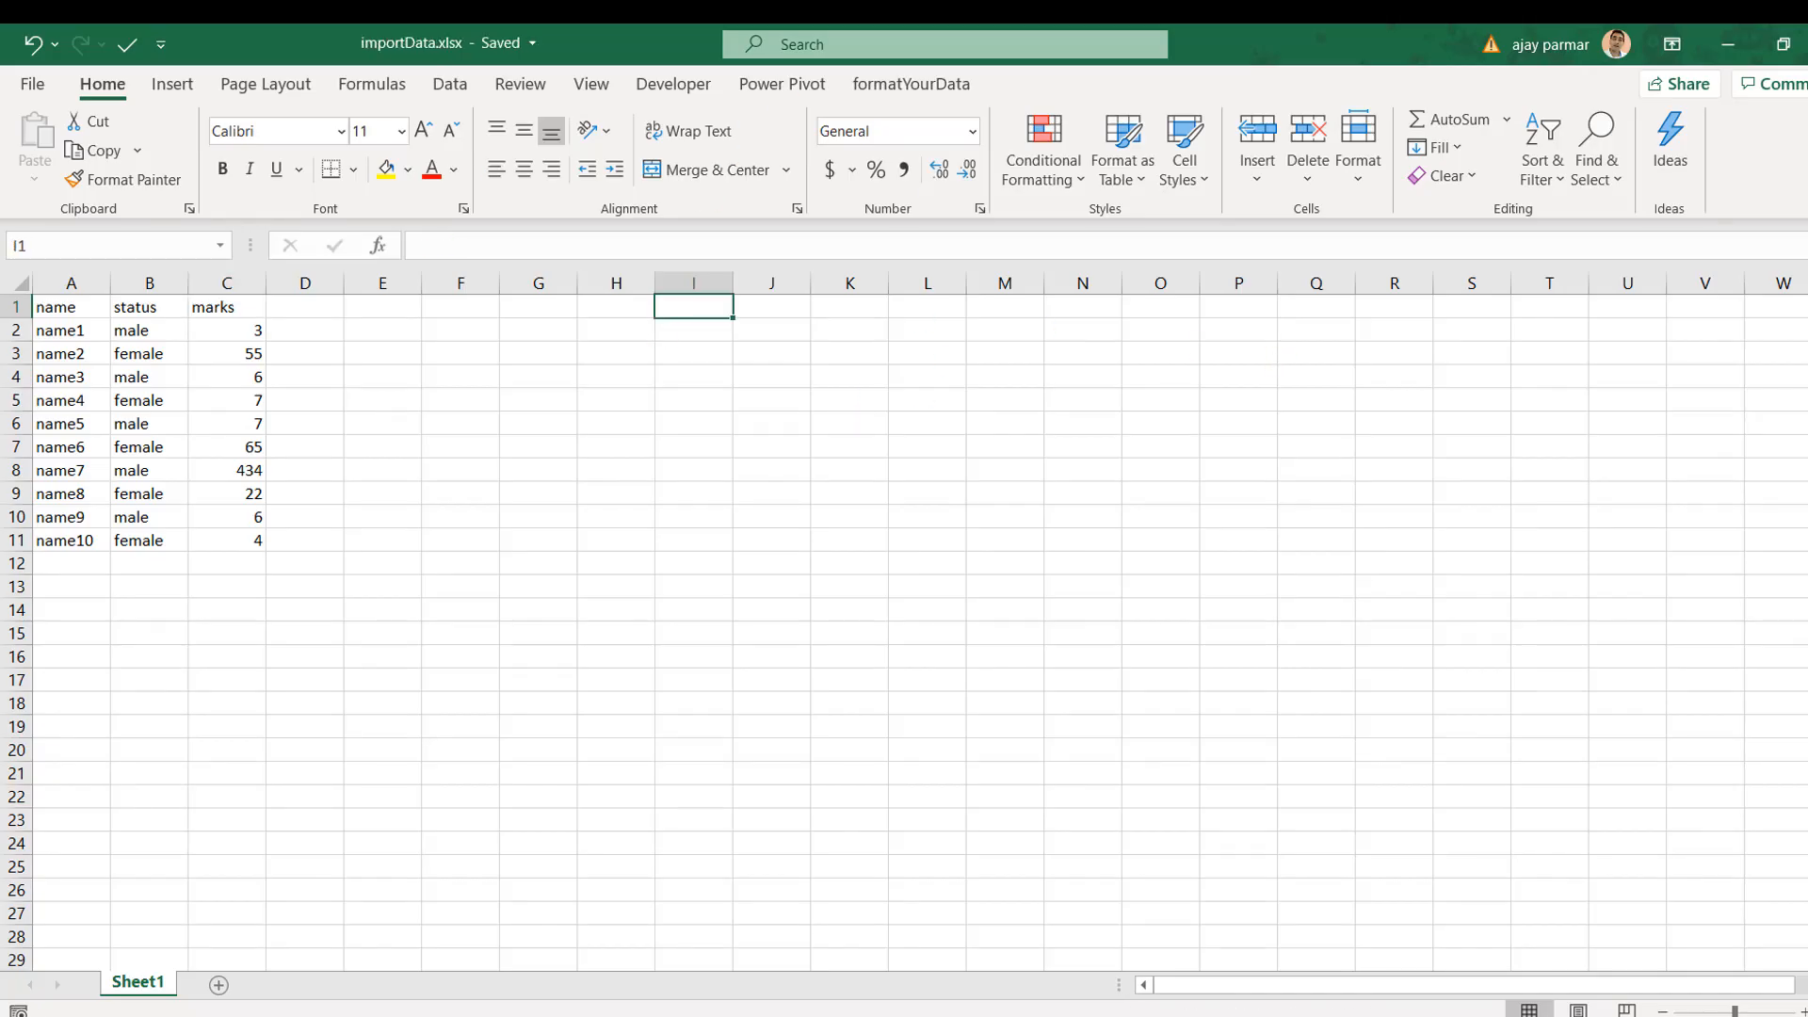
pyautogui.hotkey('ctrl', 'n')
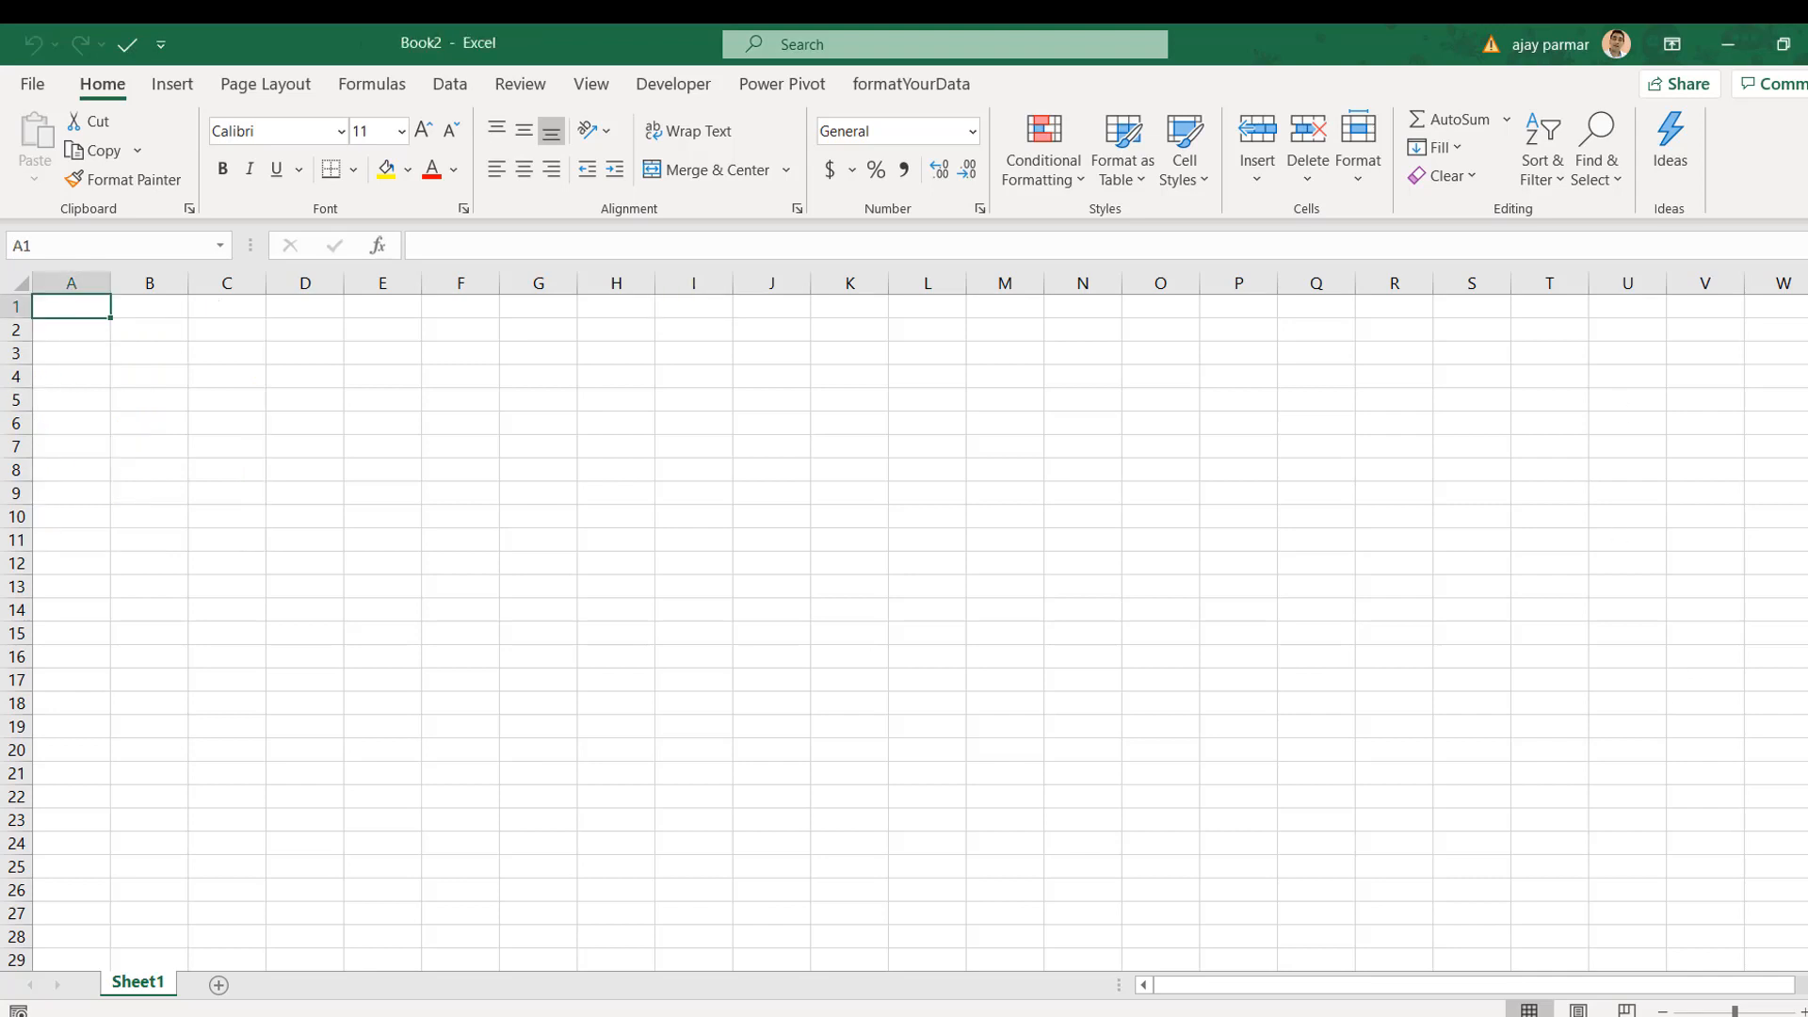
pyautogui.hotkey('alt', 'Tab')
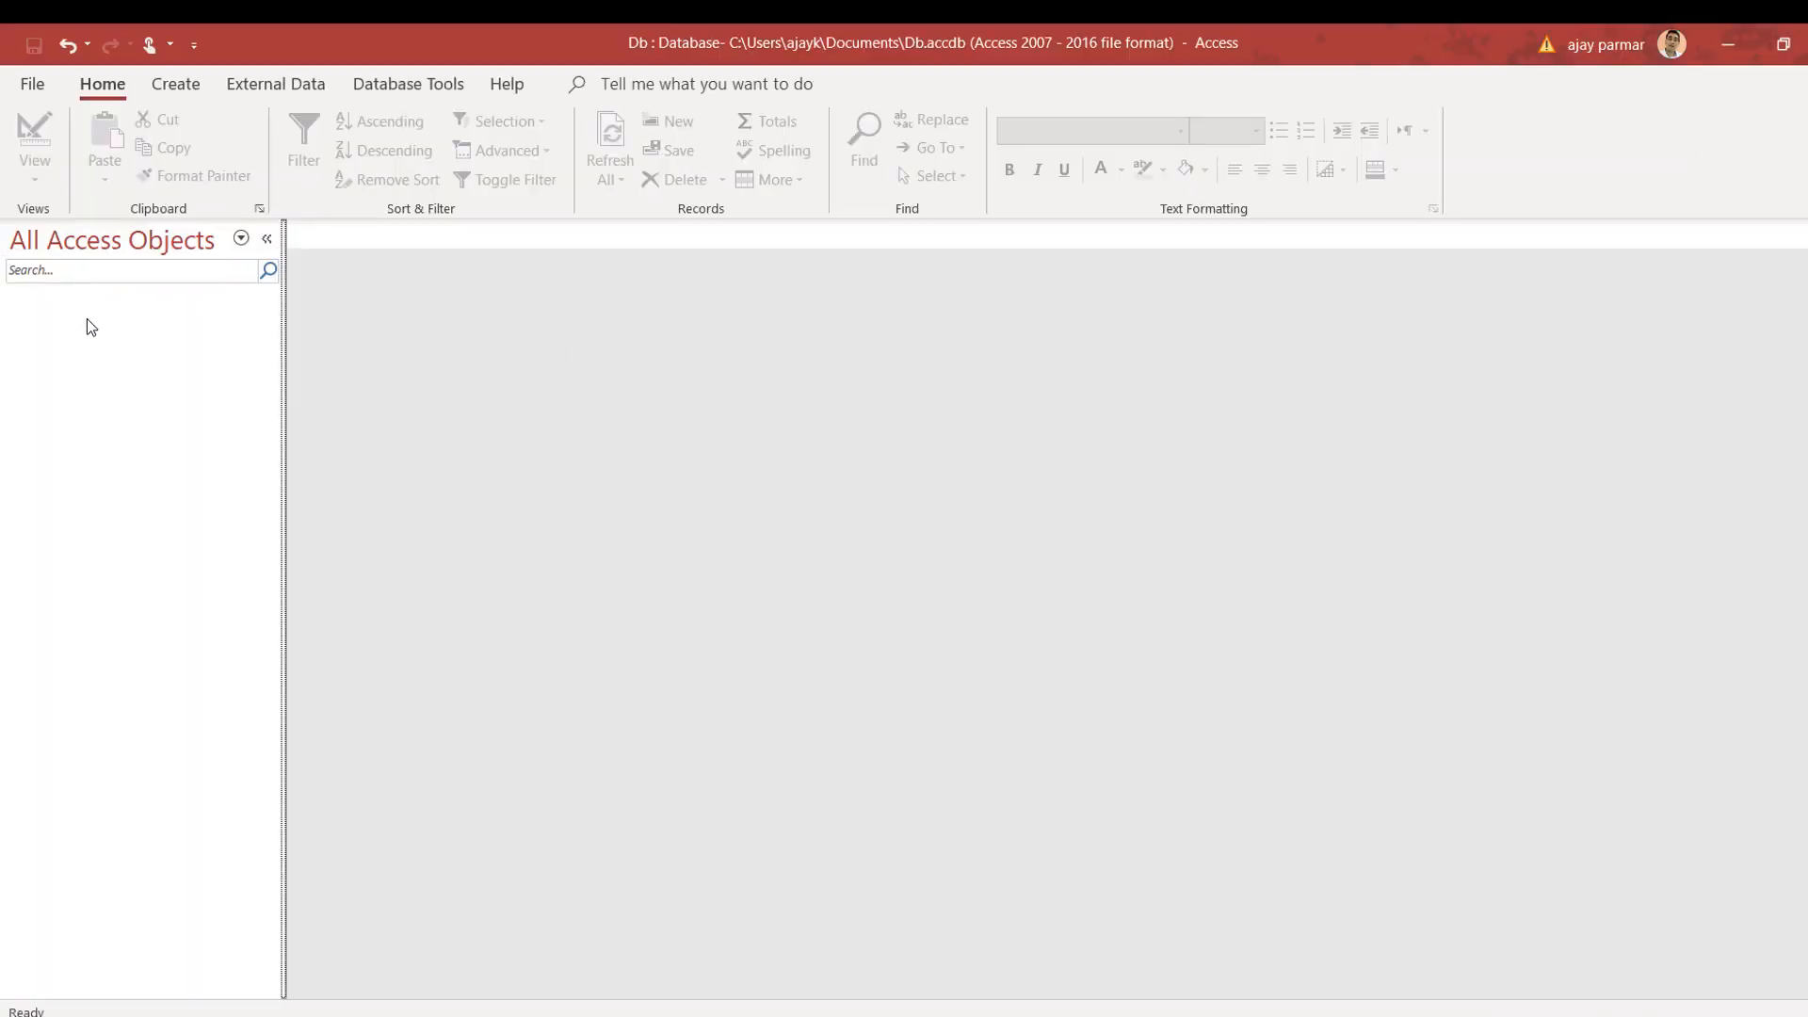
# Step: Dismiss the navigation pane menu and browse External Data and Database Tools before reaching Create
pyautogui.rightClick(85, 319)
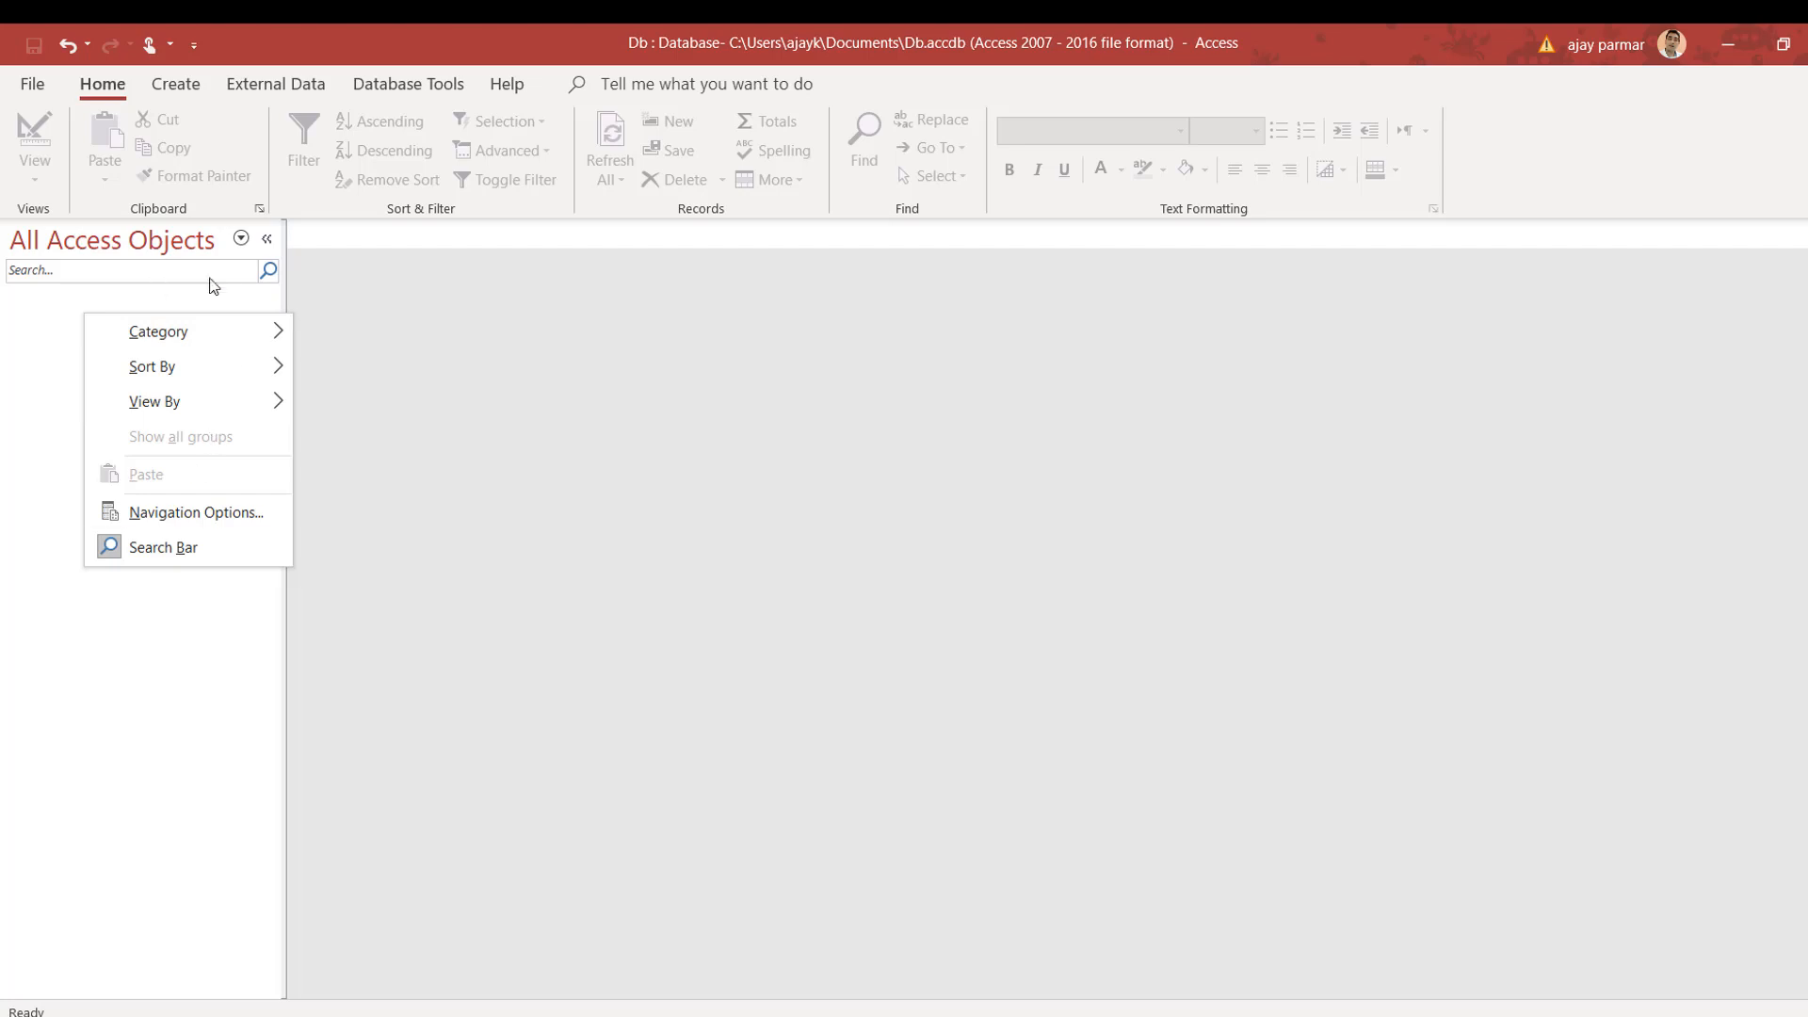
pyautogui.moveTo(229, 372)
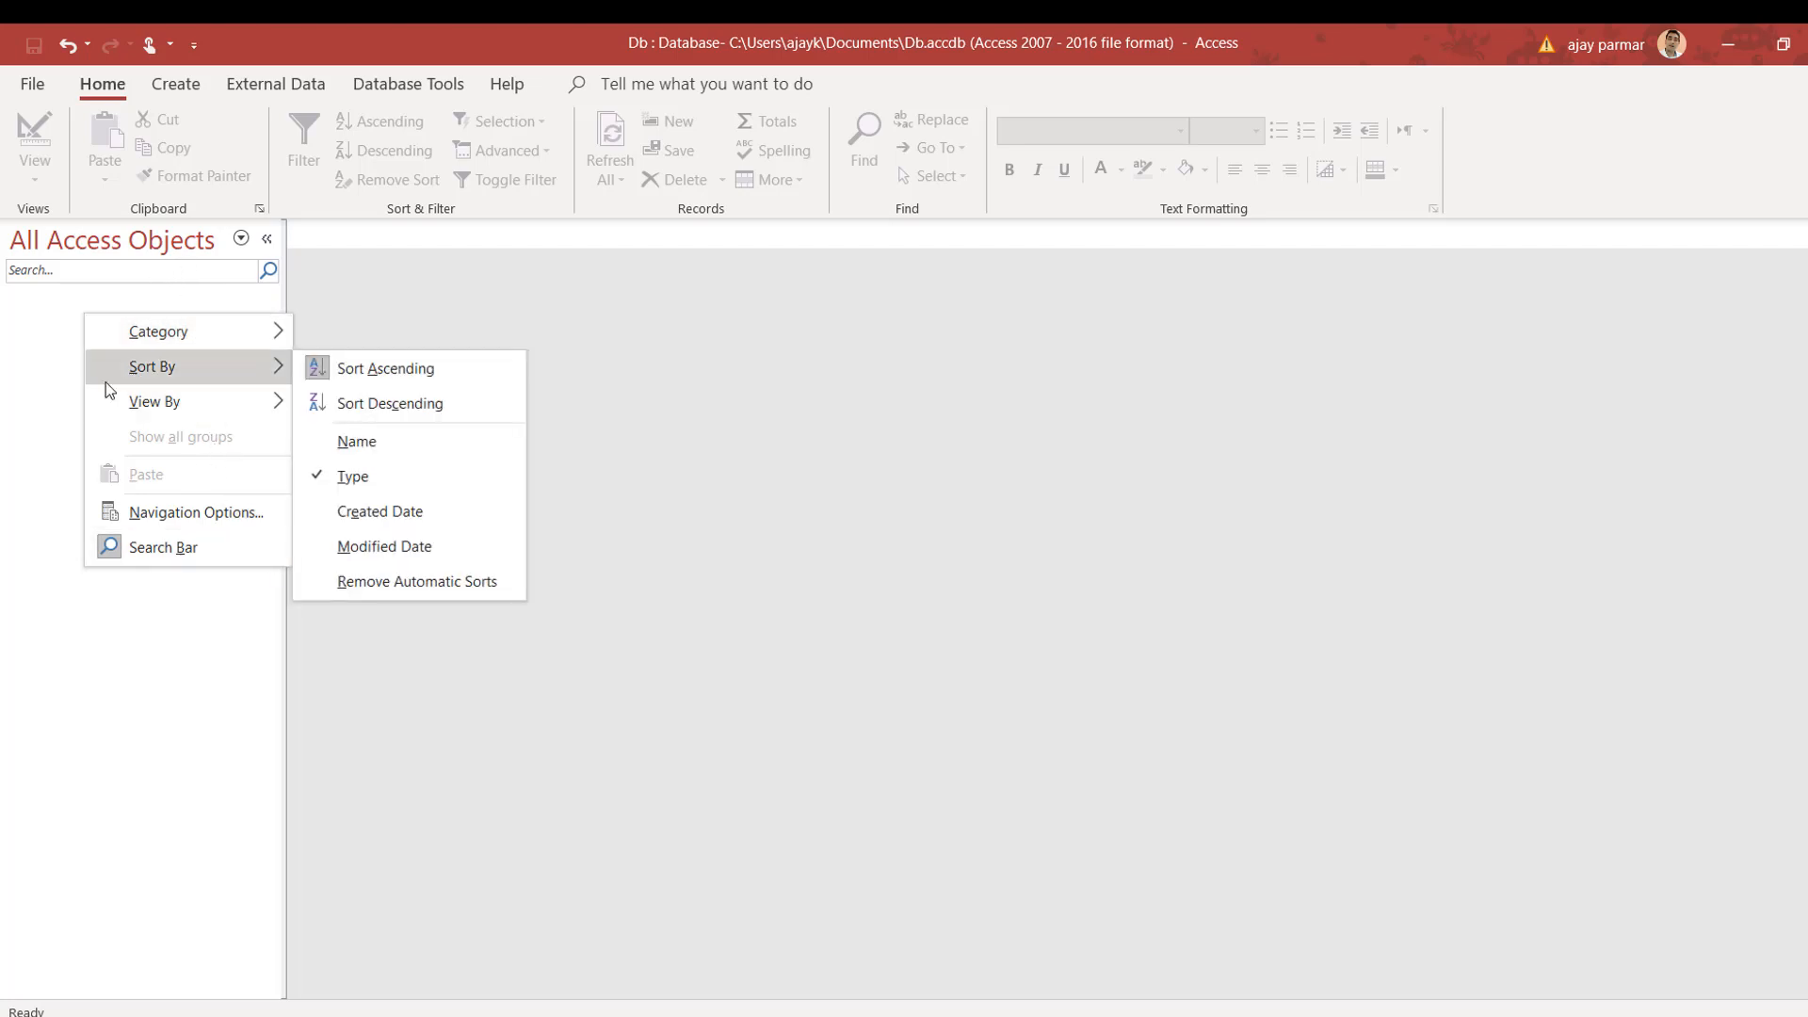
pyautogui.click(21, 345)
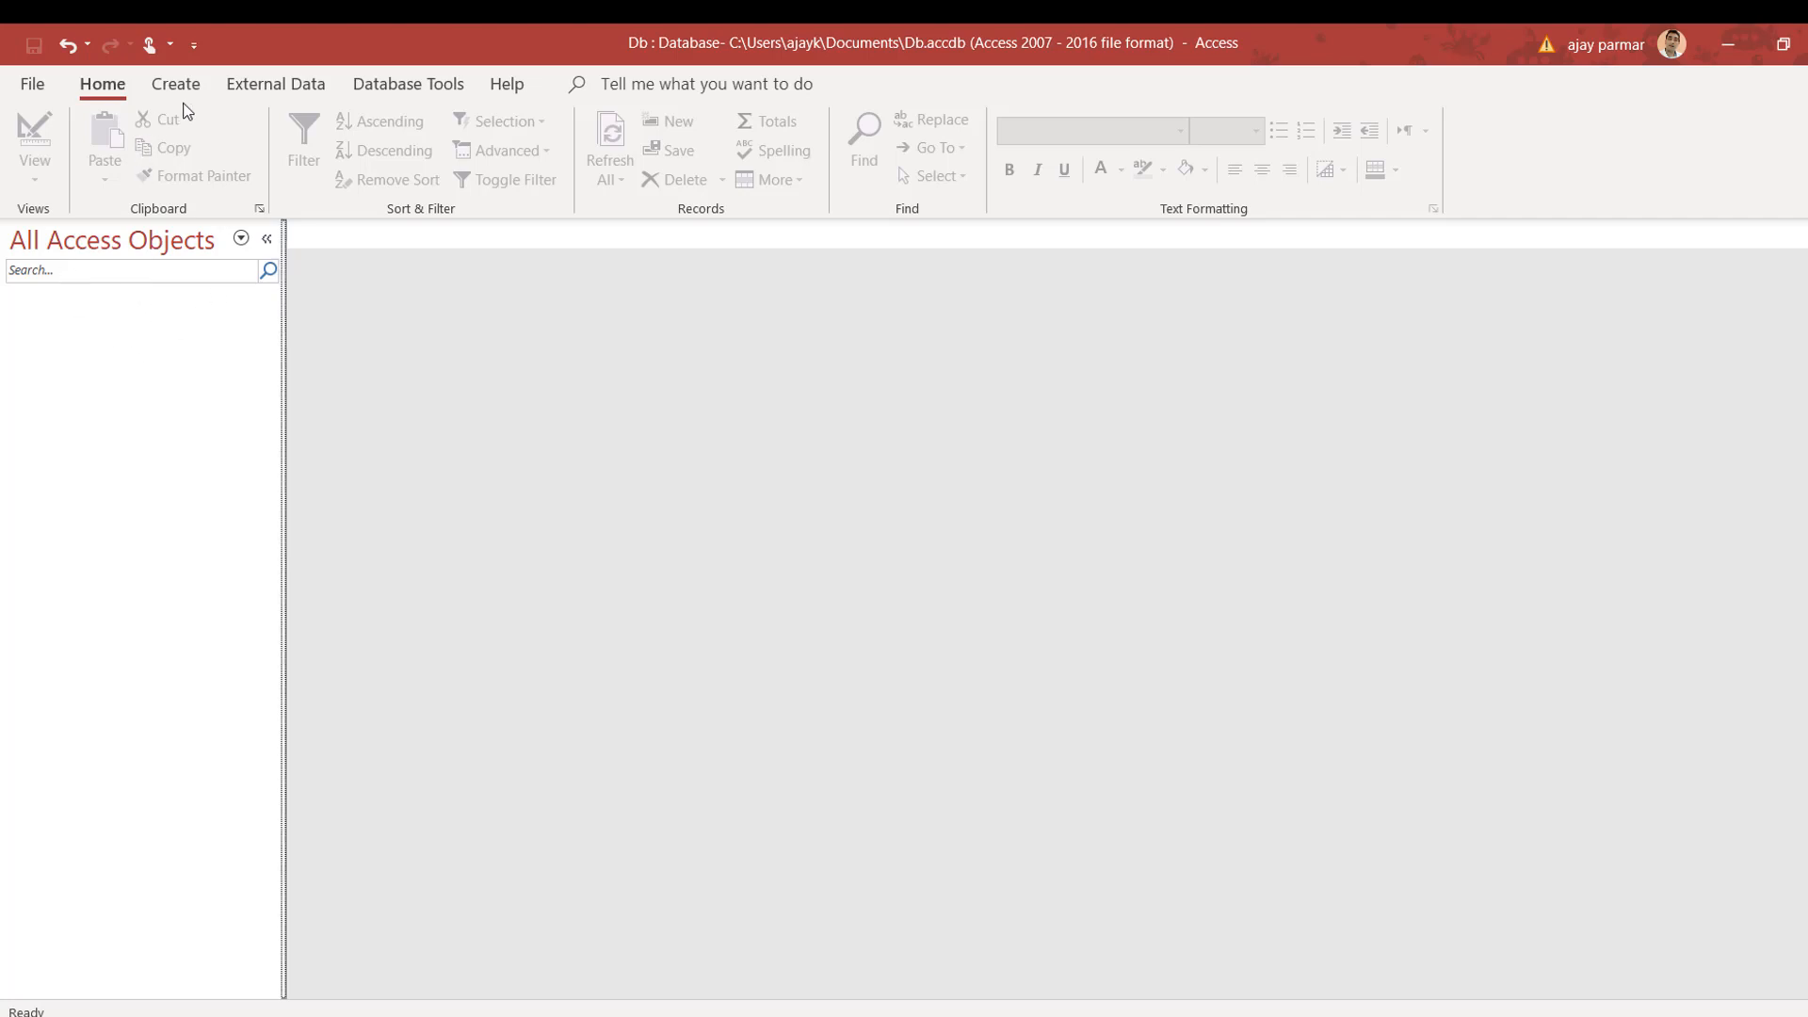
pyautogui.click(287, 85)
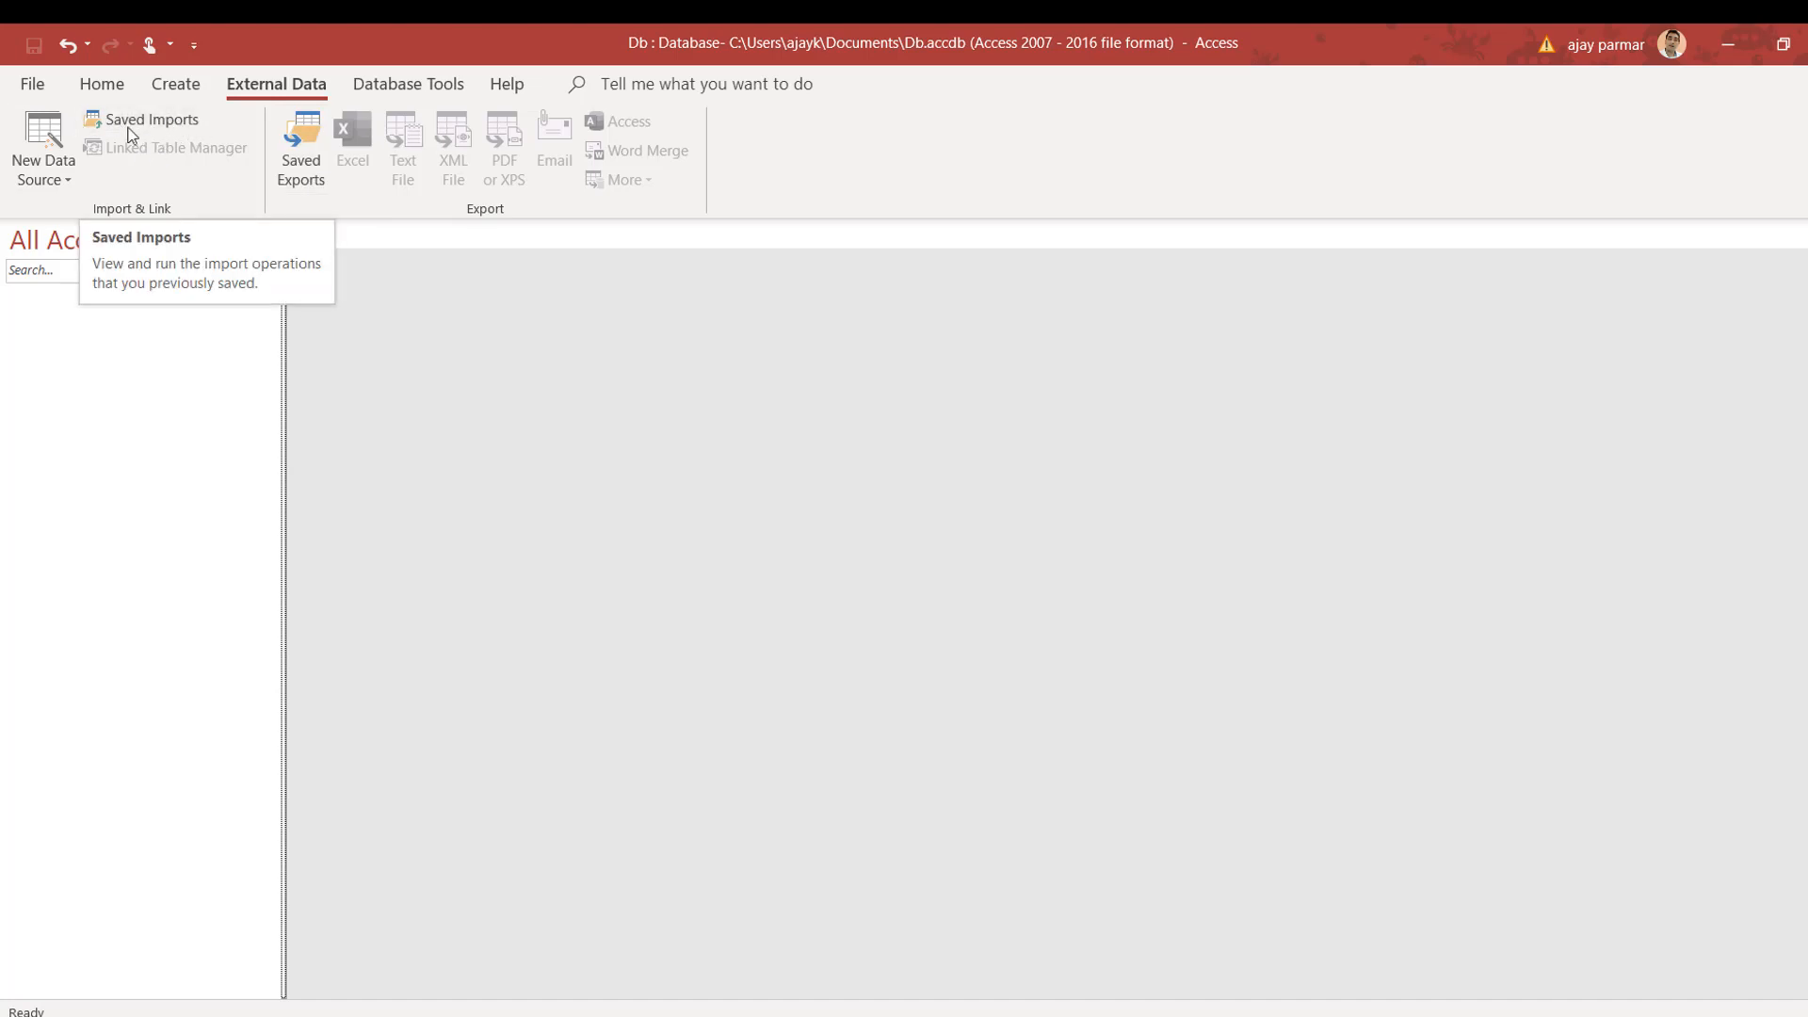
pyautogui.click(176, 126)
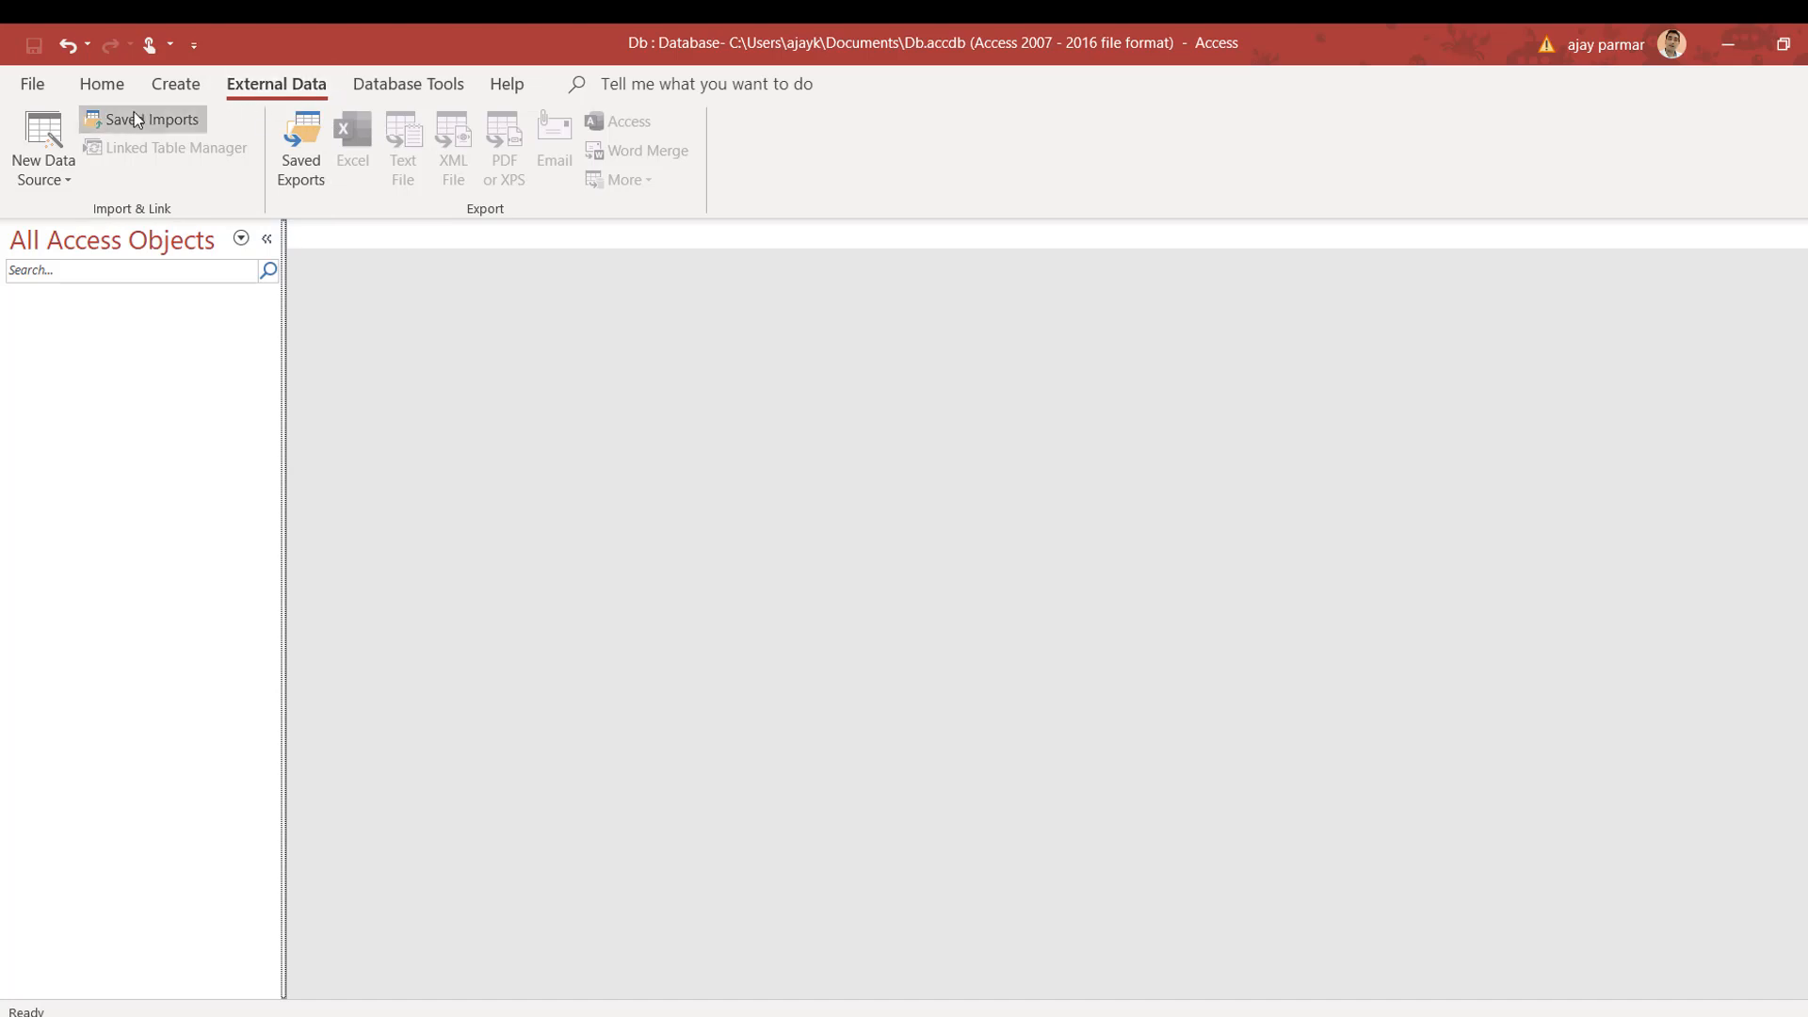
pyautogui.click(411, 85)
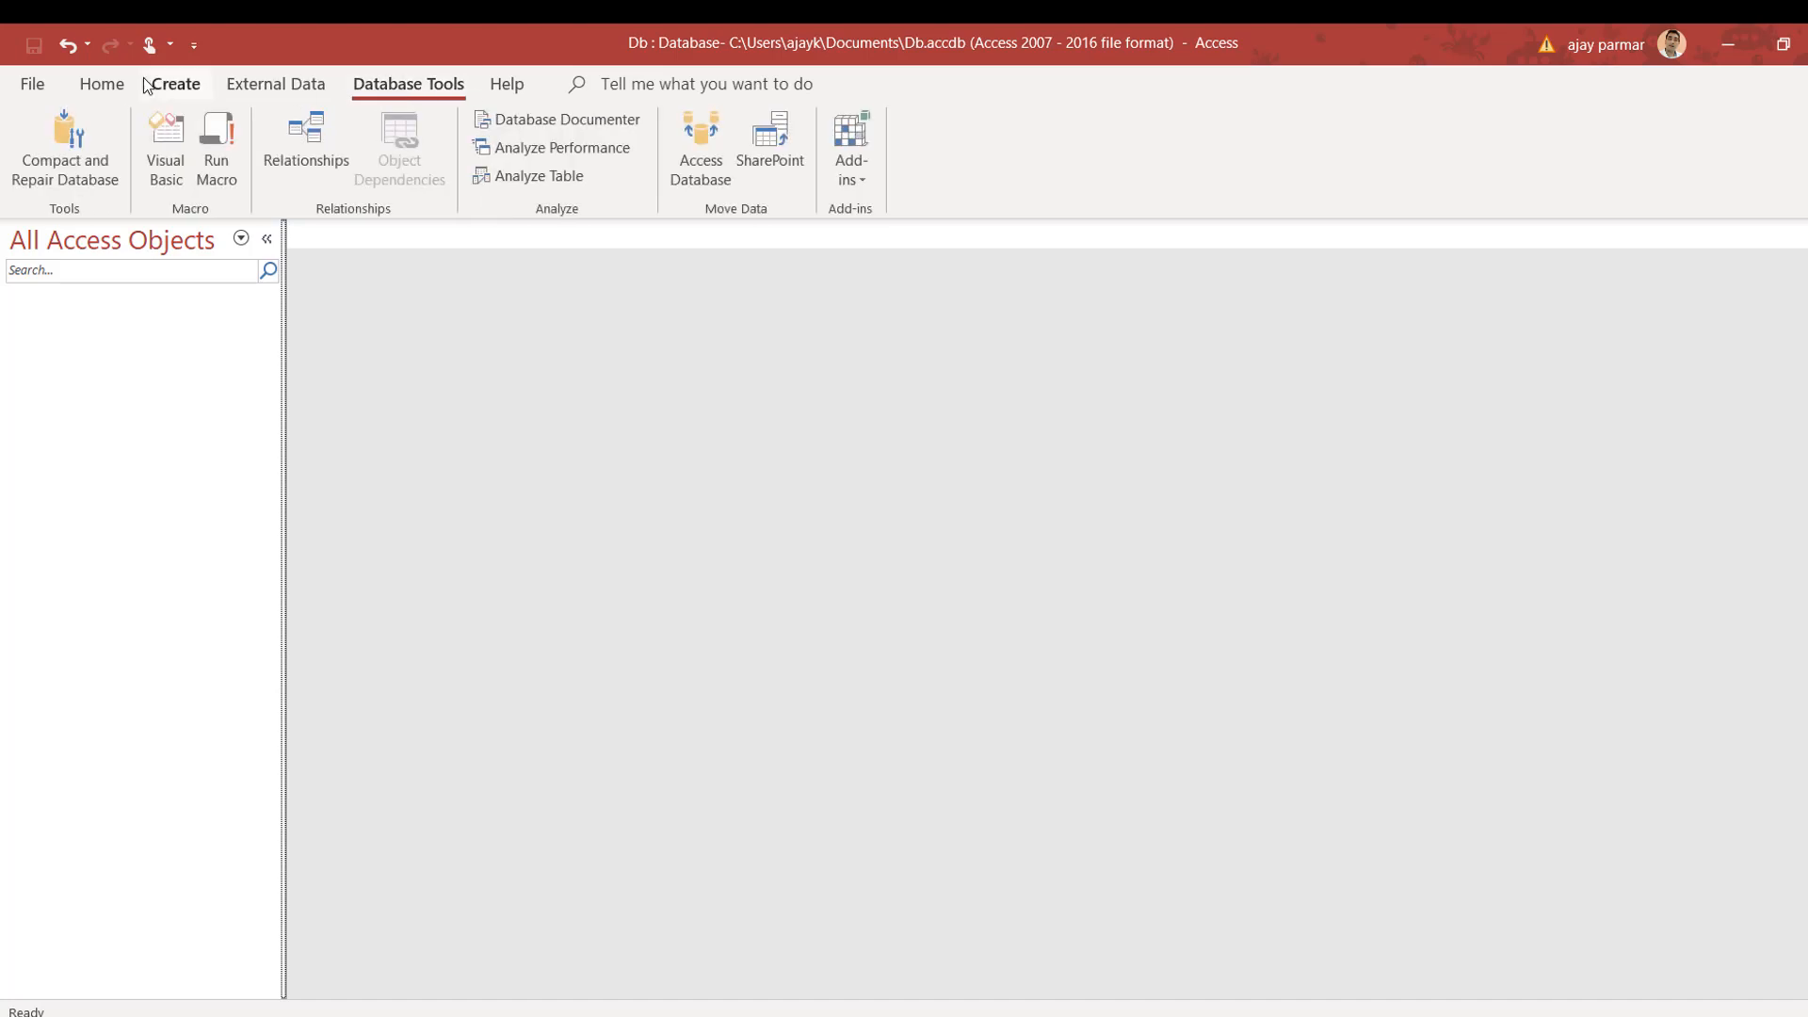
pyautogui.click(171, 90)
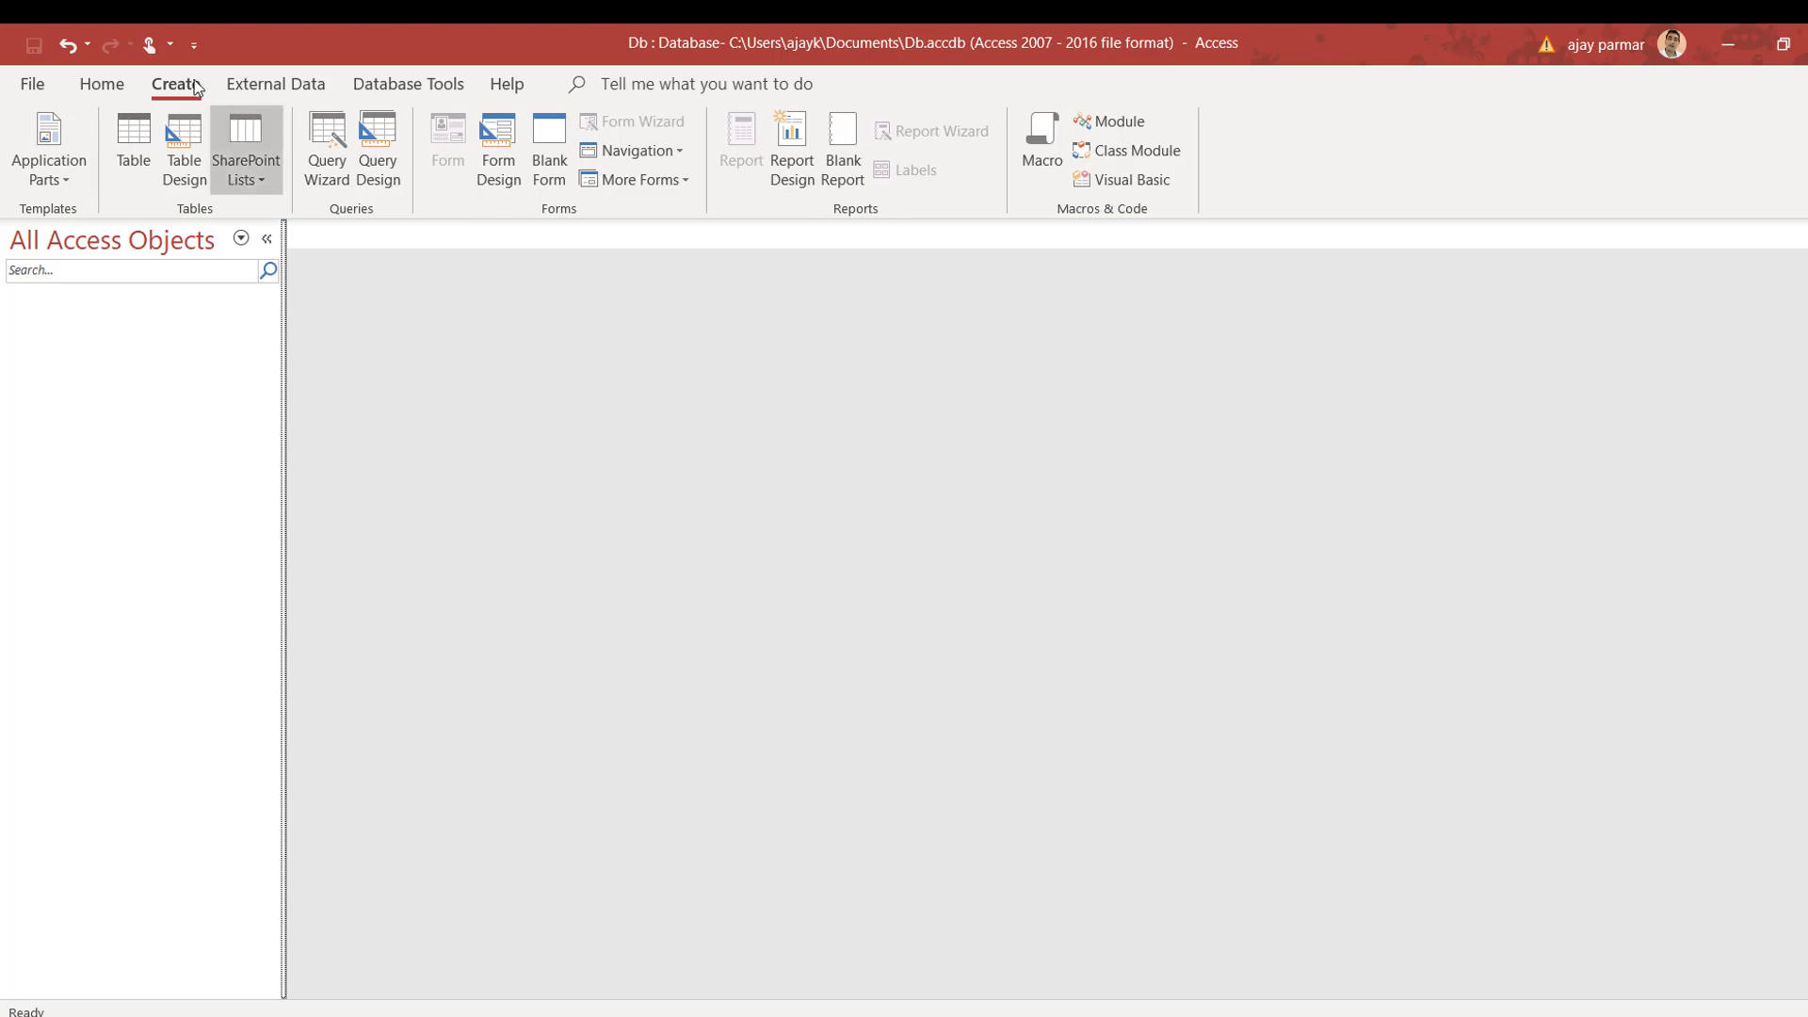
# Step: Create a blank table, discarding a first attempt, then switch to Design View saving it as Table1
pyautogui.click(137, 132)
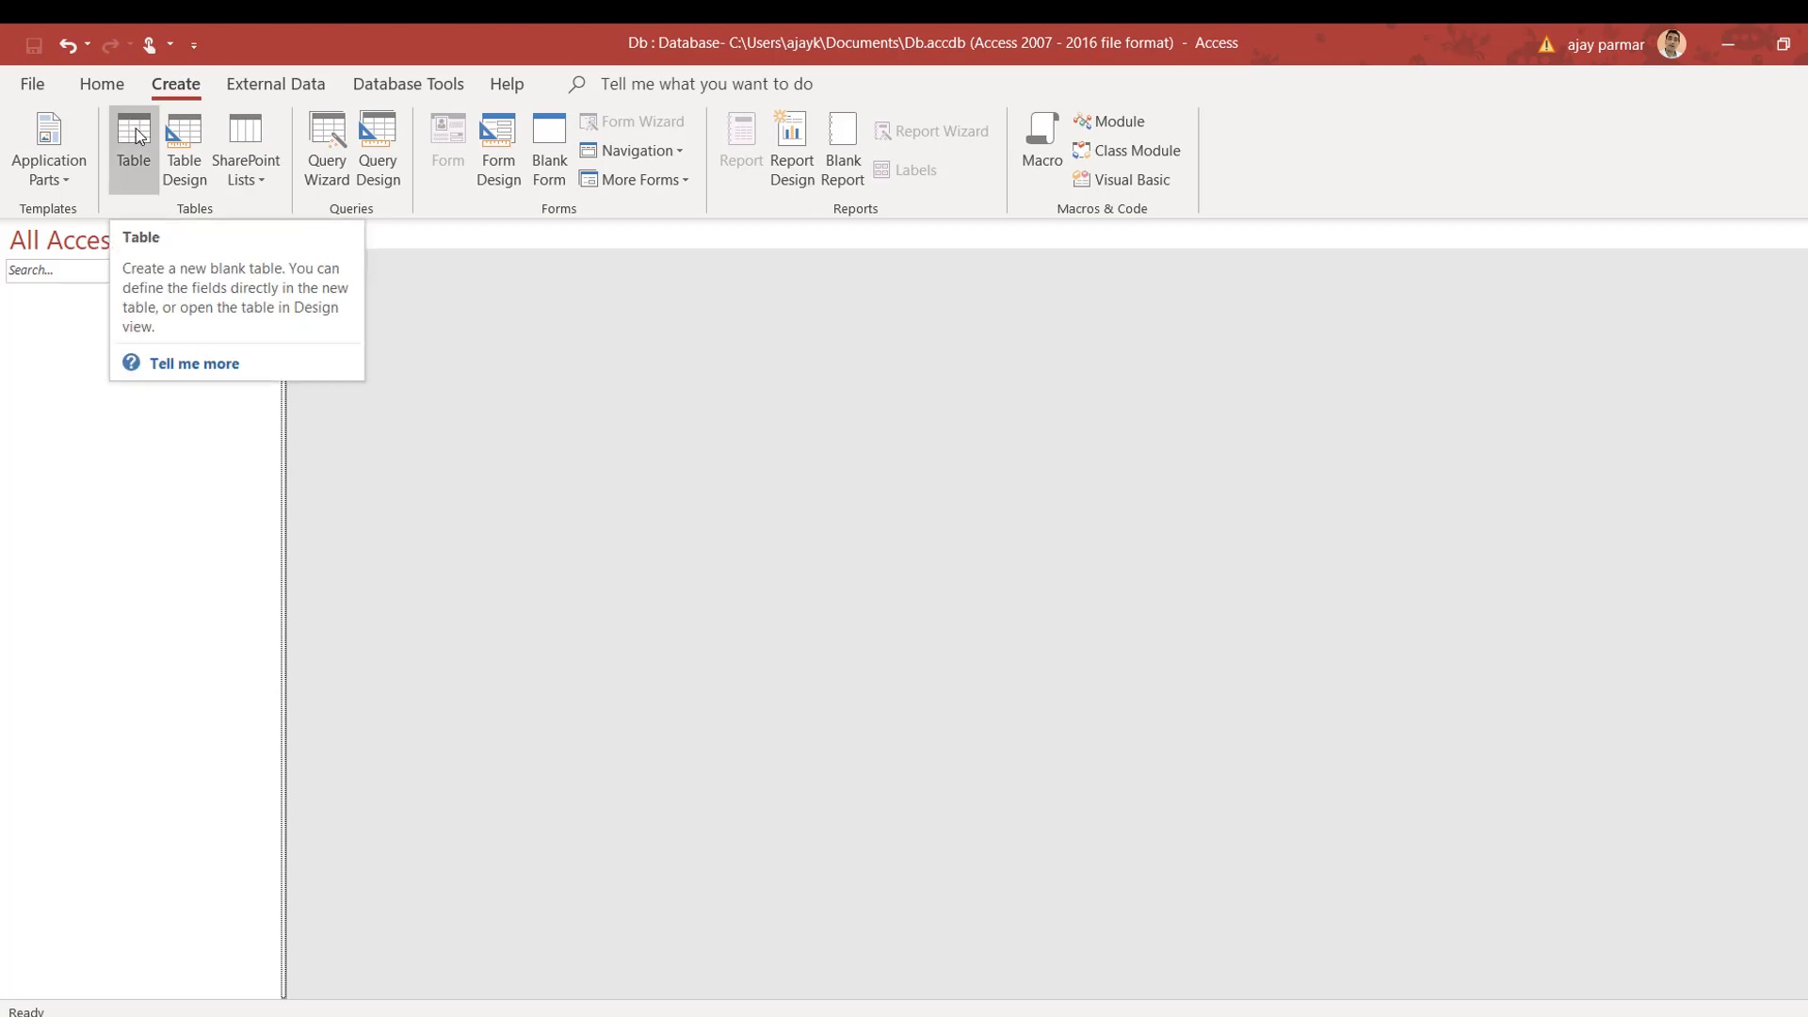
pyautogui.click(136, 130)
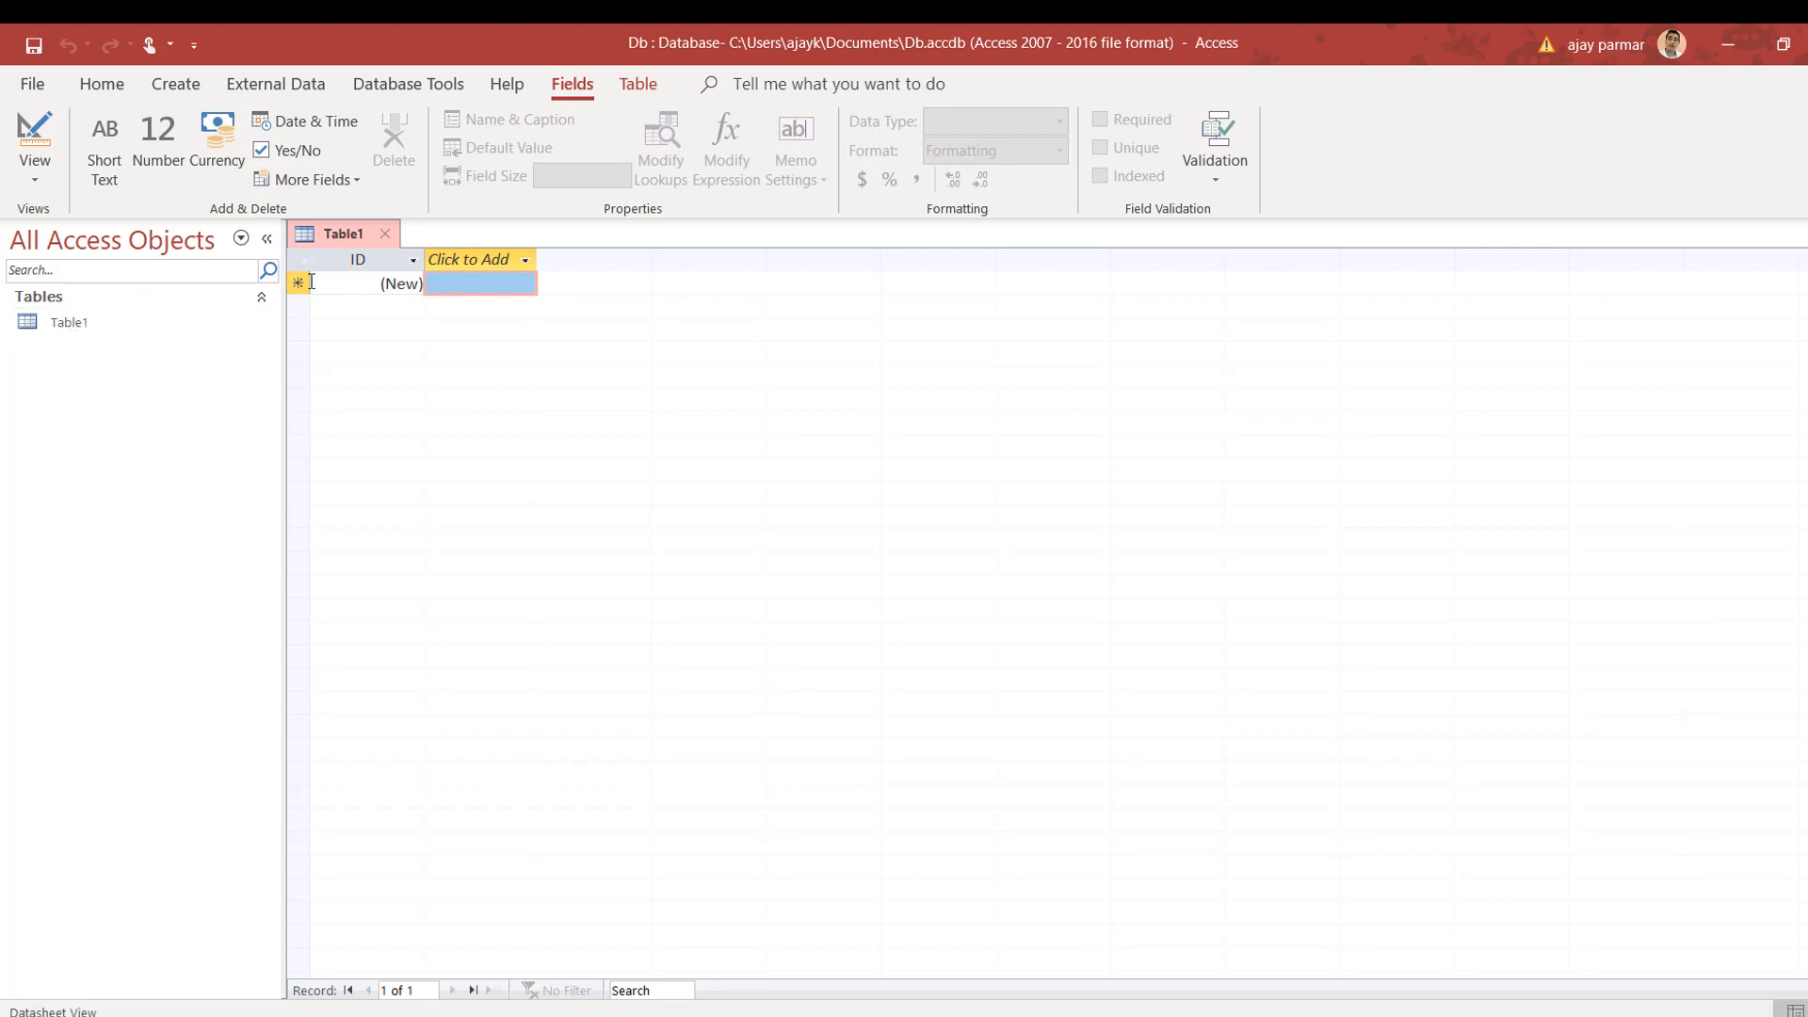
pyautogui.click(394, 235)
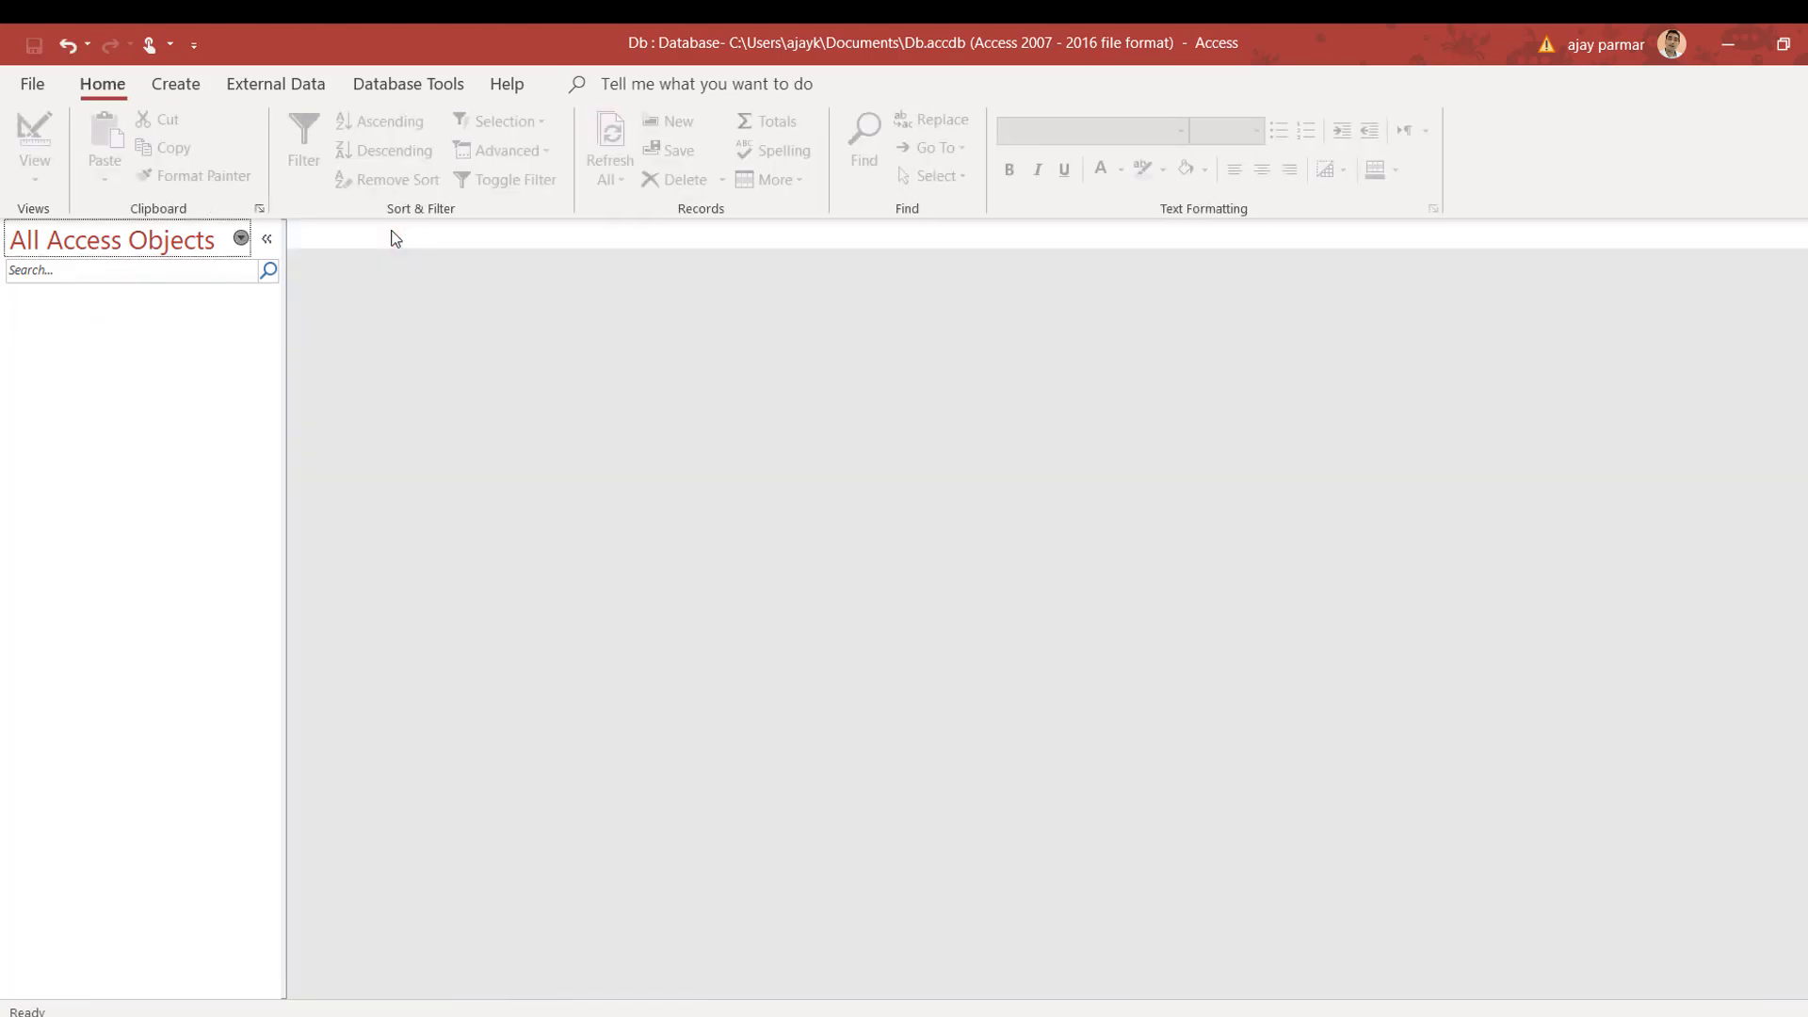
pyautogui.click(176, 84)
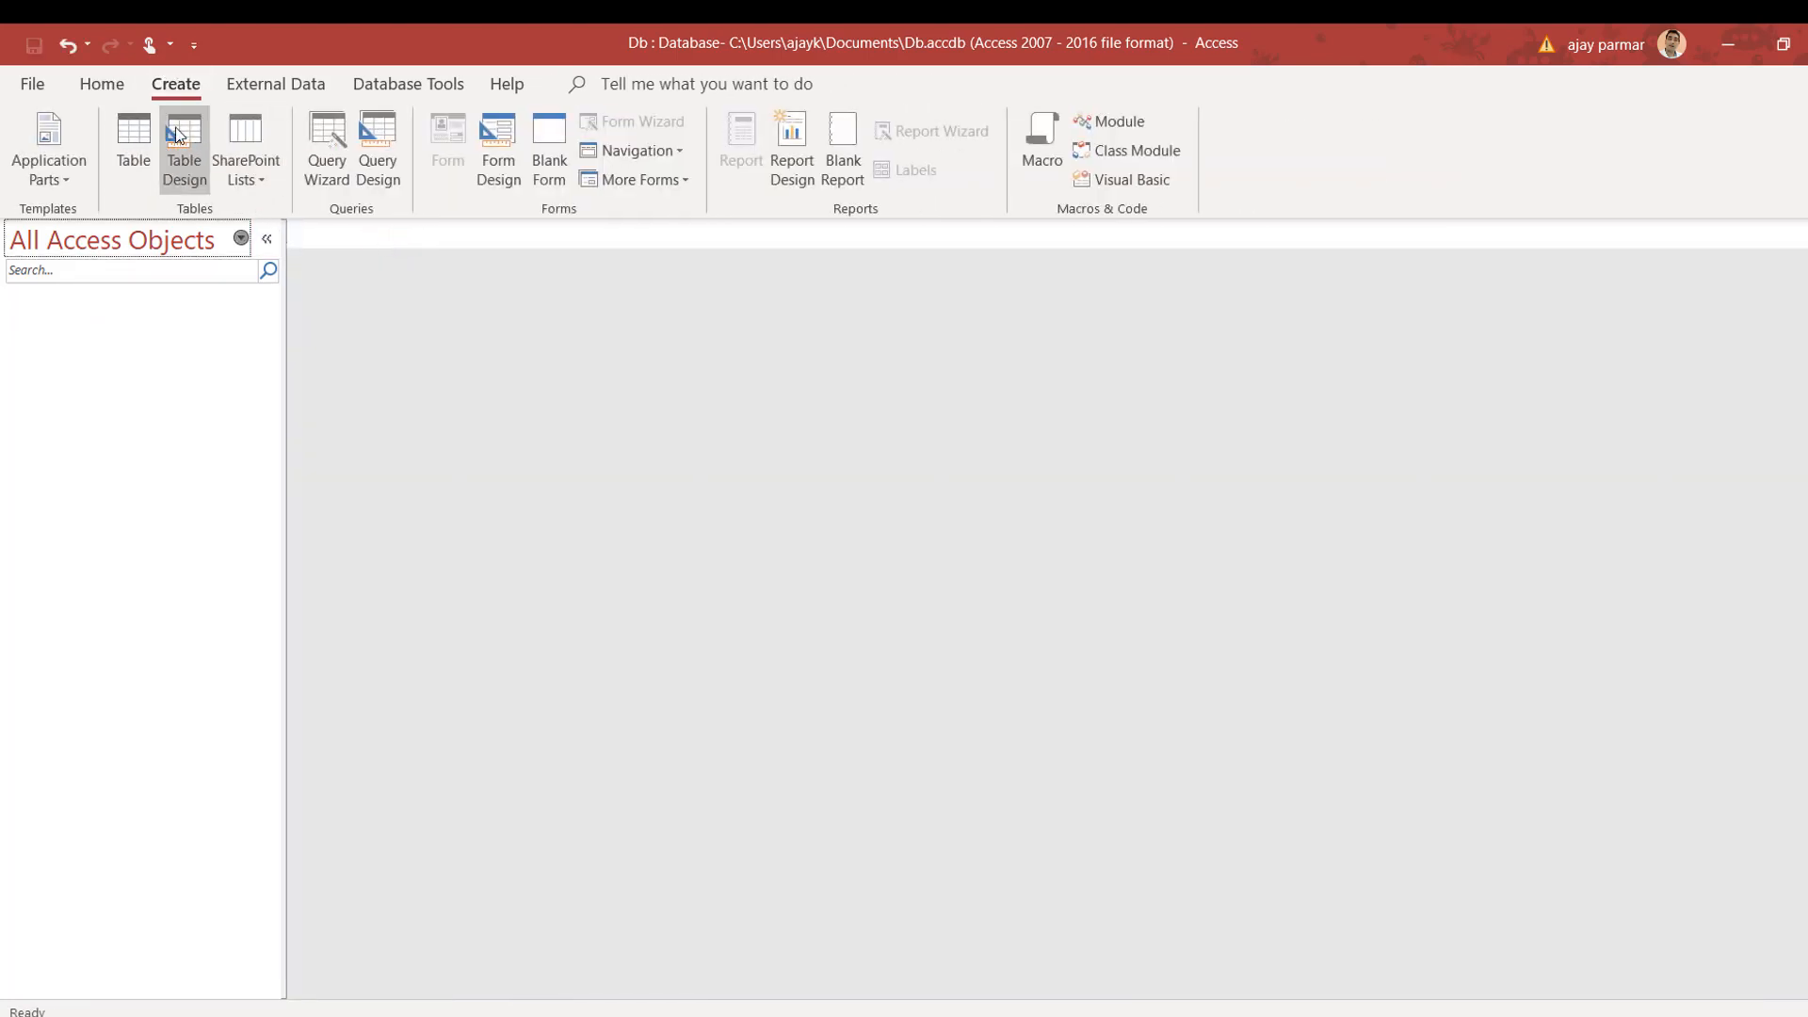
pyautogui.click(135, 140)
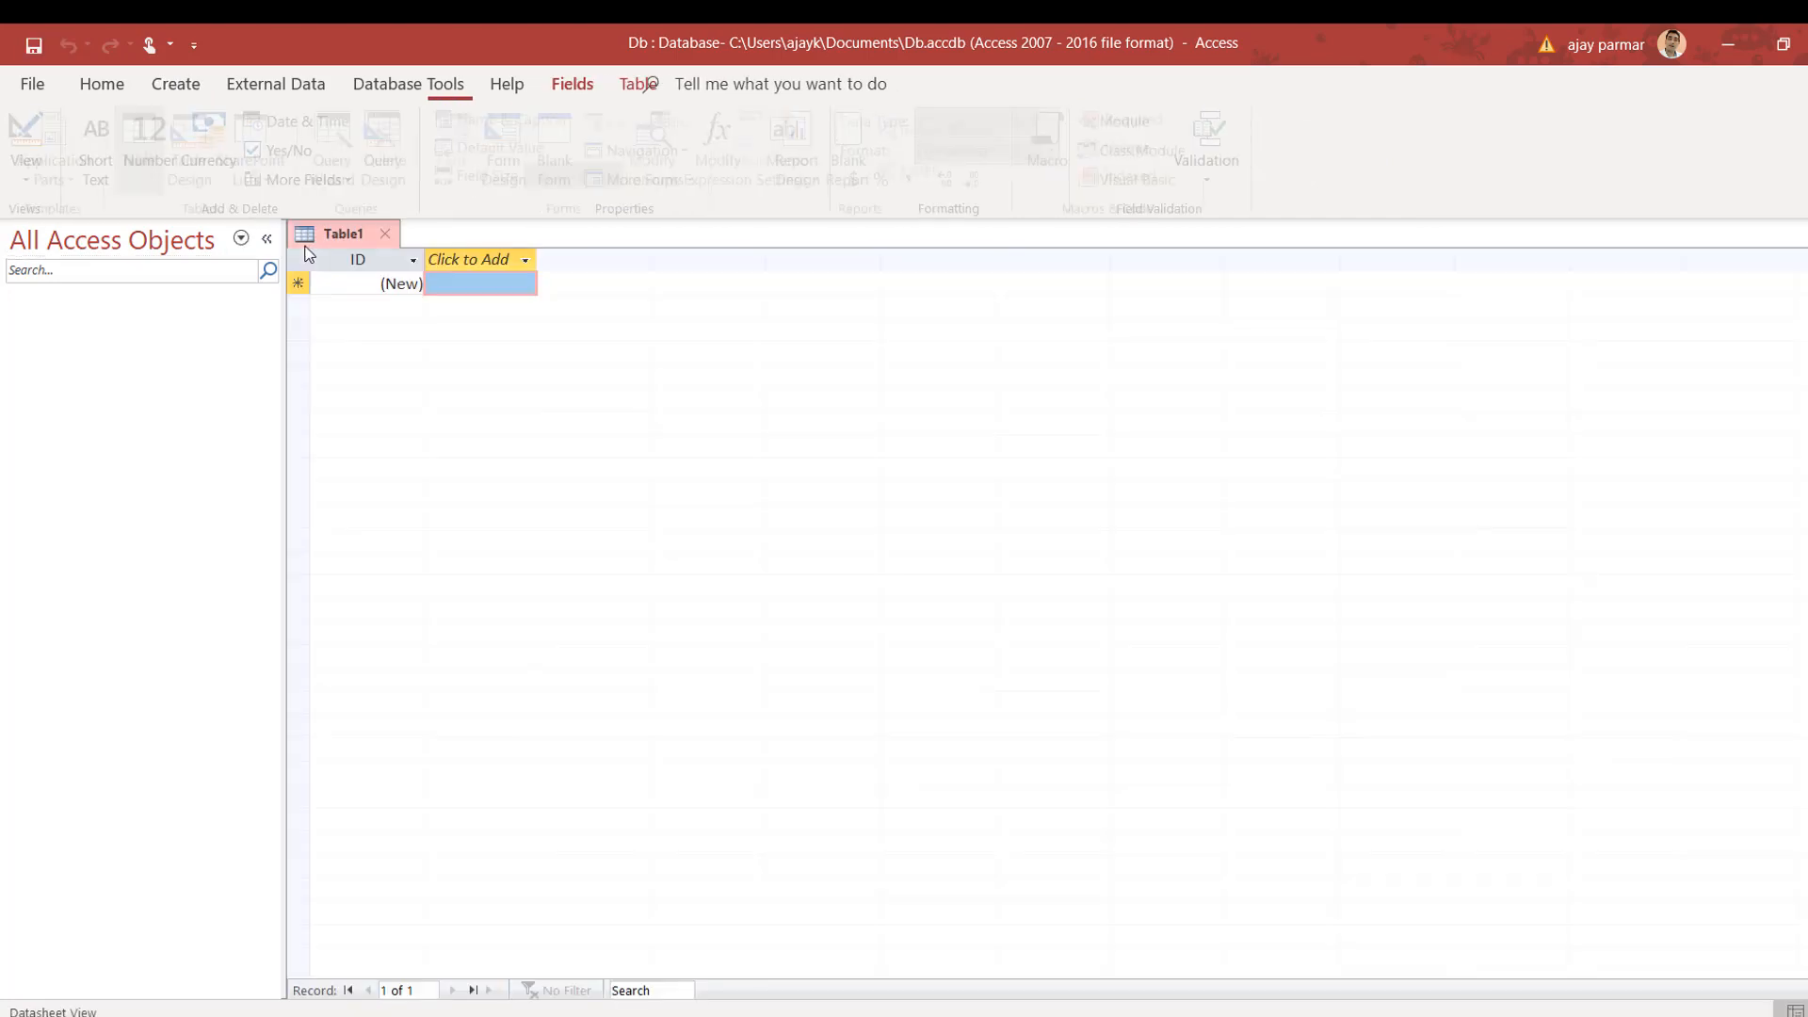
pyautogui.click(377, 281)
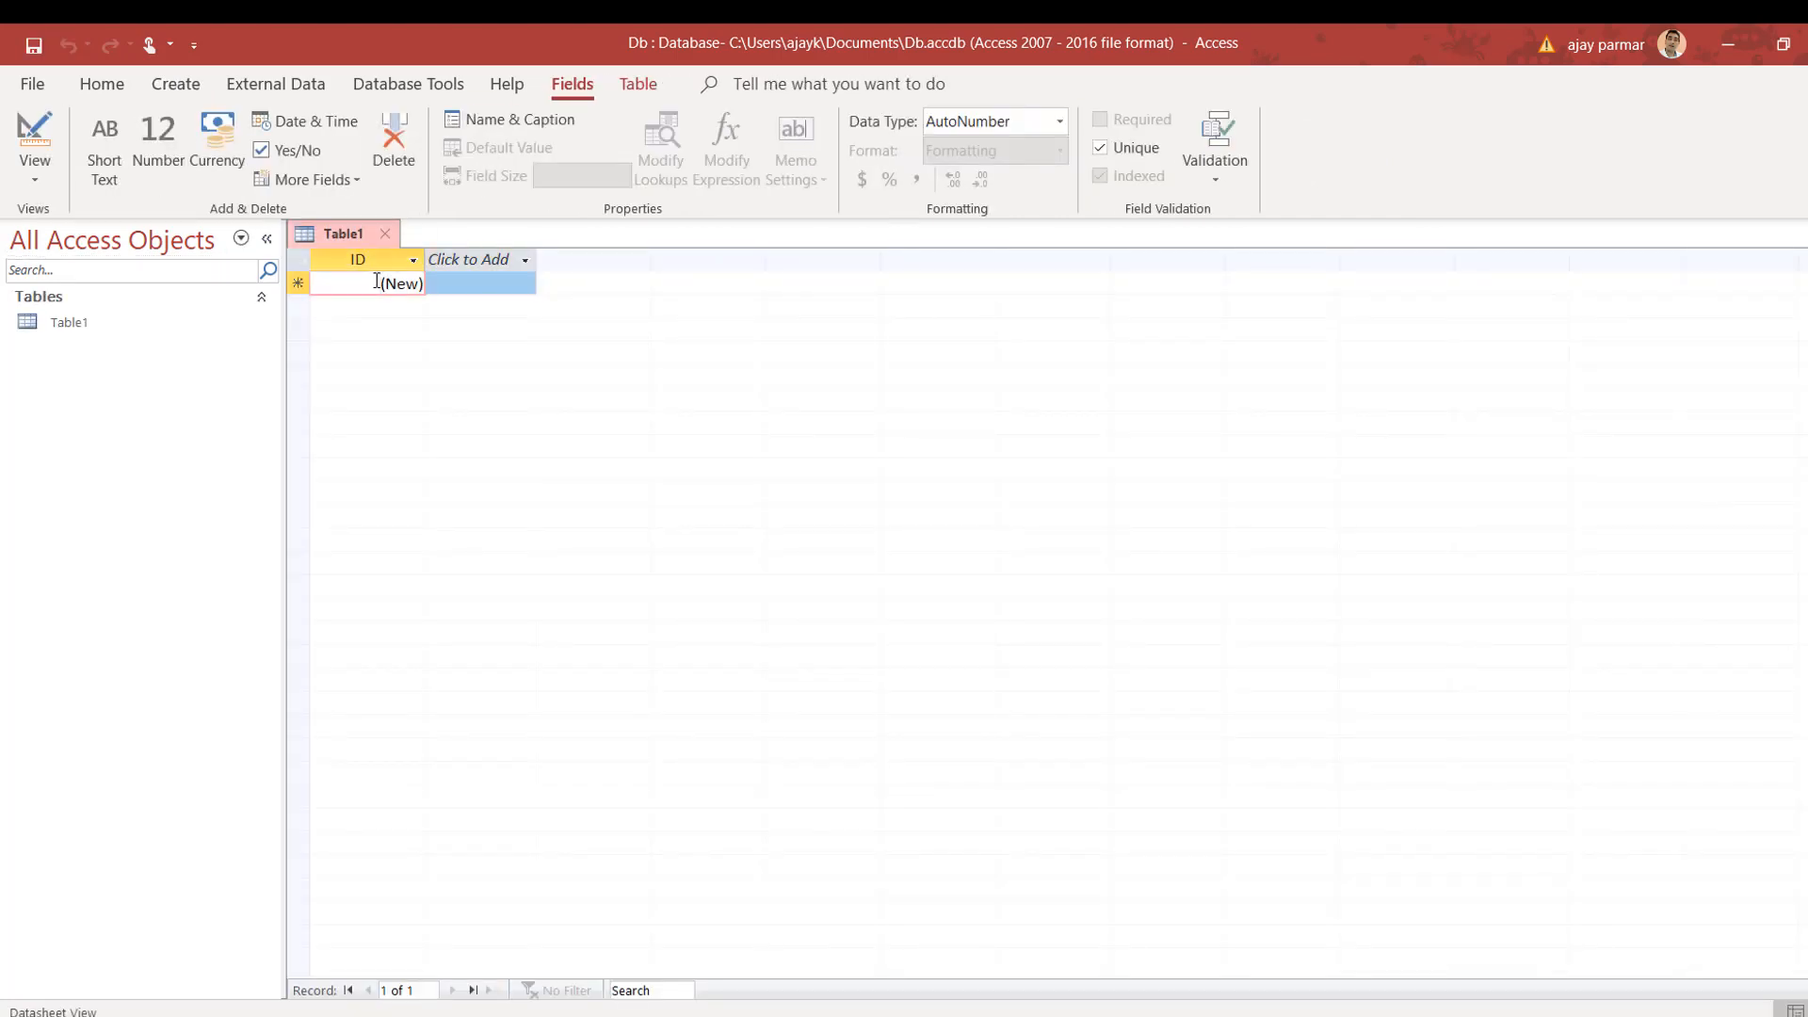
pyautogui.click(32, 181)
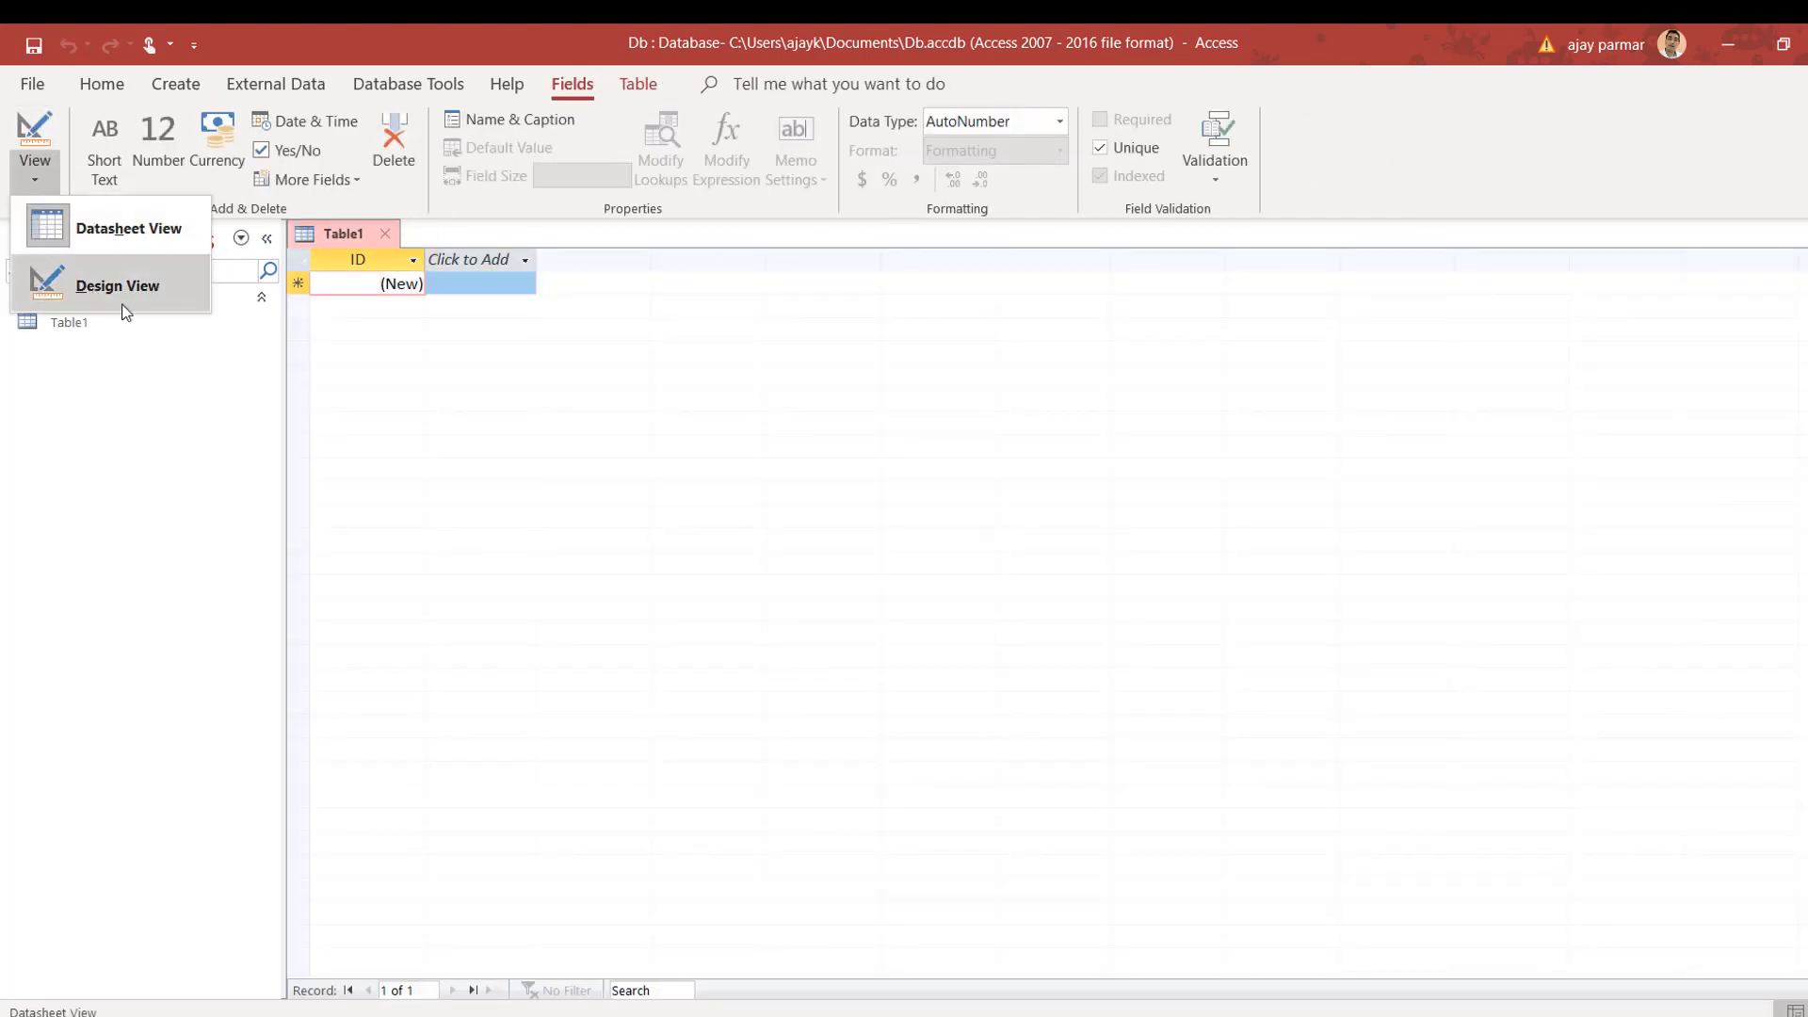
pyautogui.click(110, 288)
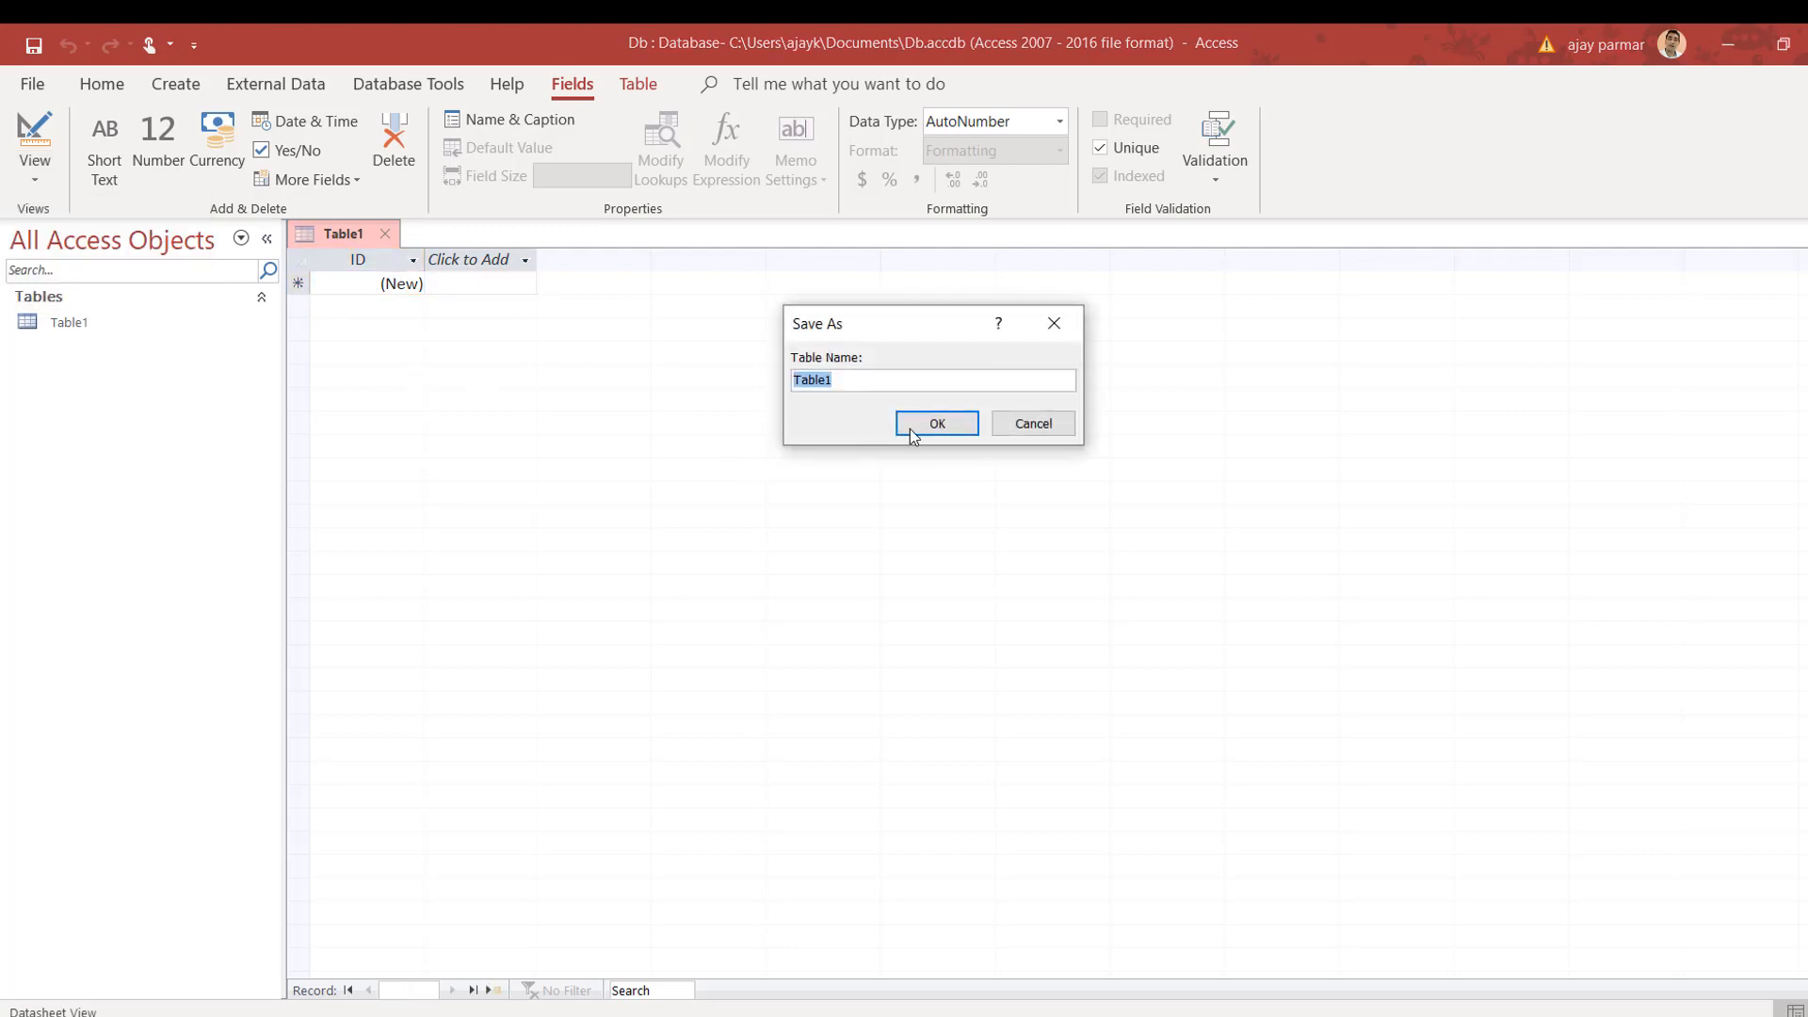
pyautogui.click(939, 423)
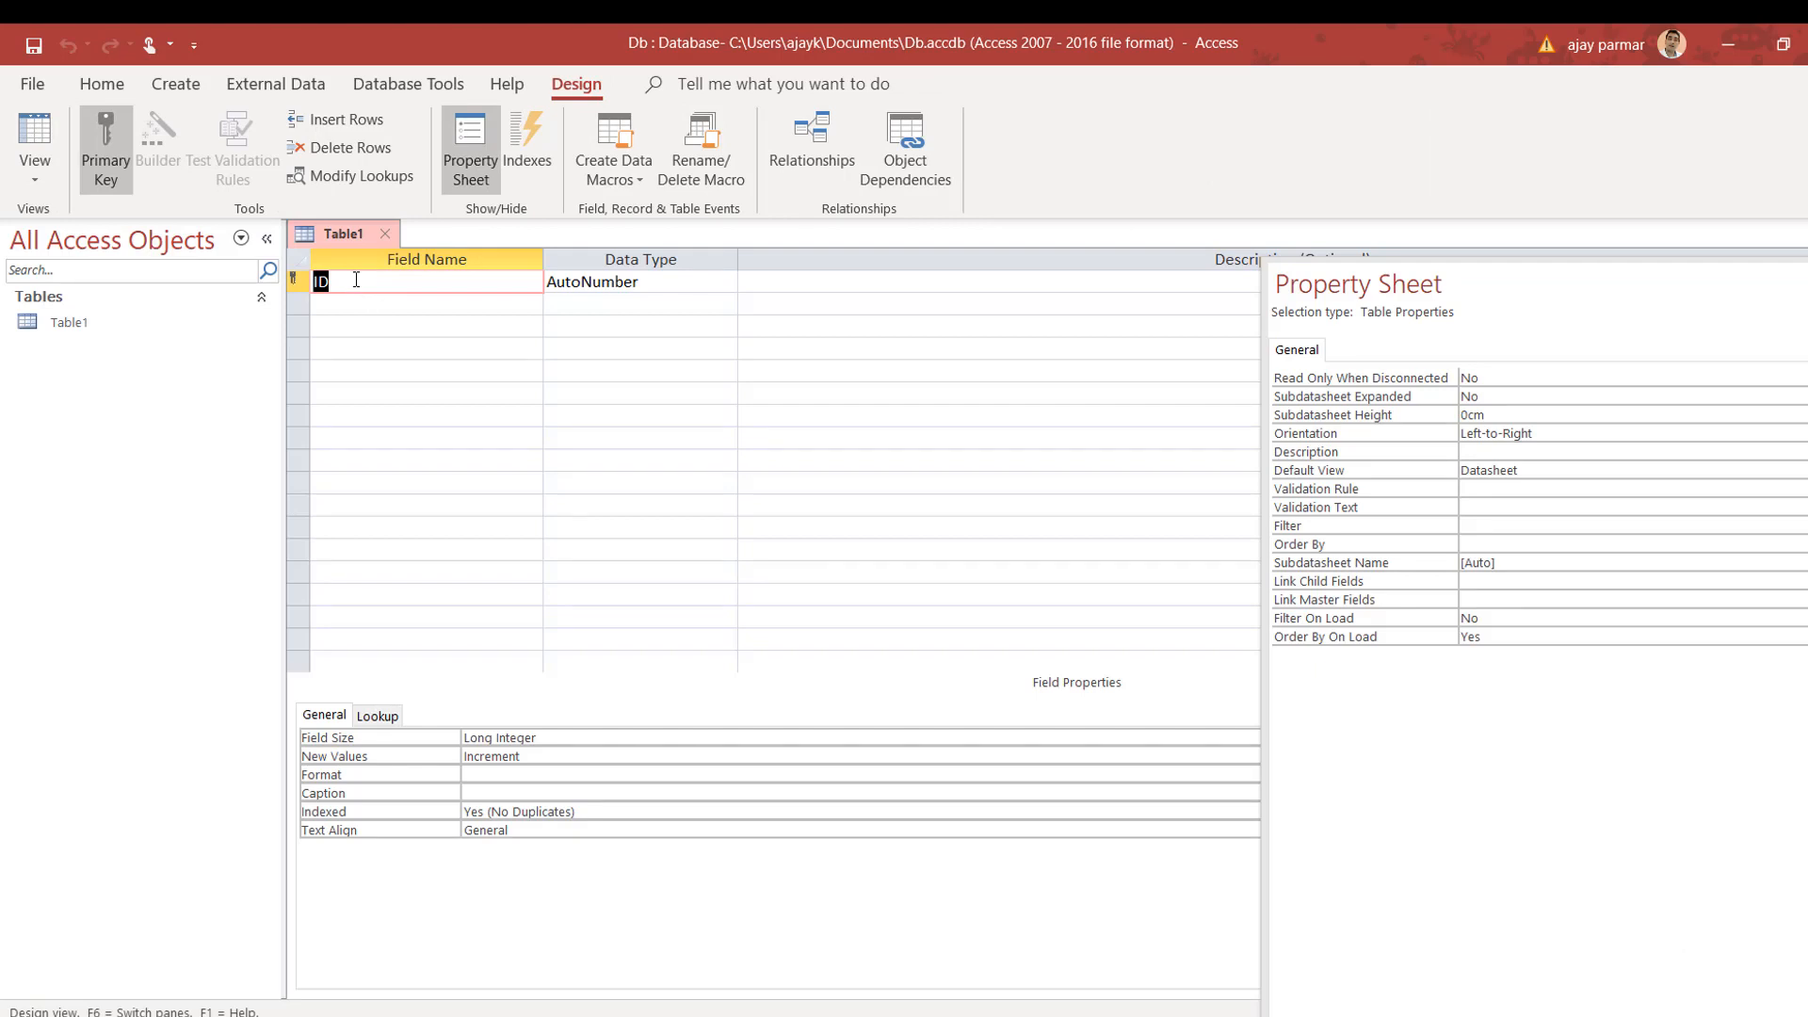
# Step: Rename the ID field to fname, add lname, and make fname Short Text
pyautogui.press('BackSpace')
pyautogui.write('fname')
pyautogui.press('Down')
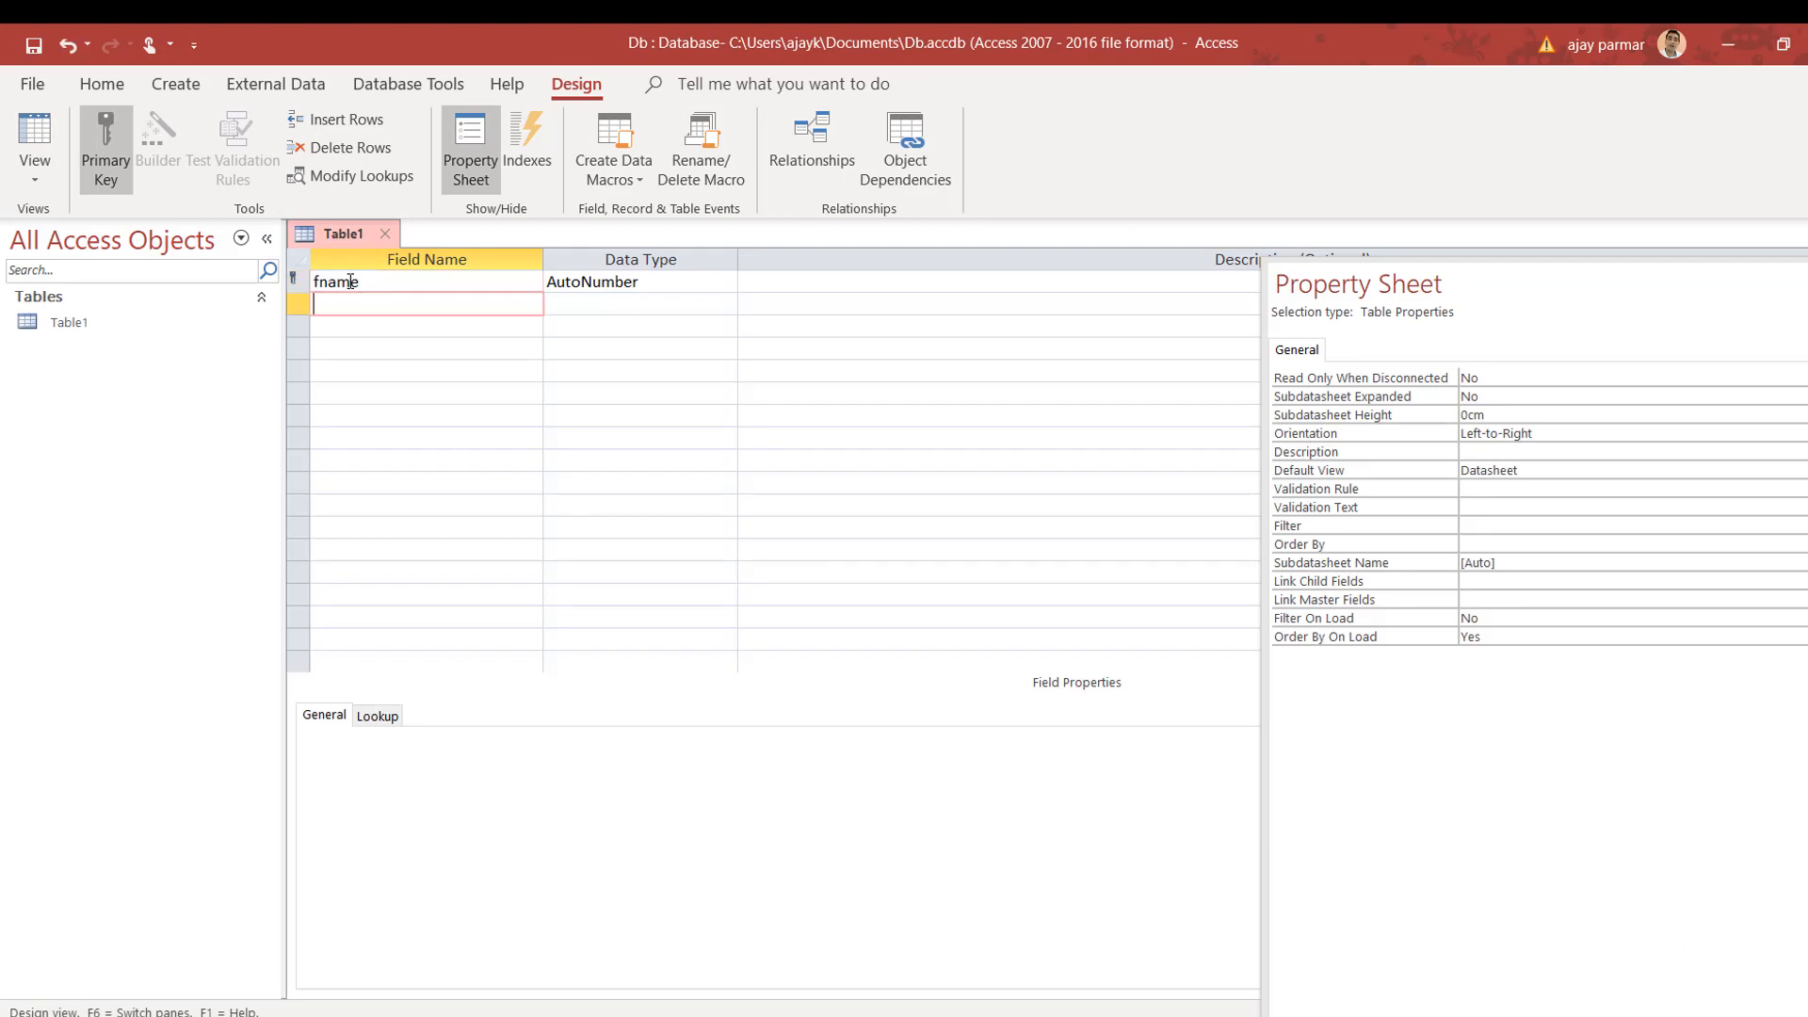
pyautogui.write('lname')
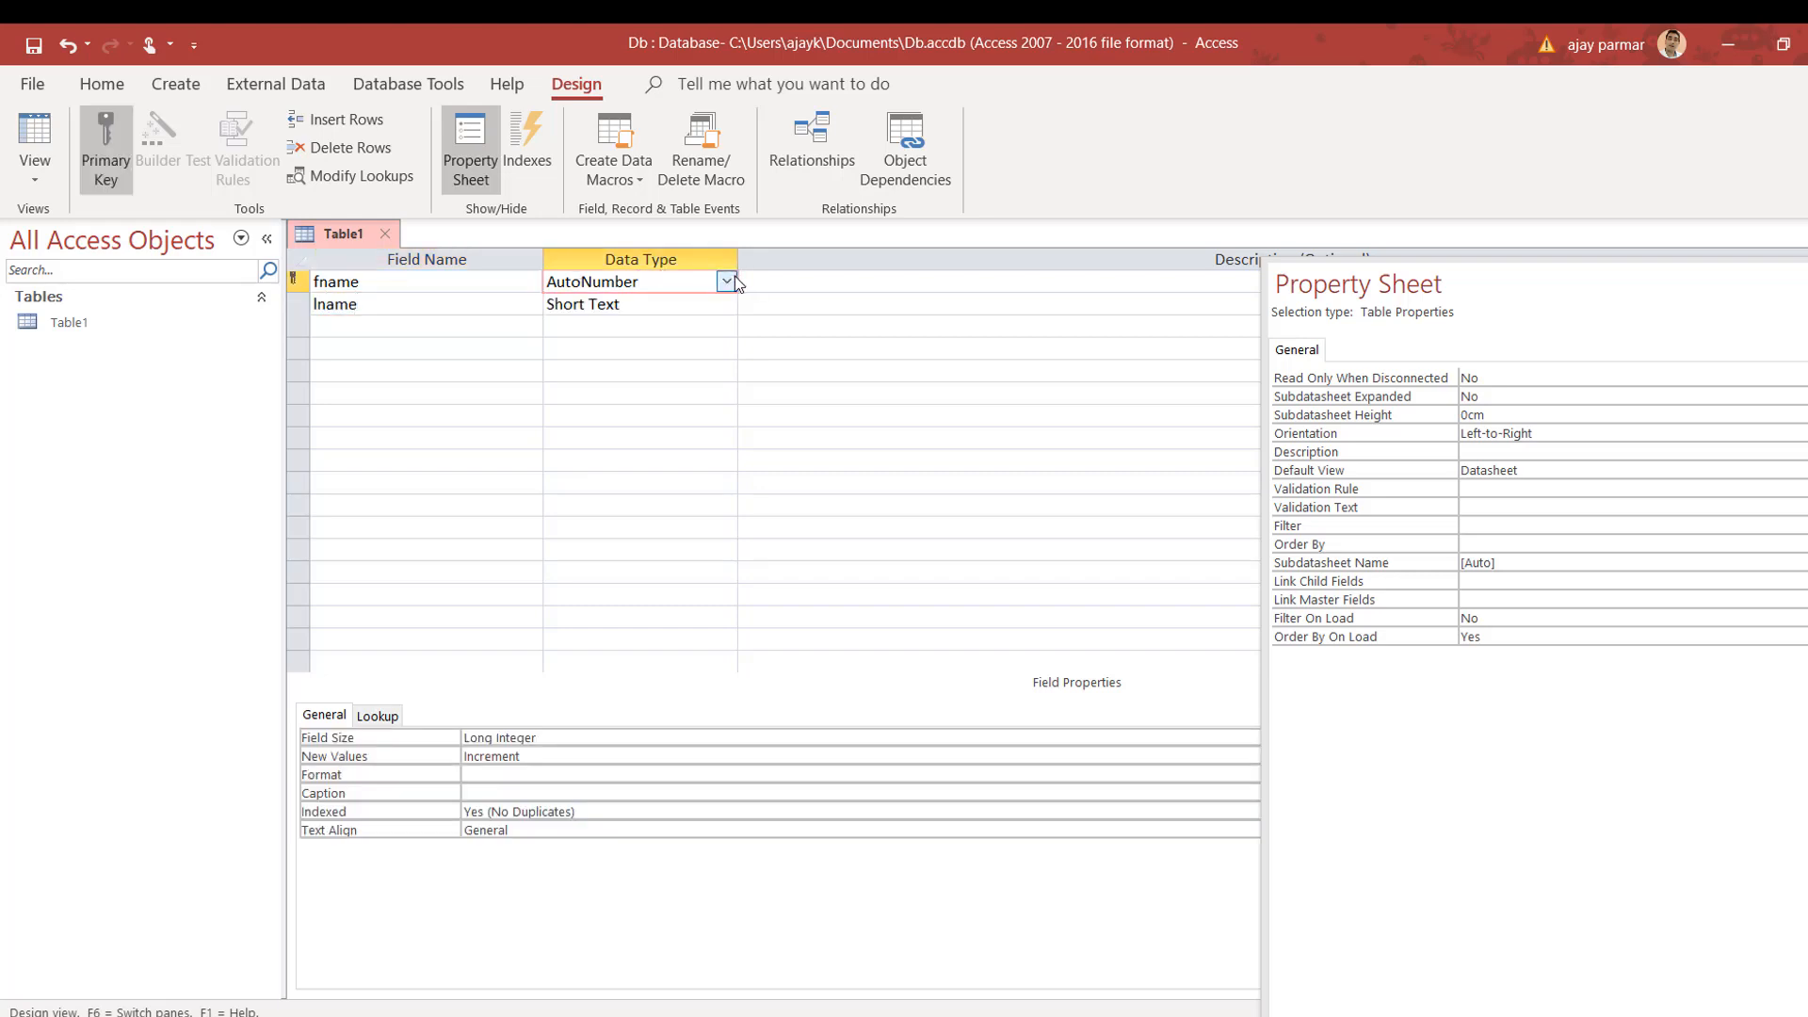
pyautogui.click(726, 281)
pyautogui.click(607, 301)
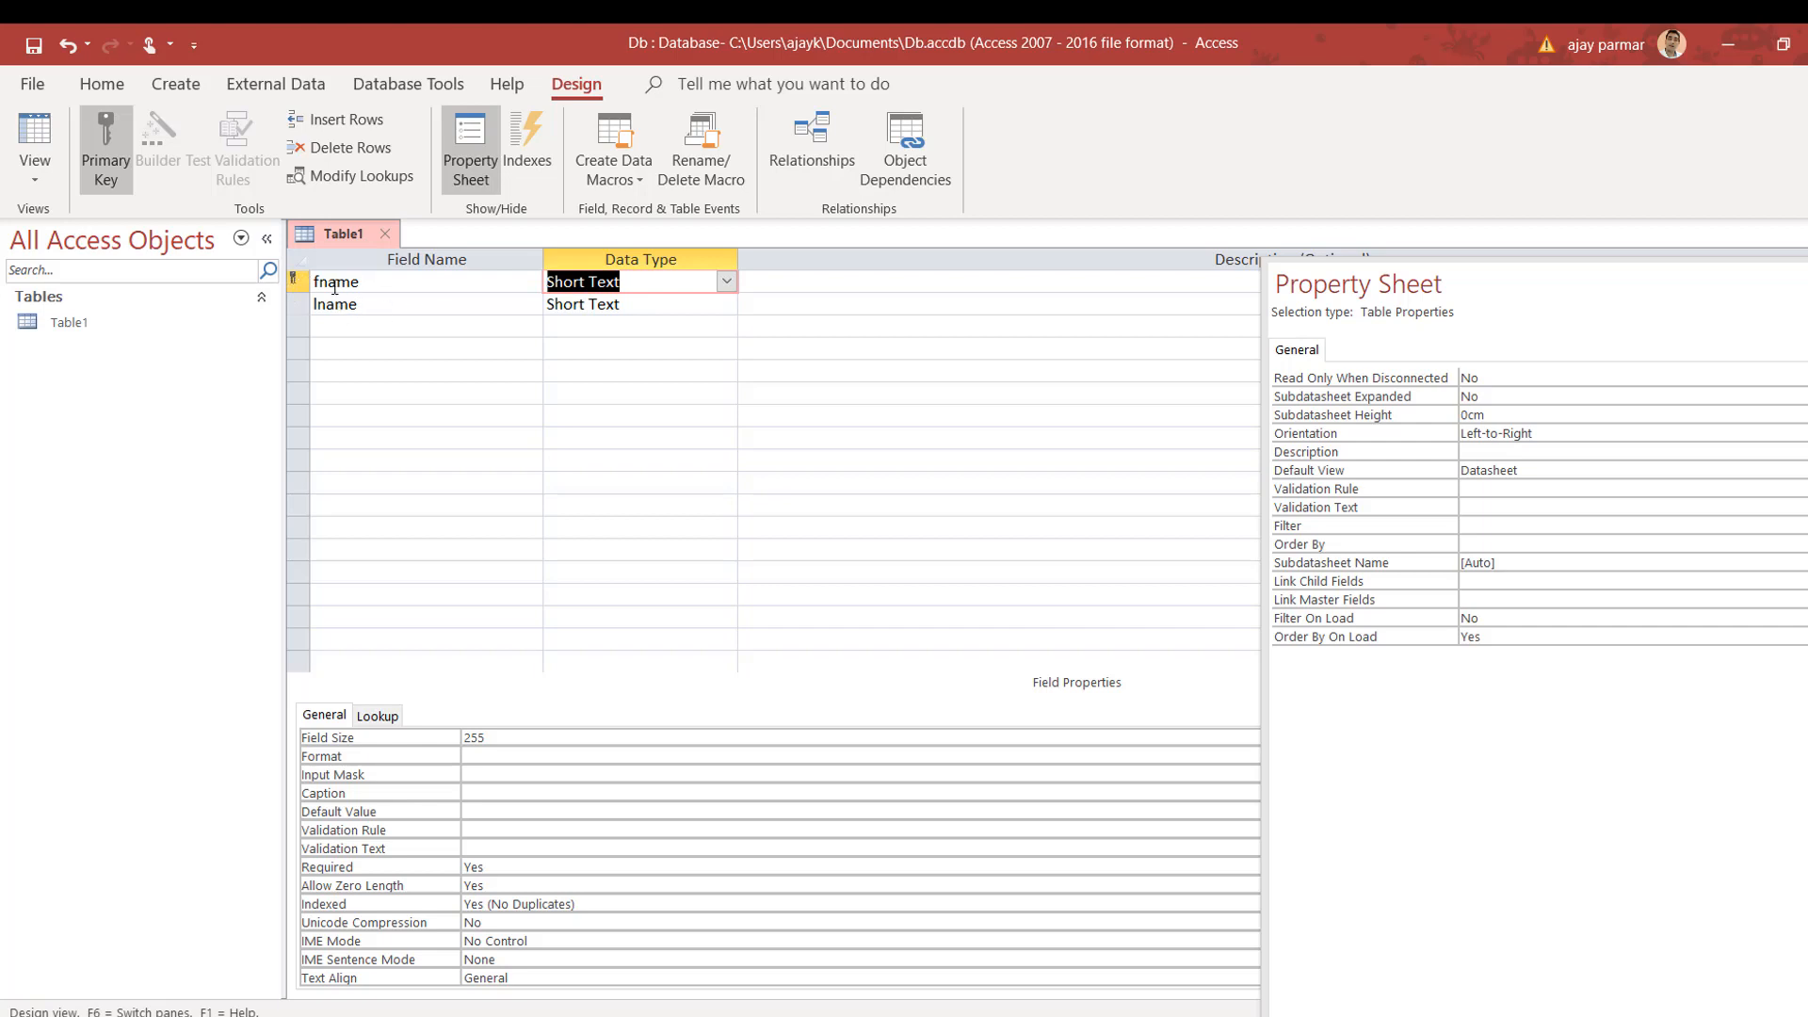
# Step: Remove the primary key from fname, then close Table1 saving the design changes
pyautogui.click(113, 153)
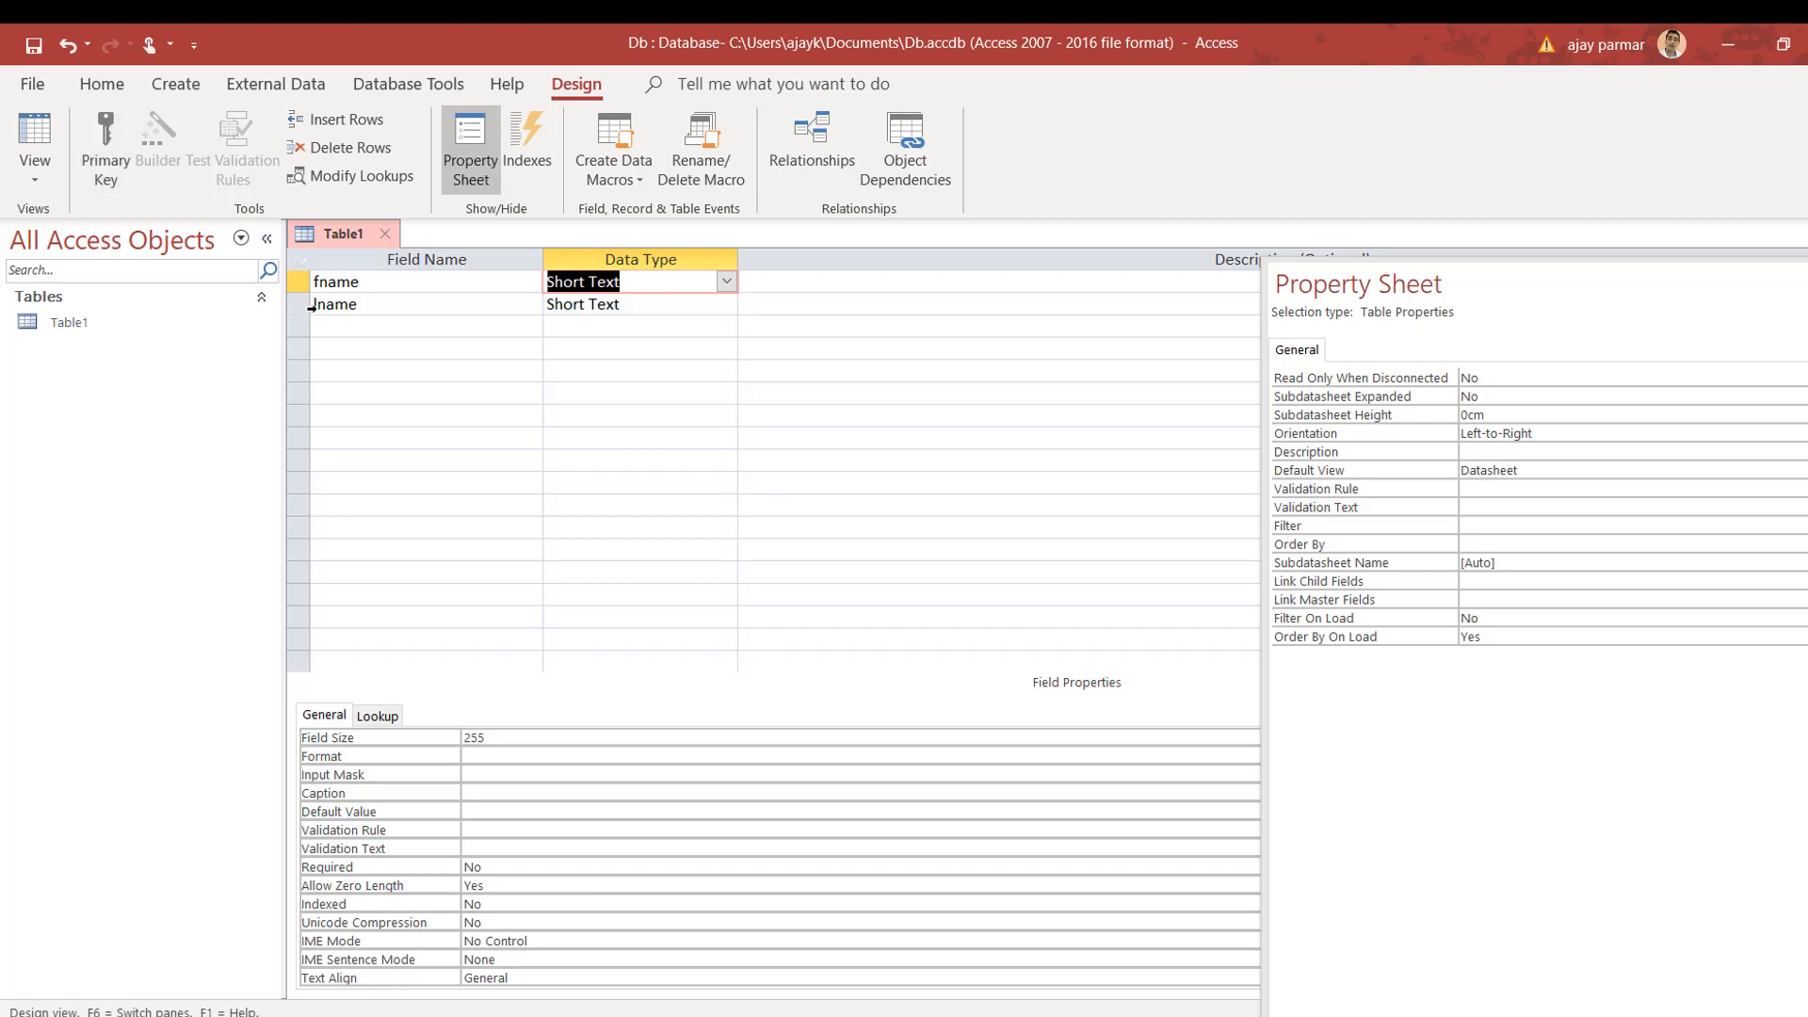
pyautogui.click(384, 234)
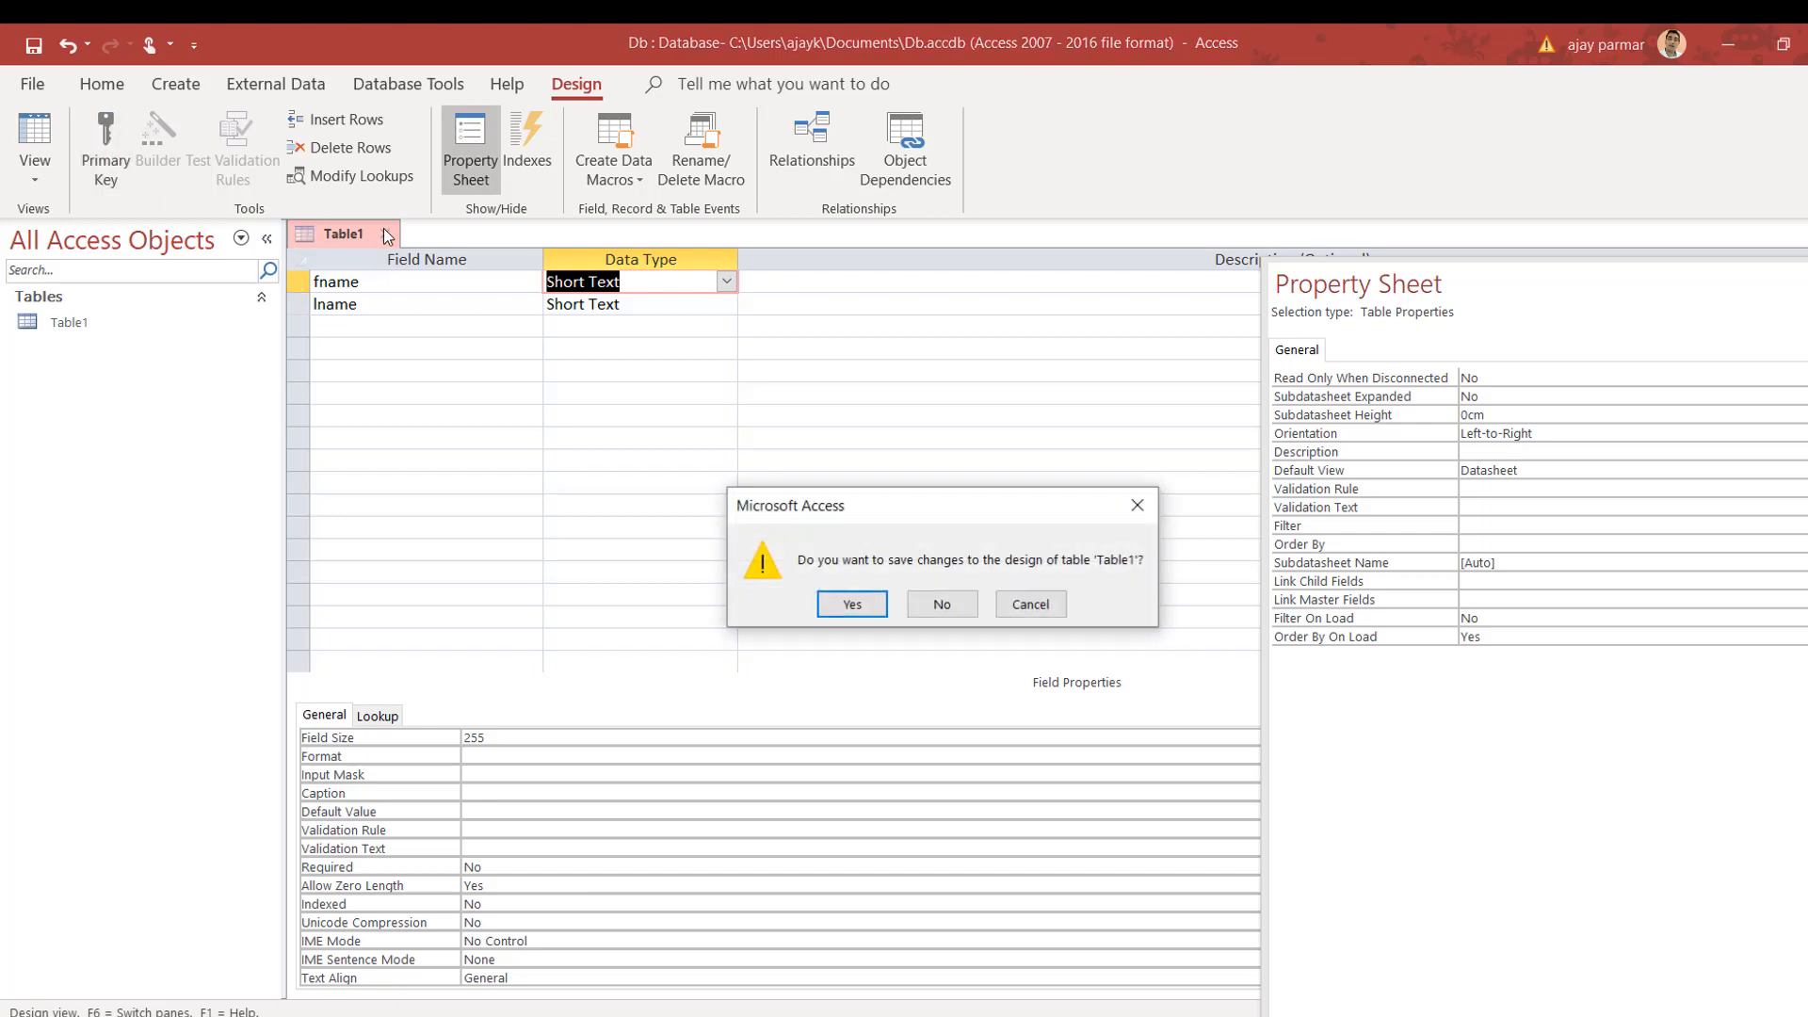
pyautogui.click(852, 604)
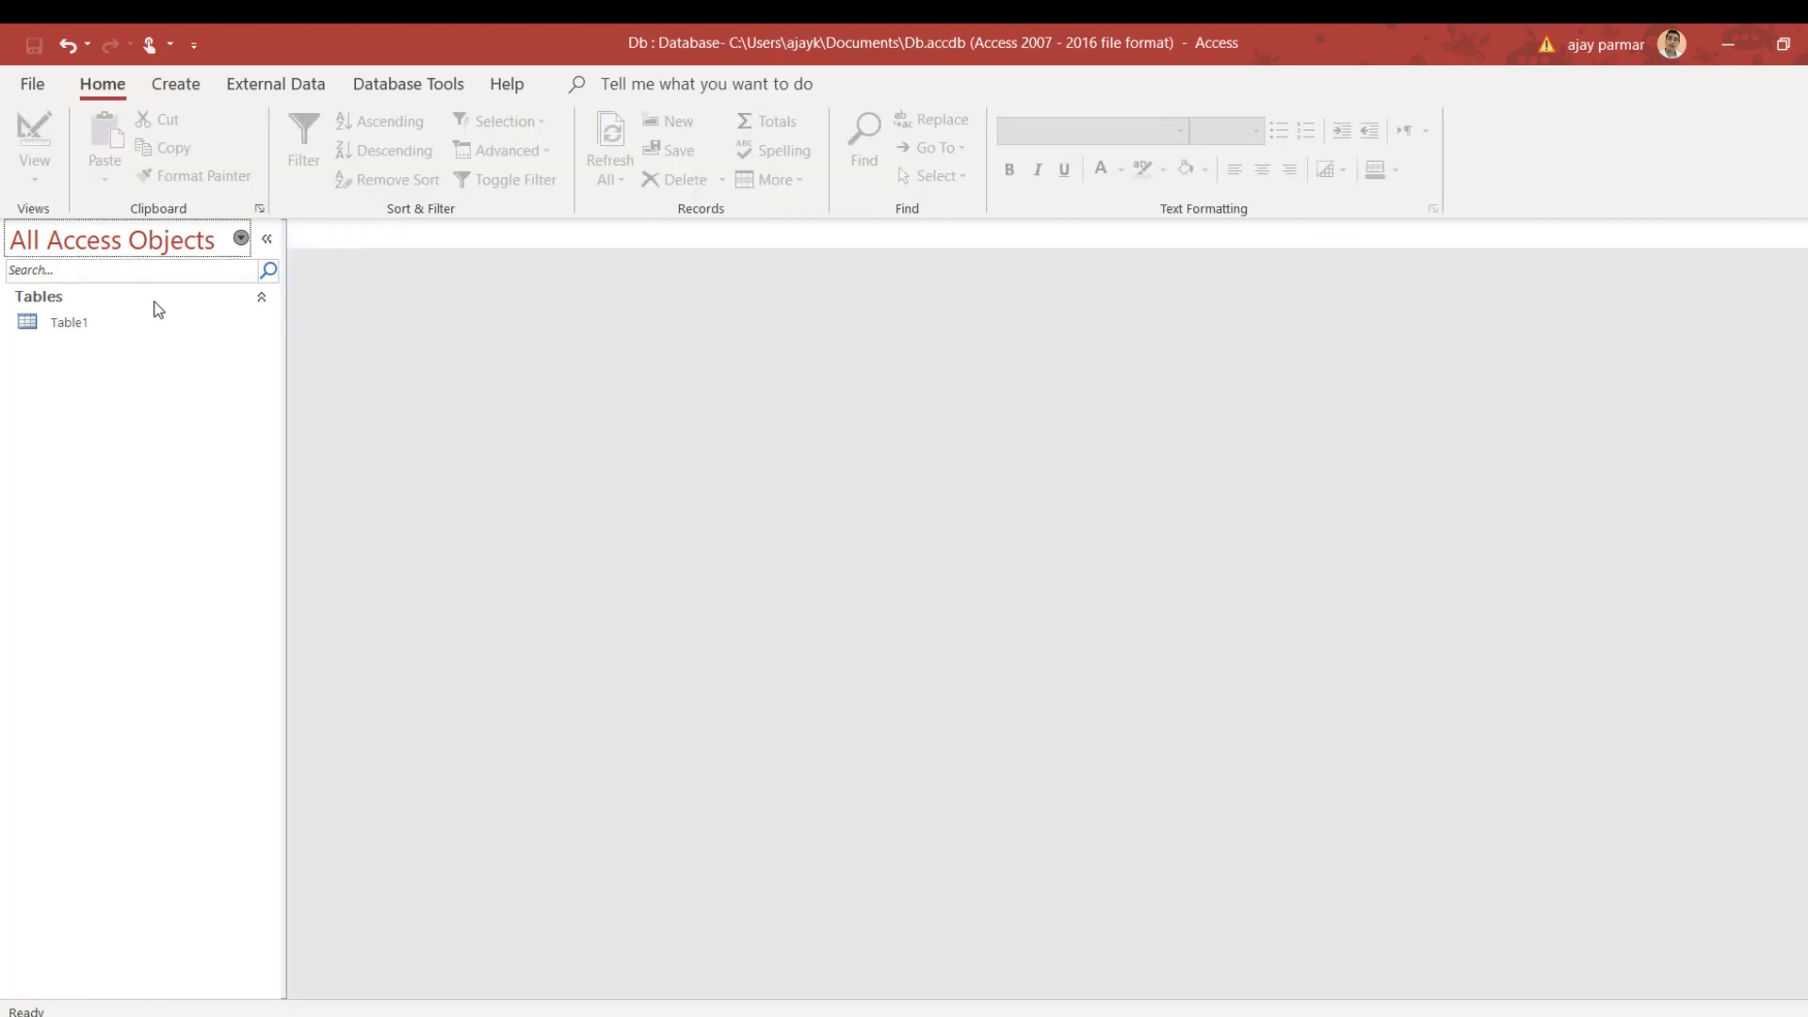
# Step: Open Table1, enter a record with a first name and last name, and close it
pyautogui.click(92, 322)
pyautogui.doubleClick(92, 322)
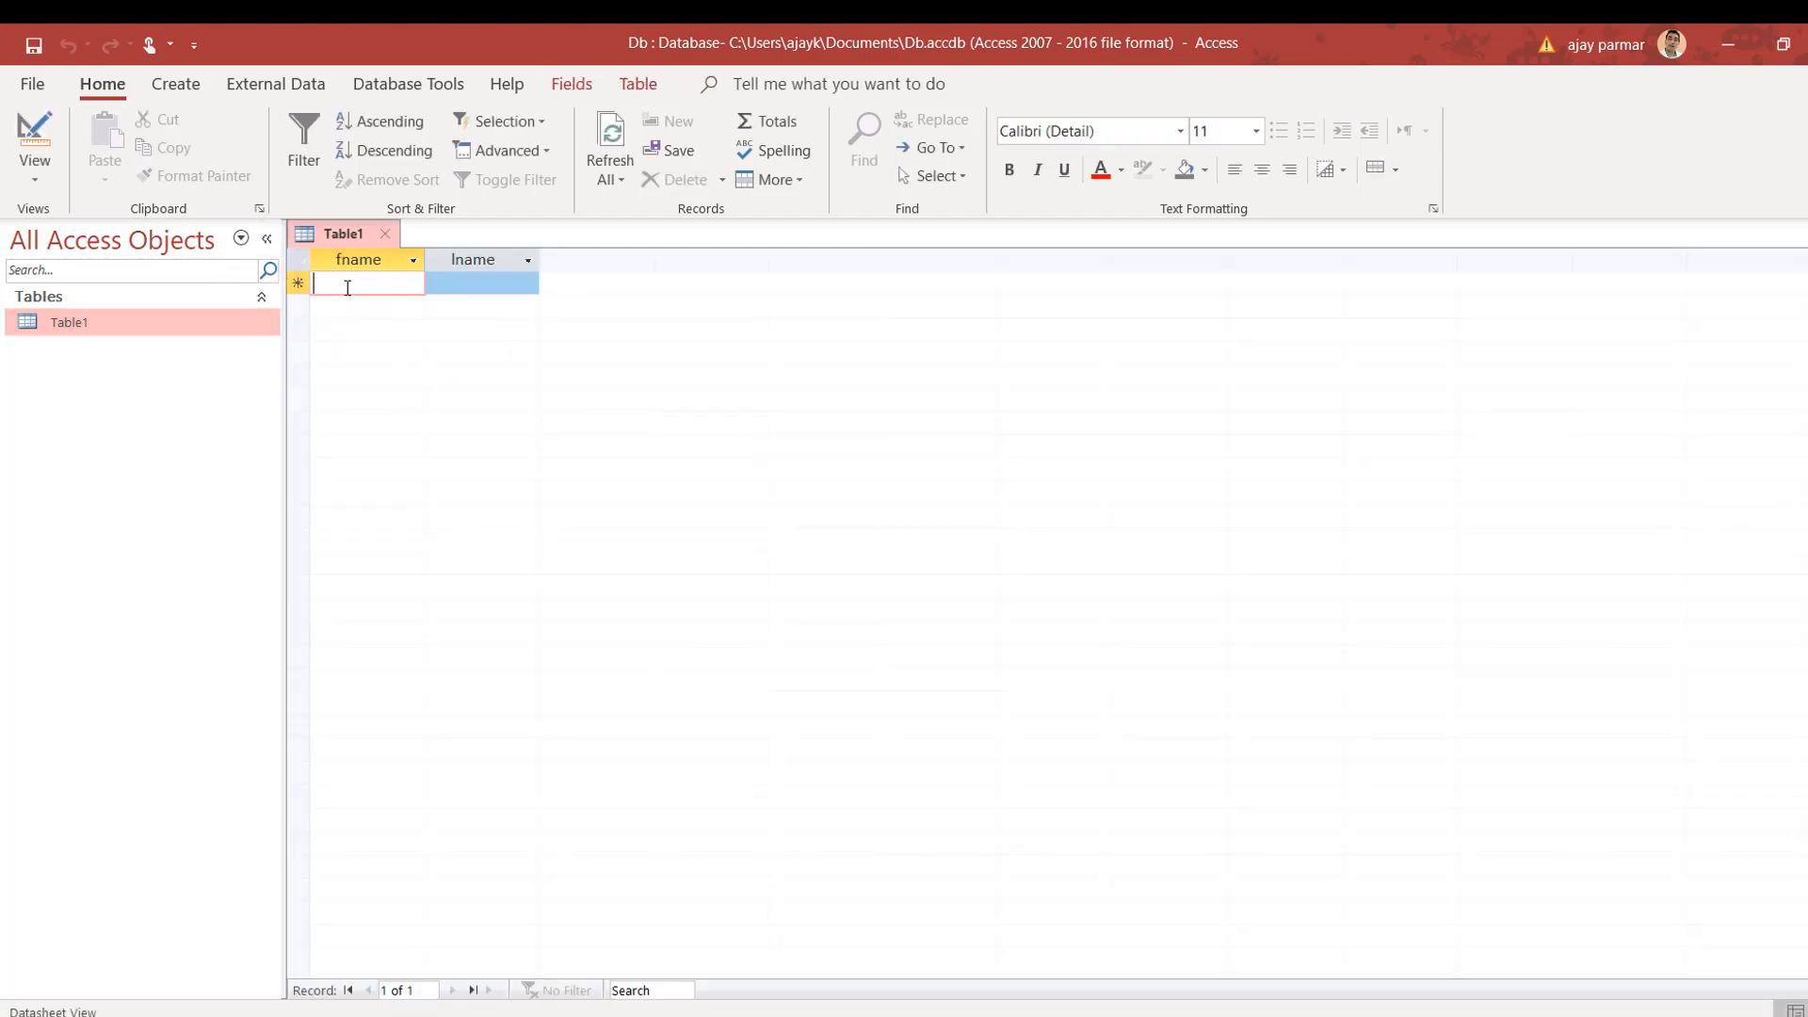
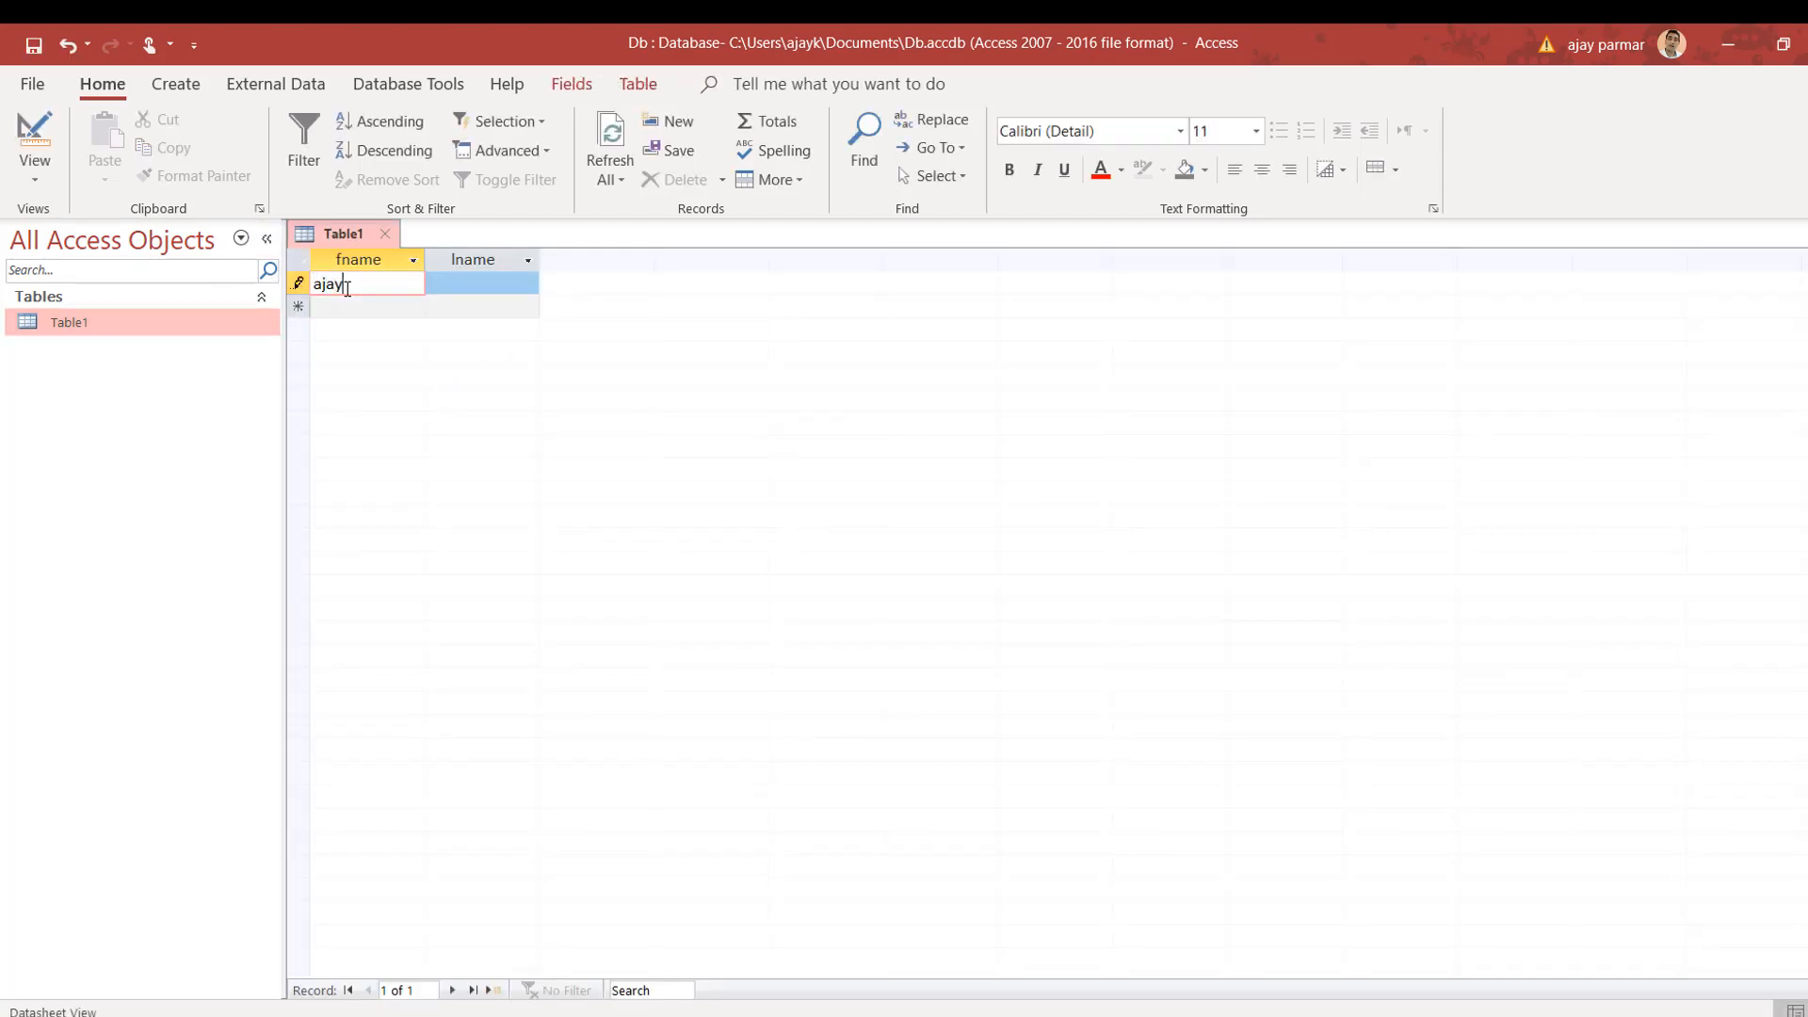
pyautogui.press('Tab')
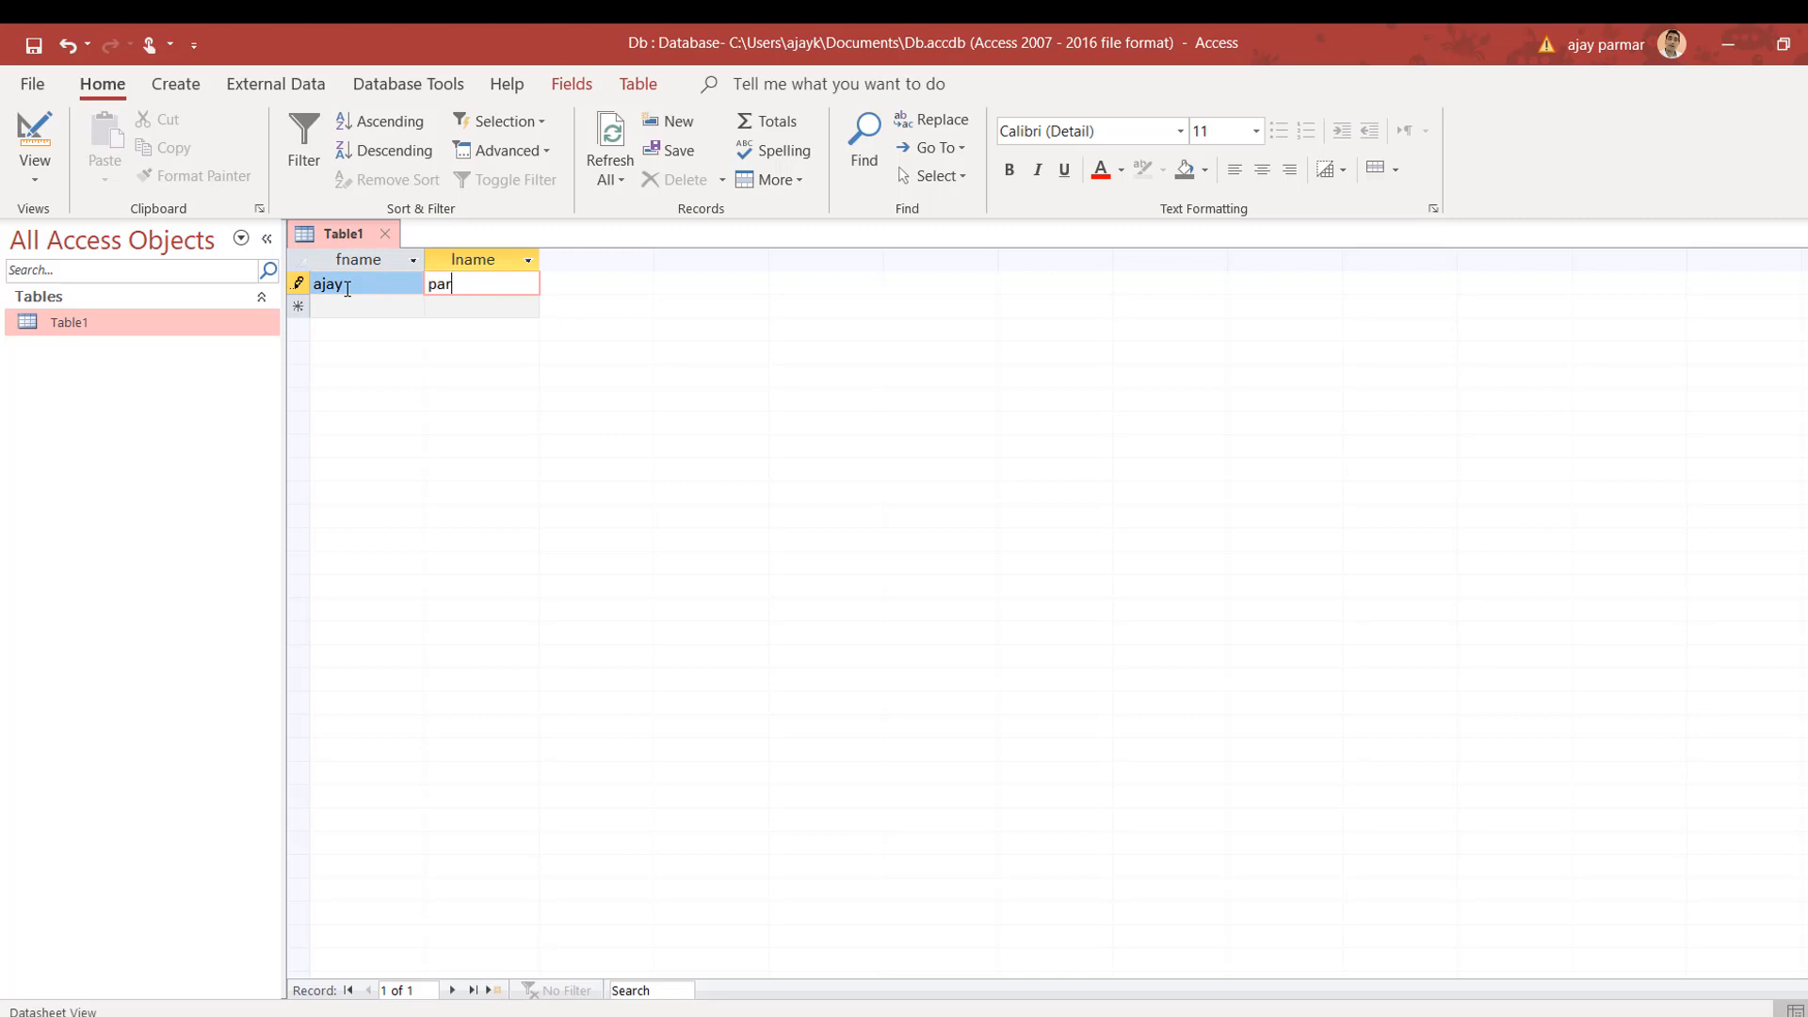
pyautogui.click(341, 313)
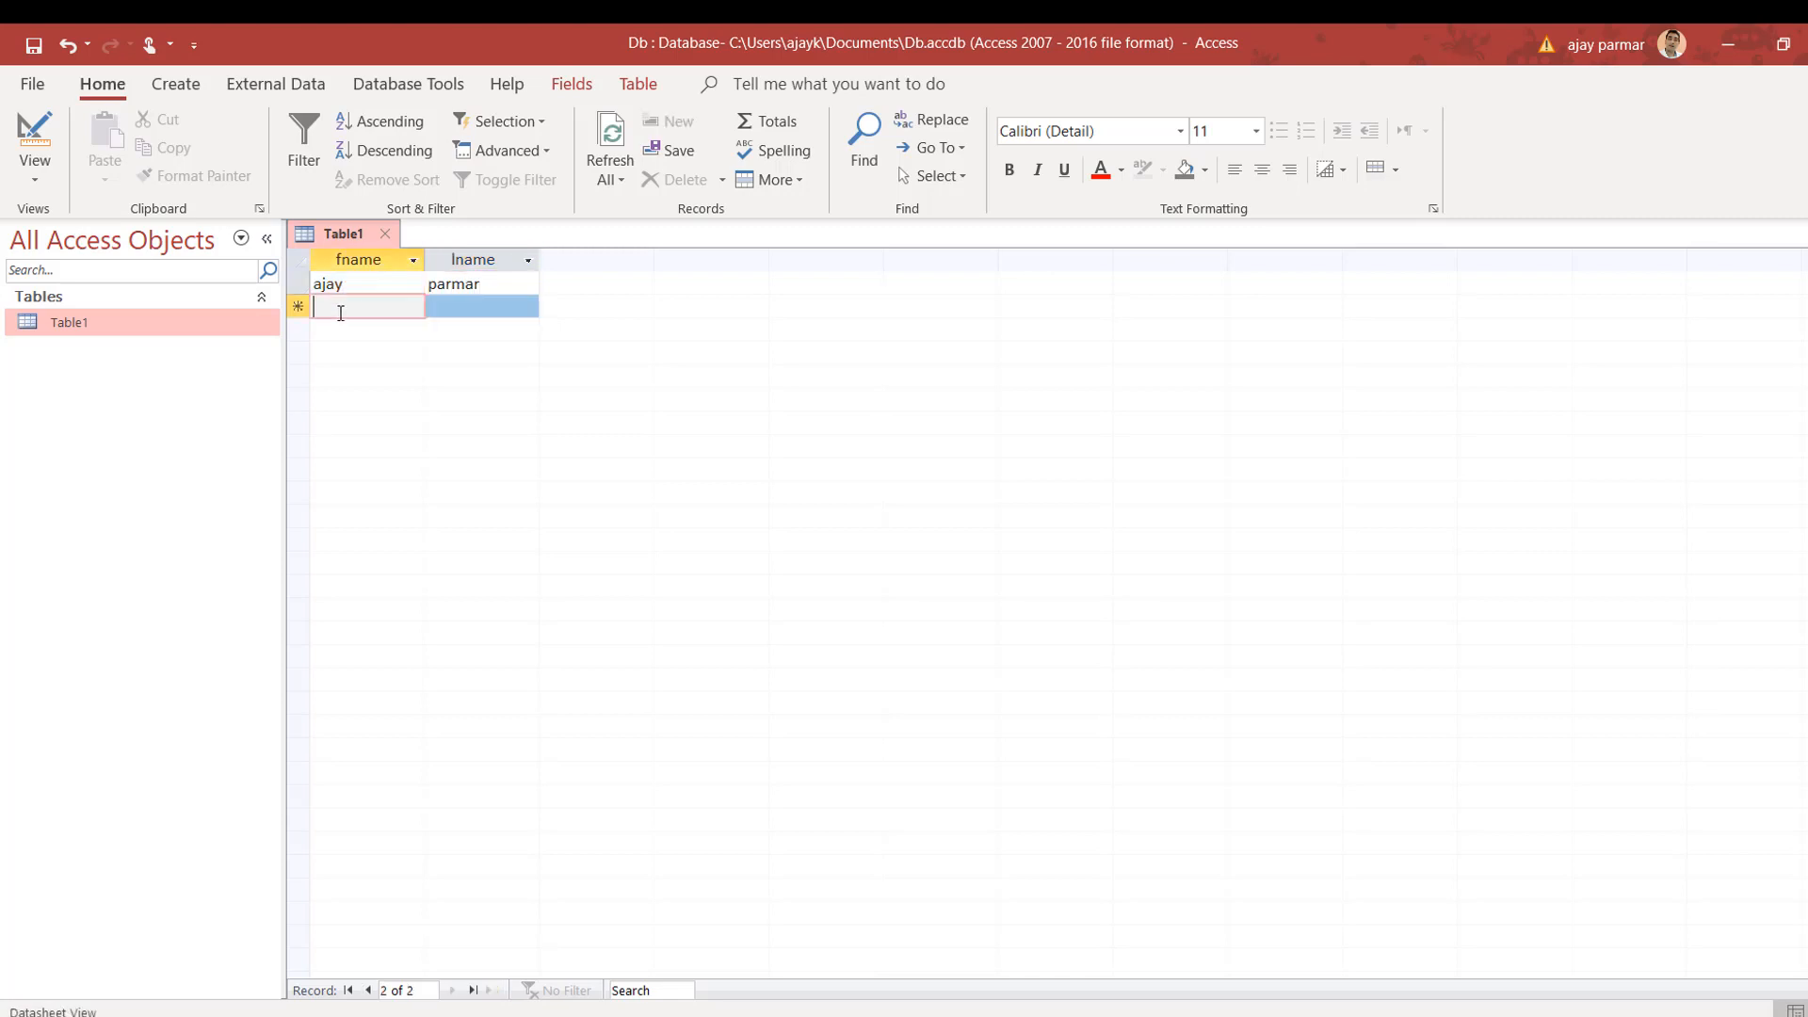
pyautogui.click(388, 239)
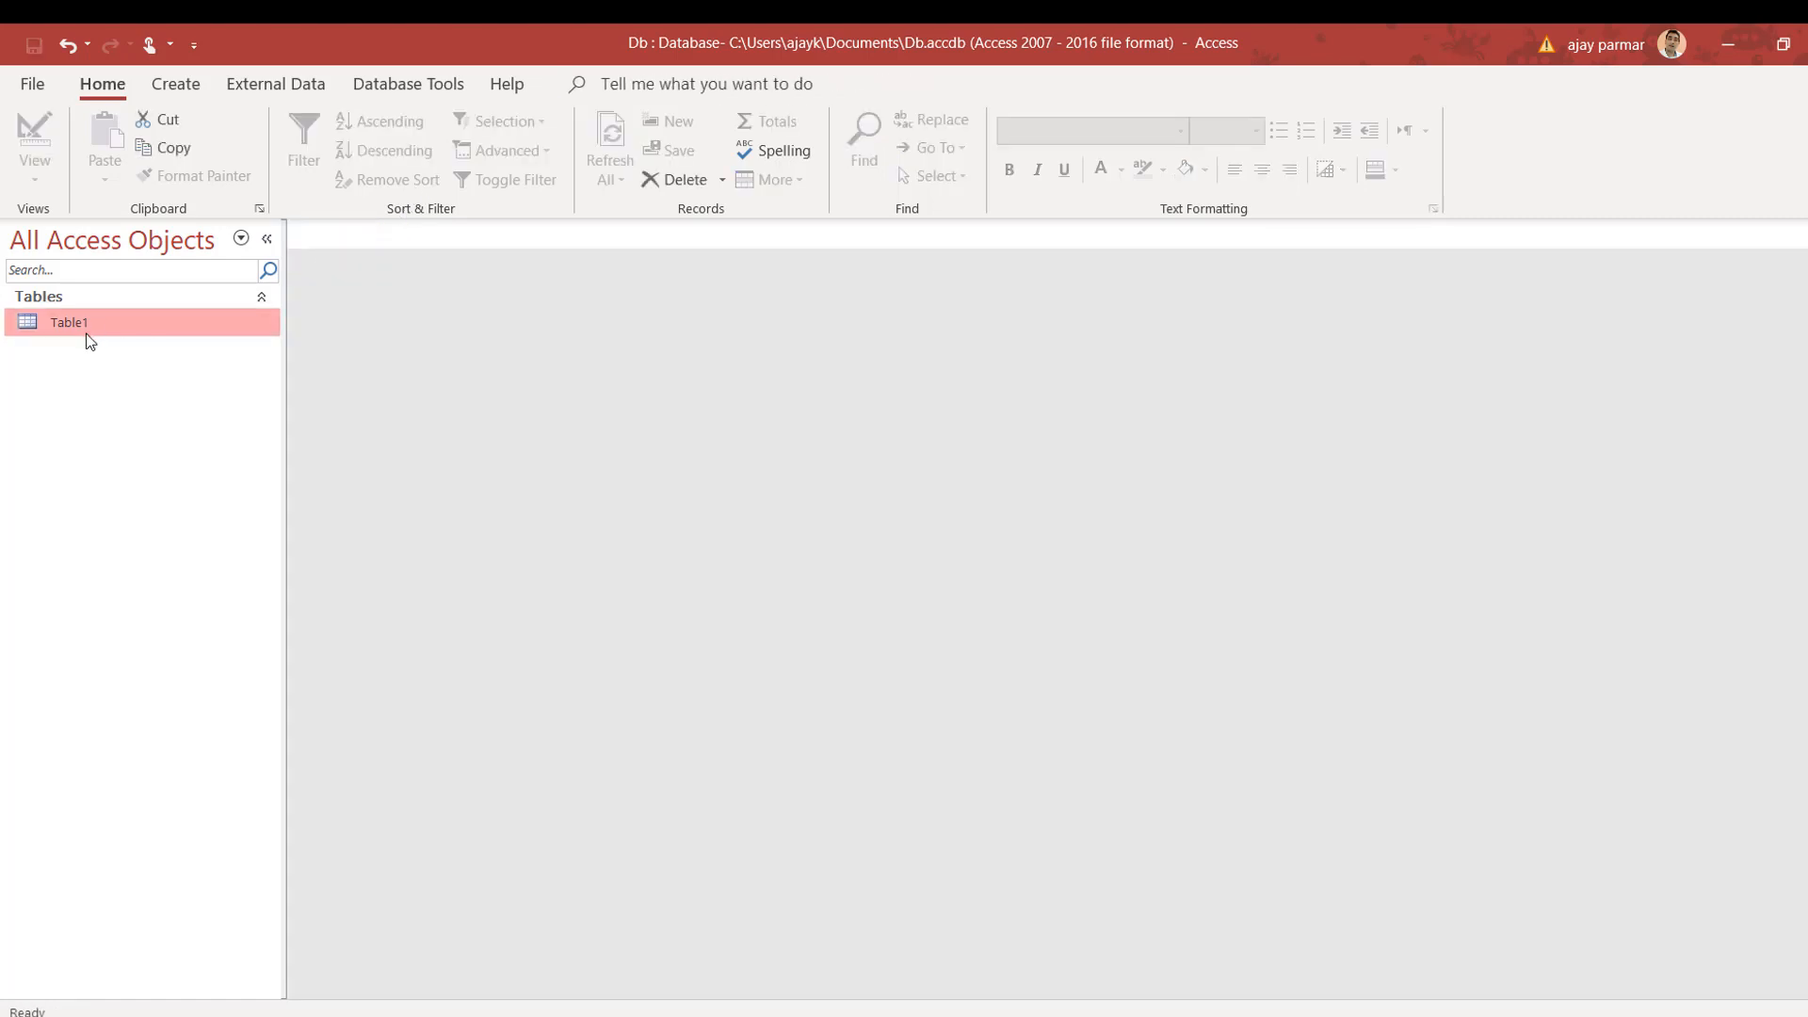
# Step: From Table1's context menu, start an Excel spreadsheet import and open the Browse file picker
pyautogui.rightClick(119, 331)
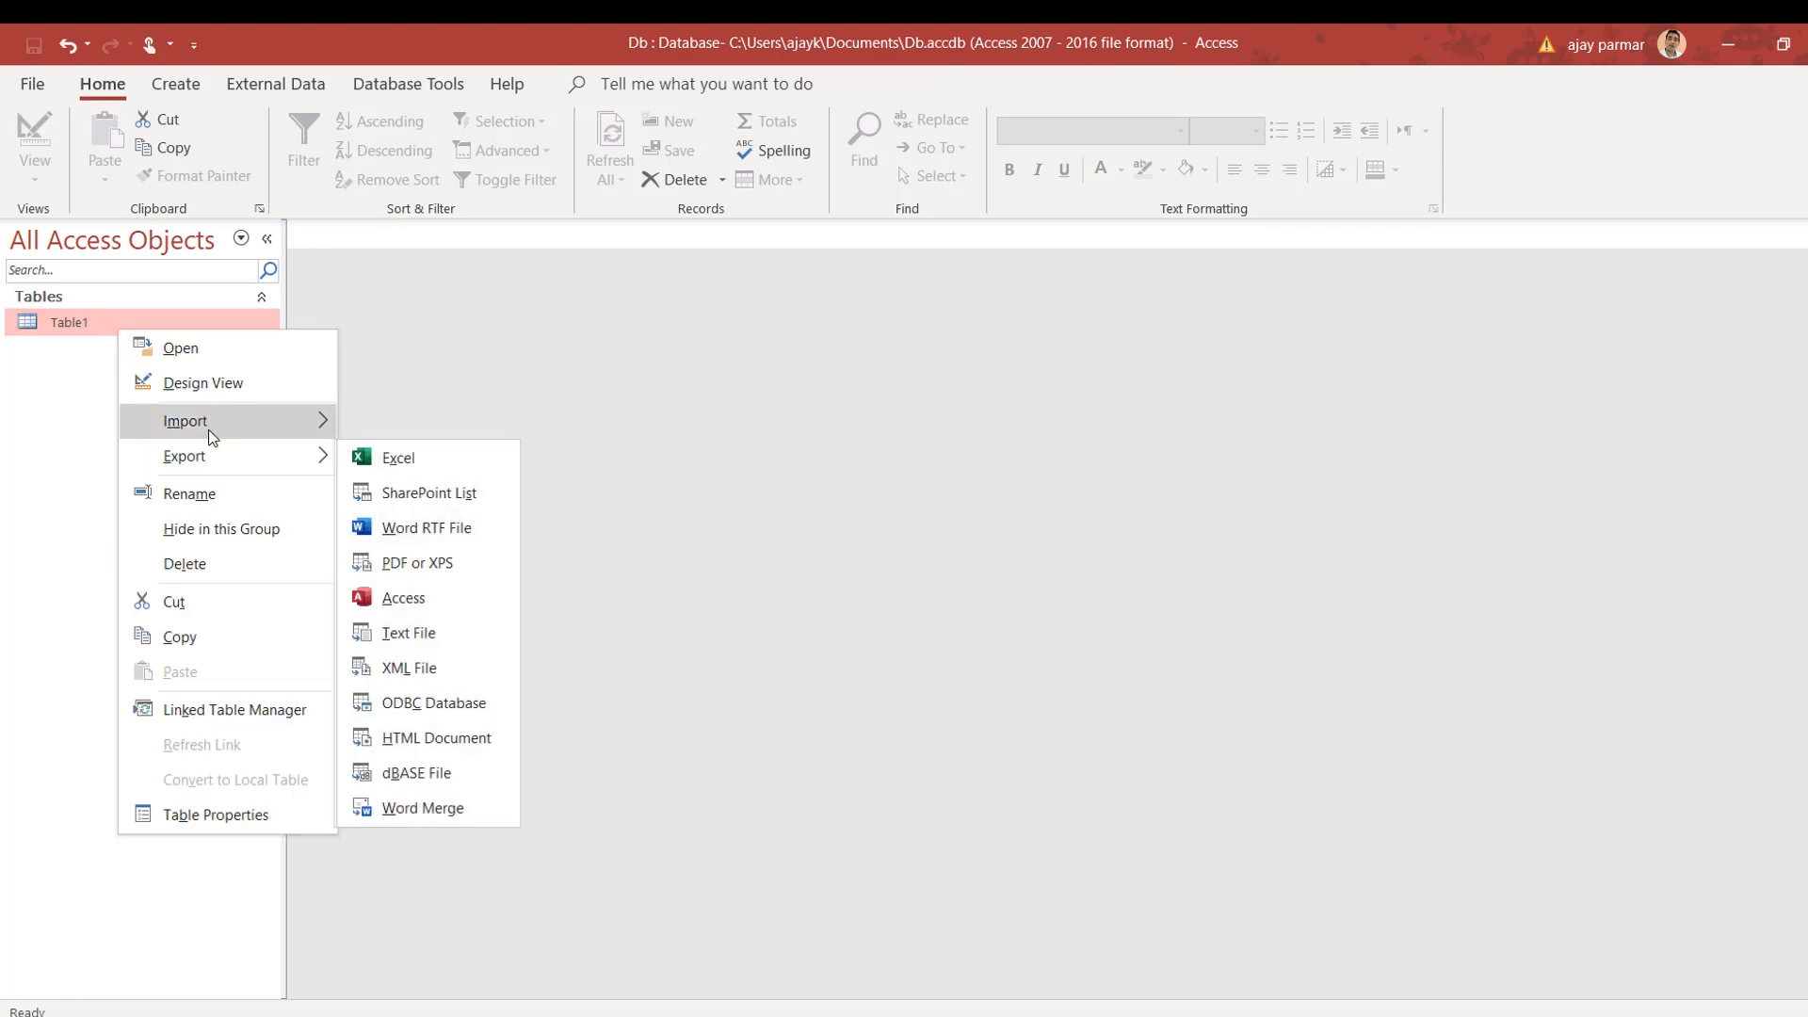
pyautogui.moveTo(209, 433)
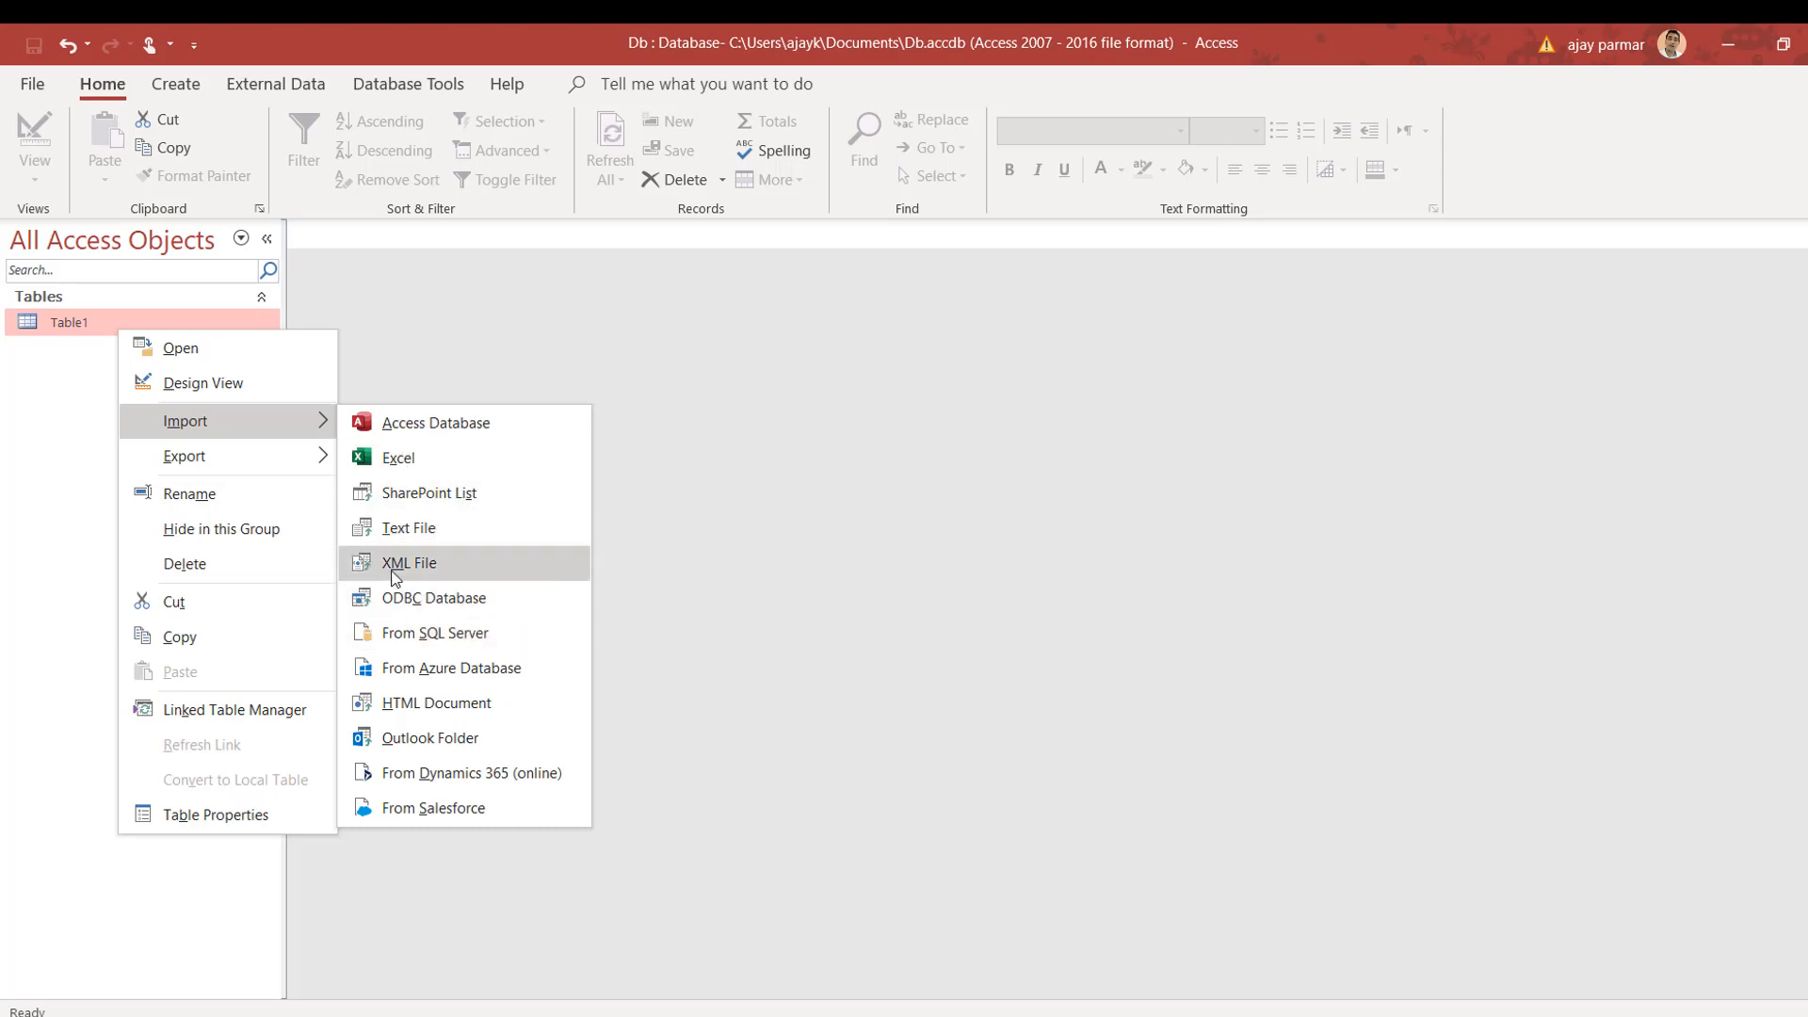
pyautogui.click(440, 466)
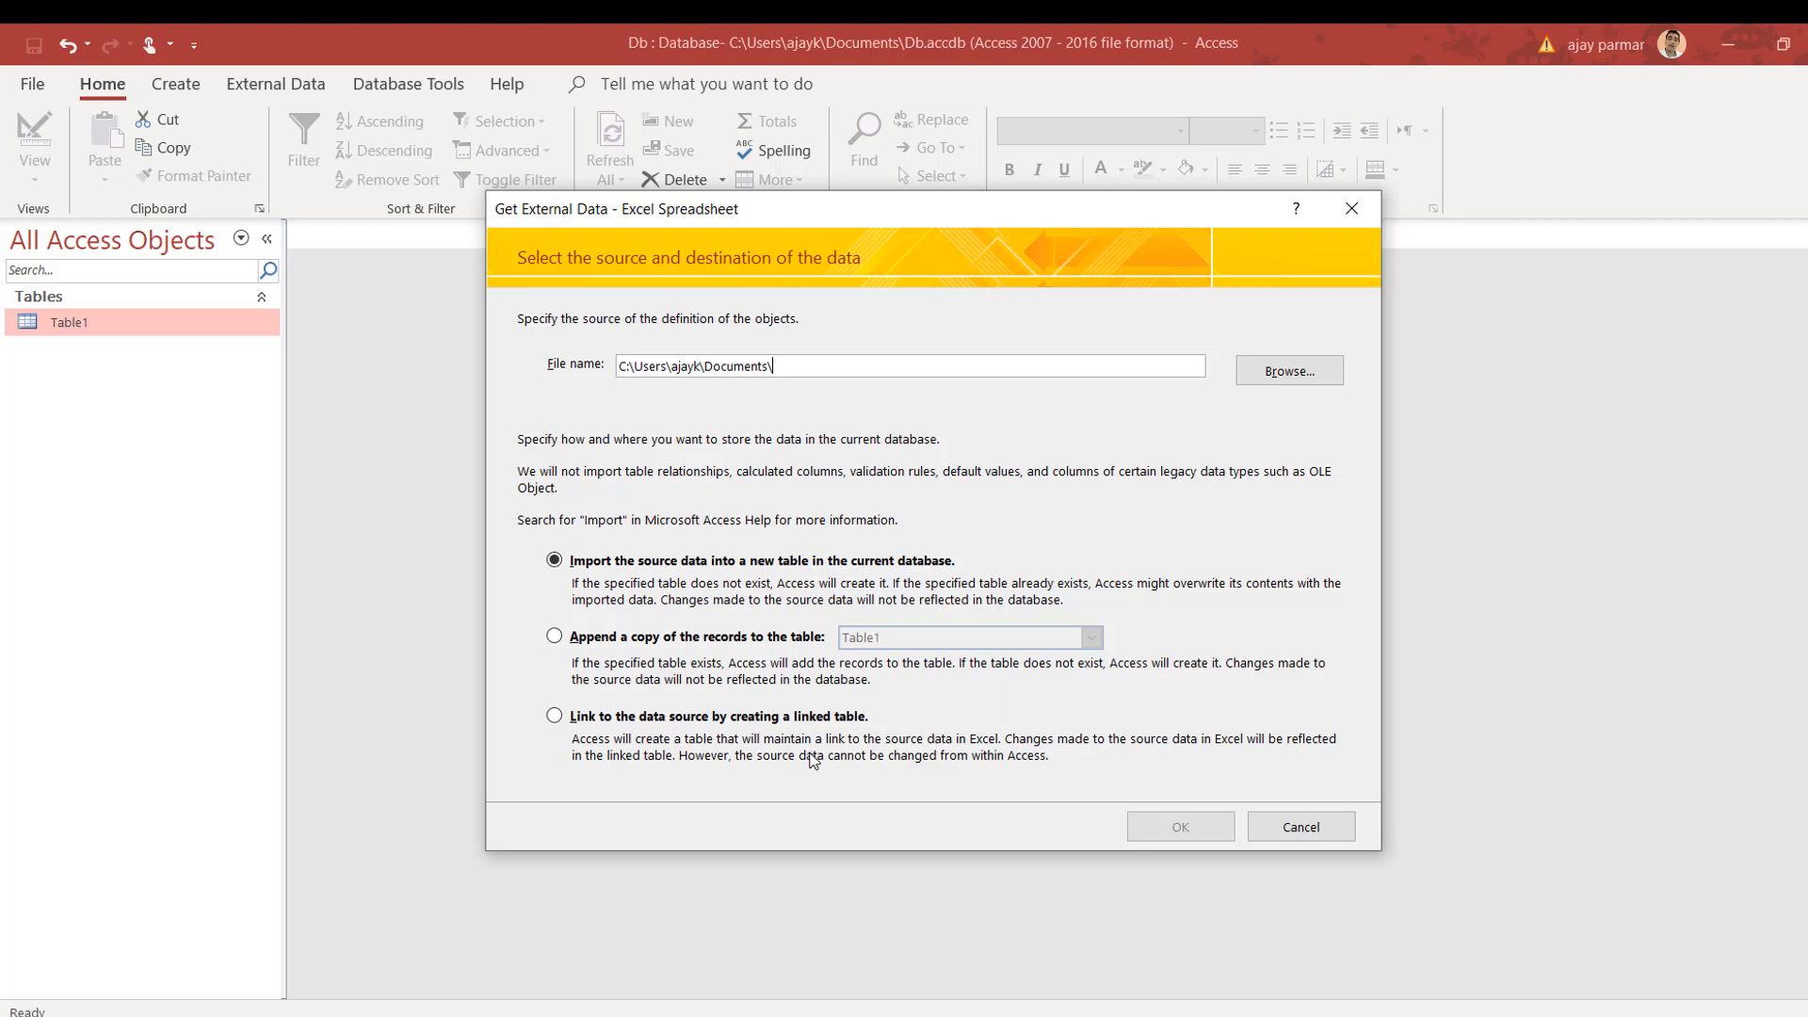
pyautogui.click(1299, 374)
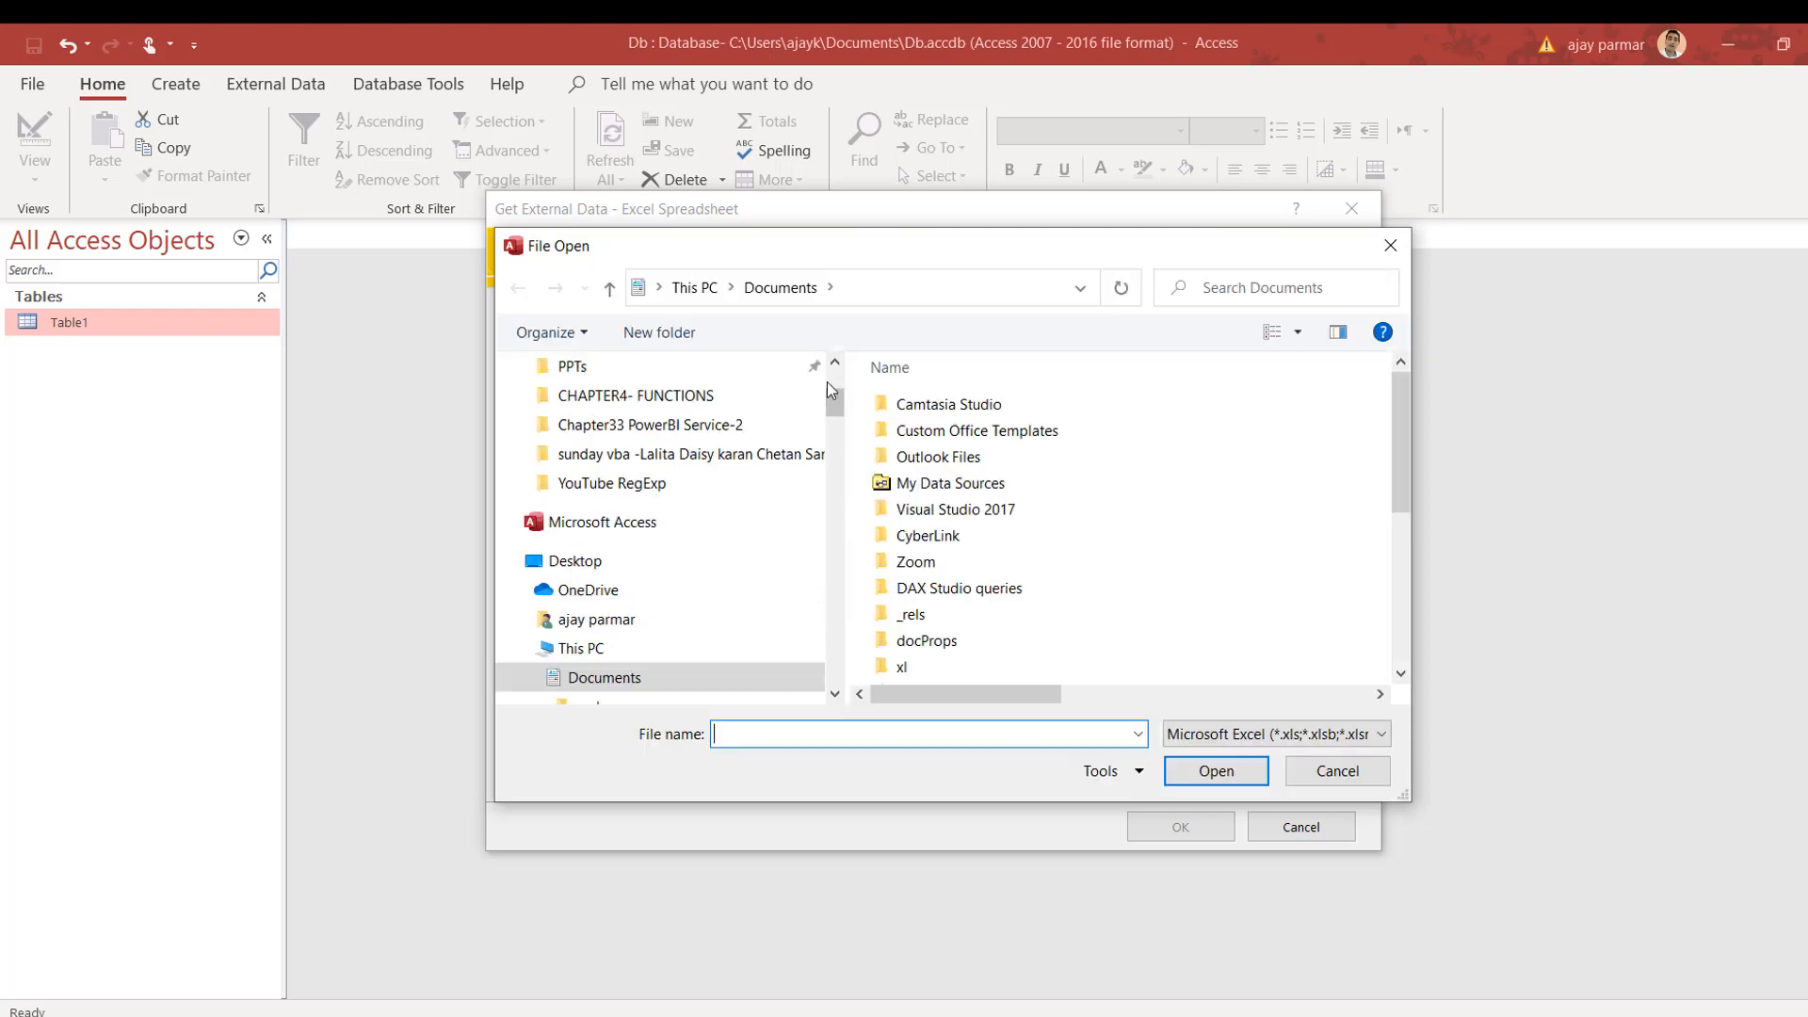
# Step: Browse to the Desktop with the Excel file type and double-click importData.xlsx
pyautogui.click(594, 509)
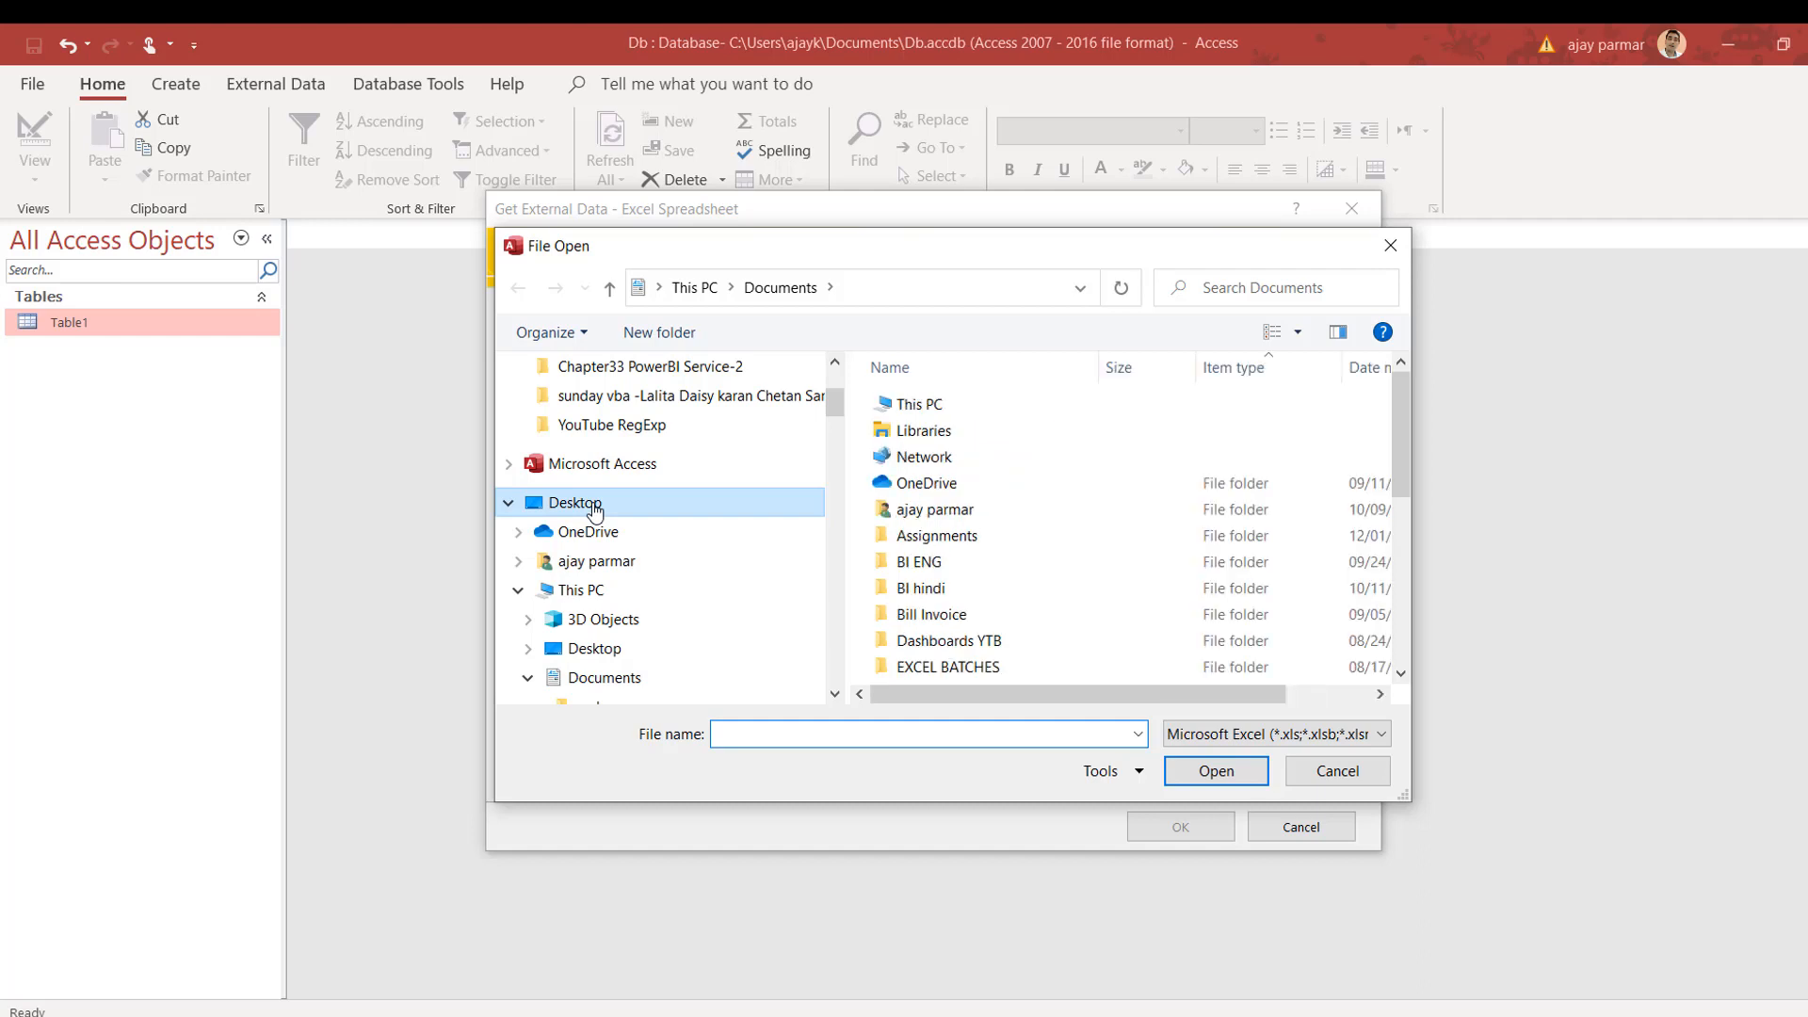
pyautogui.click(1240, 743)
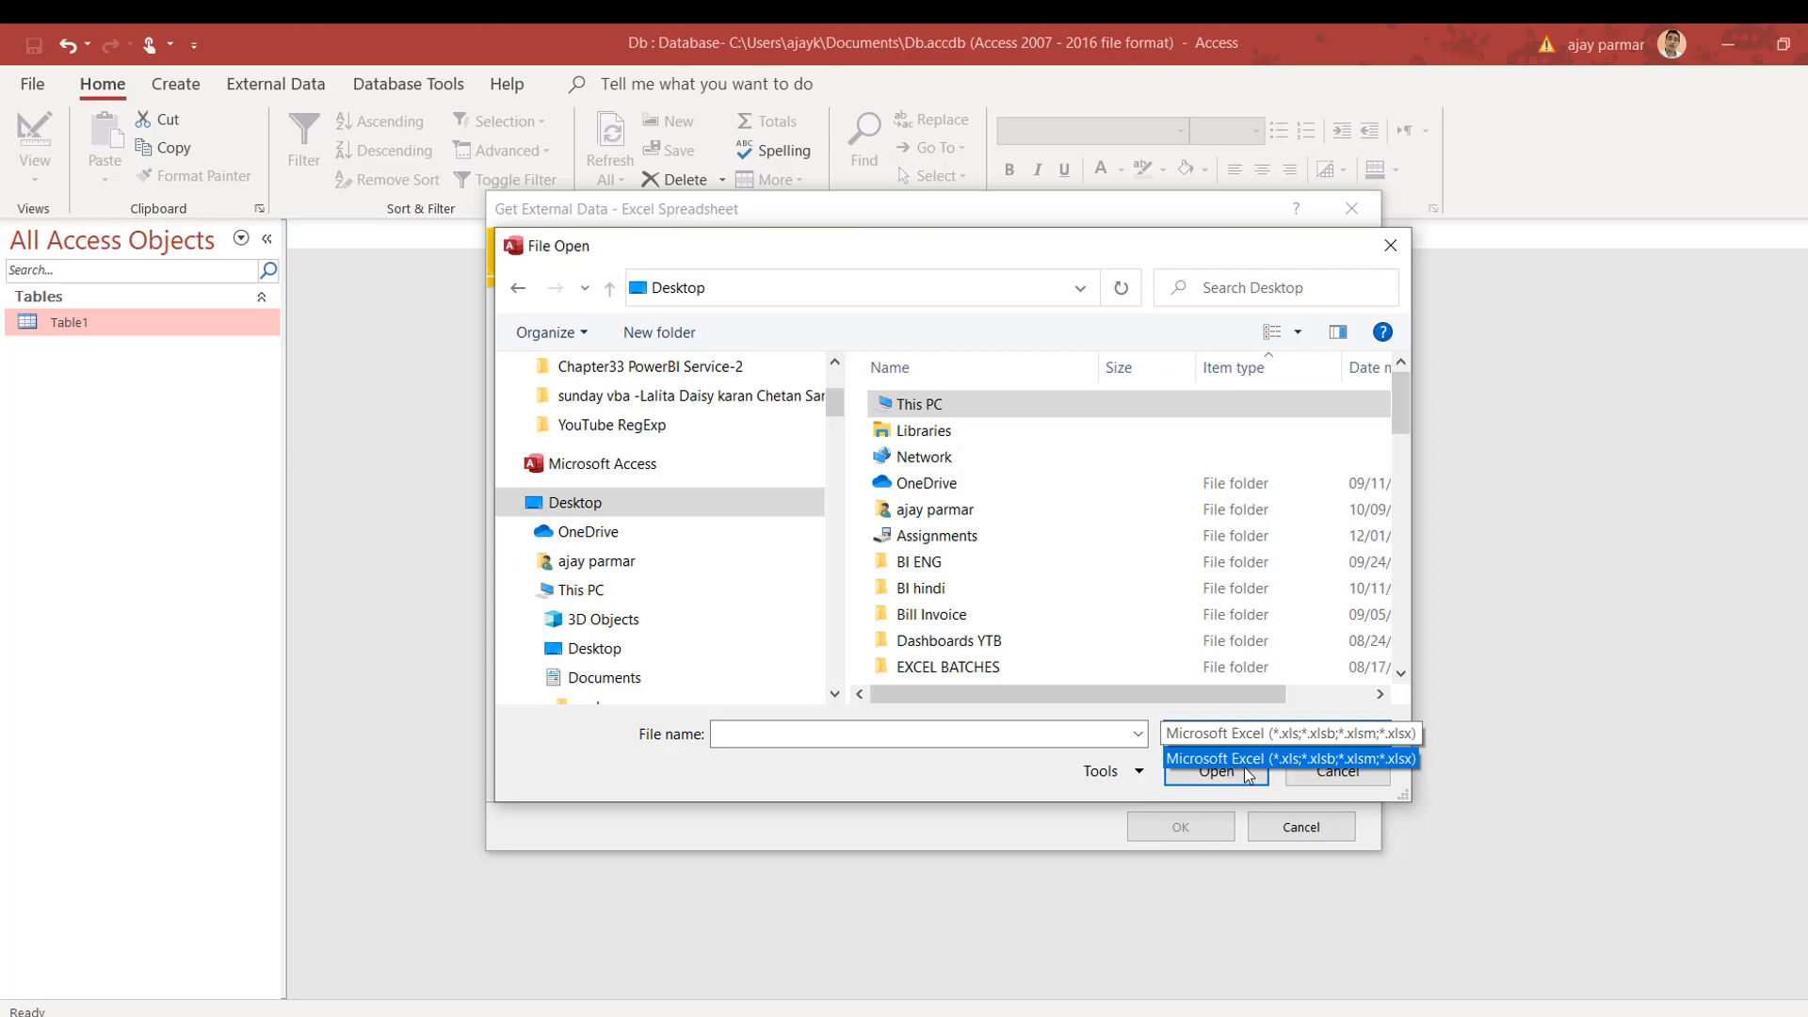
pyautogui.click(1295, 761)
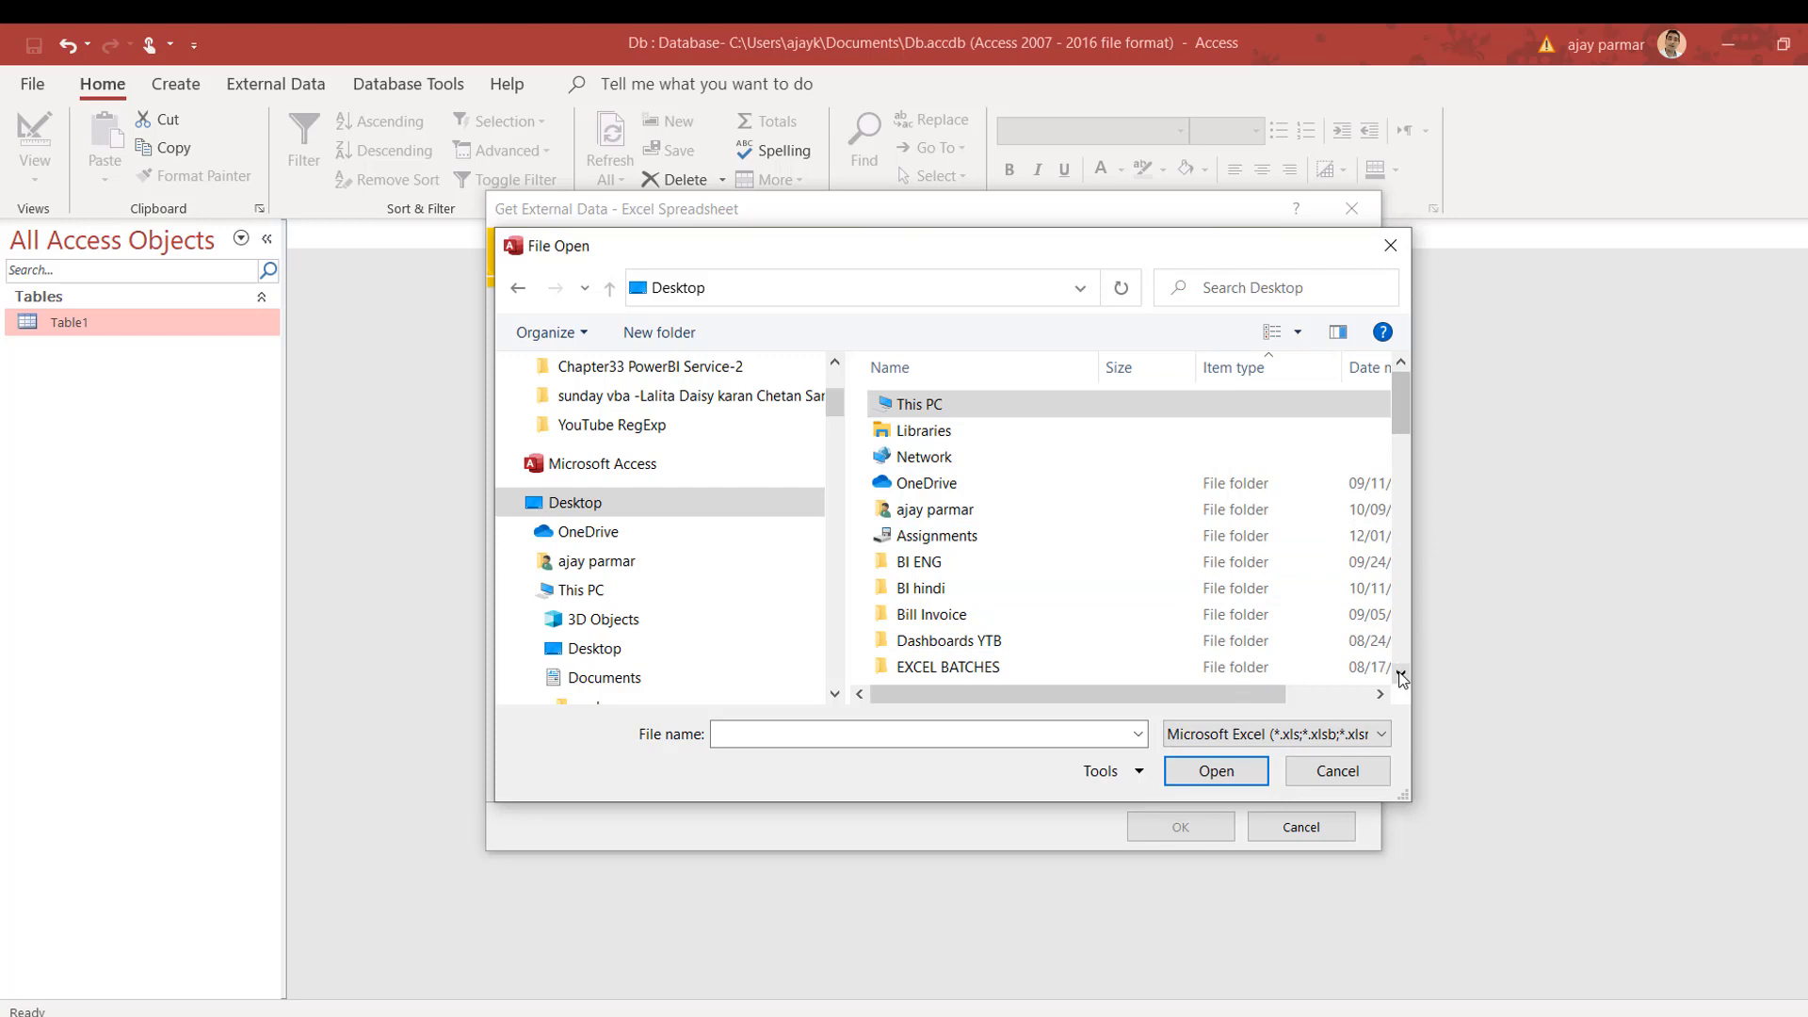
pyautogui.moveTo(1401, 677); pyautogui.dragTo(1401, 677)
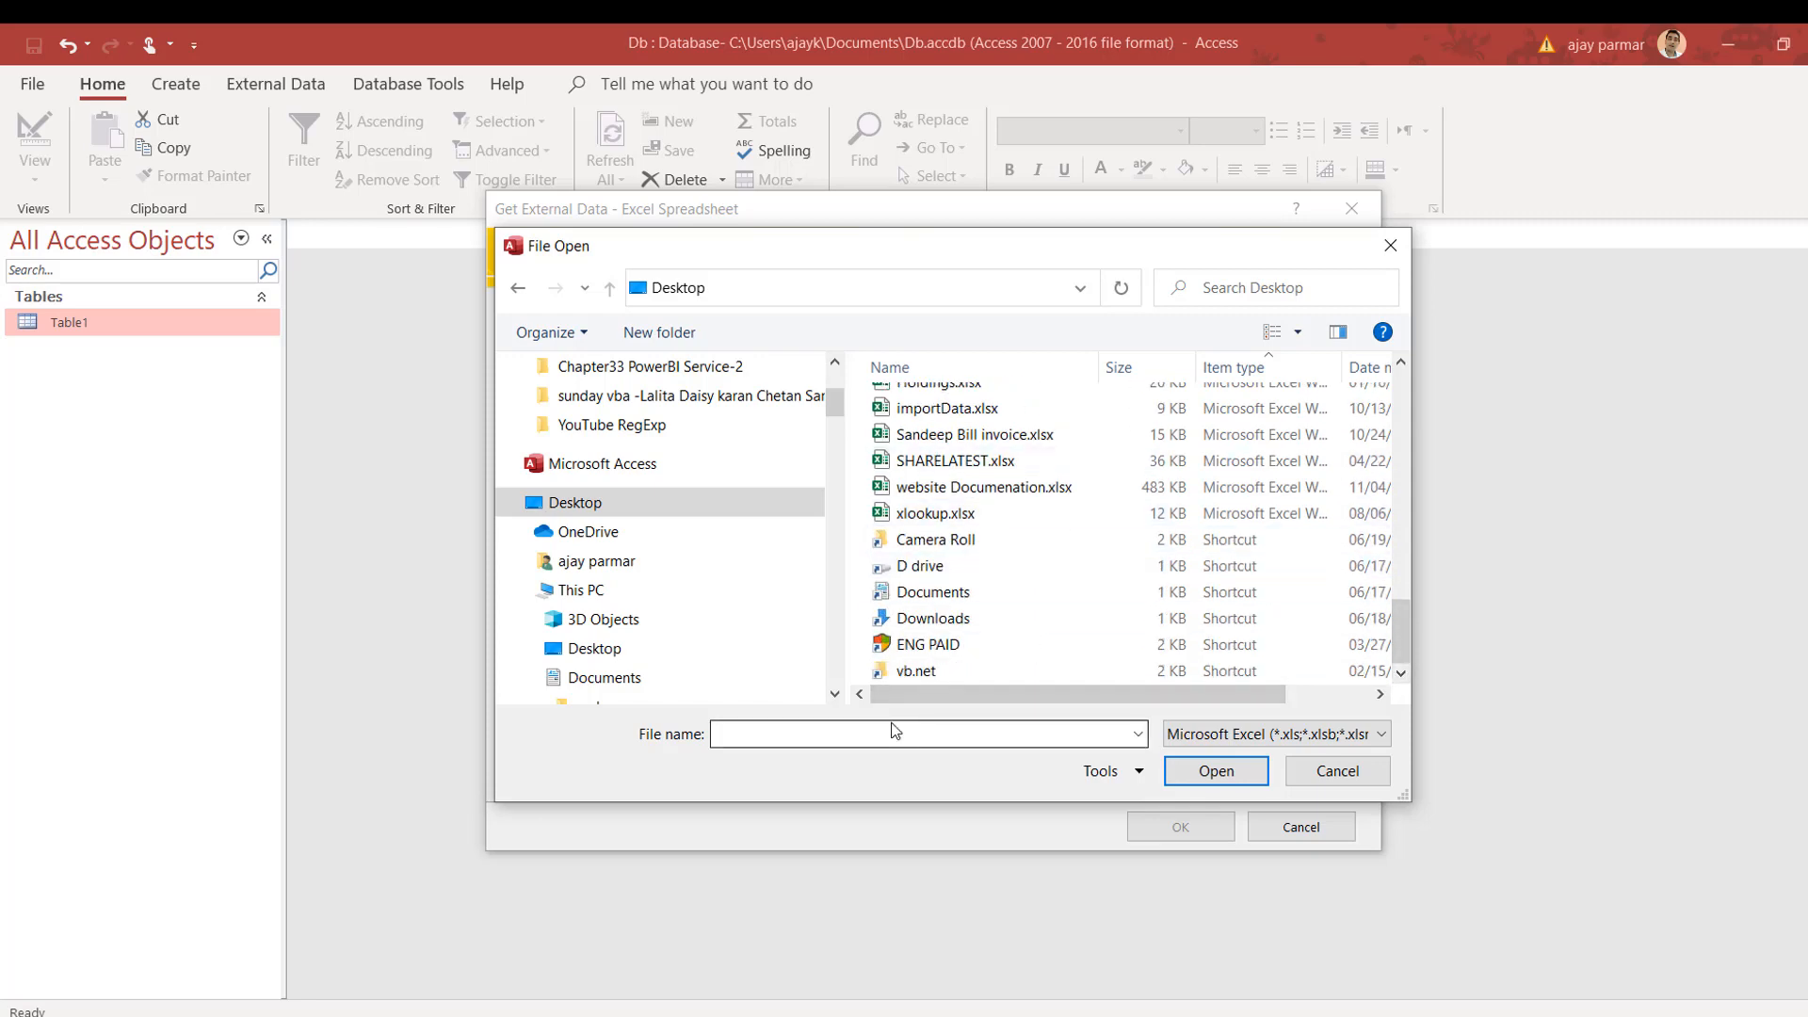
pyautogui.doubleClick(947, 406)
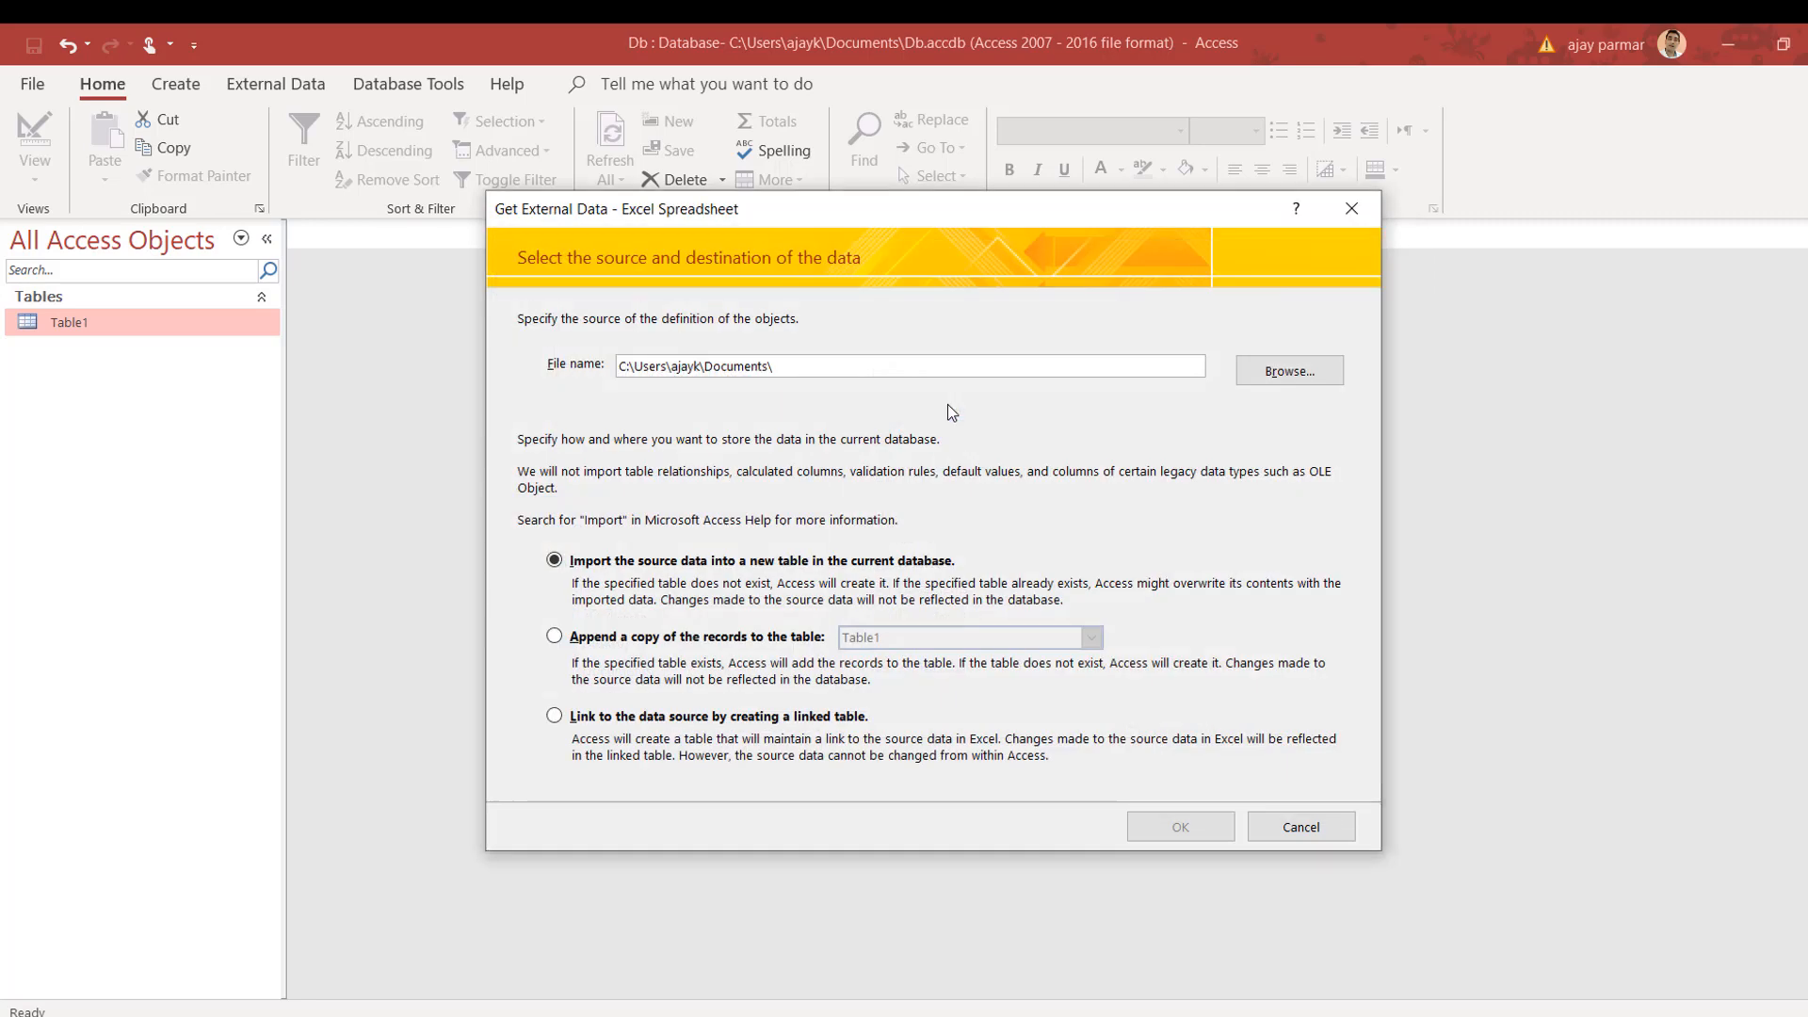
# Step: Confirm the source and review field settings for the name, status and marks columns
pyautogui.click(1183, 821)
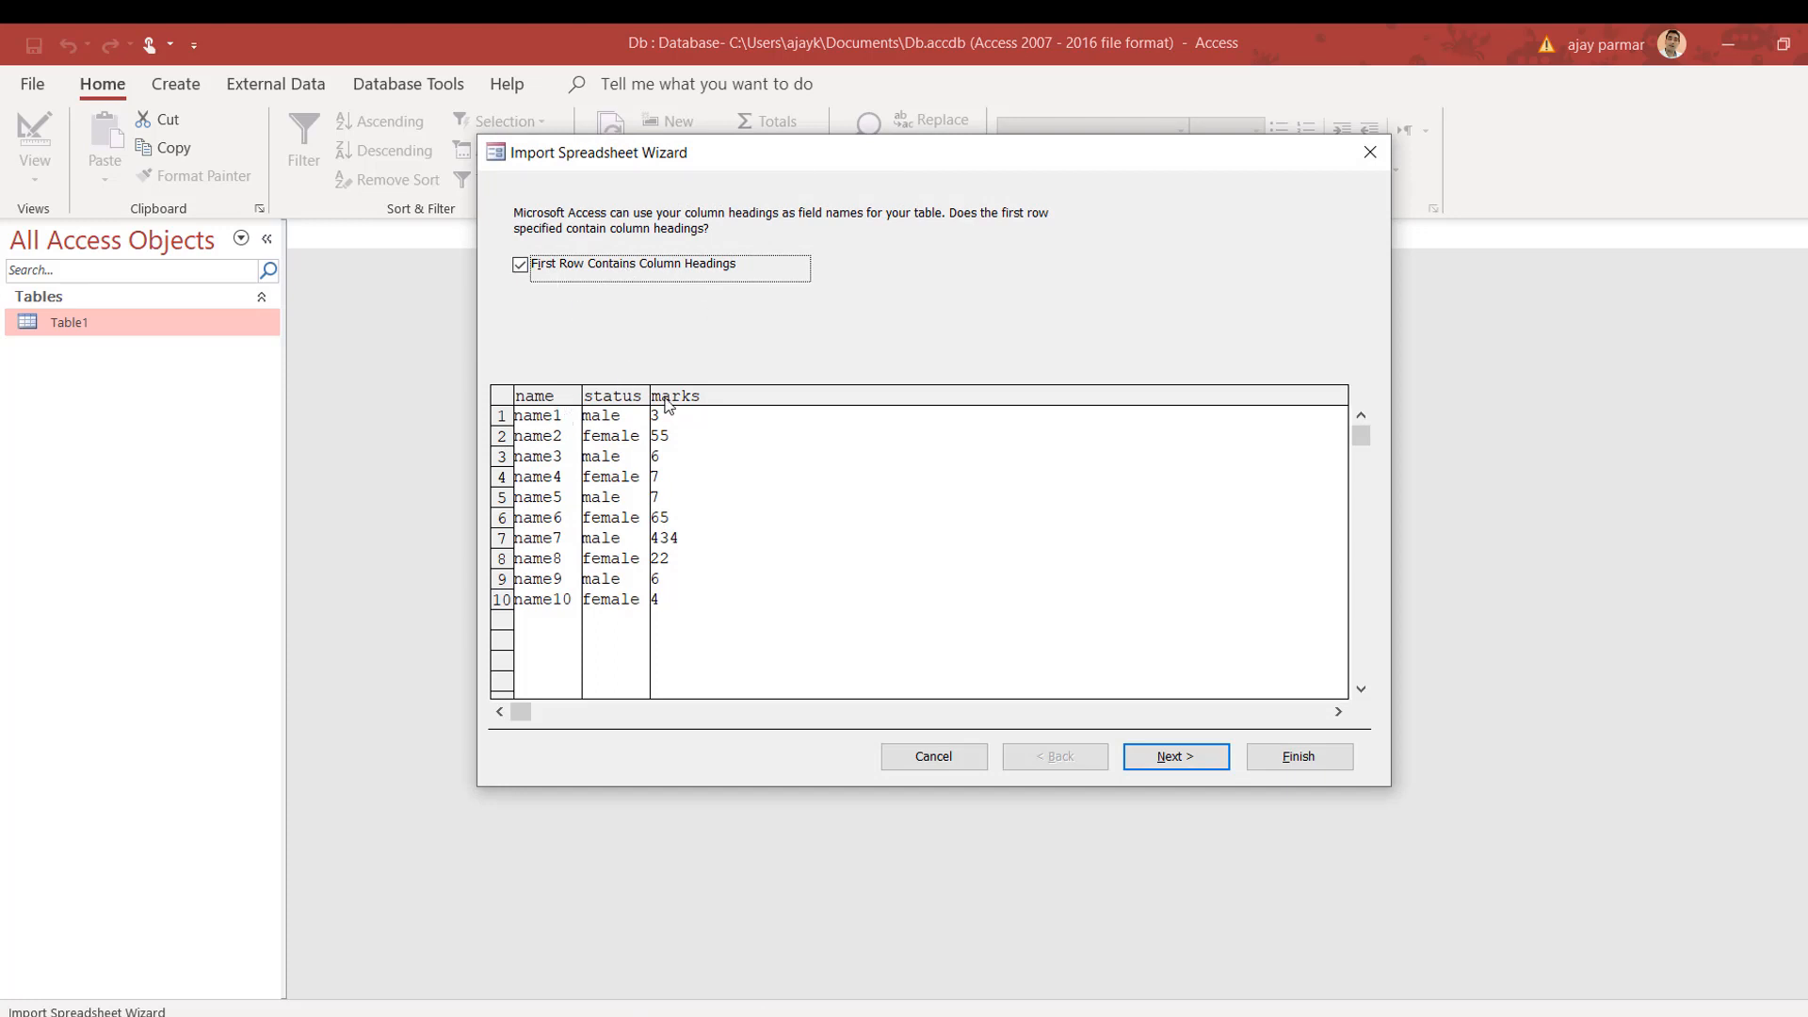
pyautogui.click(1176, 756)
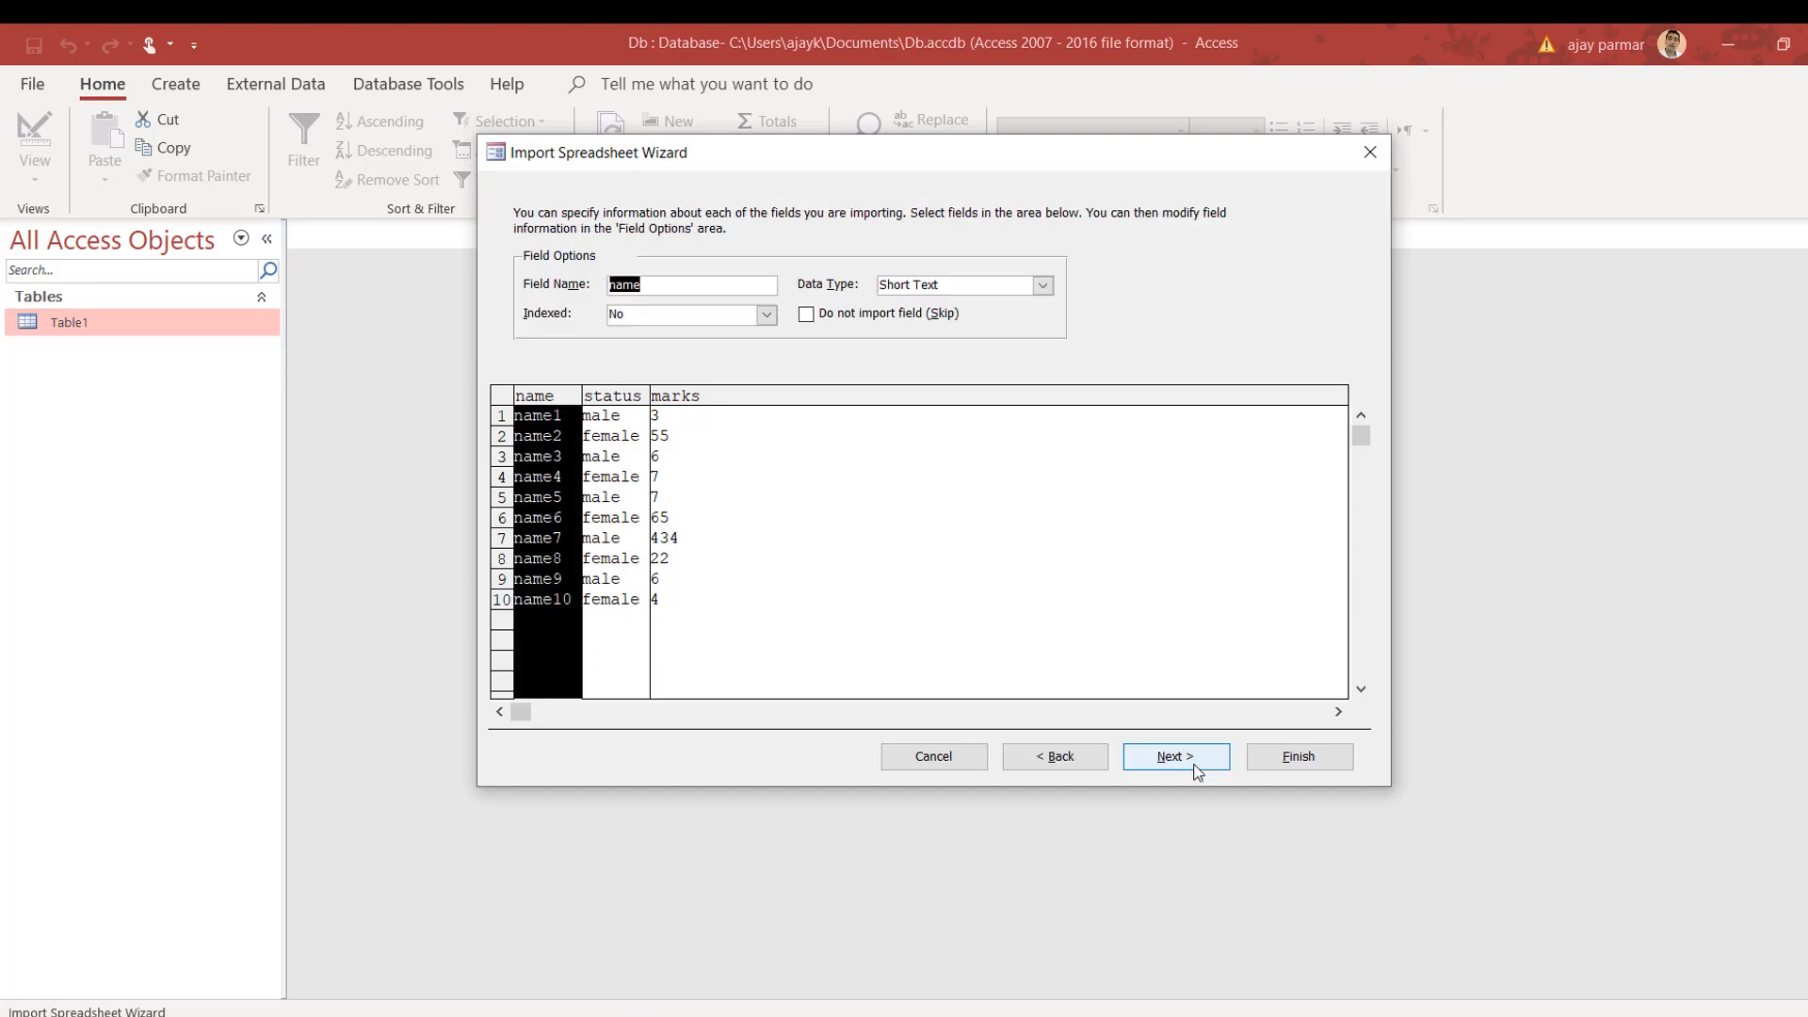
pyautogui.click(593, 395)
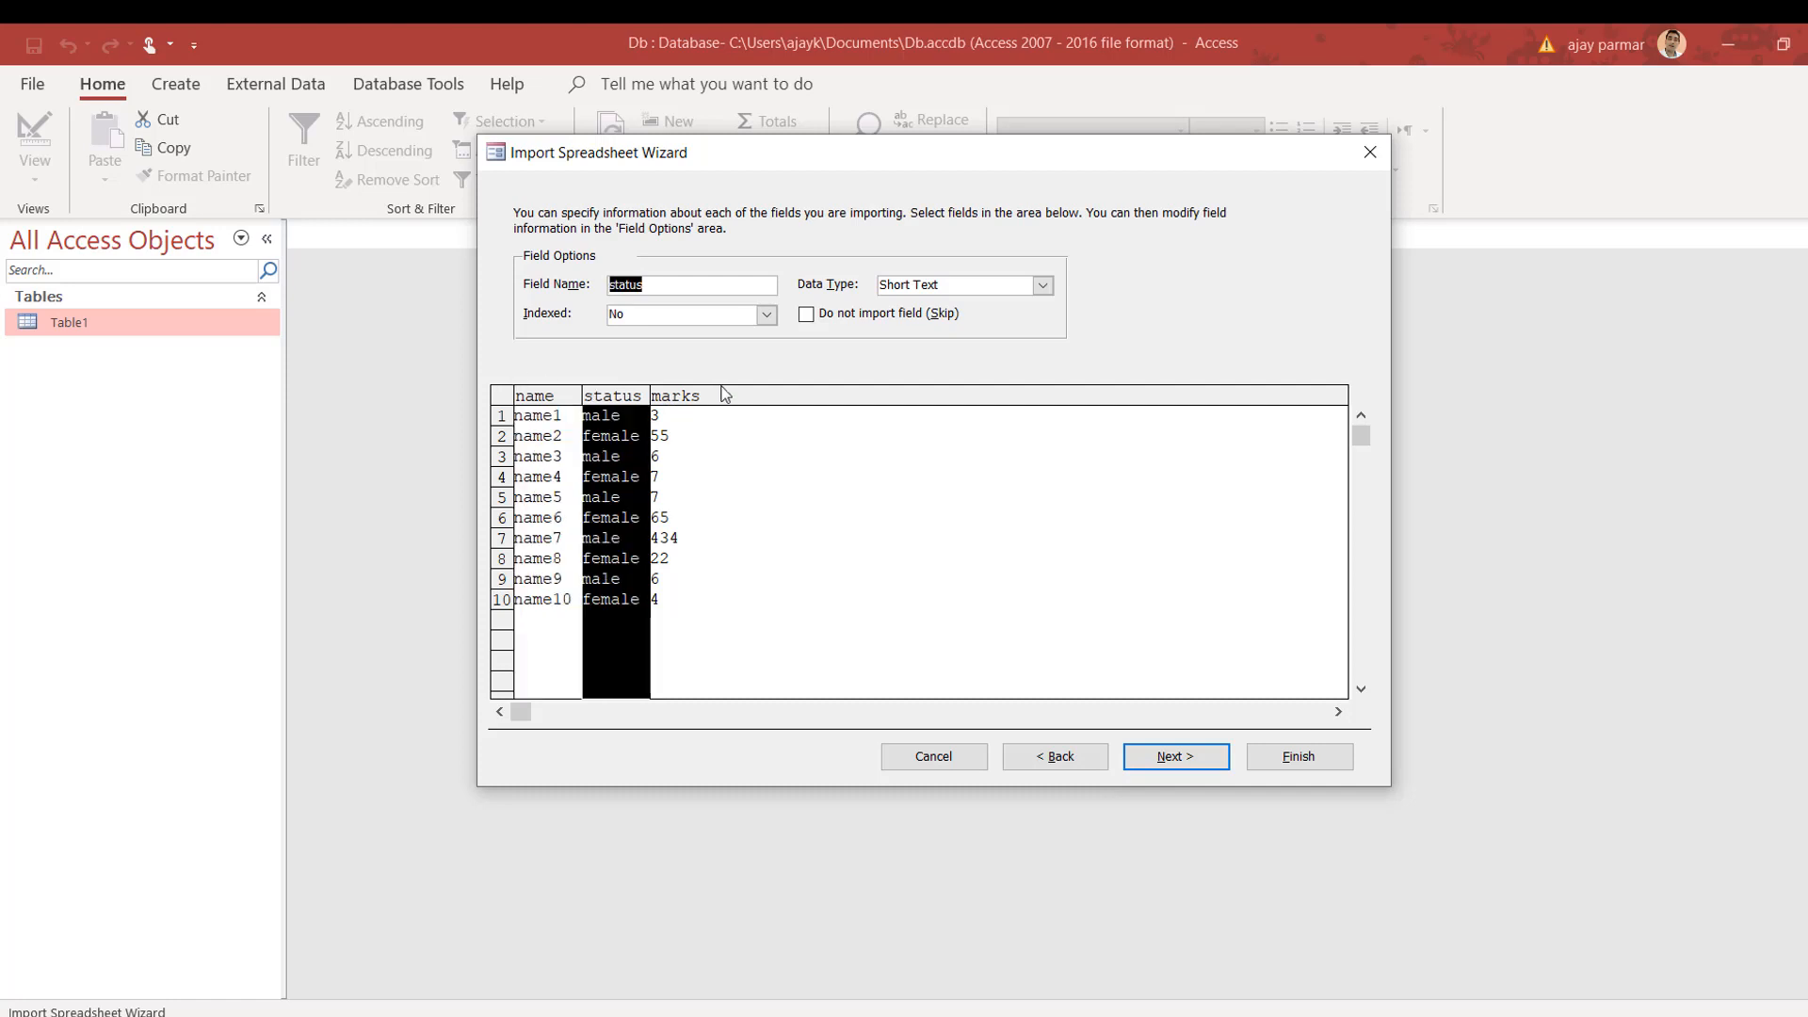
pyautogui.click(725, 393)
pyautogui.click(534, 398)
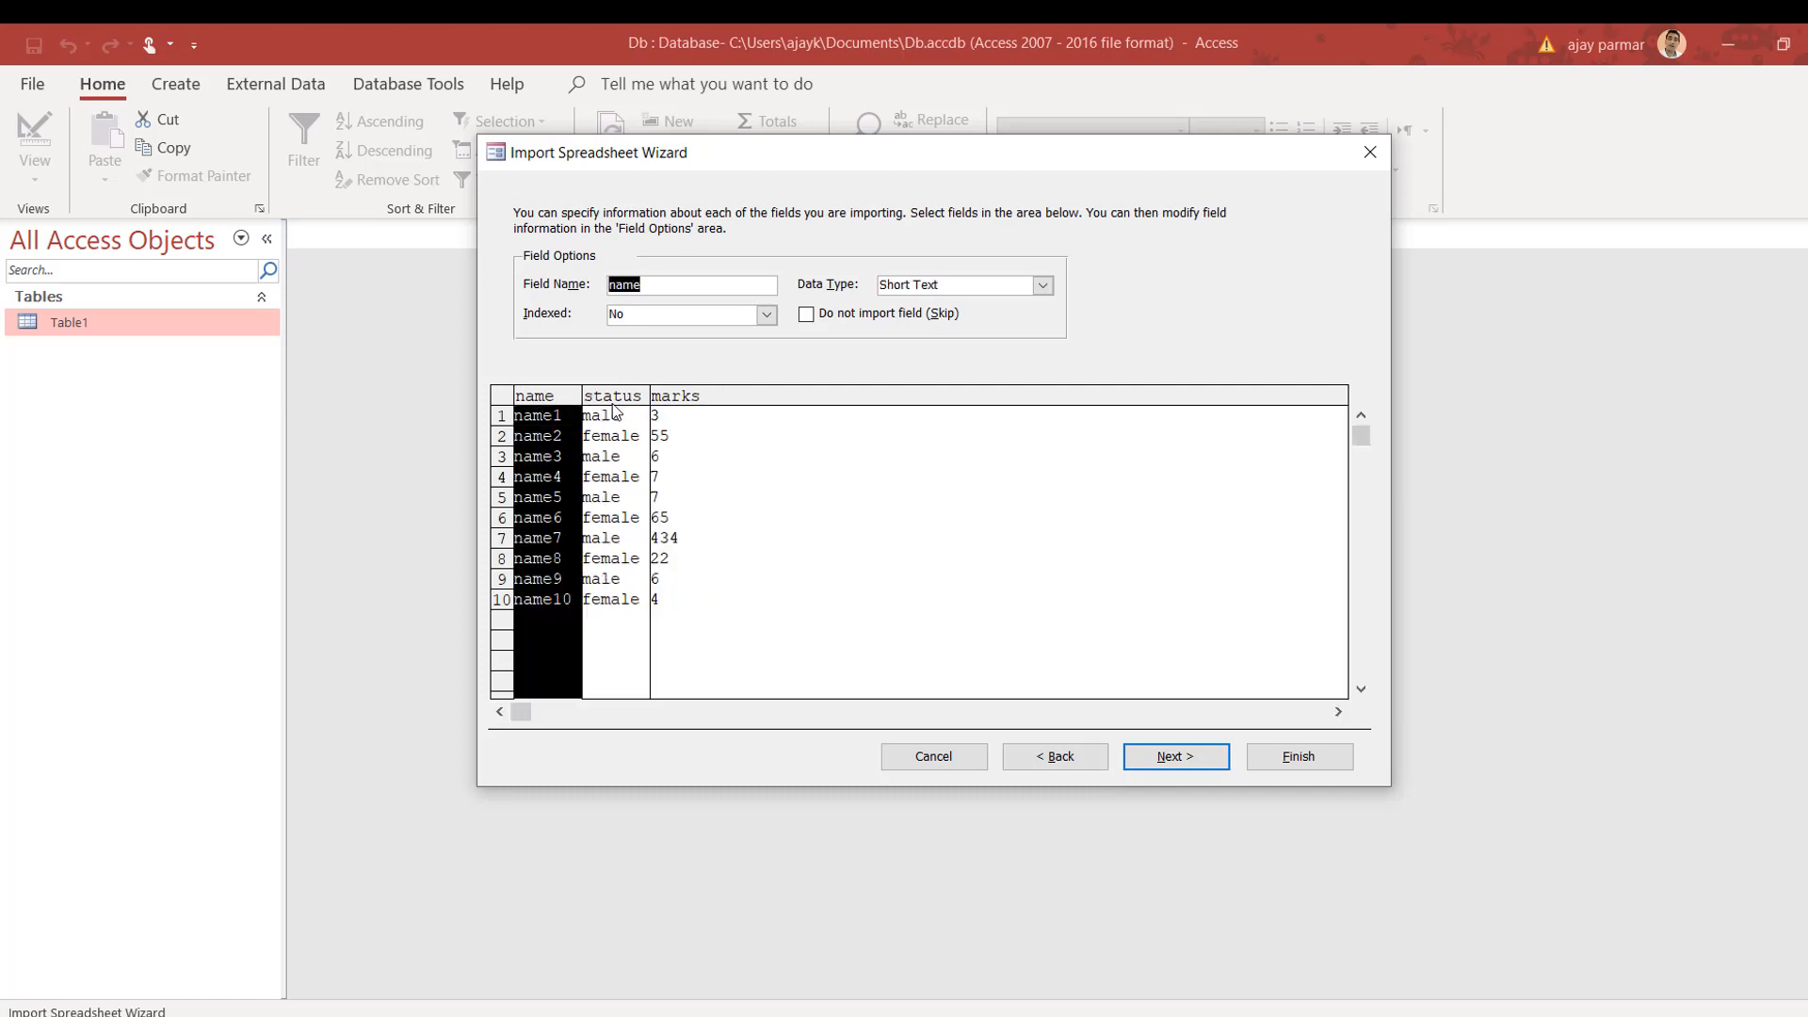
pyautogui.click(622, 403)
pyautogui.click(693, 403)
pyautogui.click(617, 405)
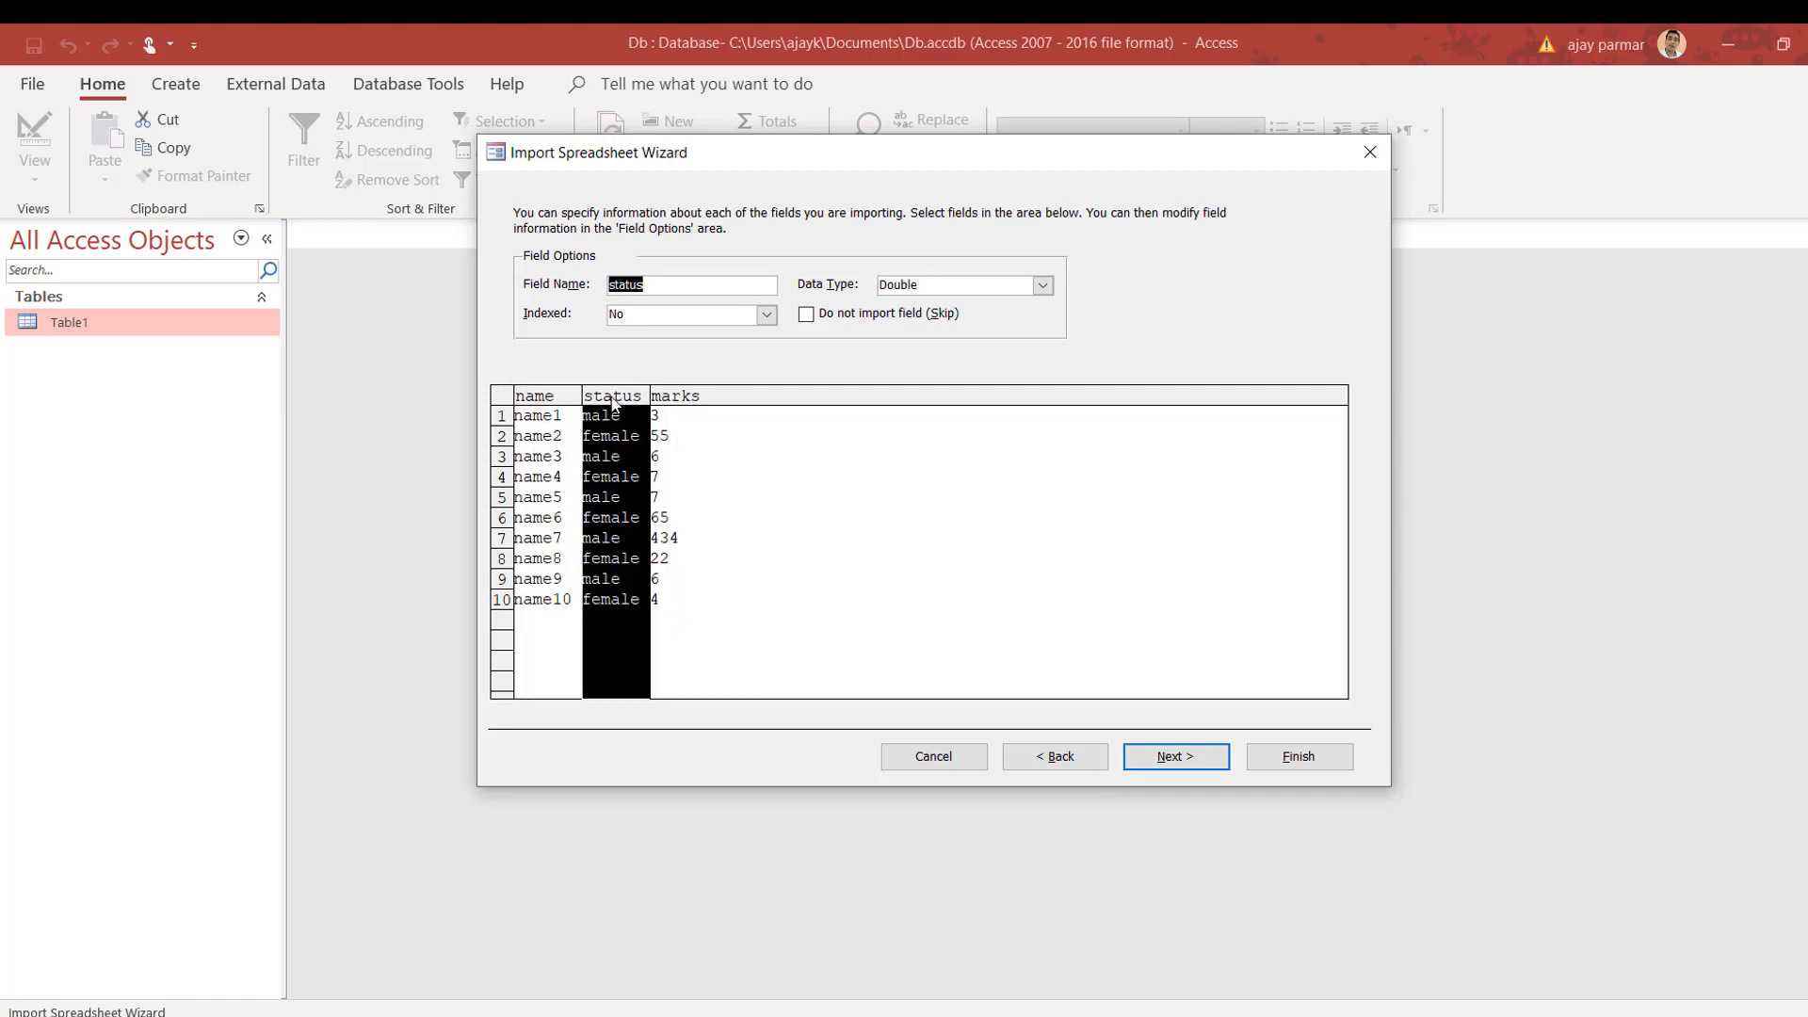
pyautogui.click(521, 403)
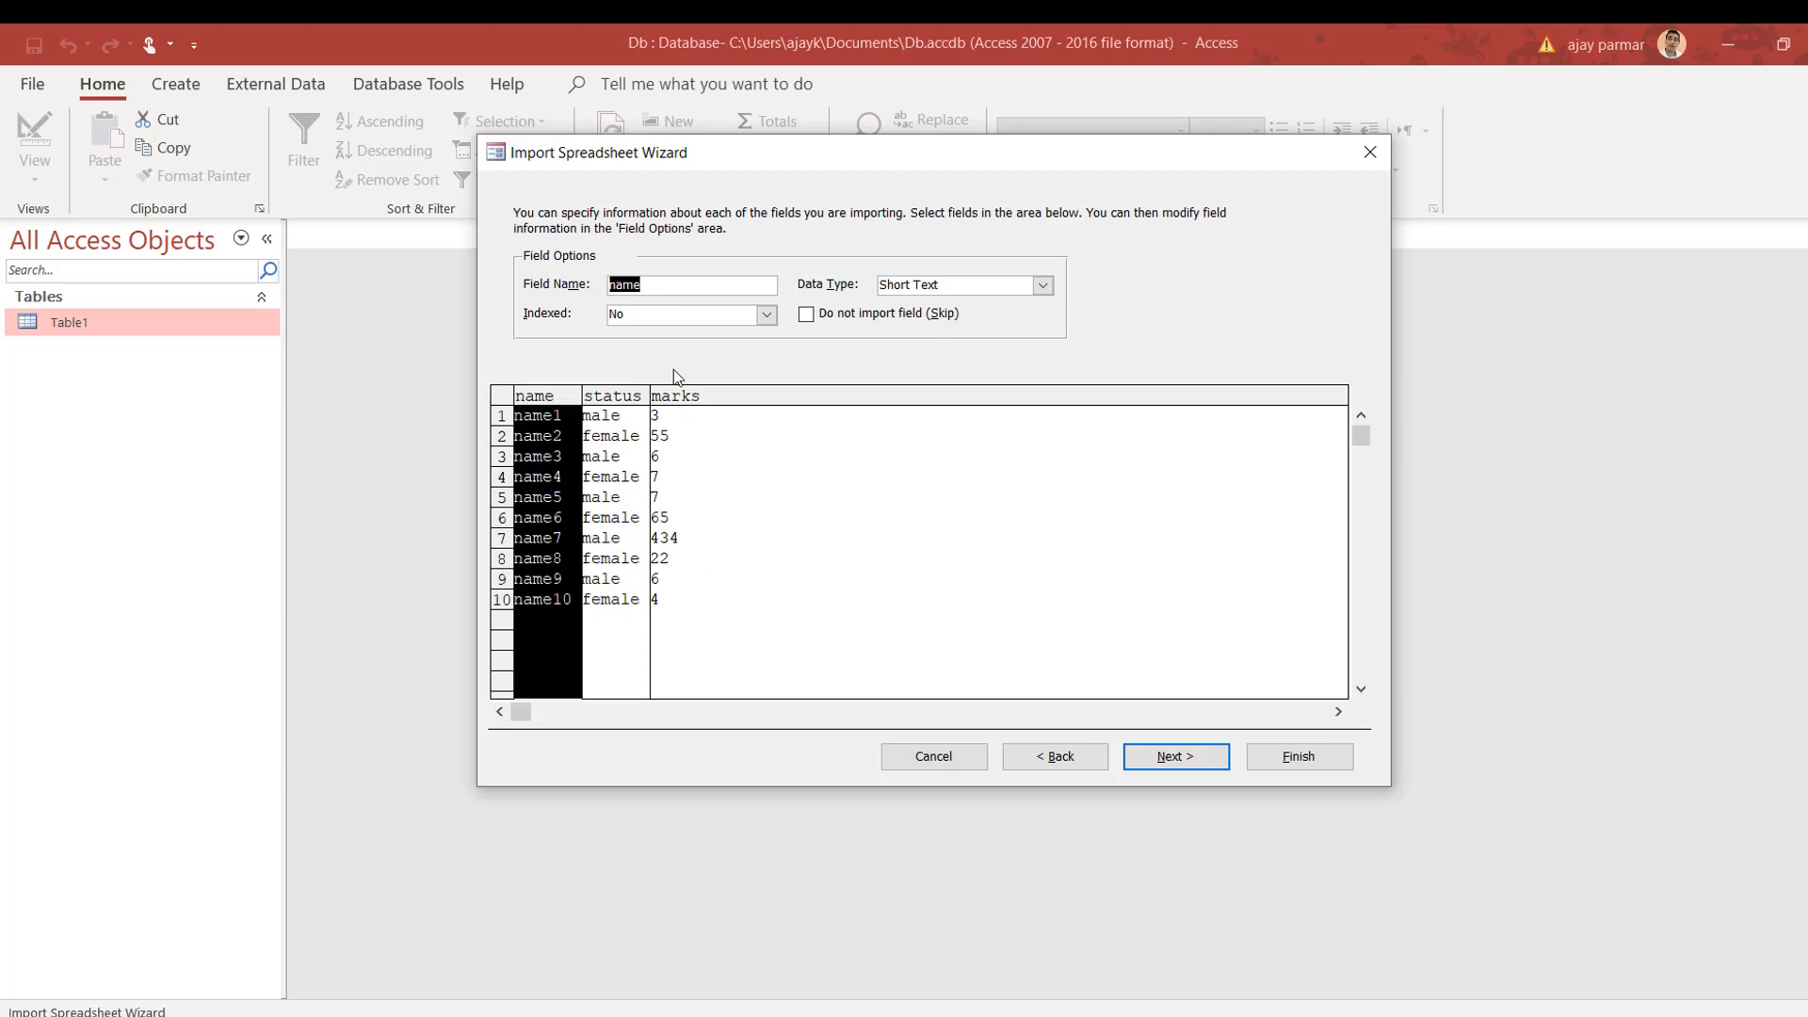
# Step: Choose no primary key, name the new table asia, and finish the import
pyautogui.click(1196, 759)
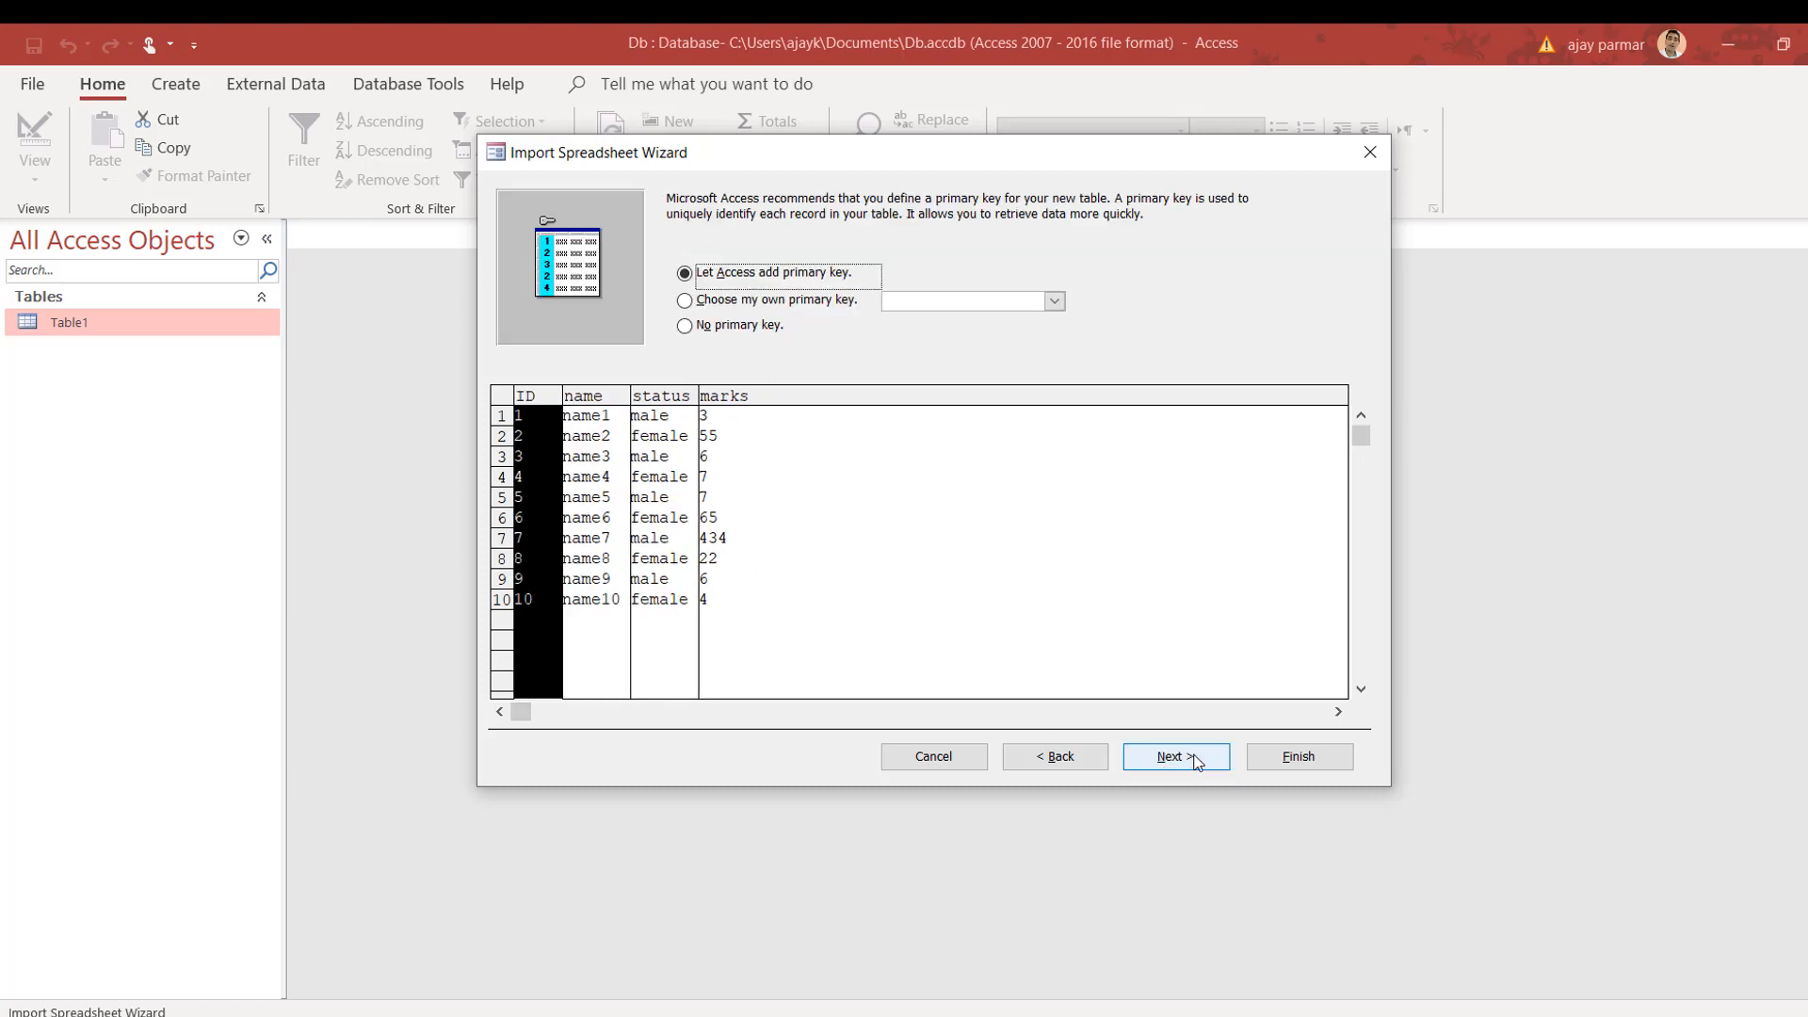
pyautogui.click(714, 330)
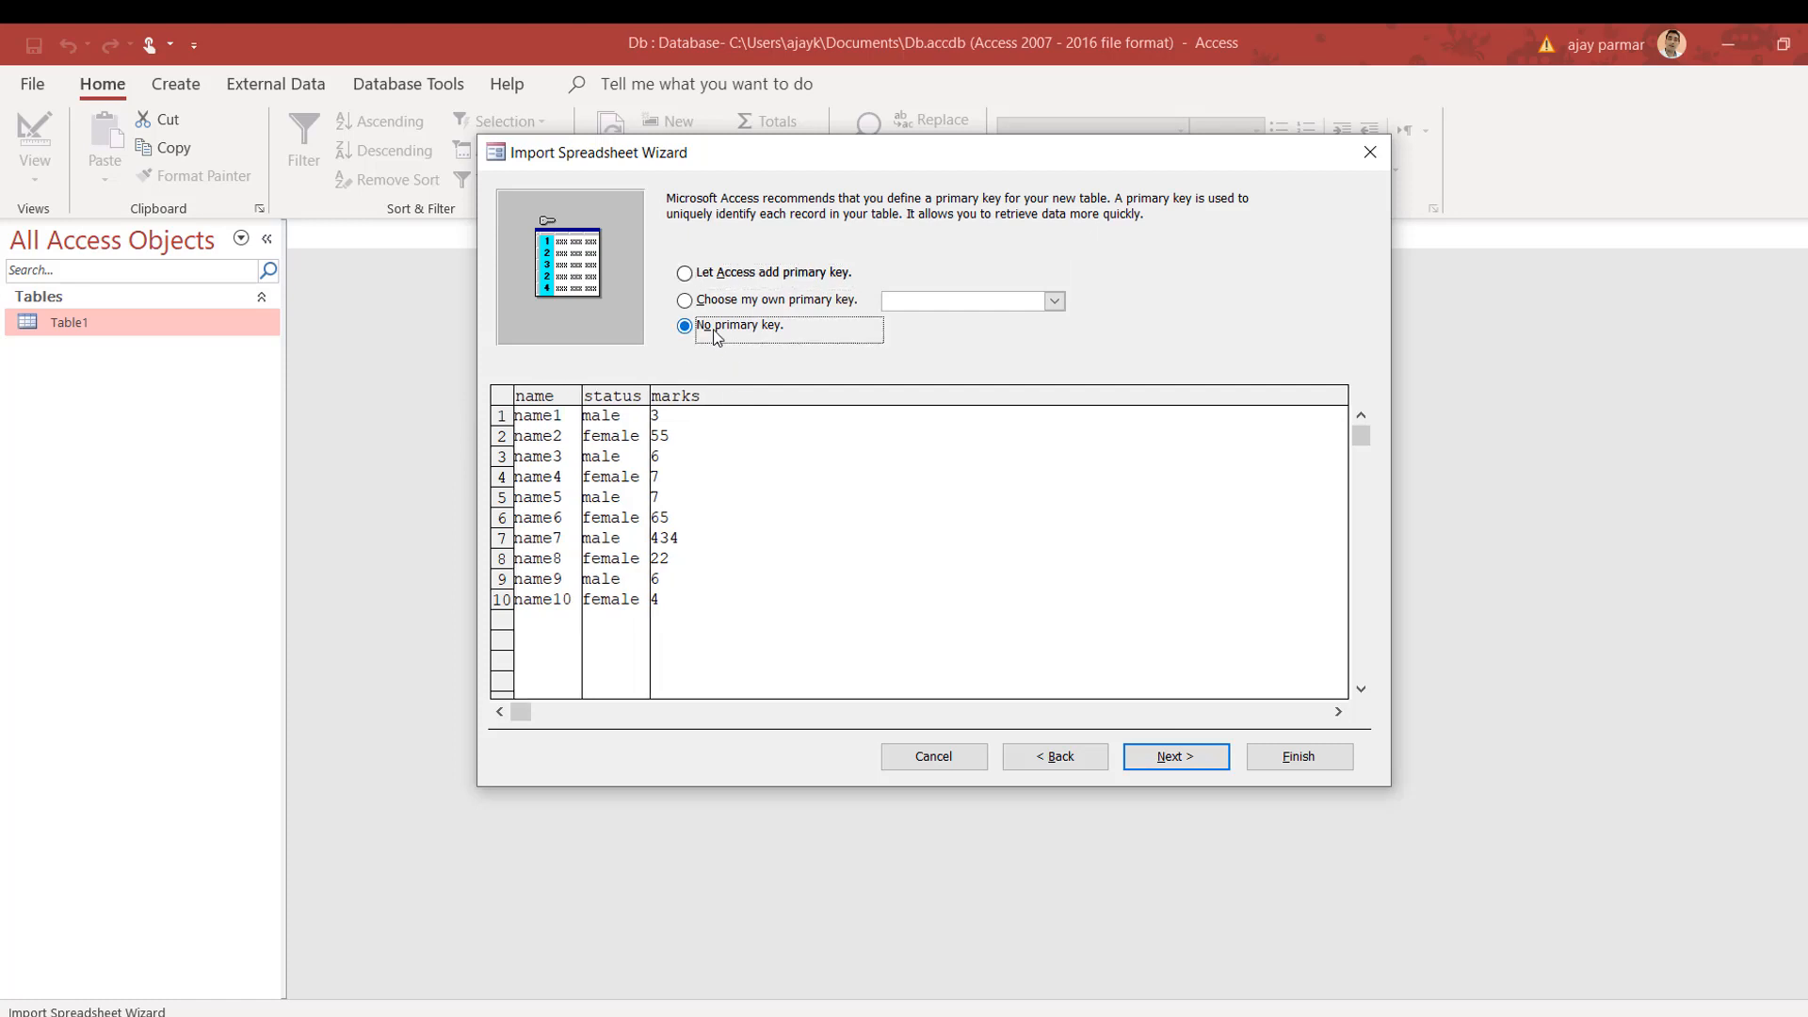
pyautogui.click(1215, 759)
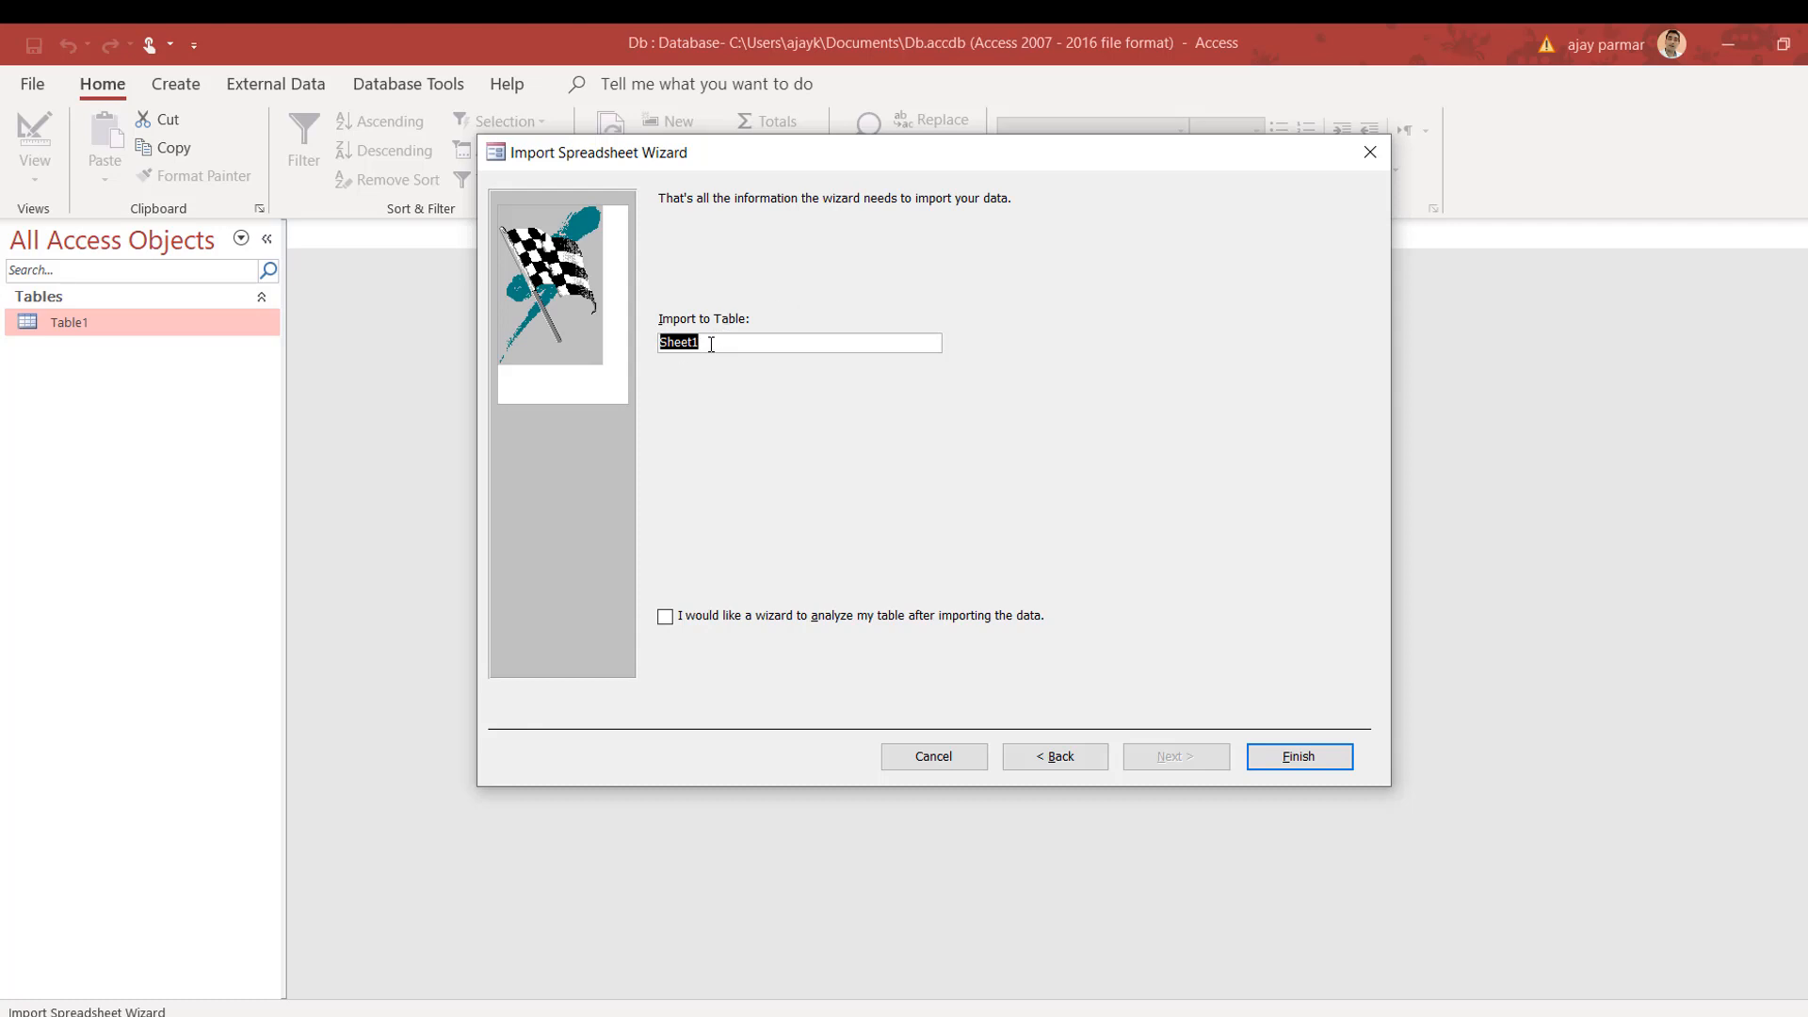
pyautogui.write('asia')
pyautogui.click(1290, 753)
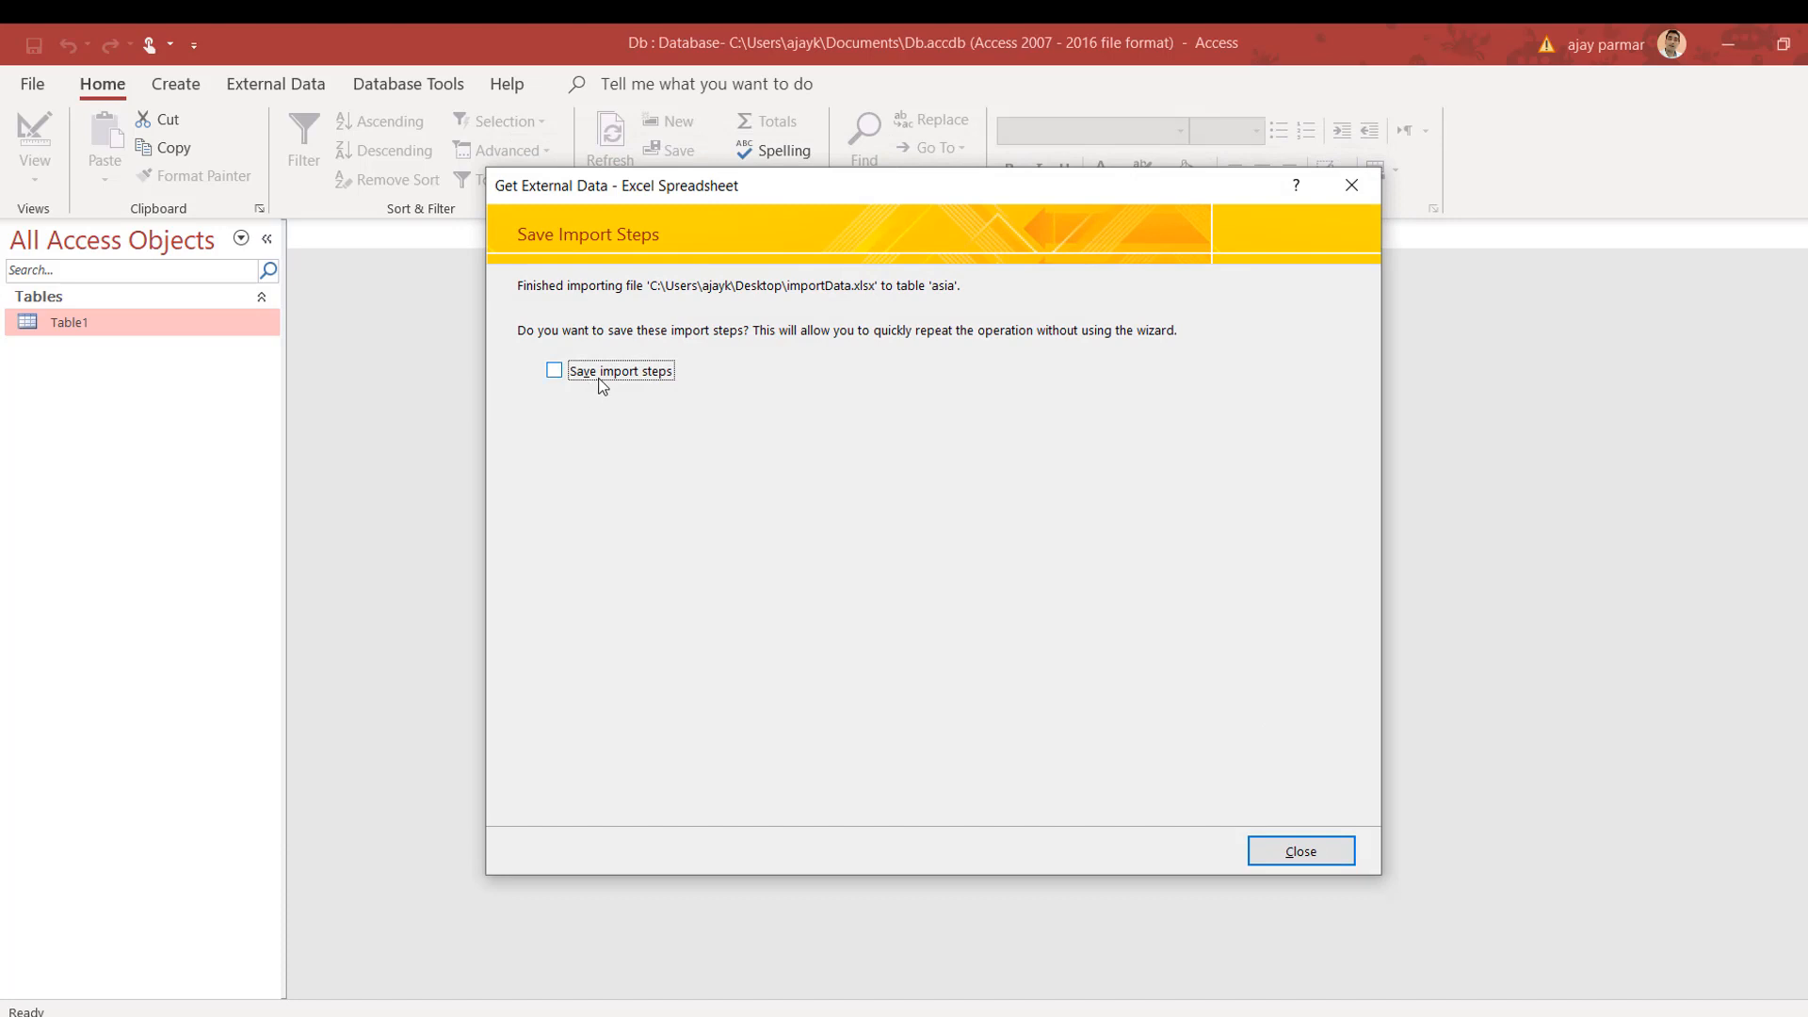
# Step: Dismiss the import summary, then view and close the asia and Table1 tables
pyautogui.click(1332, 851)
pyautogui.doubleClick(115, 326)
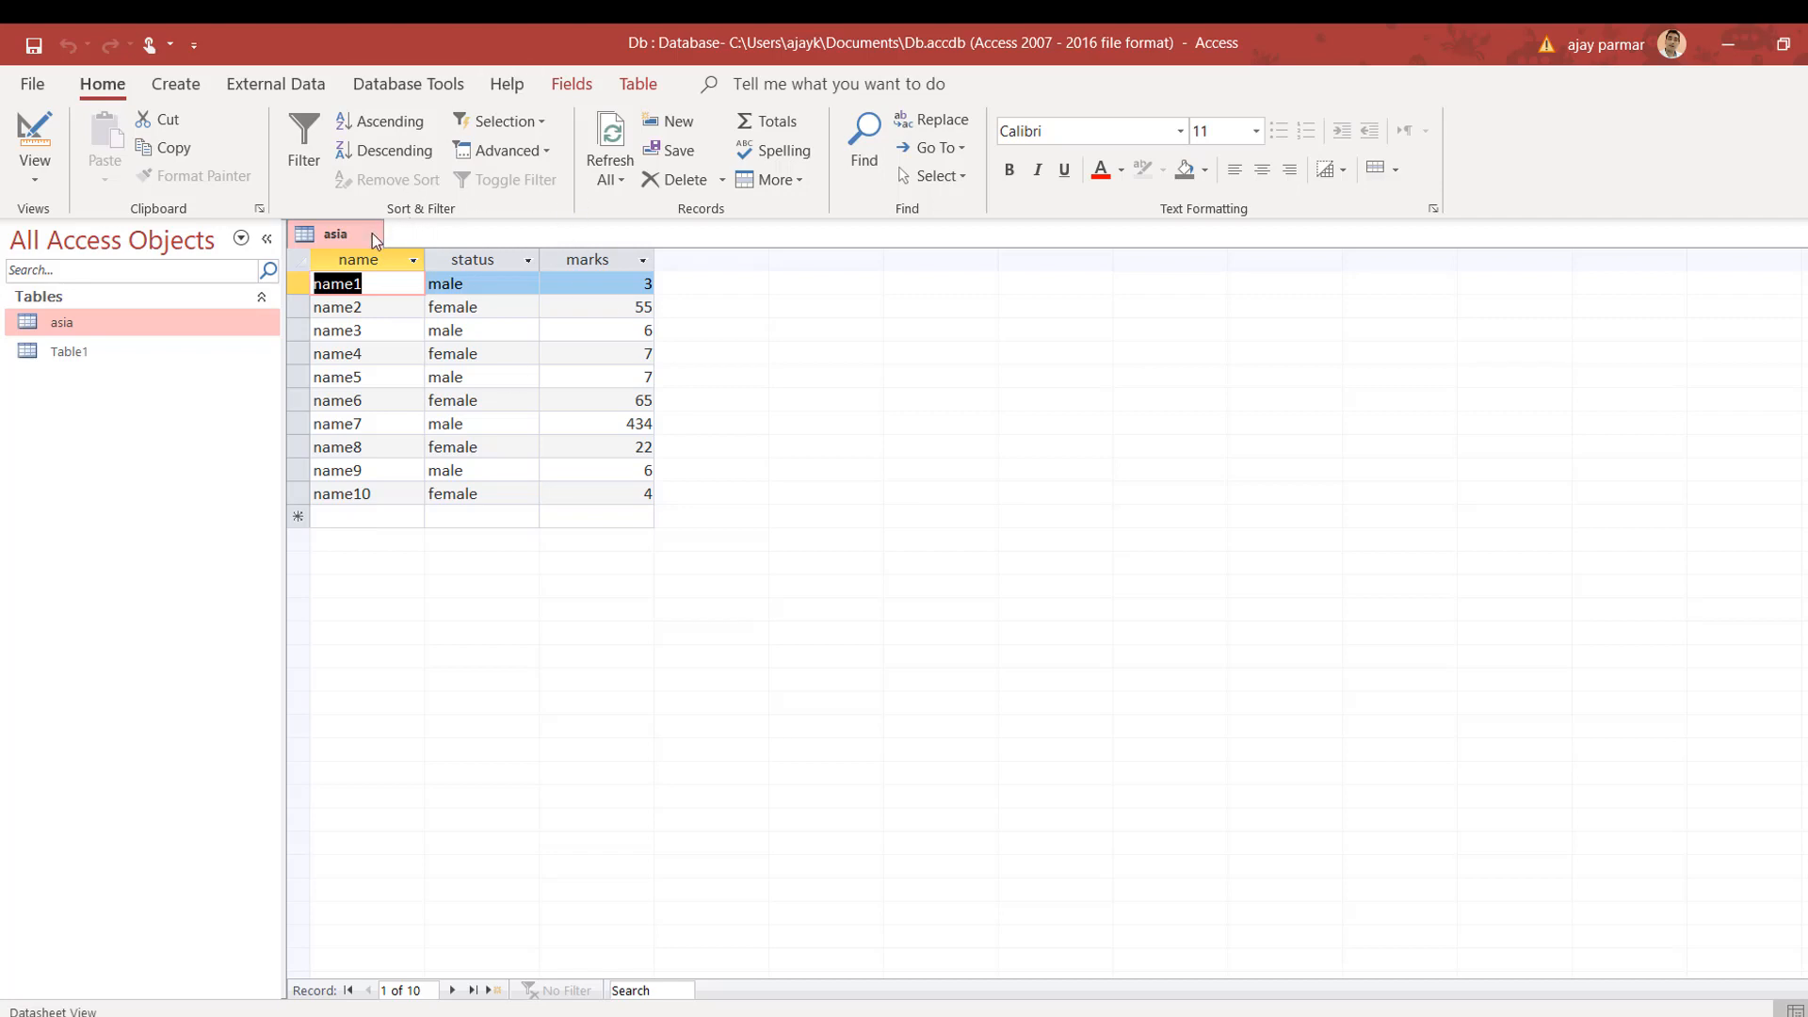
pyautogui.click(373, 234)
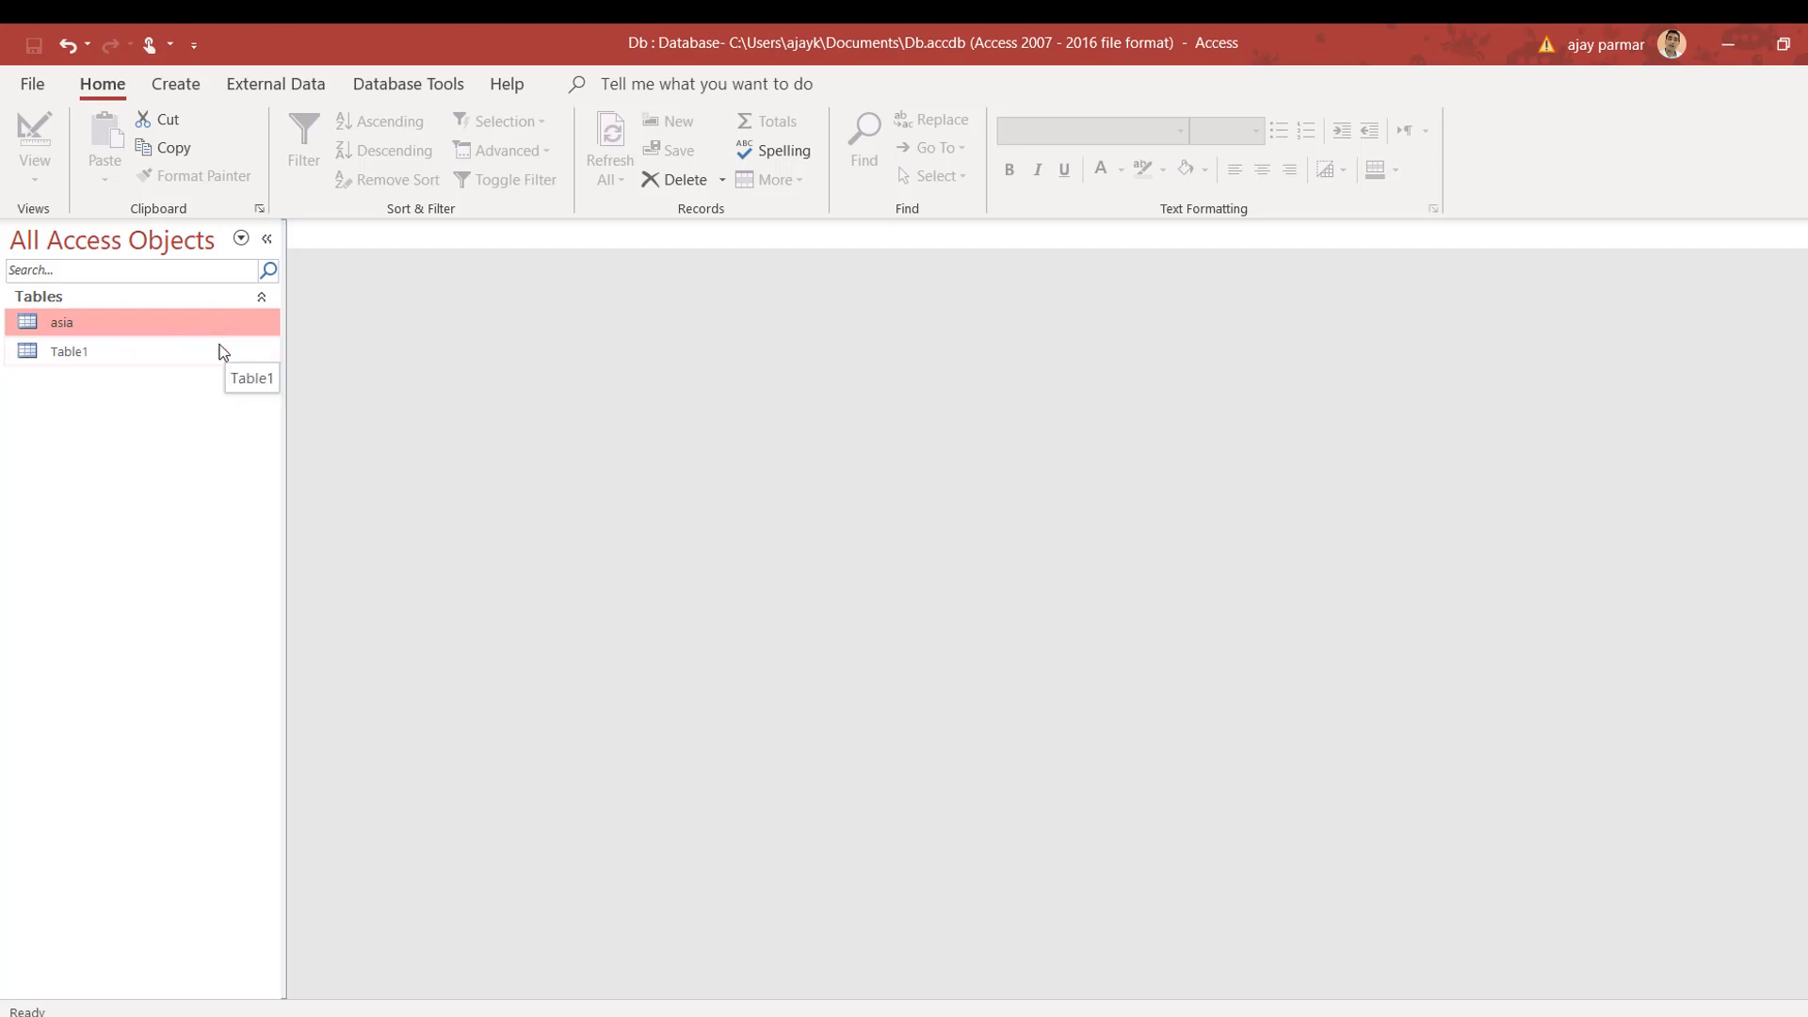
pyautogui.doubleClick(81, 356)
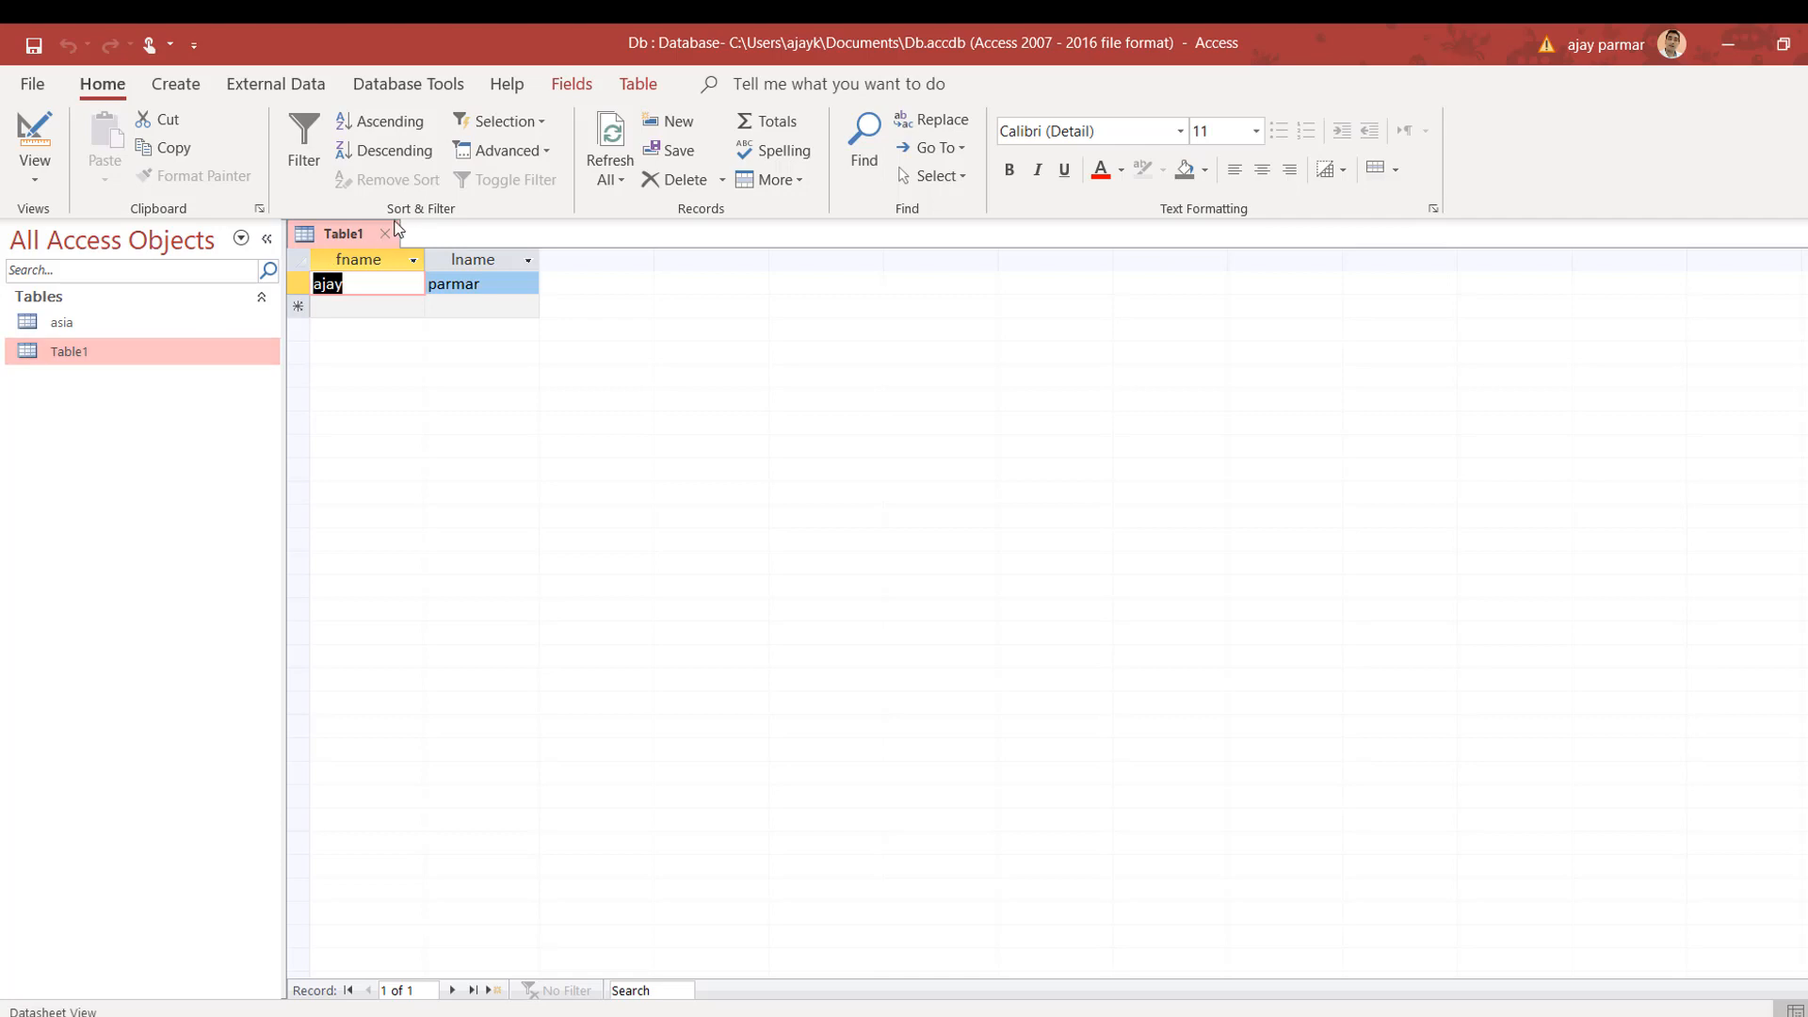
pyautogui.click(384, 233)
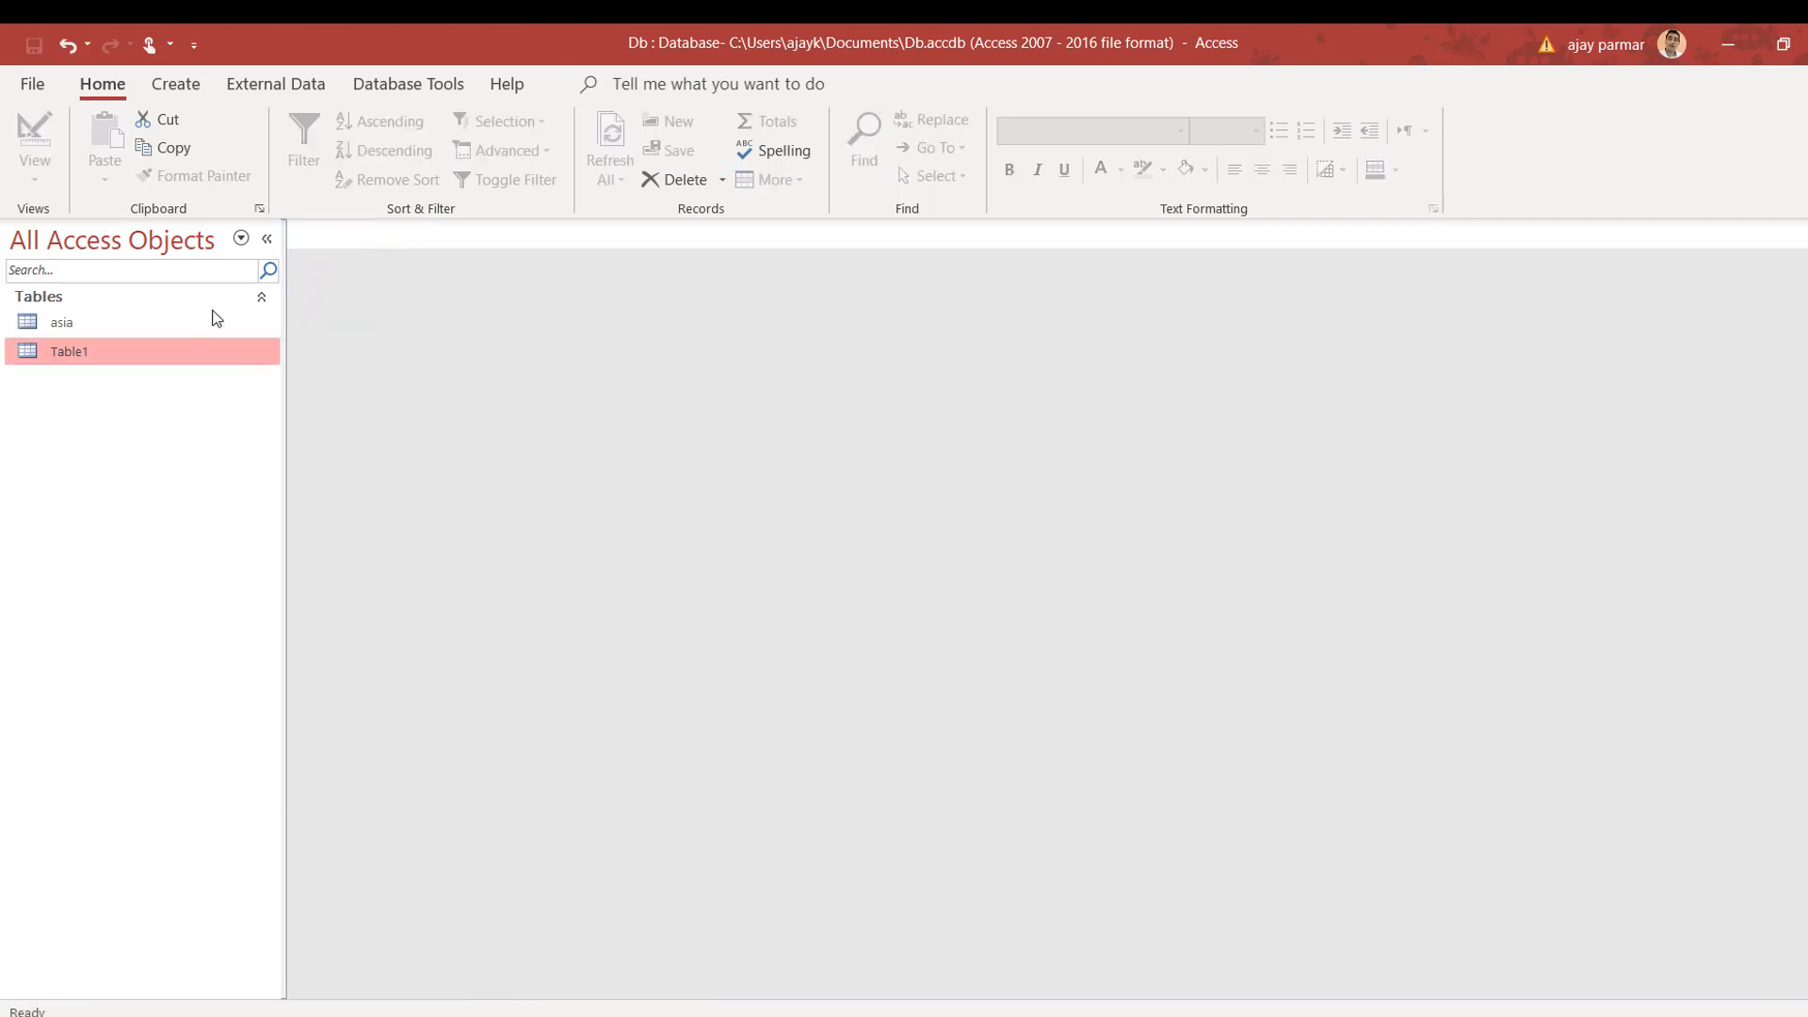
# Step: Export Table1 to Table1.xlsx on the Desktop without formatting, not saving export steps
pyautogui.rightClick(131, 355)
pyautogui.moveTo(262, 471)
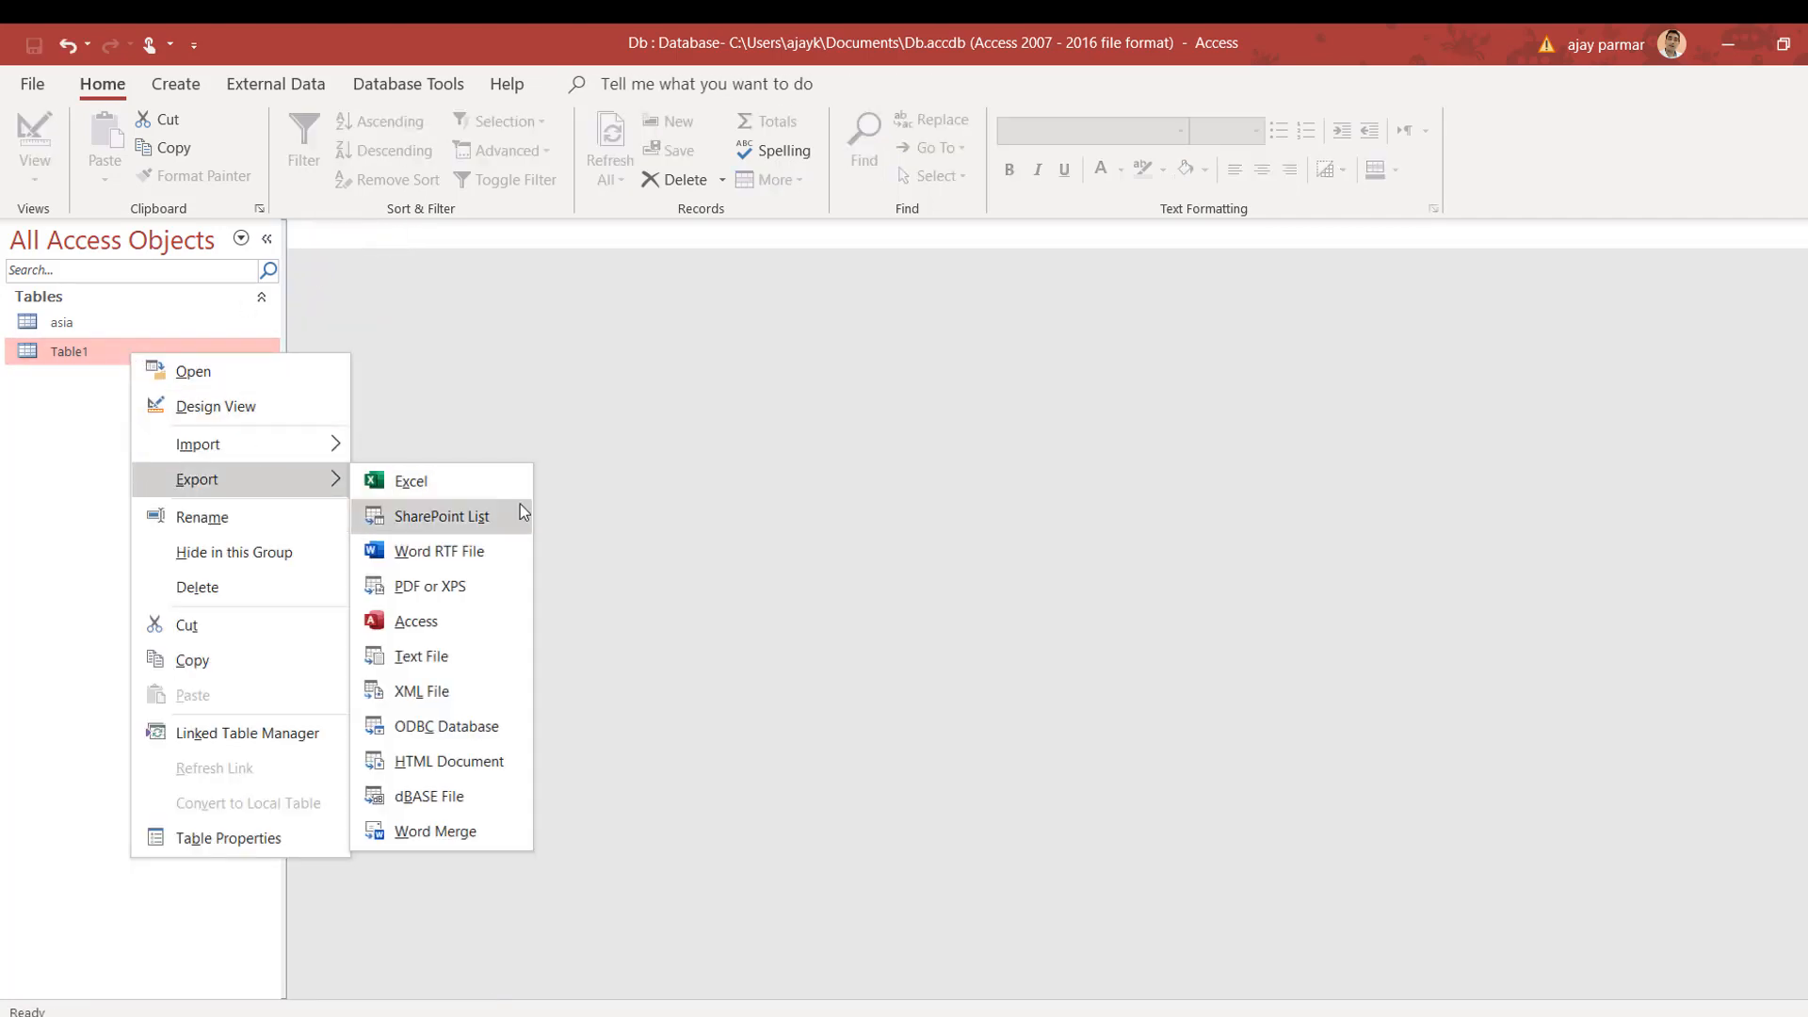
pyautogui.click(462, 483)
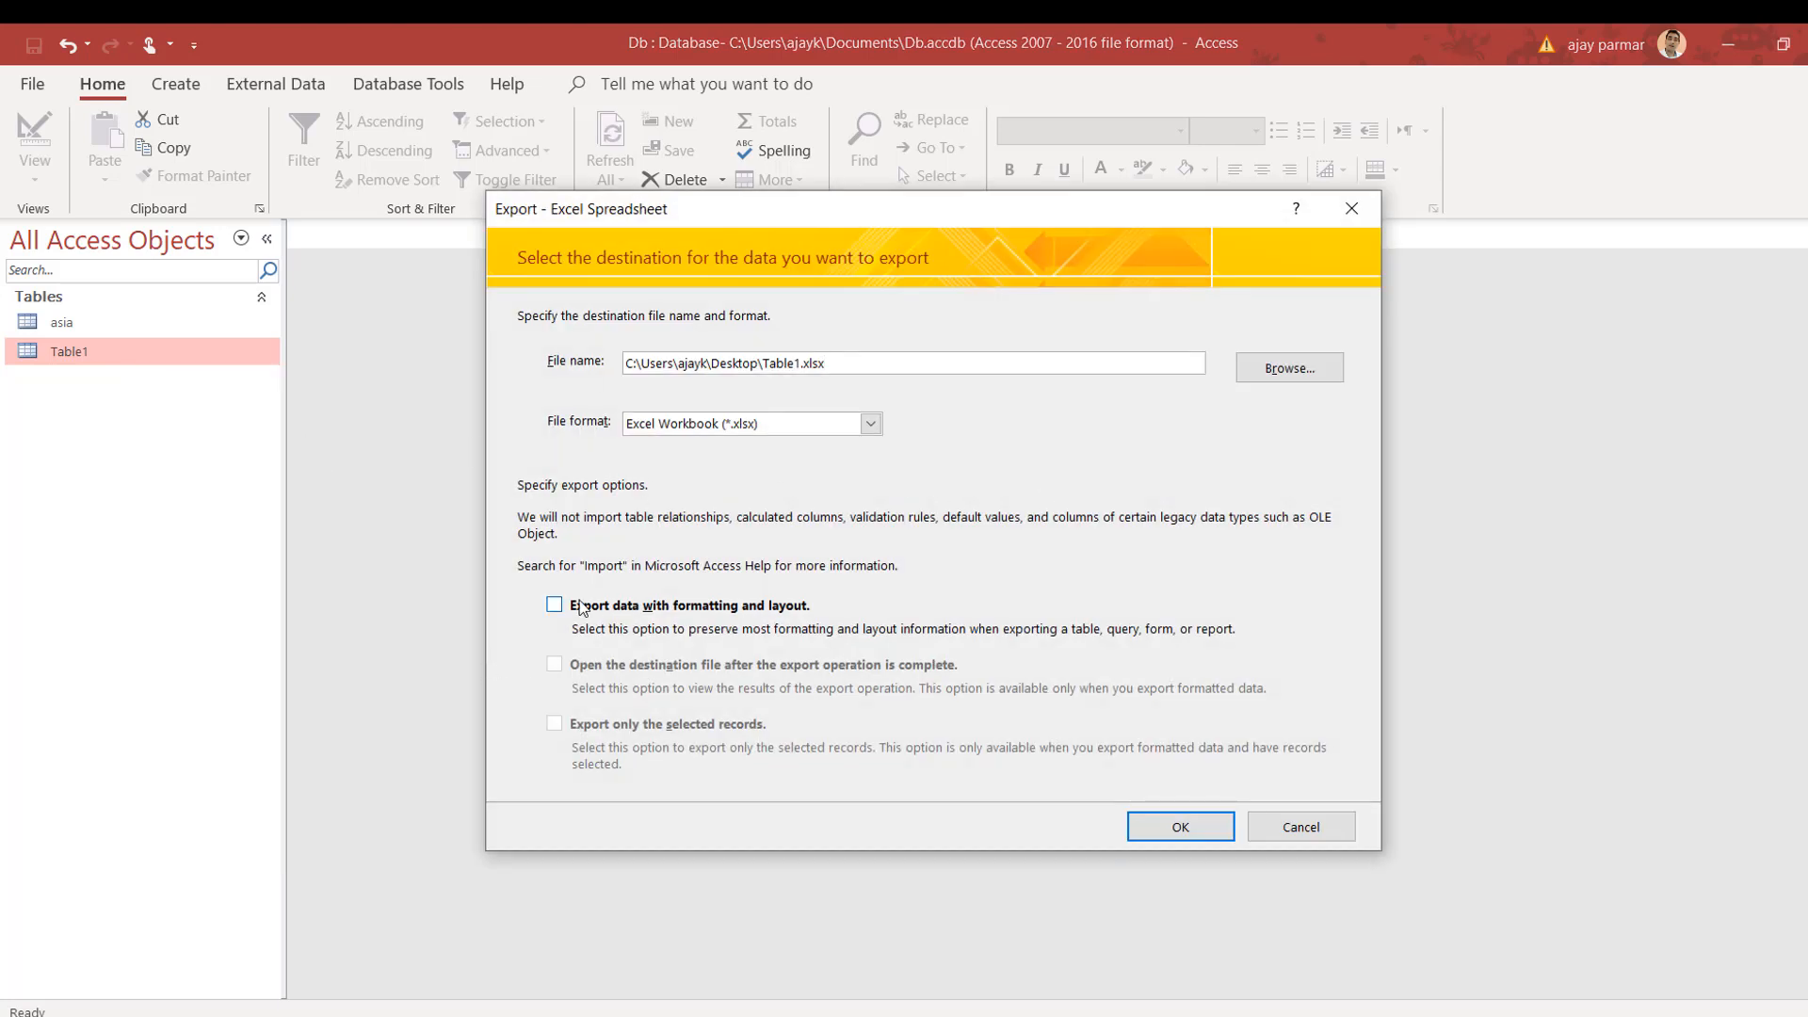
pyautogui.click(608, 609)
pyautogui.click(608, 612)
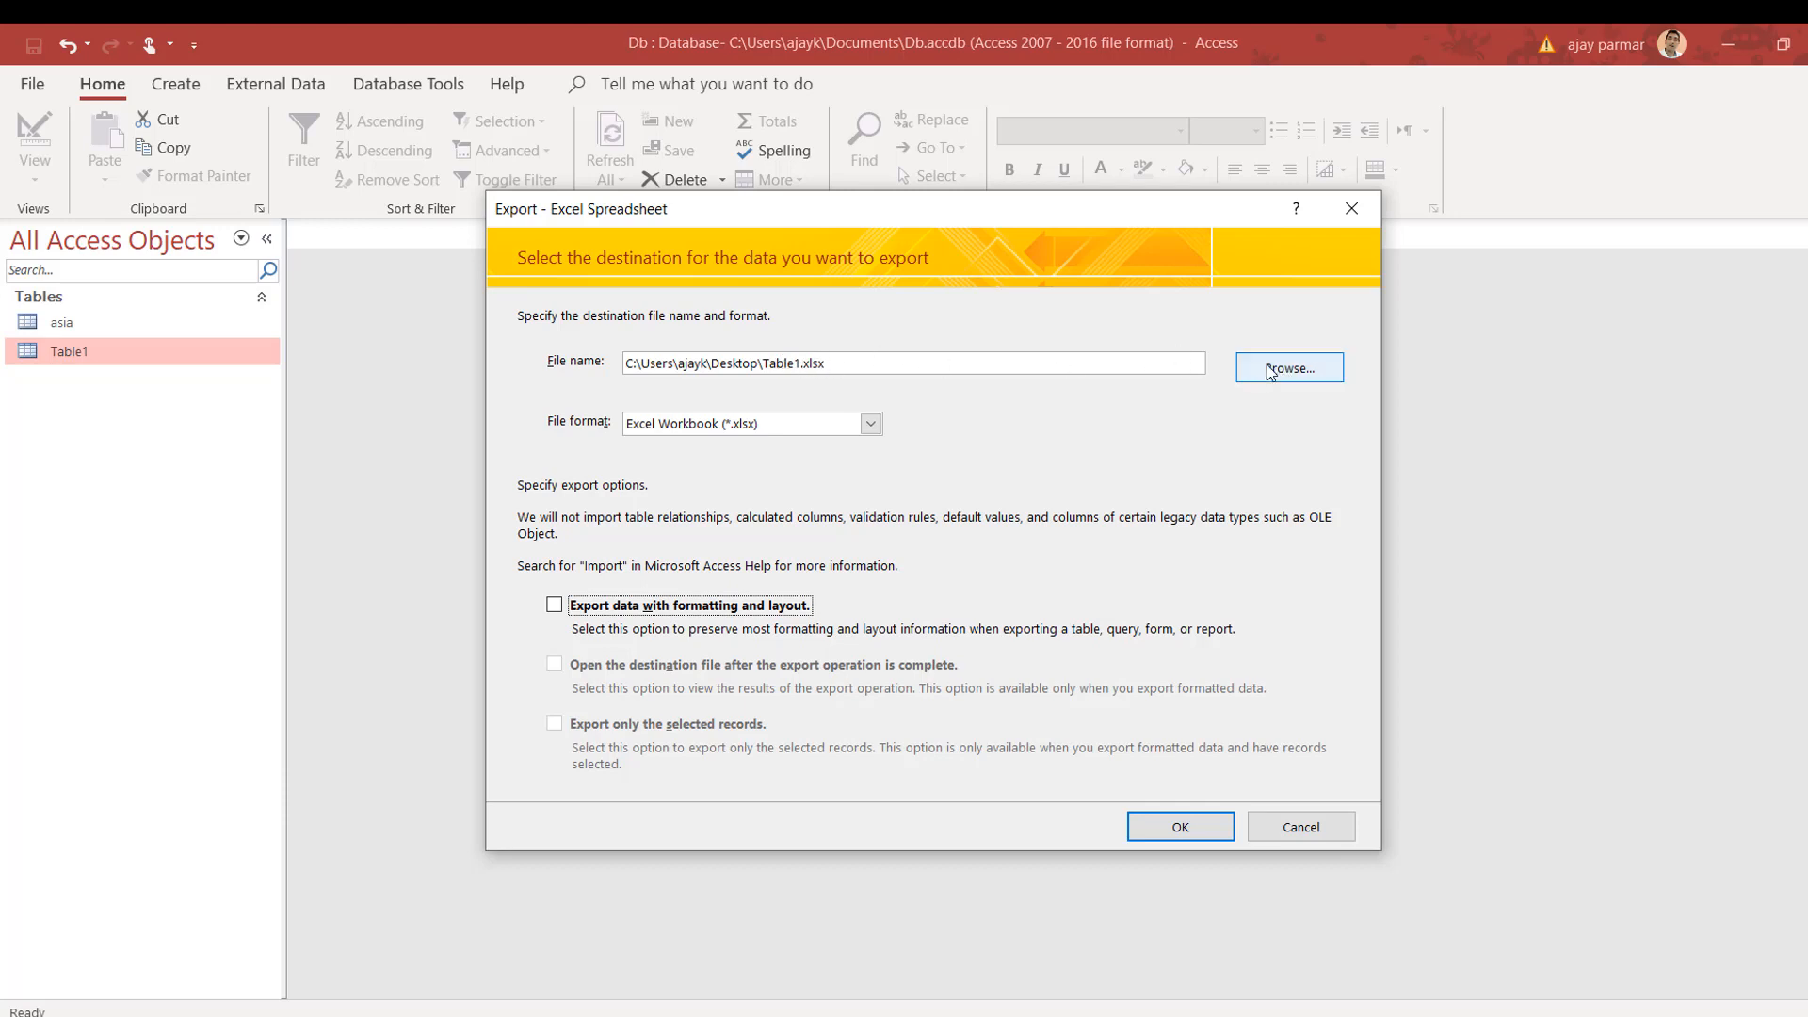
pyautogui.click(1175, 829)
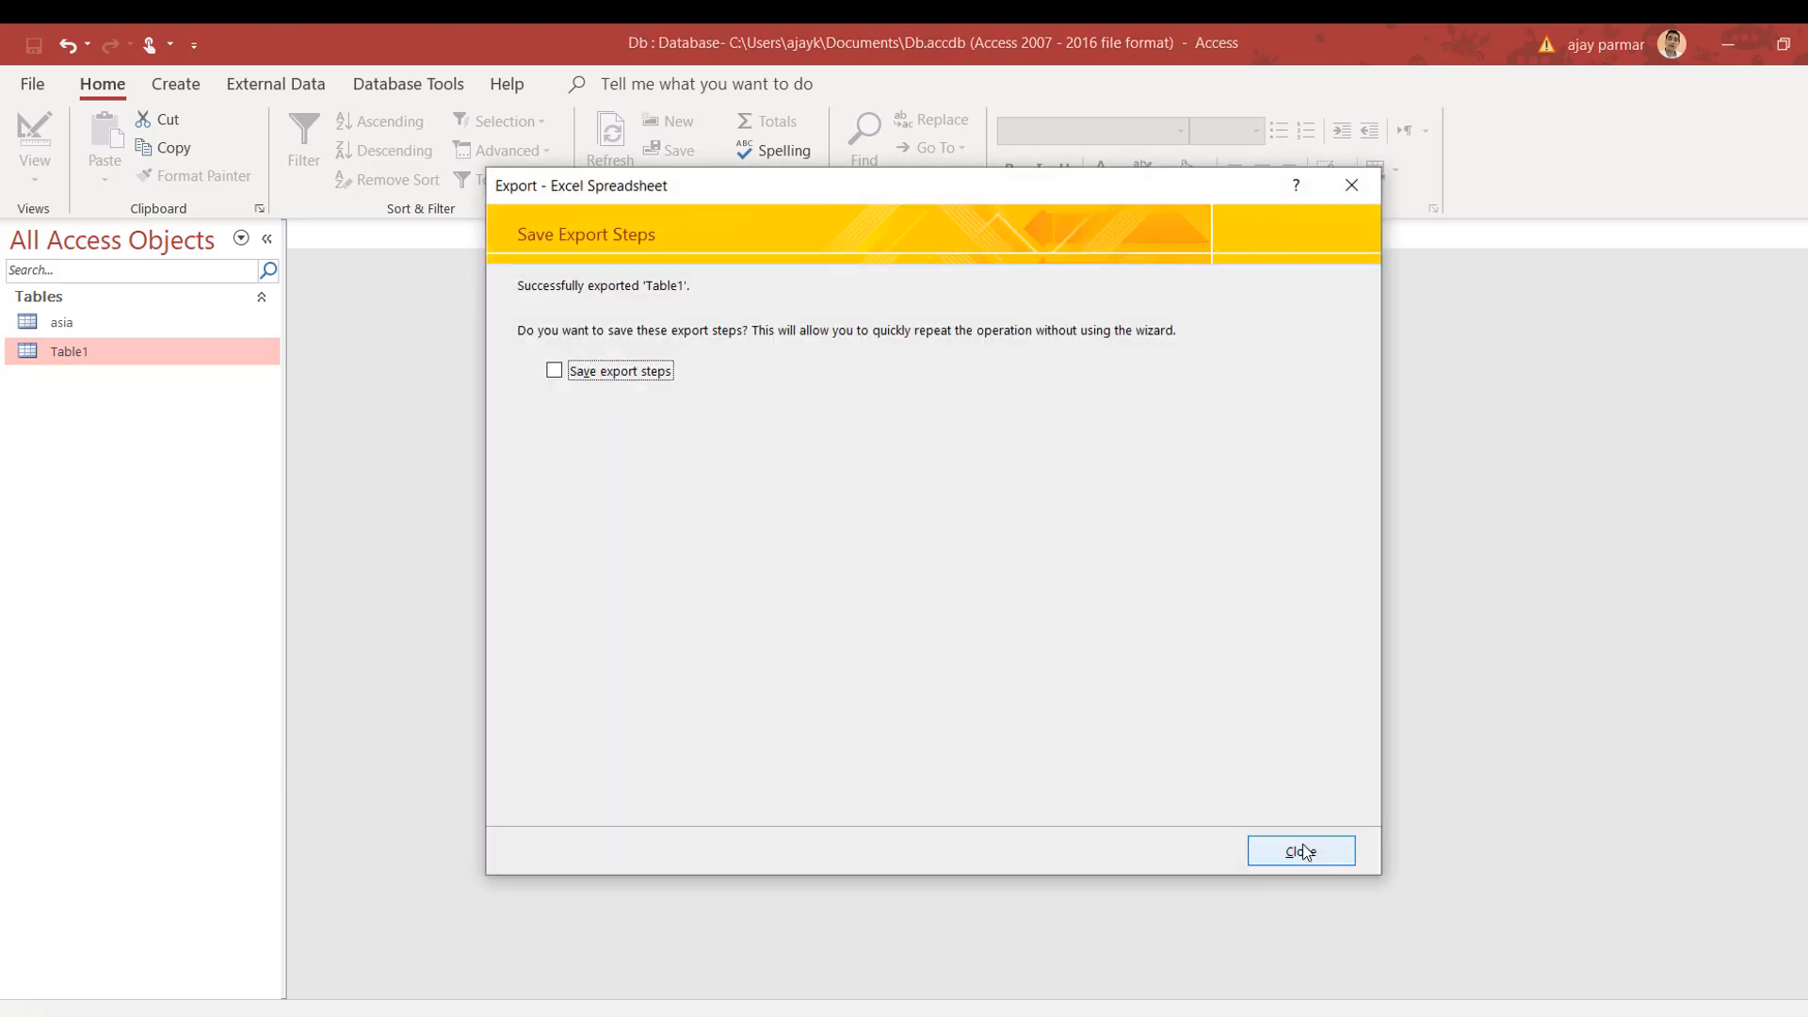
pyautogui.click(1302, 850)
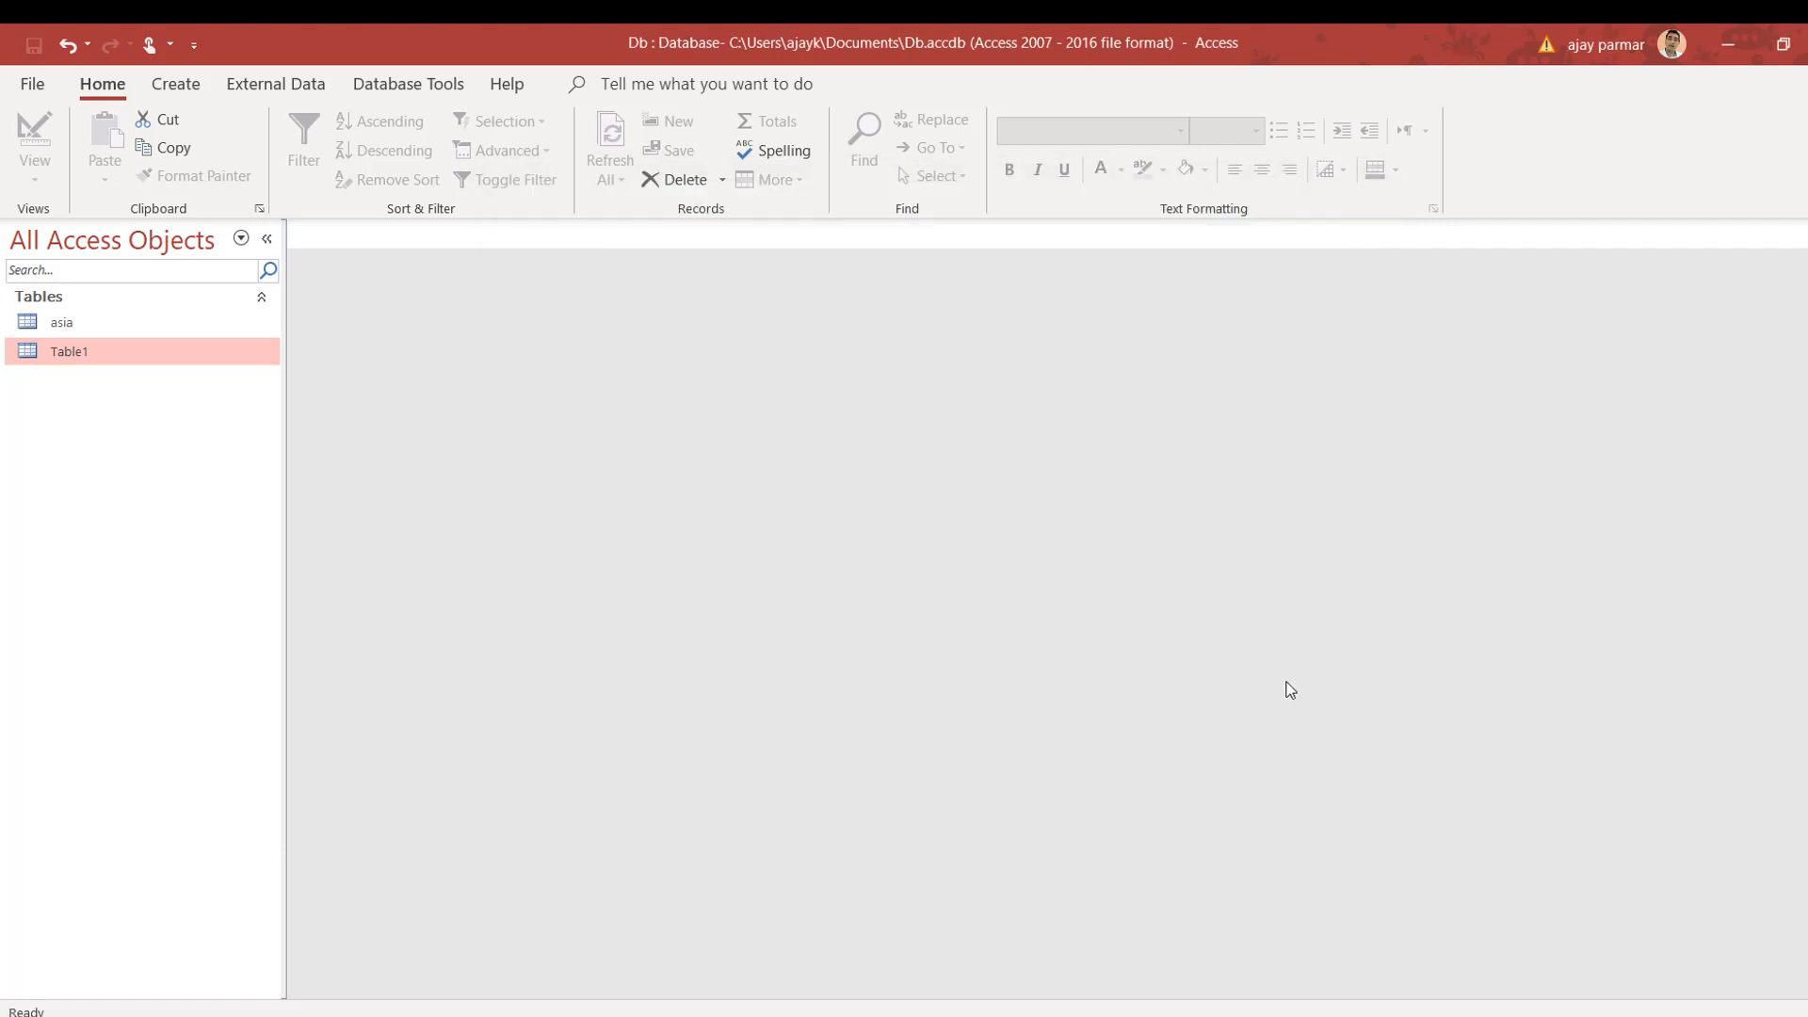
# Step: Show and refresh the desktop, then open the exported Table1.xlsx workbook
pyautogui.press('super+d')
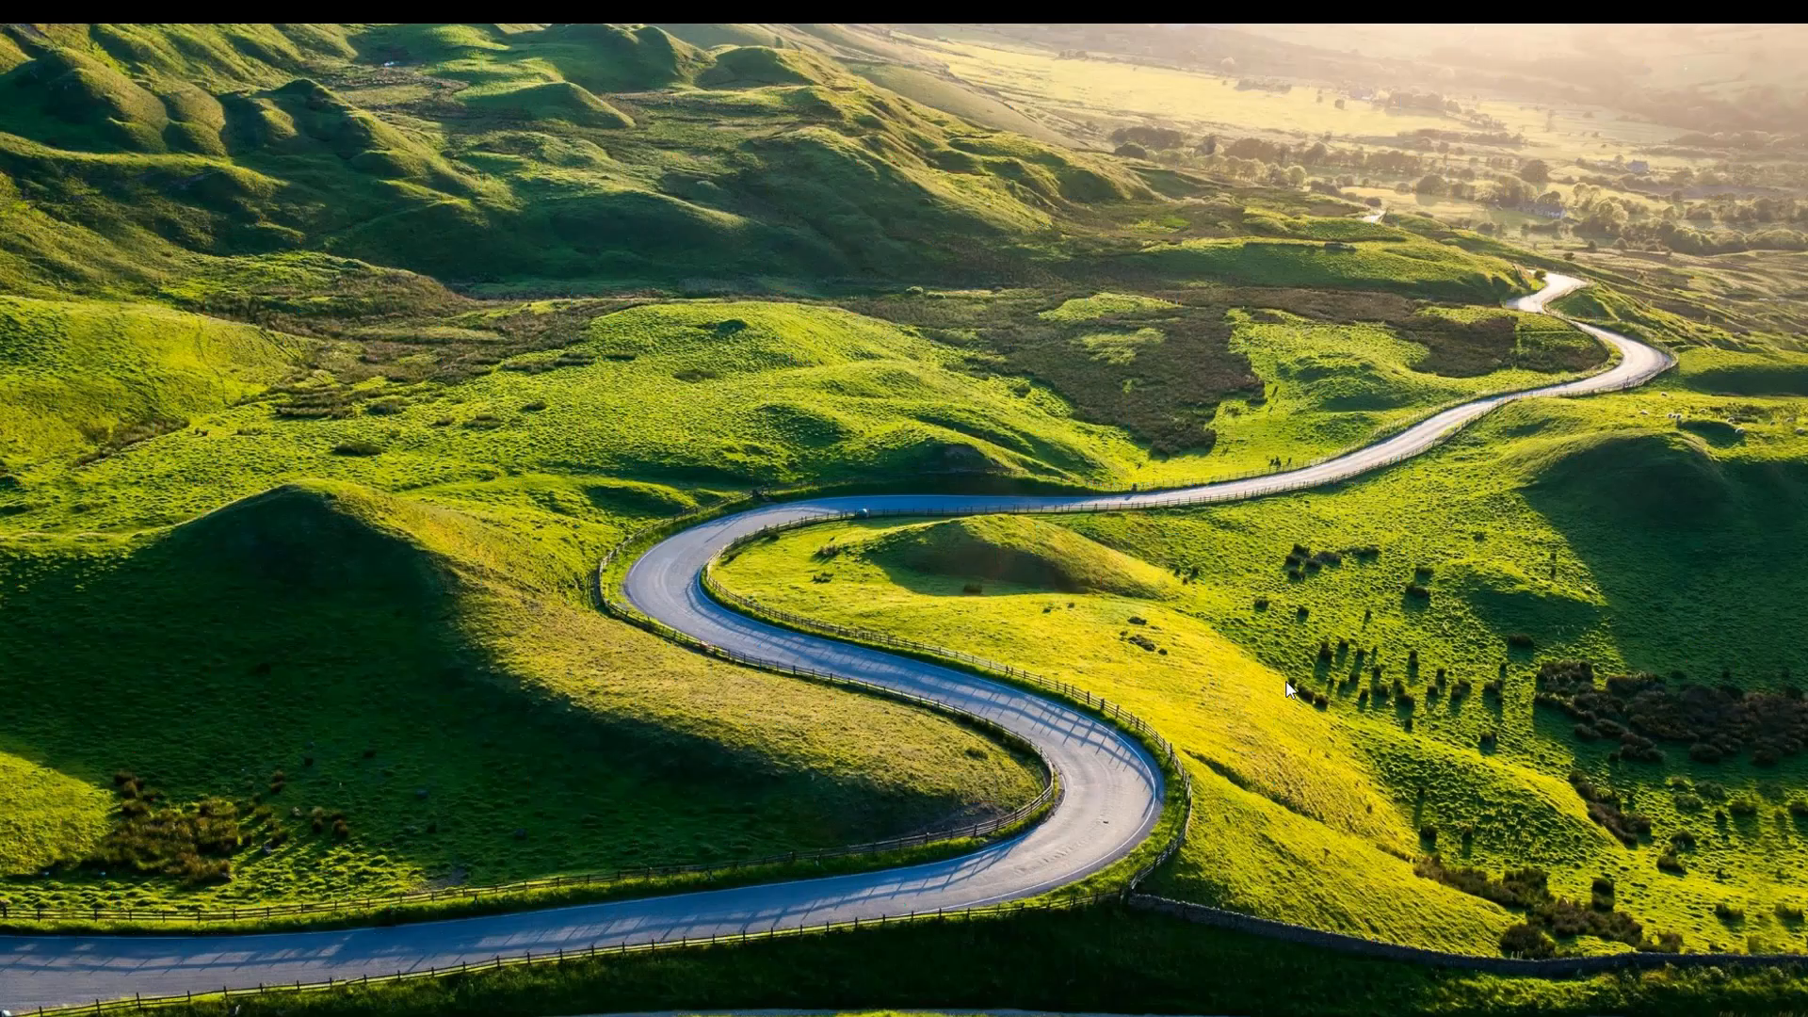
pyautogui.click(904, 625)
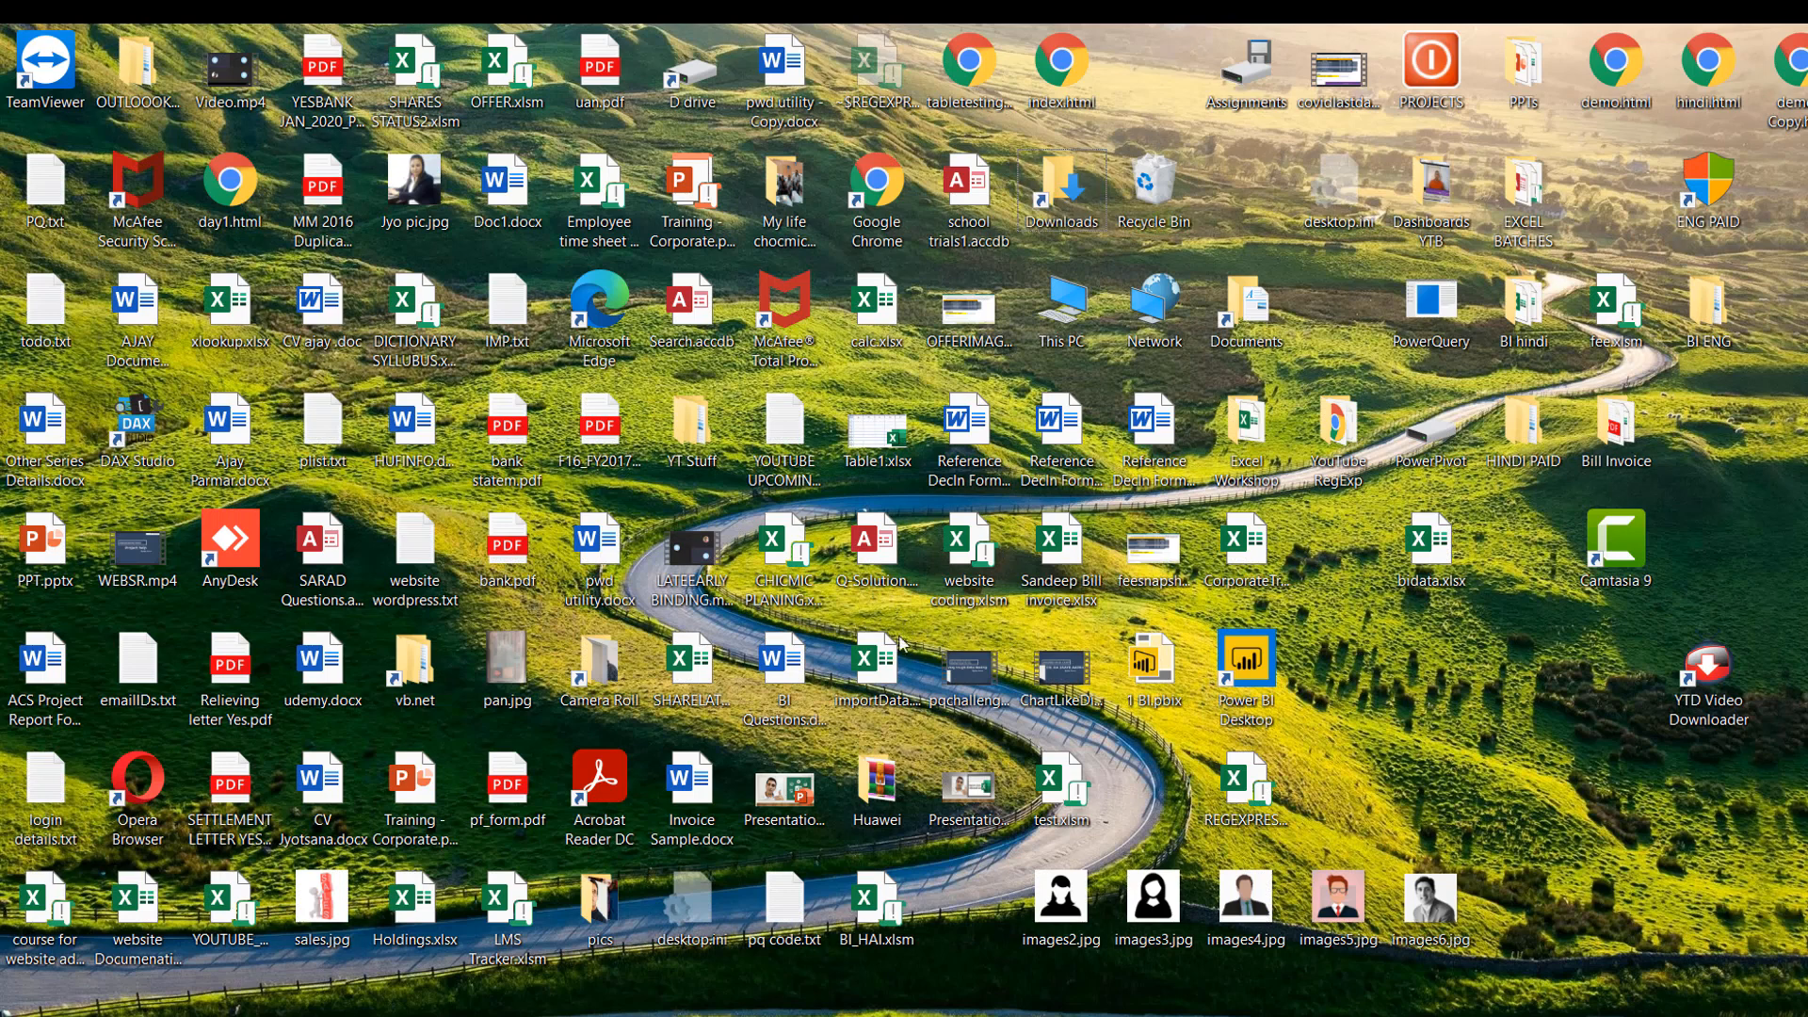
pyautogui.click(885, 661)
pyautogui.press('t')
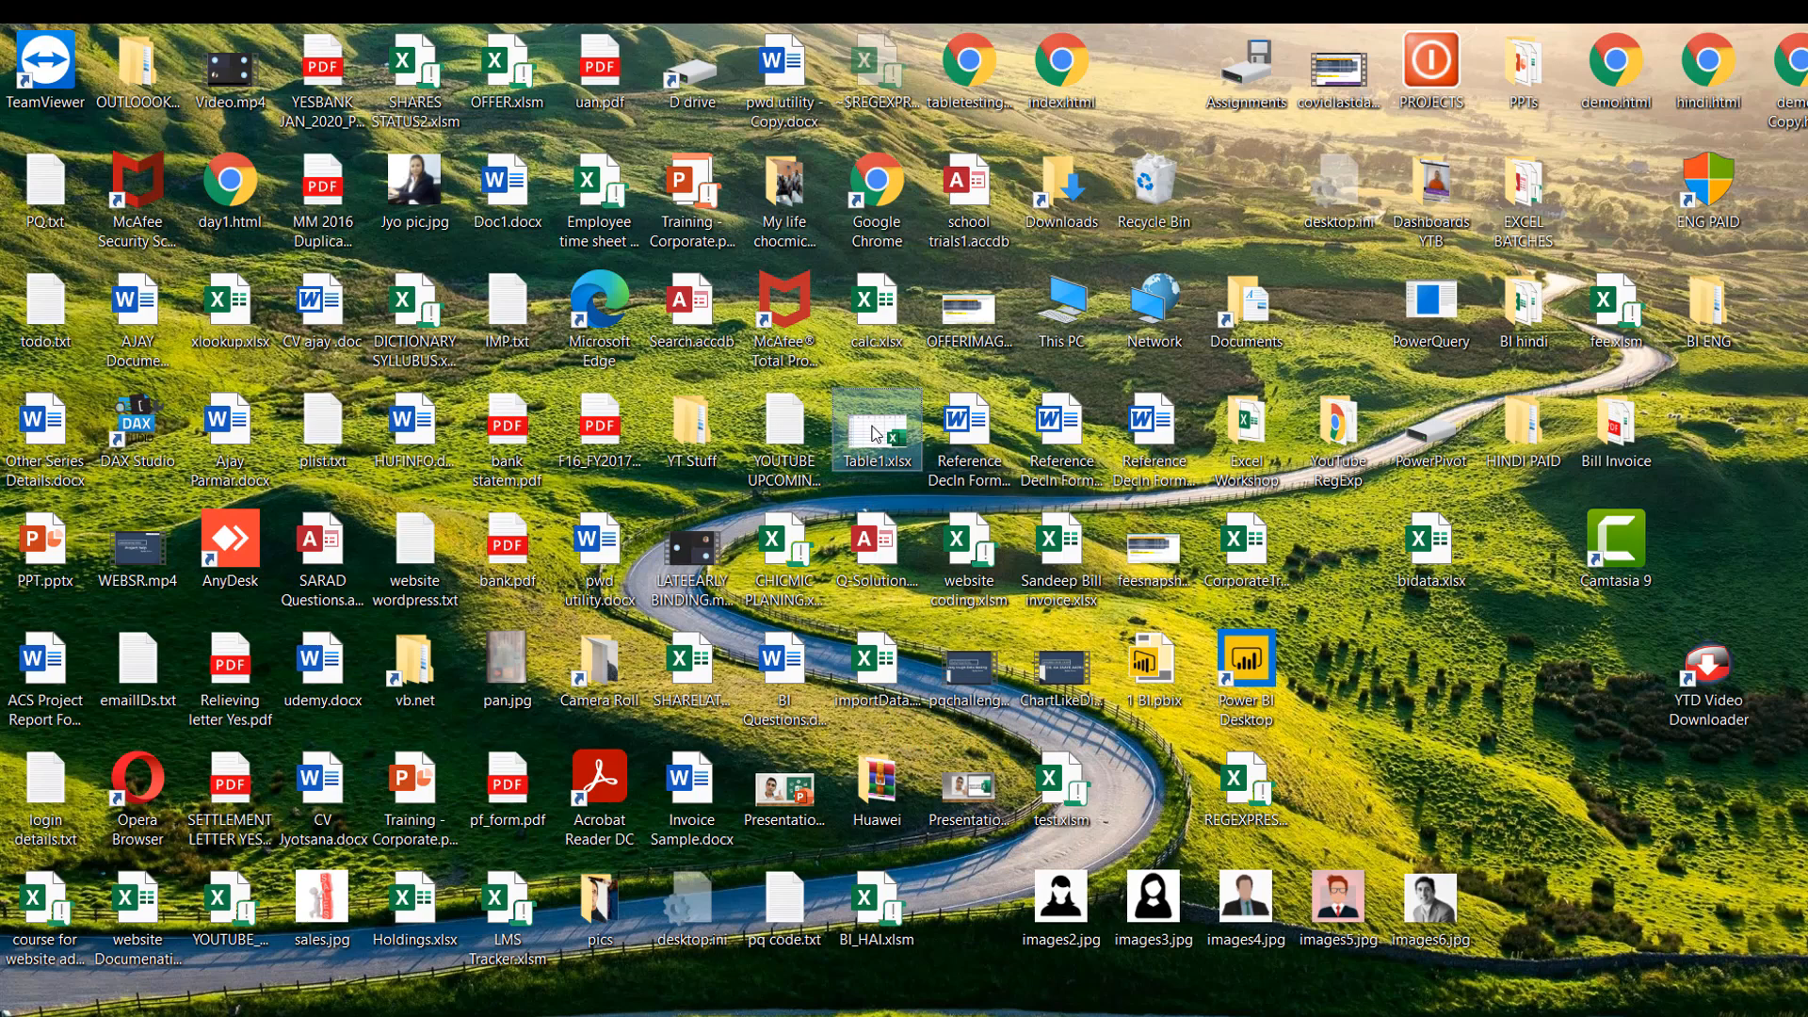
pyautogui.press('F5')
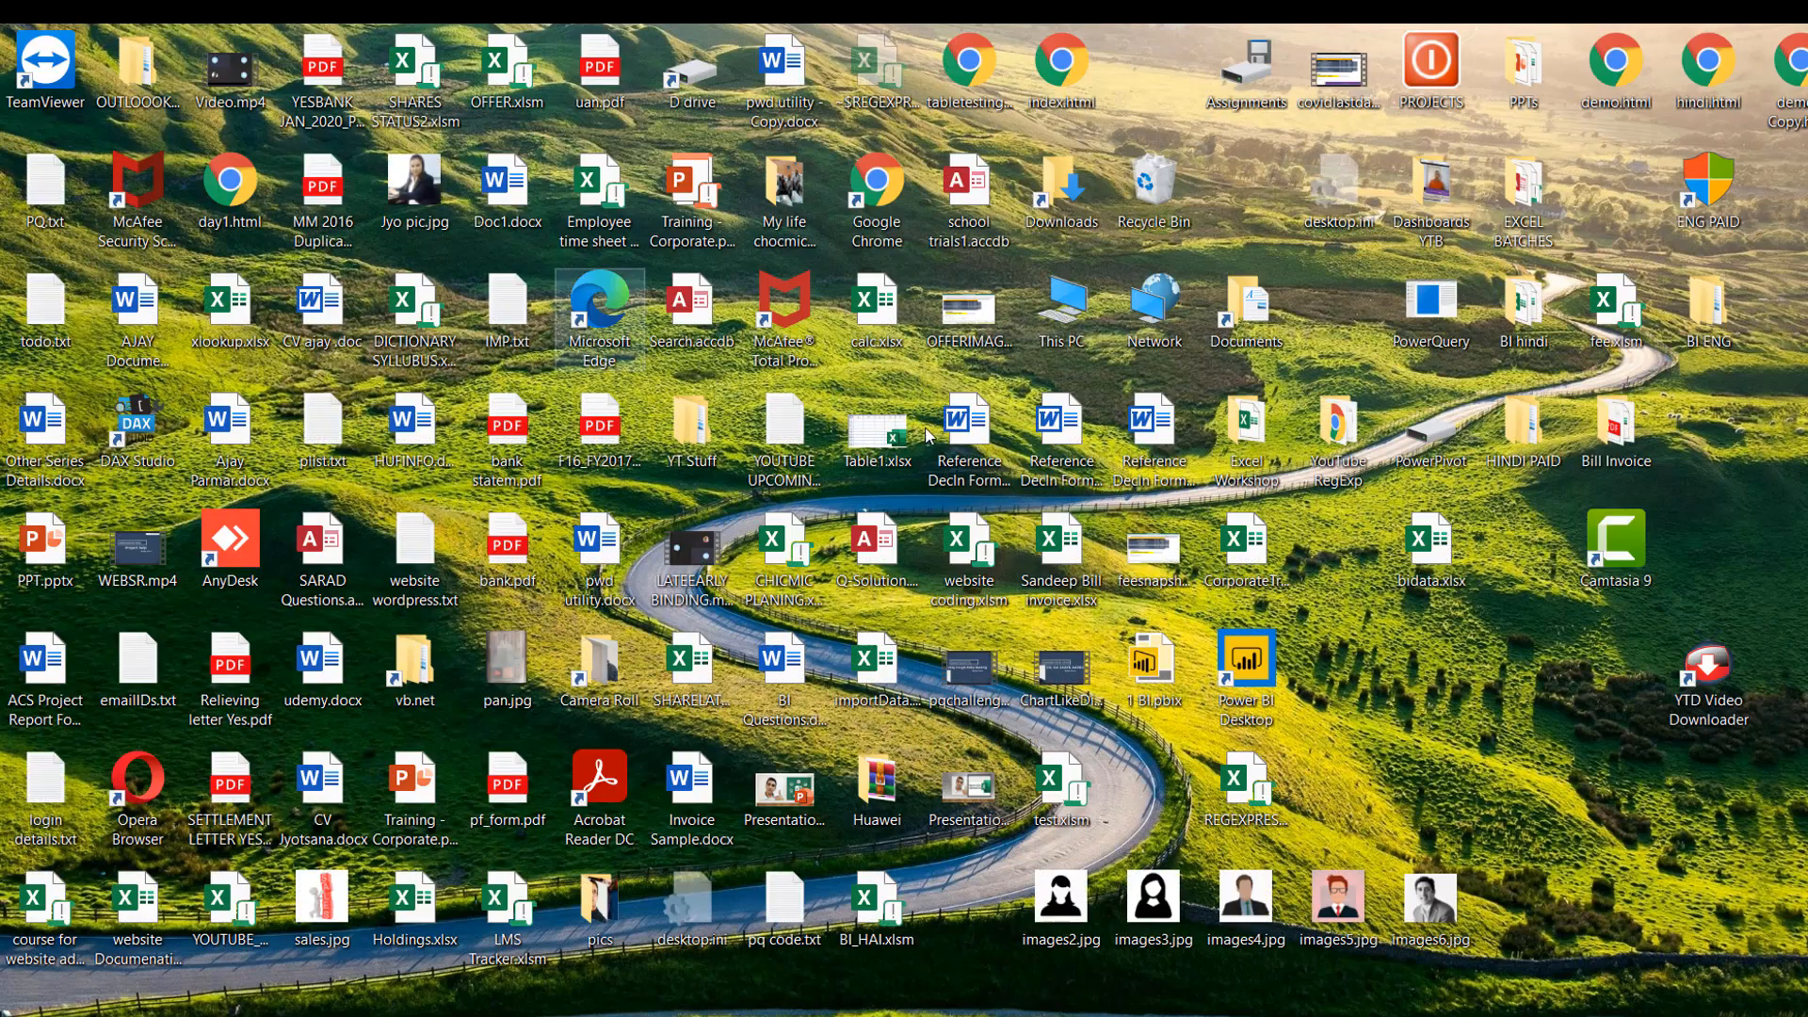
pyautogui.doubleClick(880, 431)
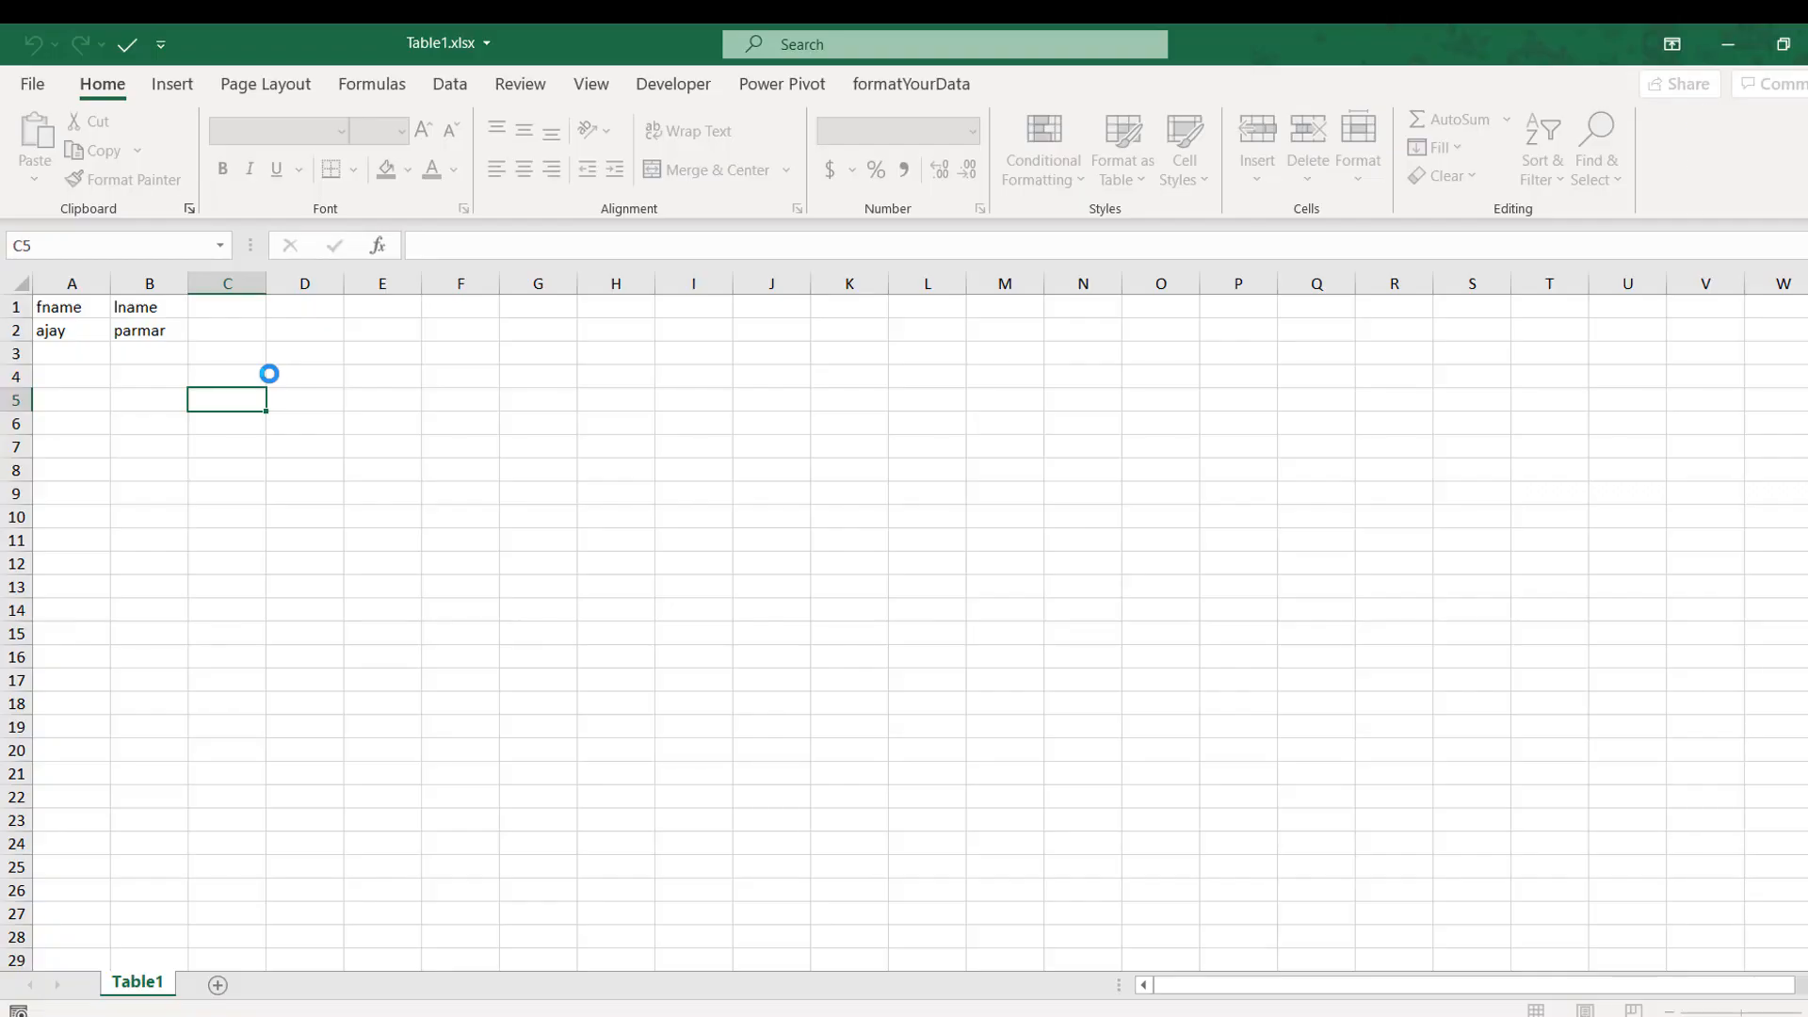
pyautogui.click(69, 306)
pyautogui.click(151, 331)
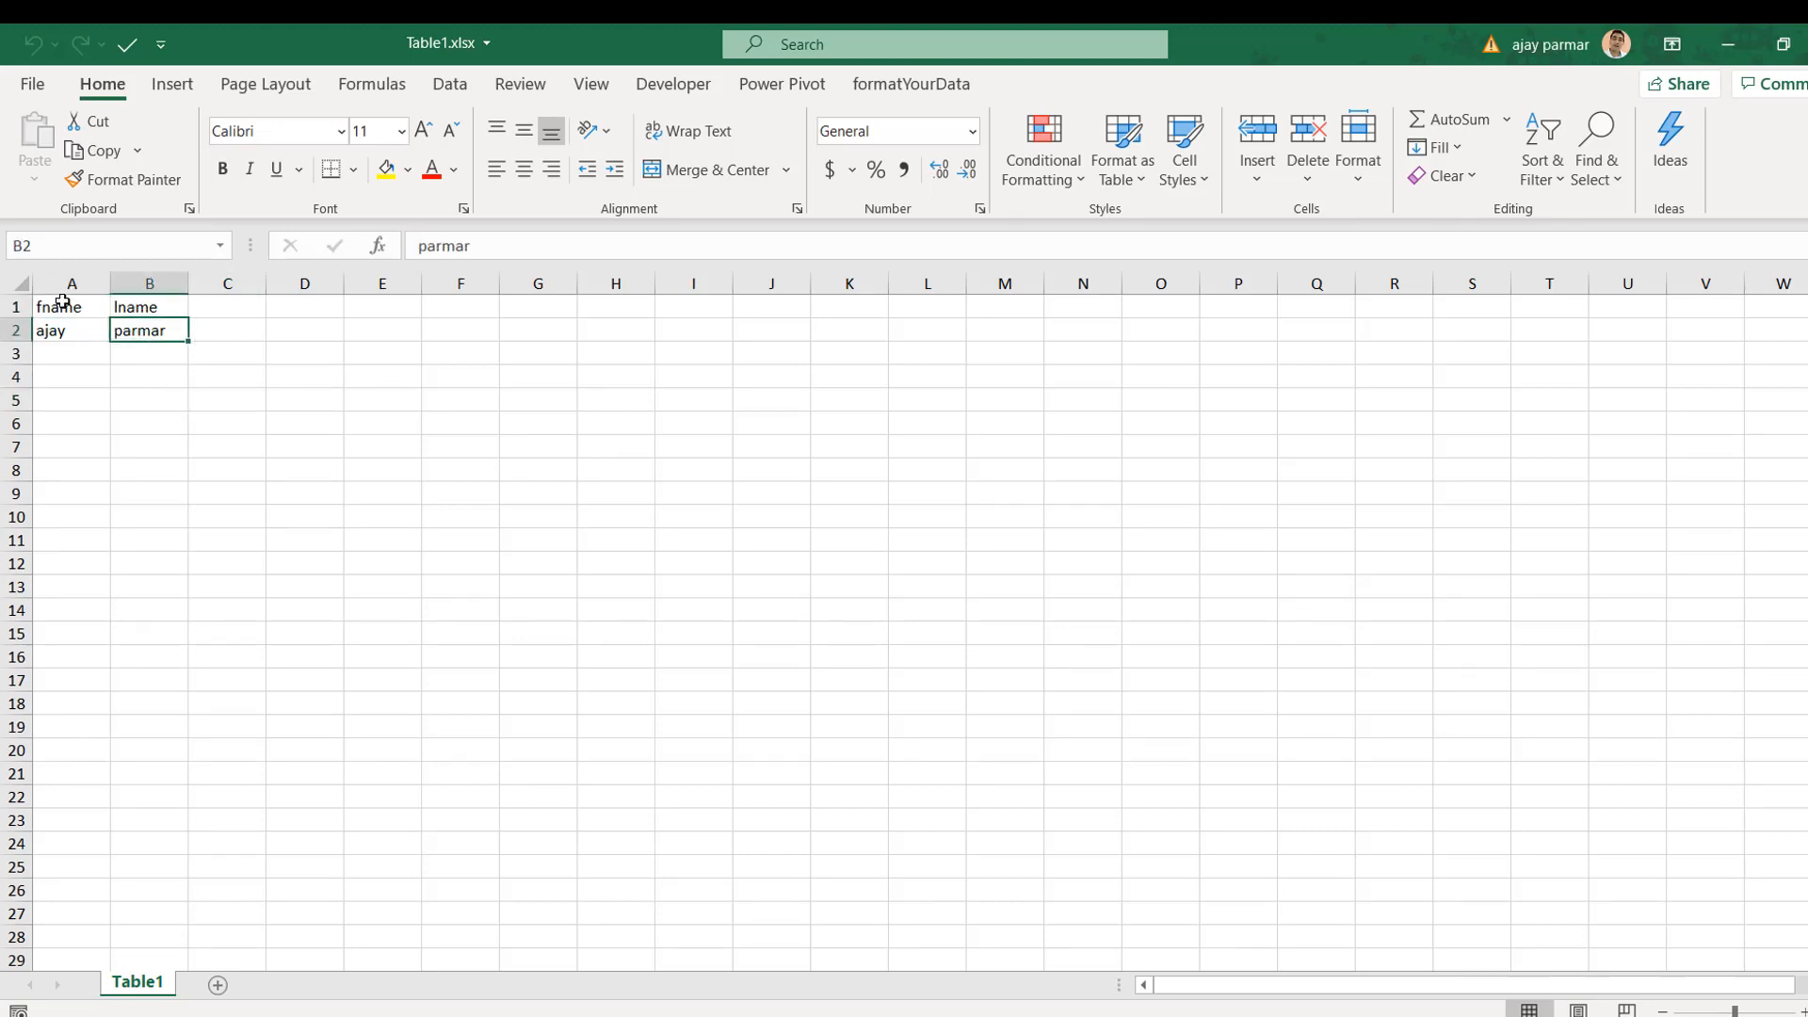
pyautogui.click(66, 307)
pyautogui.click(86, 328)
pyautogui.click(149, 328)
pyautogui.click(1805, 44)
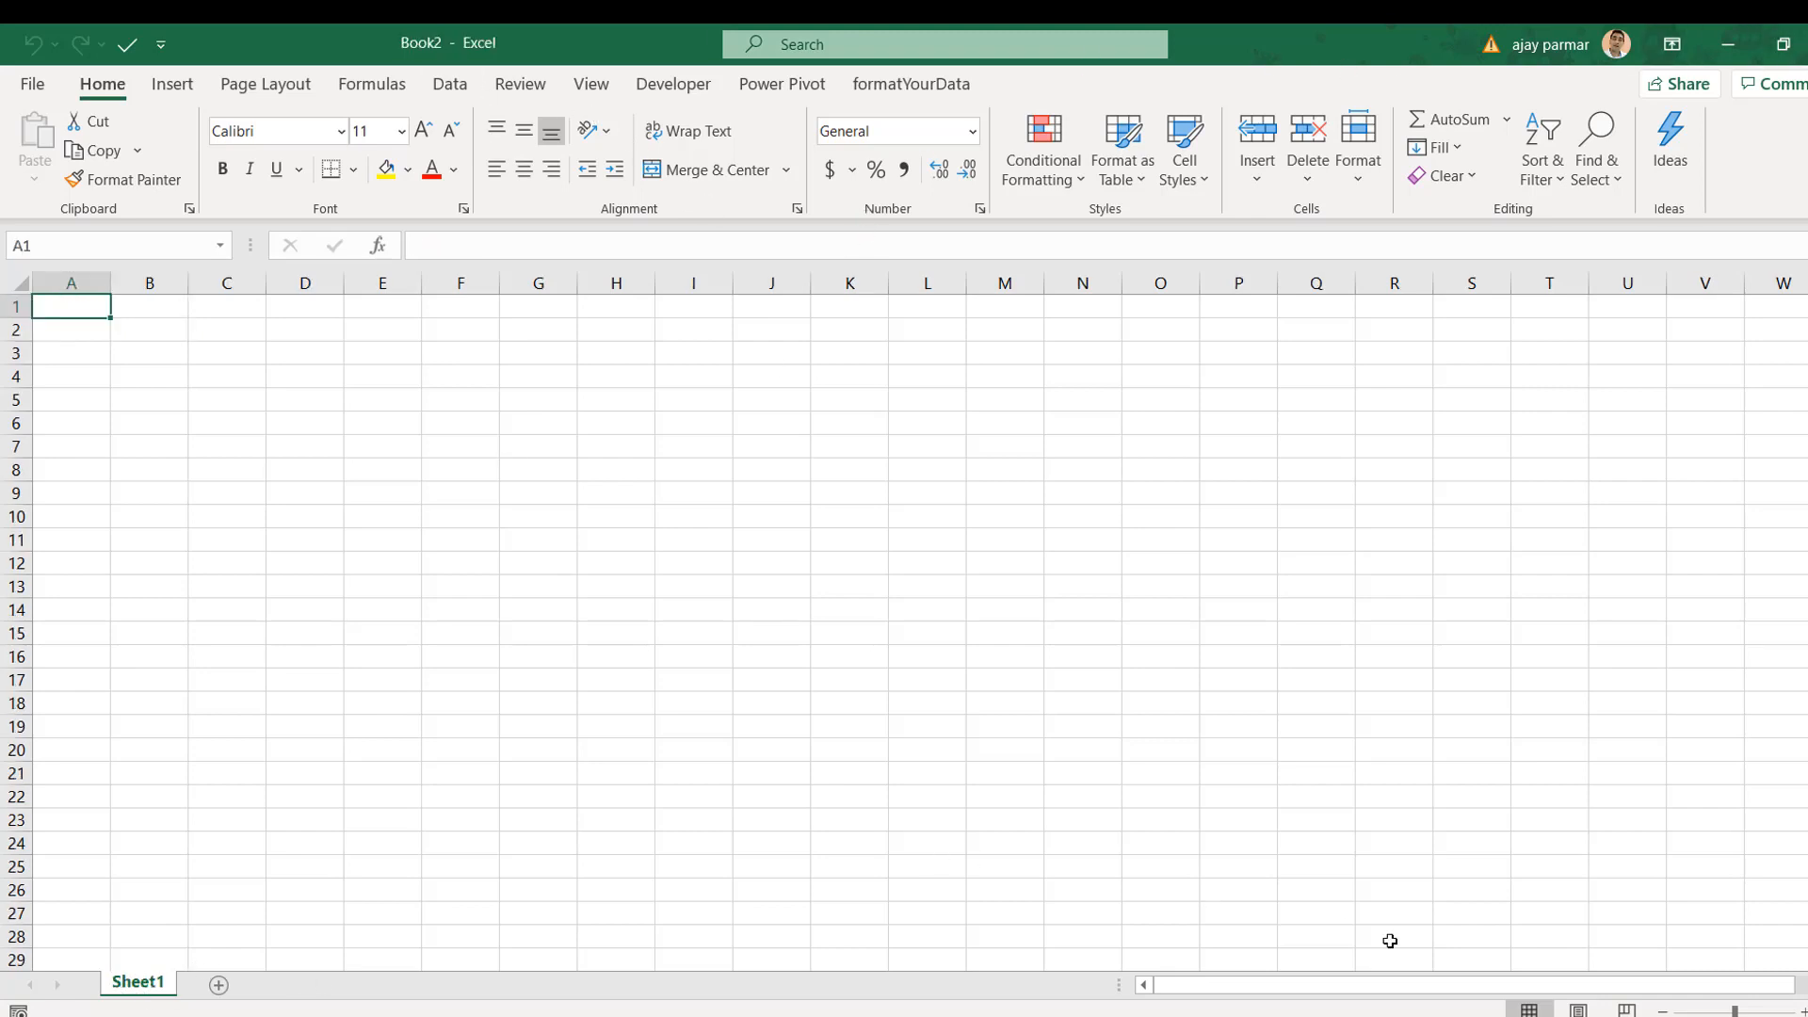
pyautogui.hotkey('alt', 'Tab')
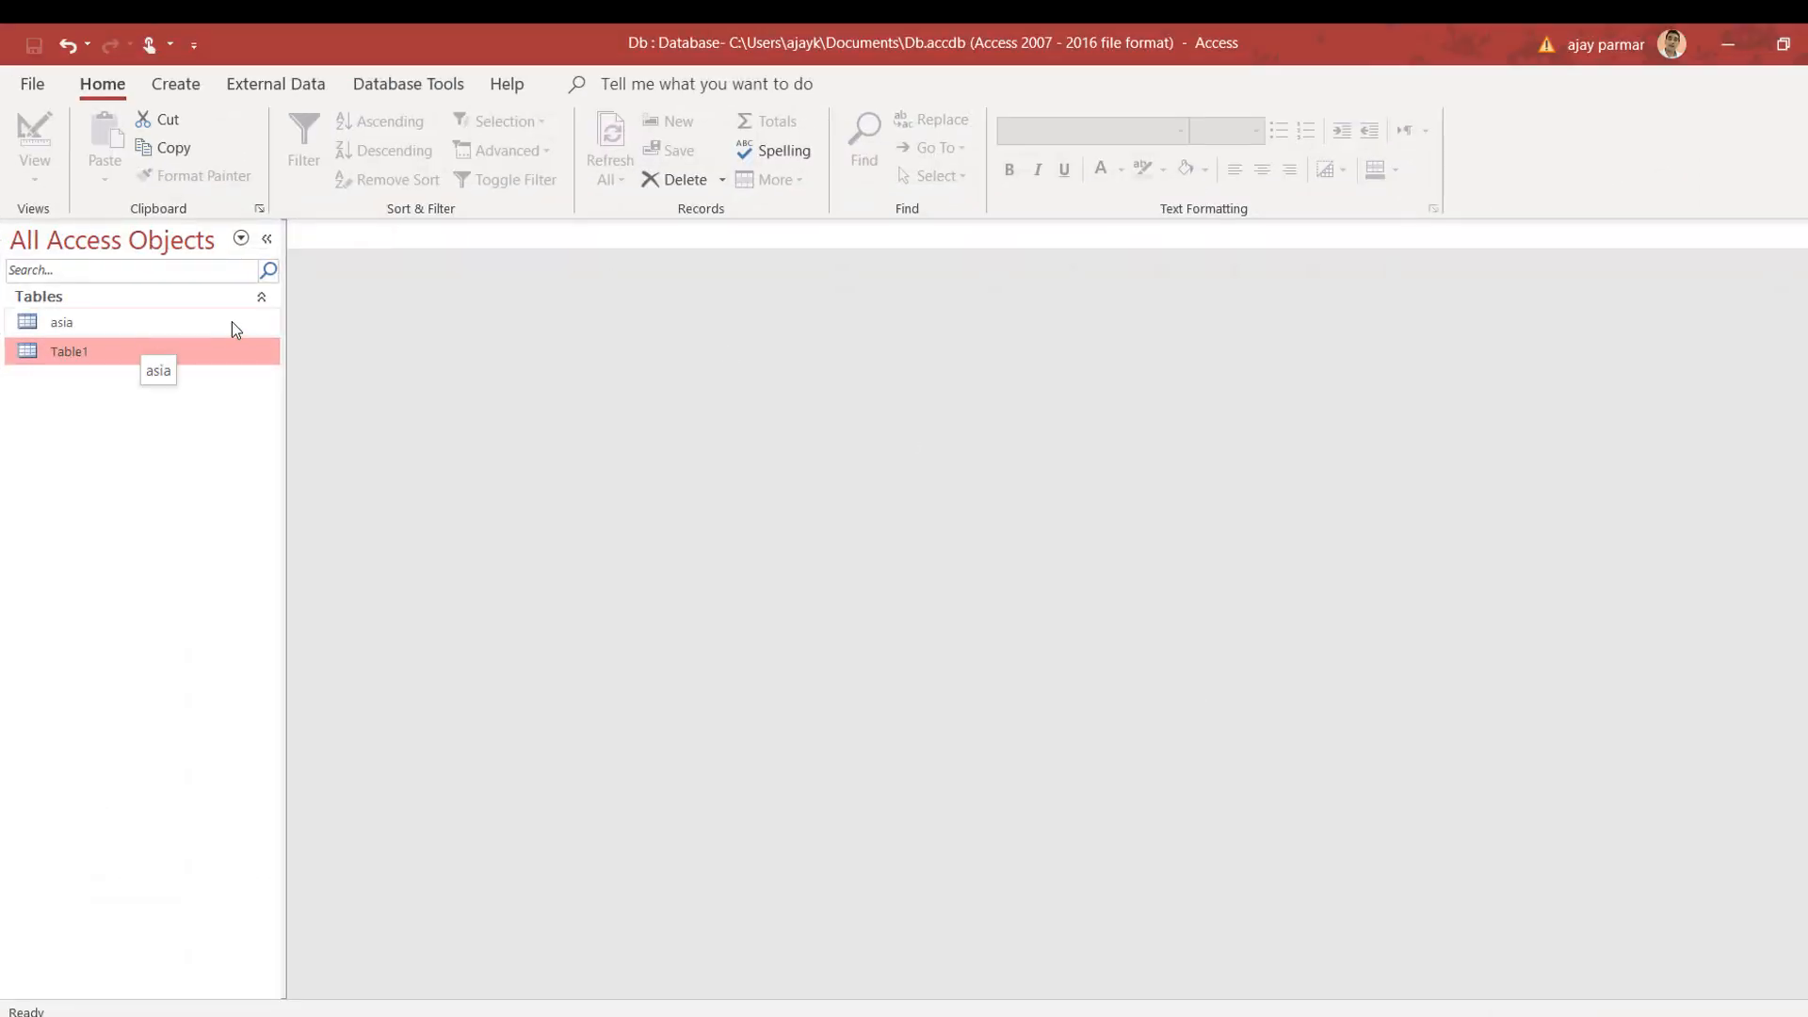
pyautogui.click(138, 330)
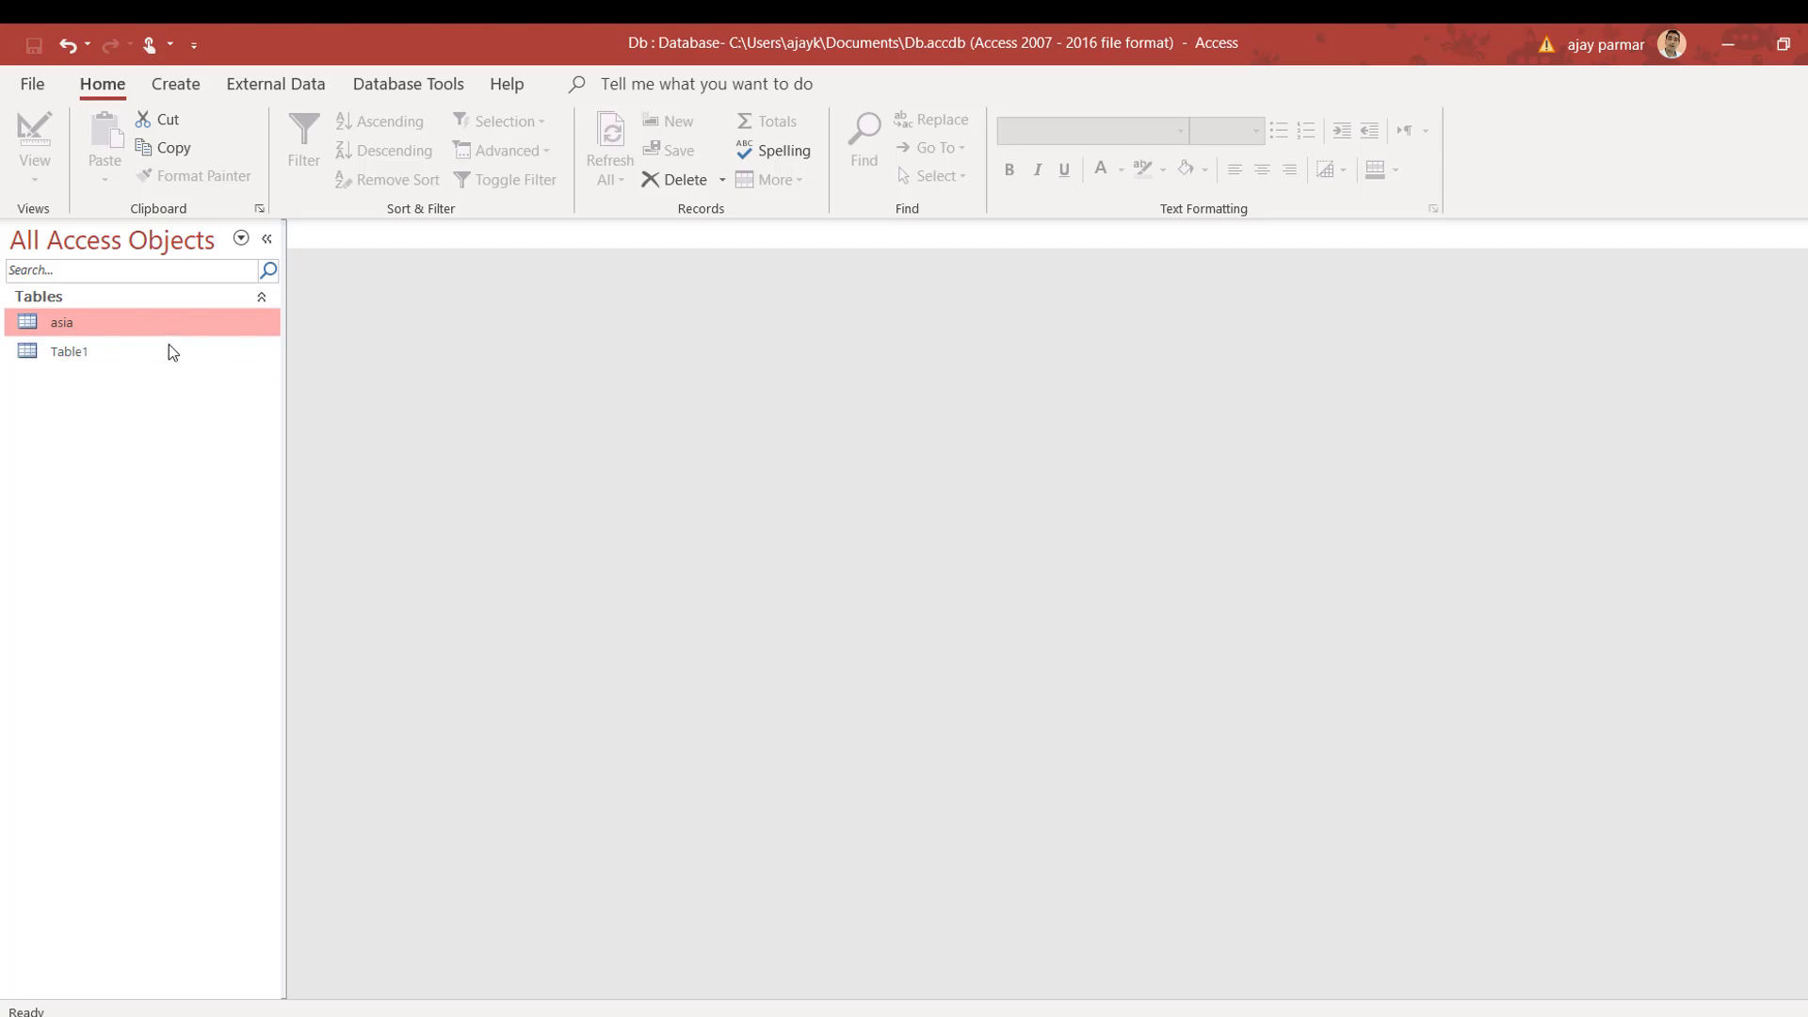
pyautogui.click(174, 348)
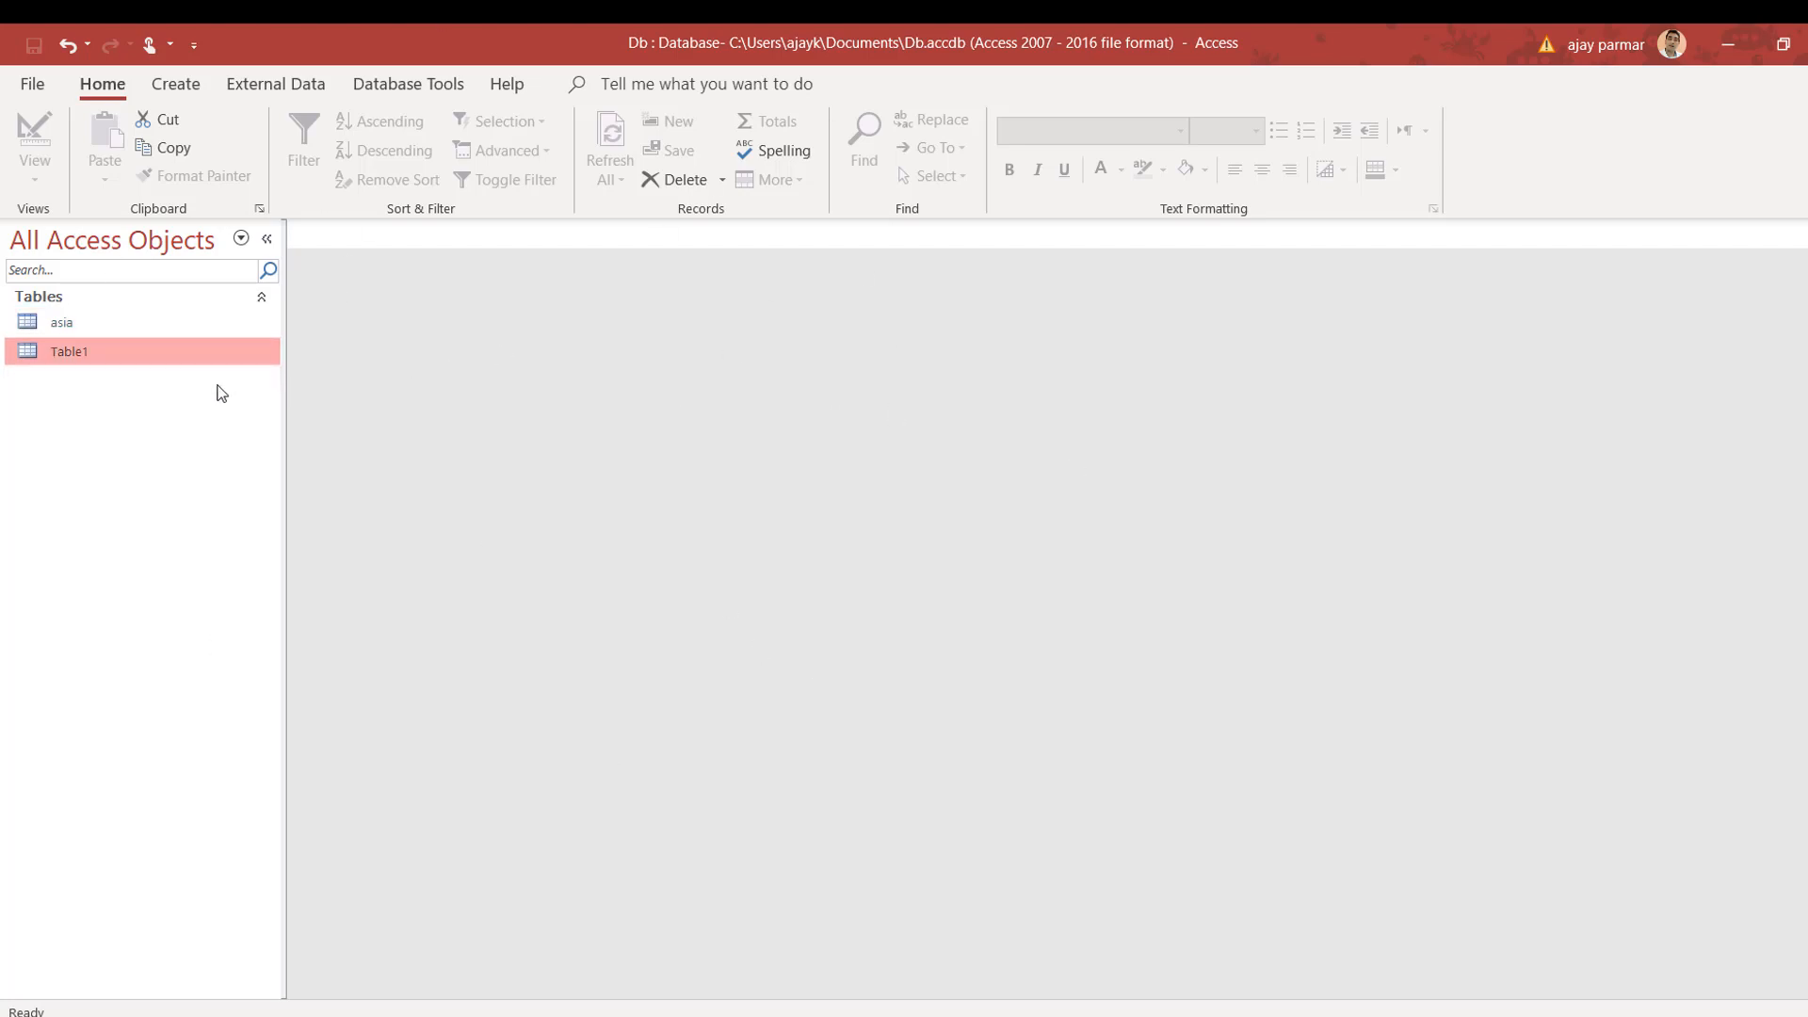
# Step: Rename the asia table to asia$
pyautogui.click(134, 324)
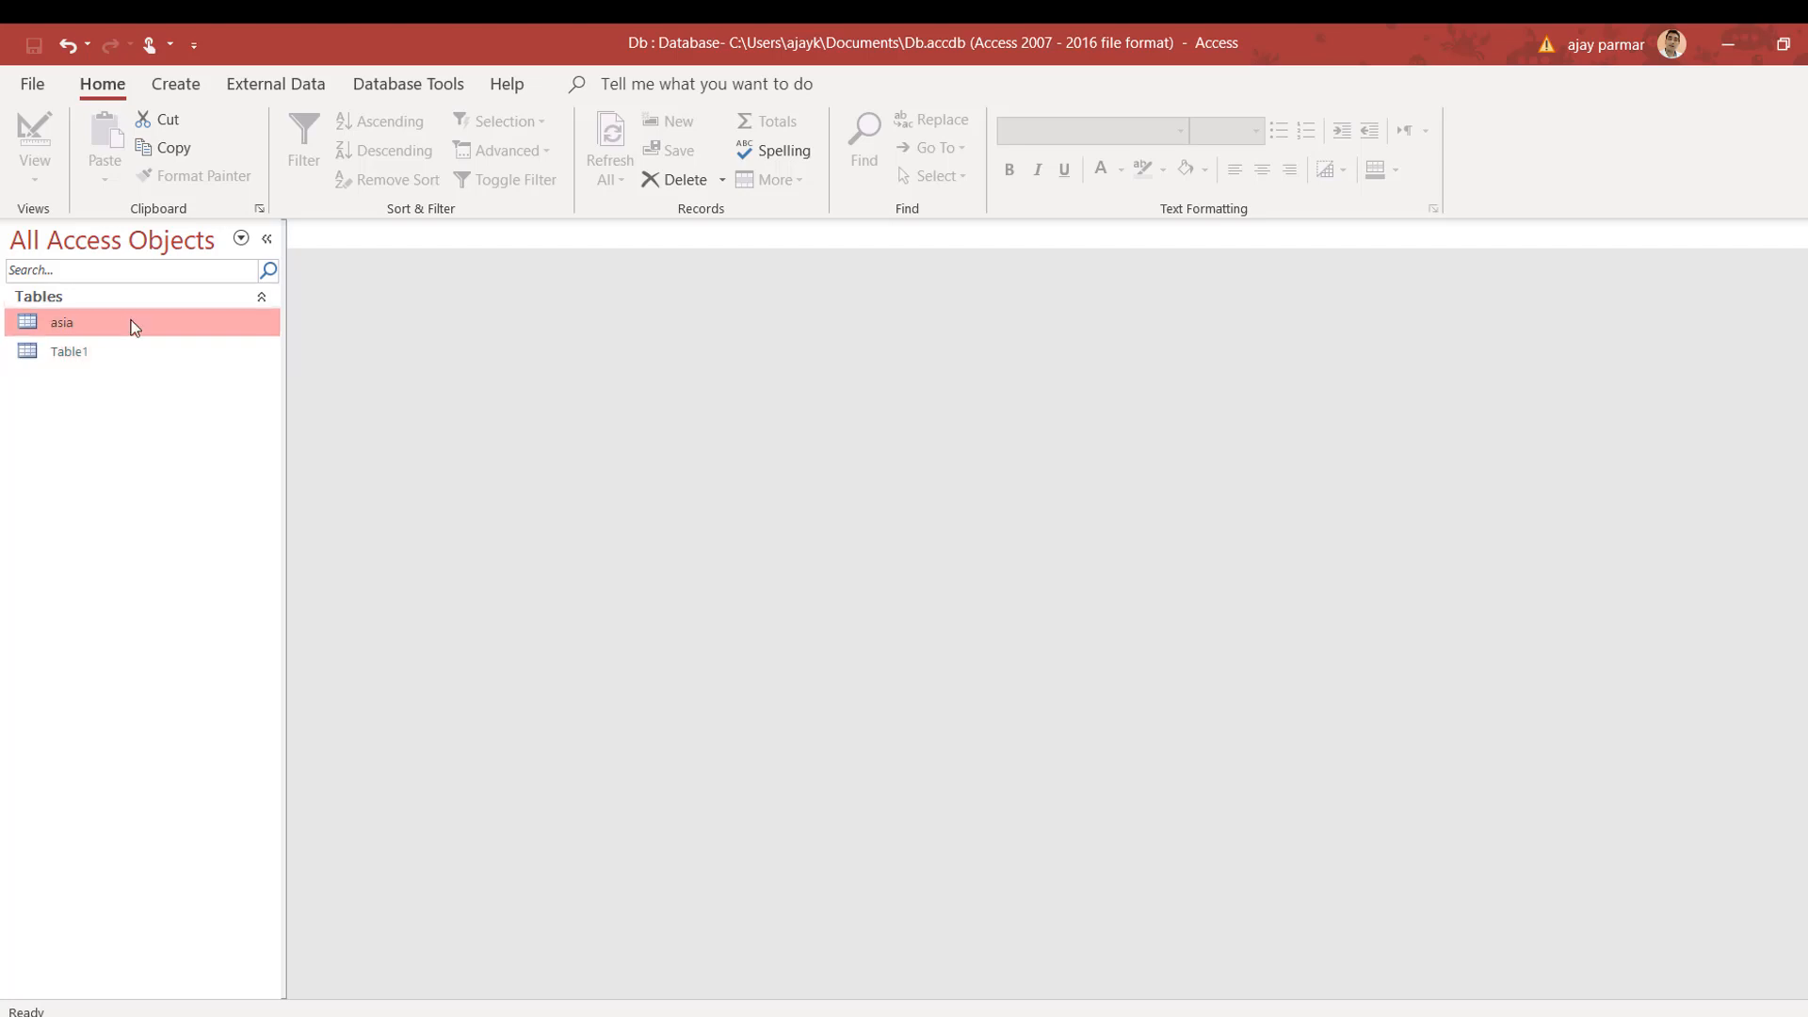
pyautogui.rightClick(133, 324)
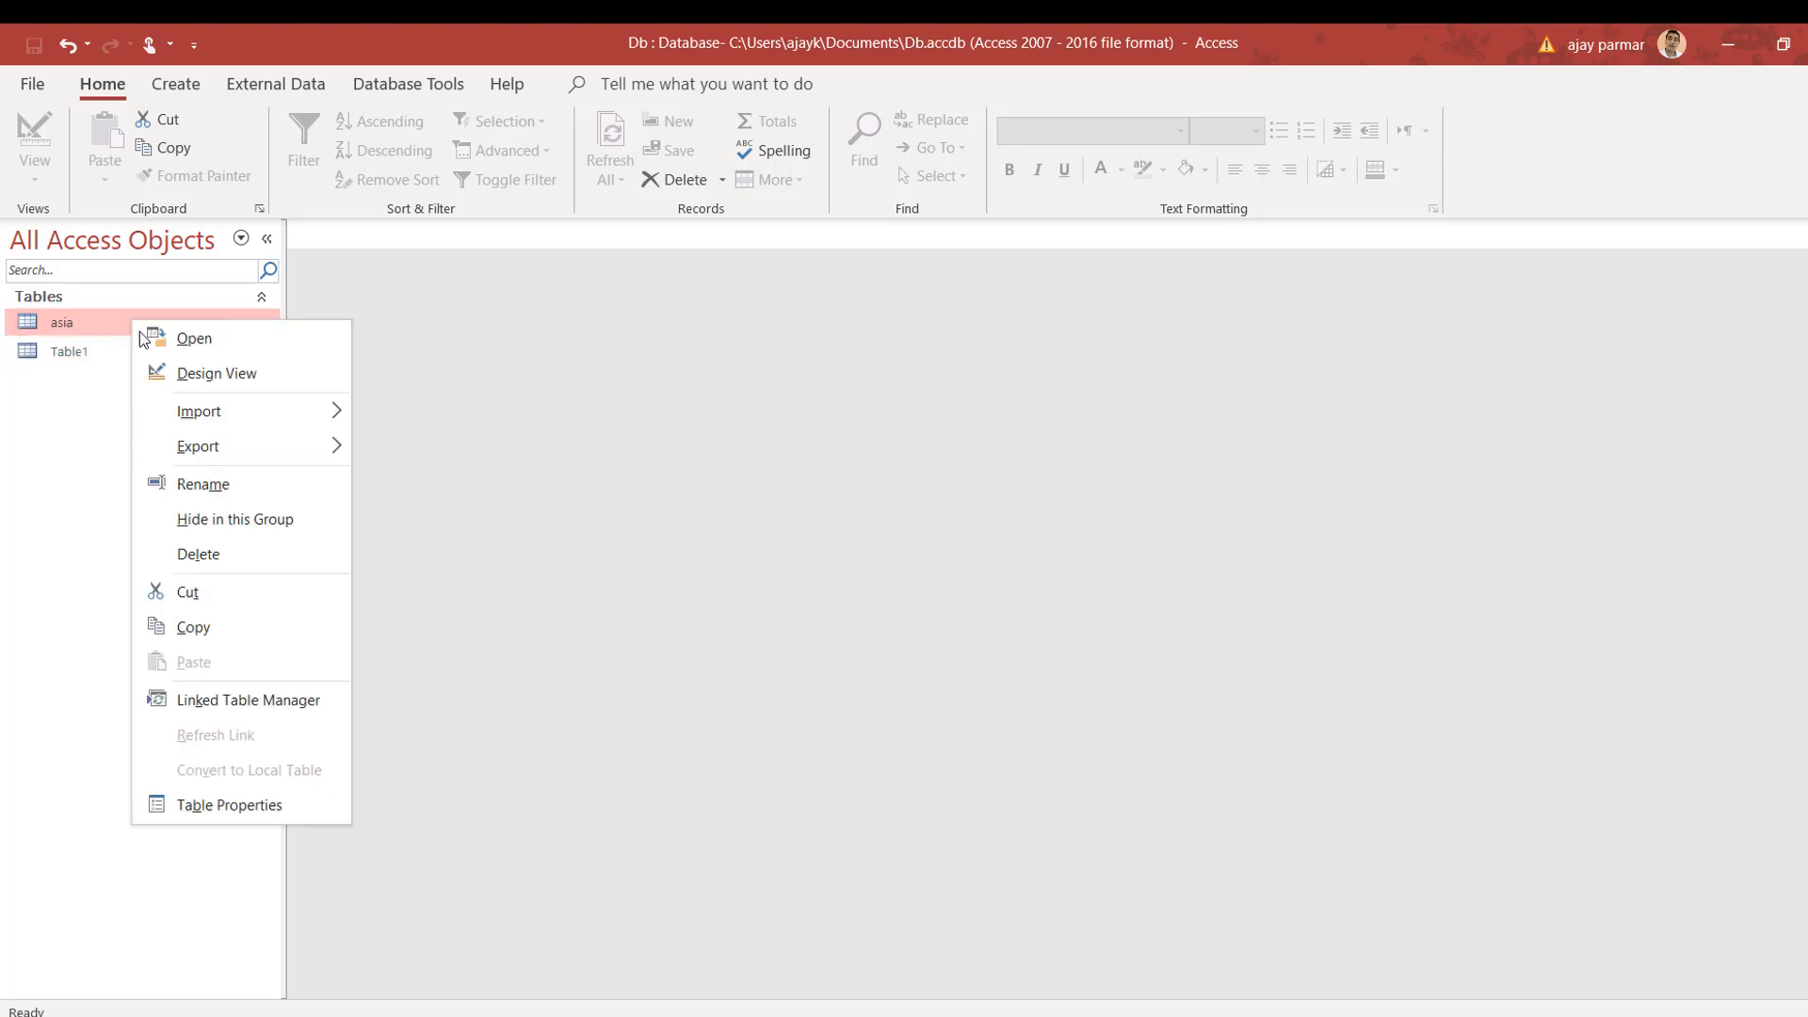
pyautogui.click(224, 487)
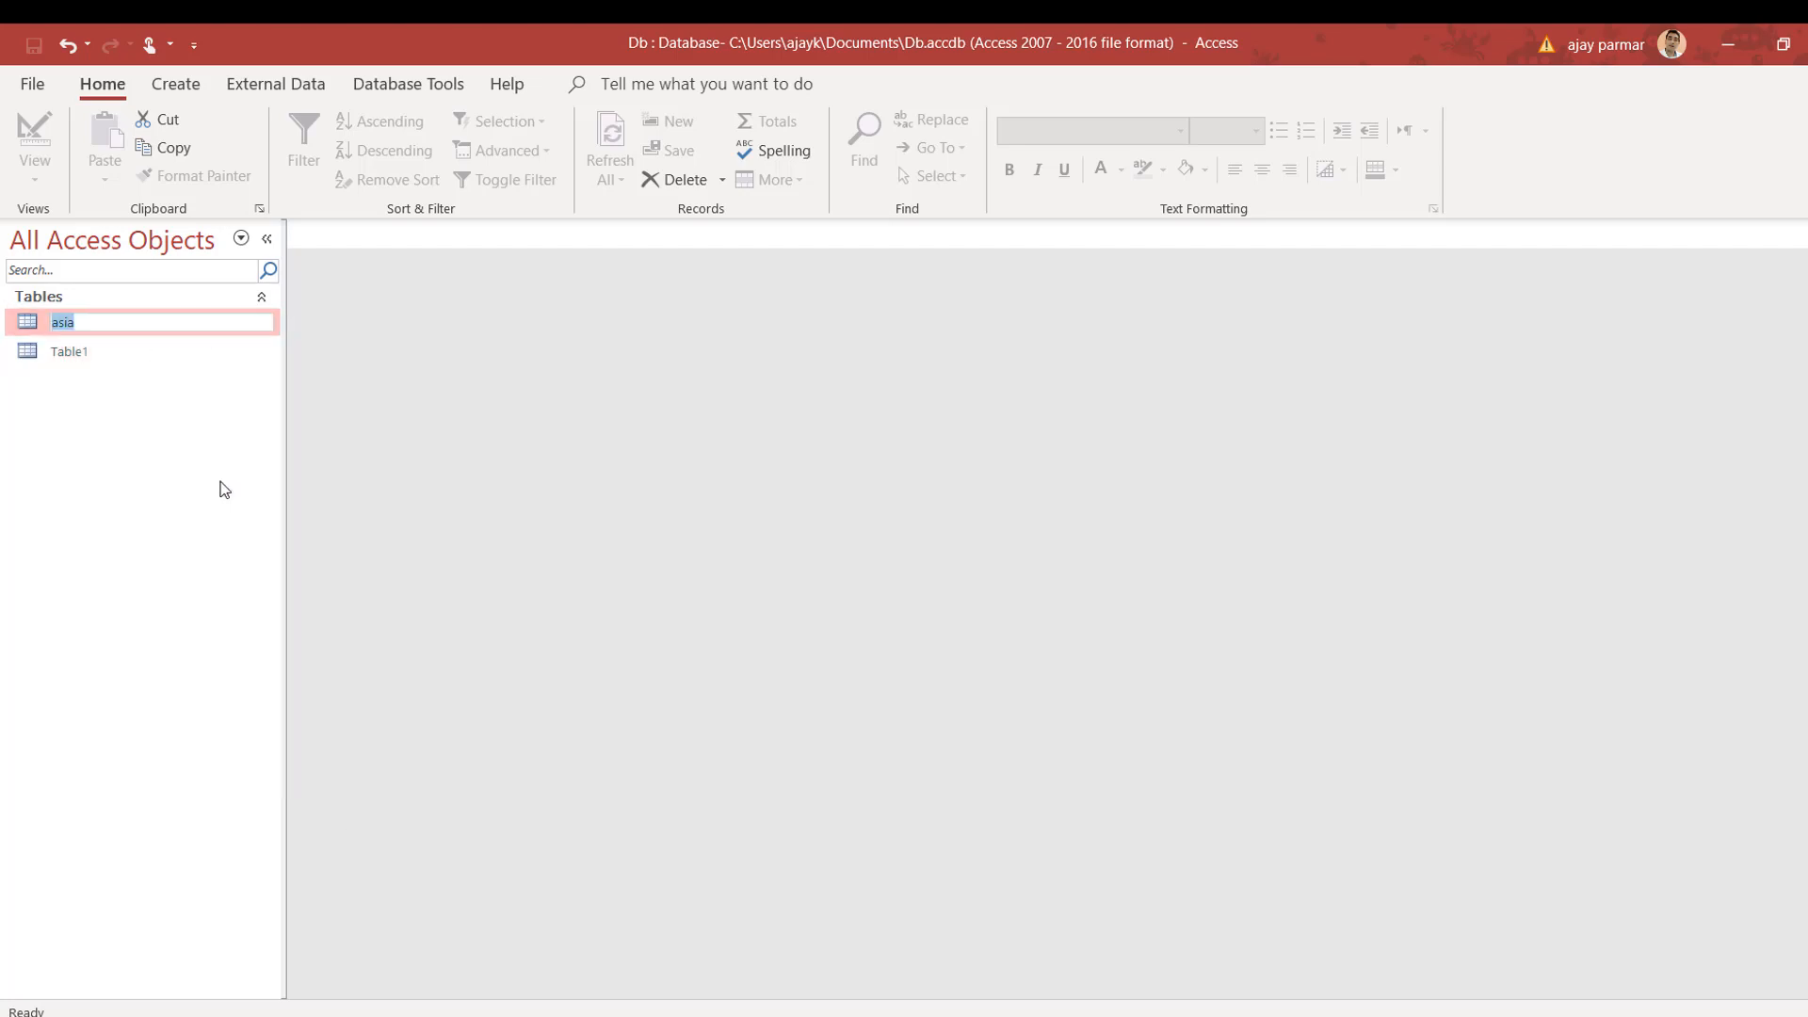
pyautogui.click(110, 330)
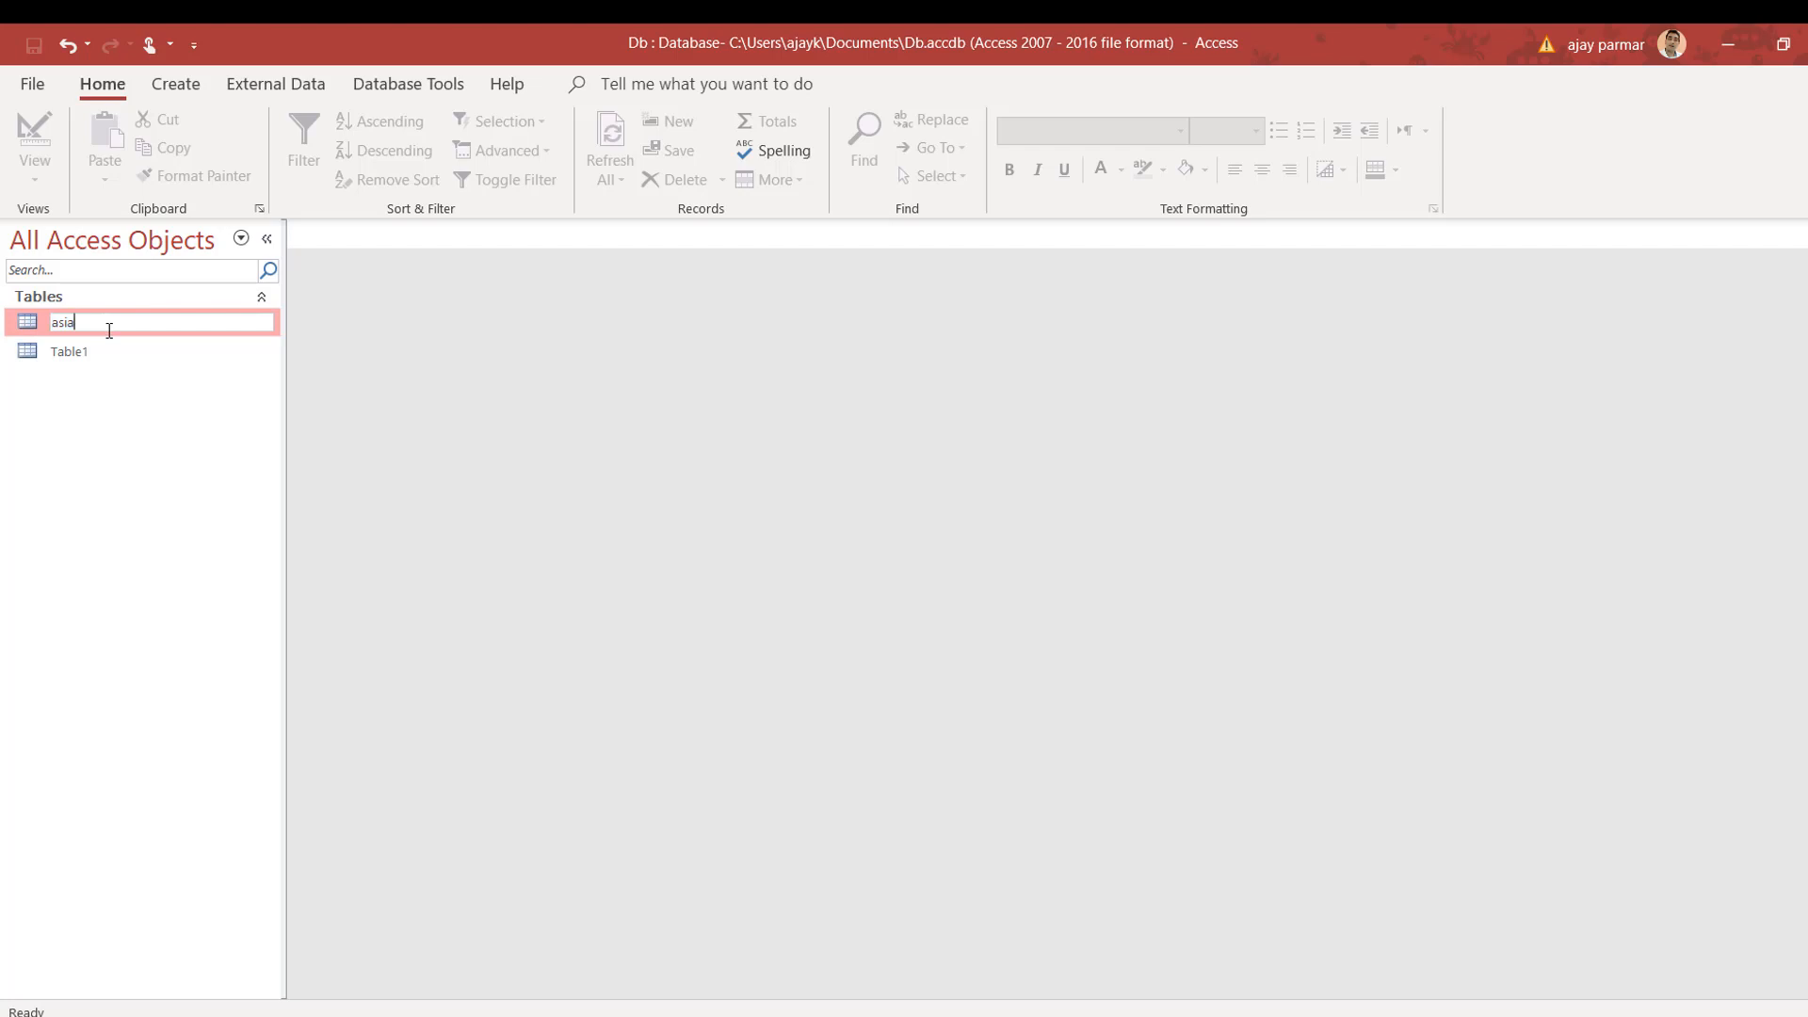
pyautogui.write('$')
pyautogui.press('Return')
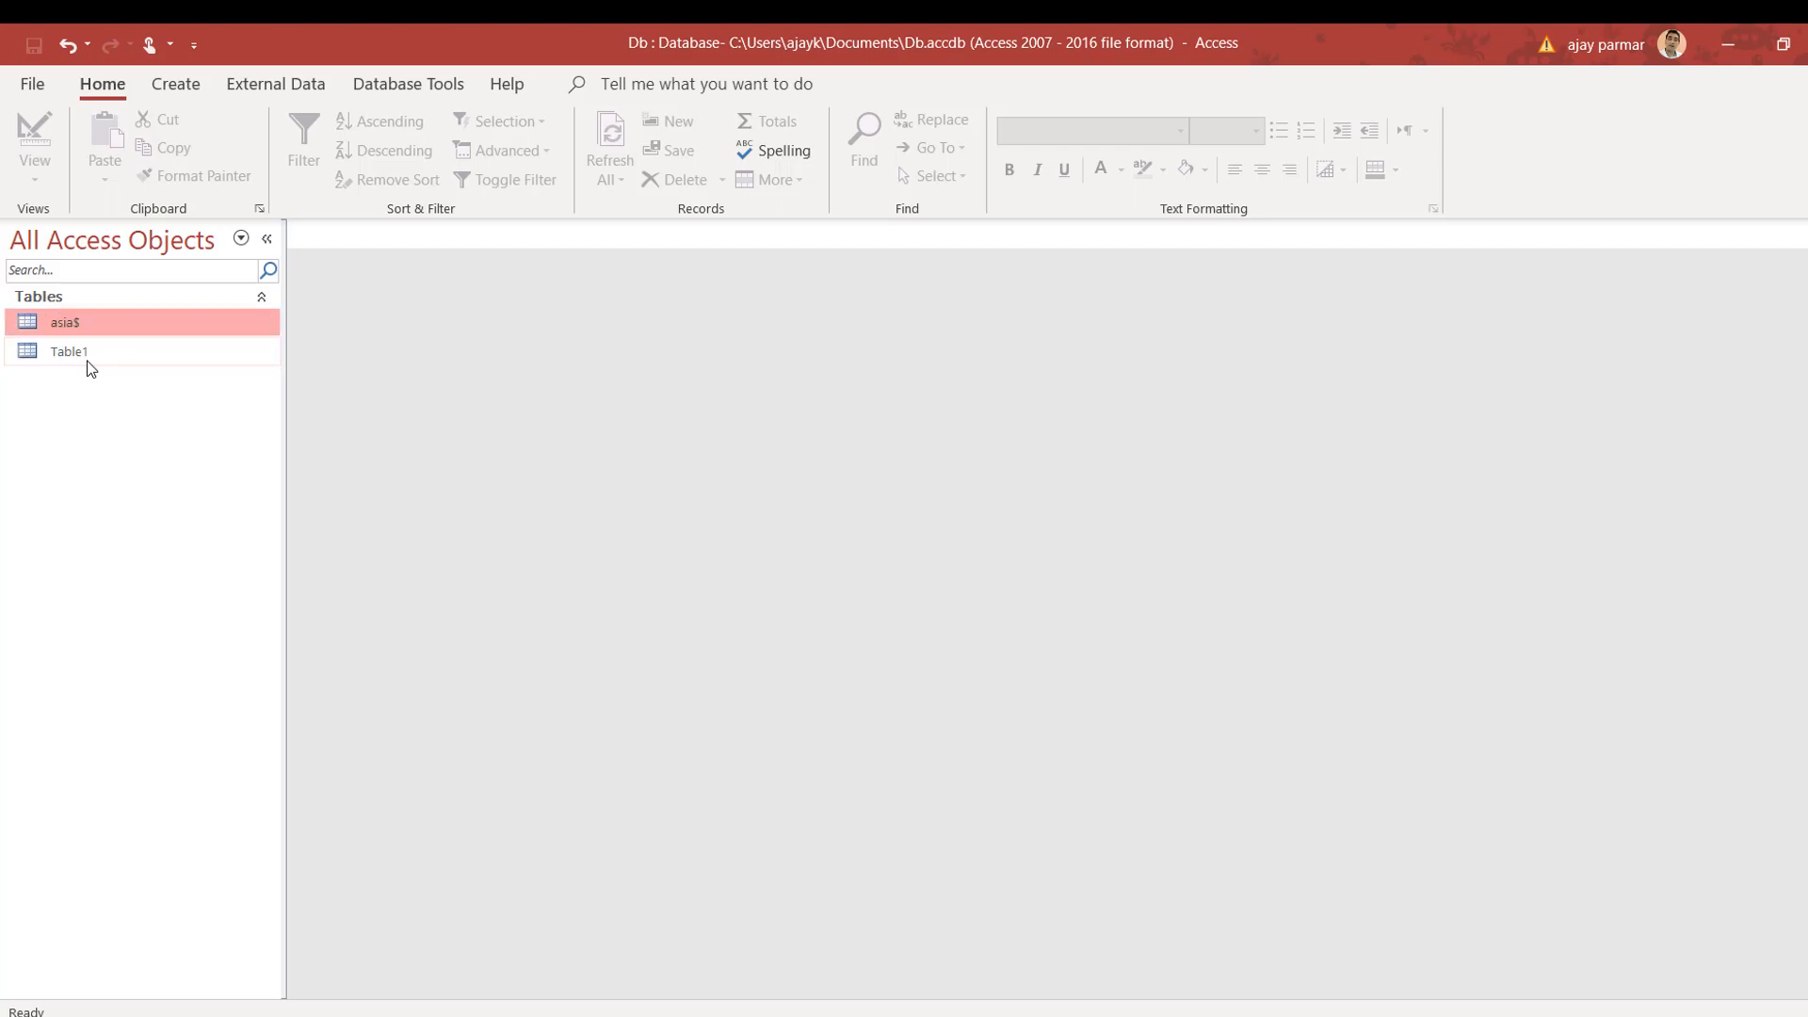
pyautogui.click(86, 361)
# Step: Correct the table name from asia$ to asiaT
pyautogui.click(122, 317)
pyautogui.rightClick(121, 318)
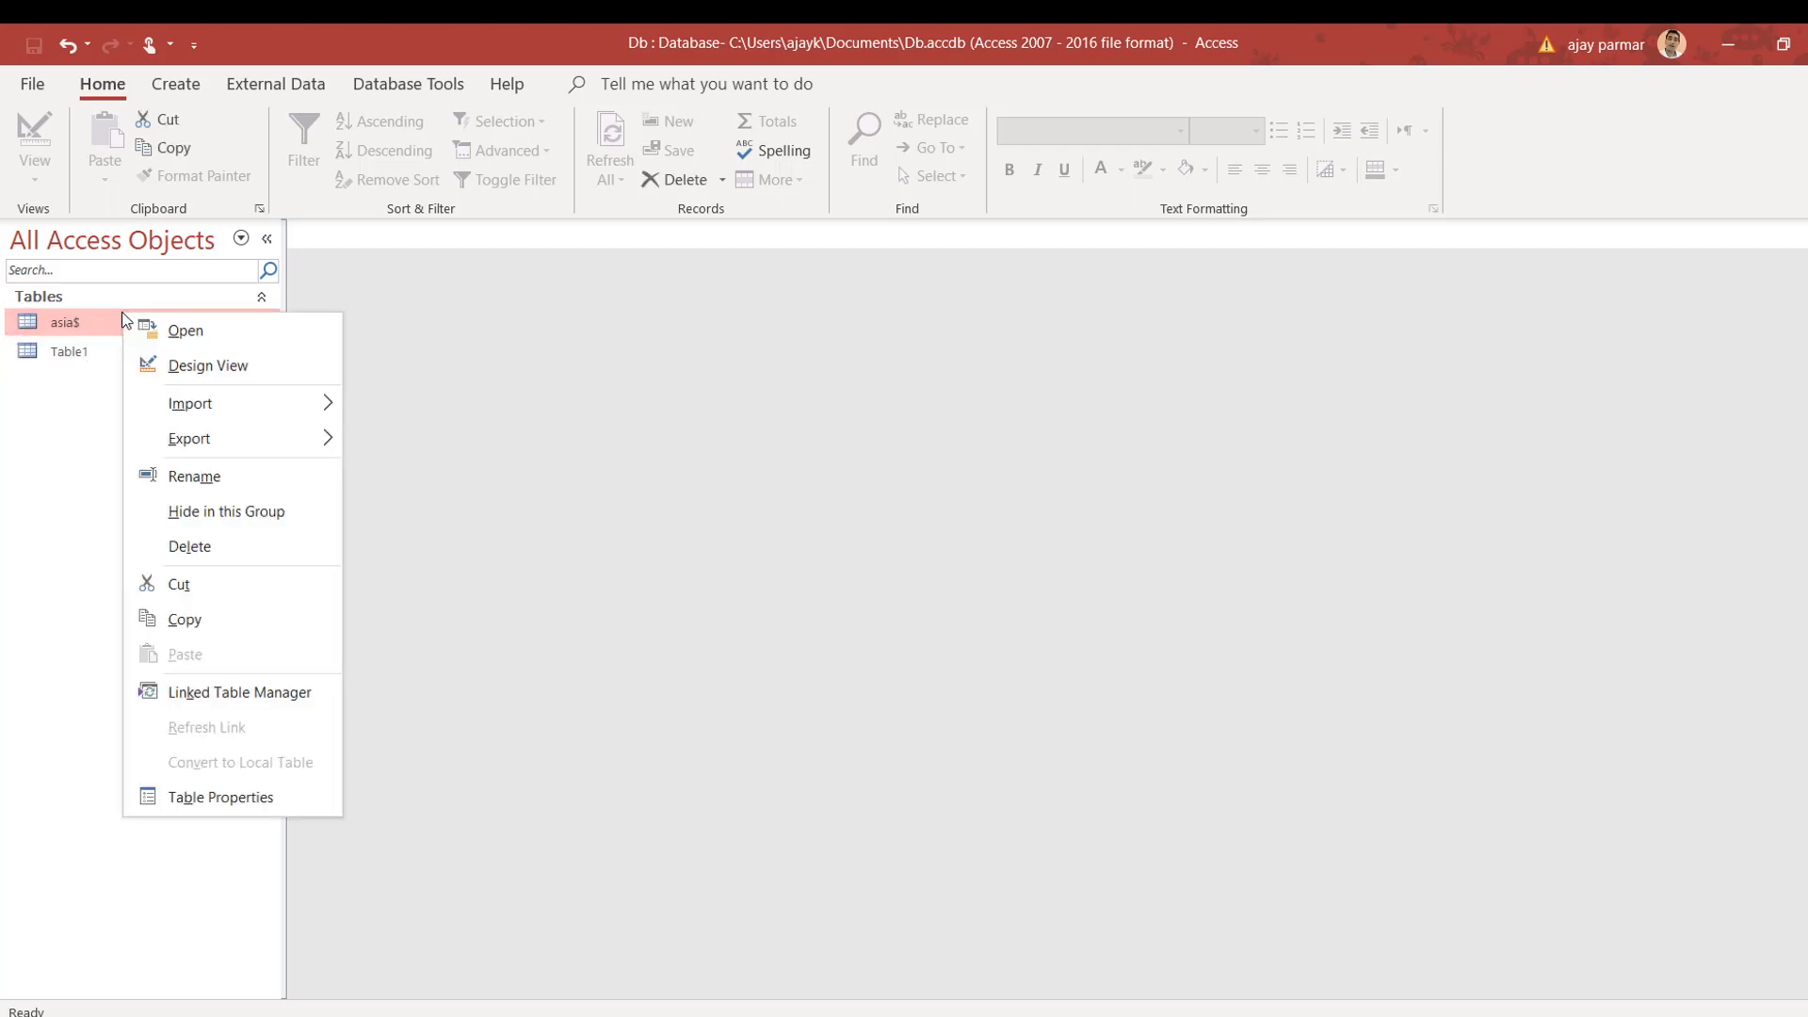
pyautogui.click(98, 323)
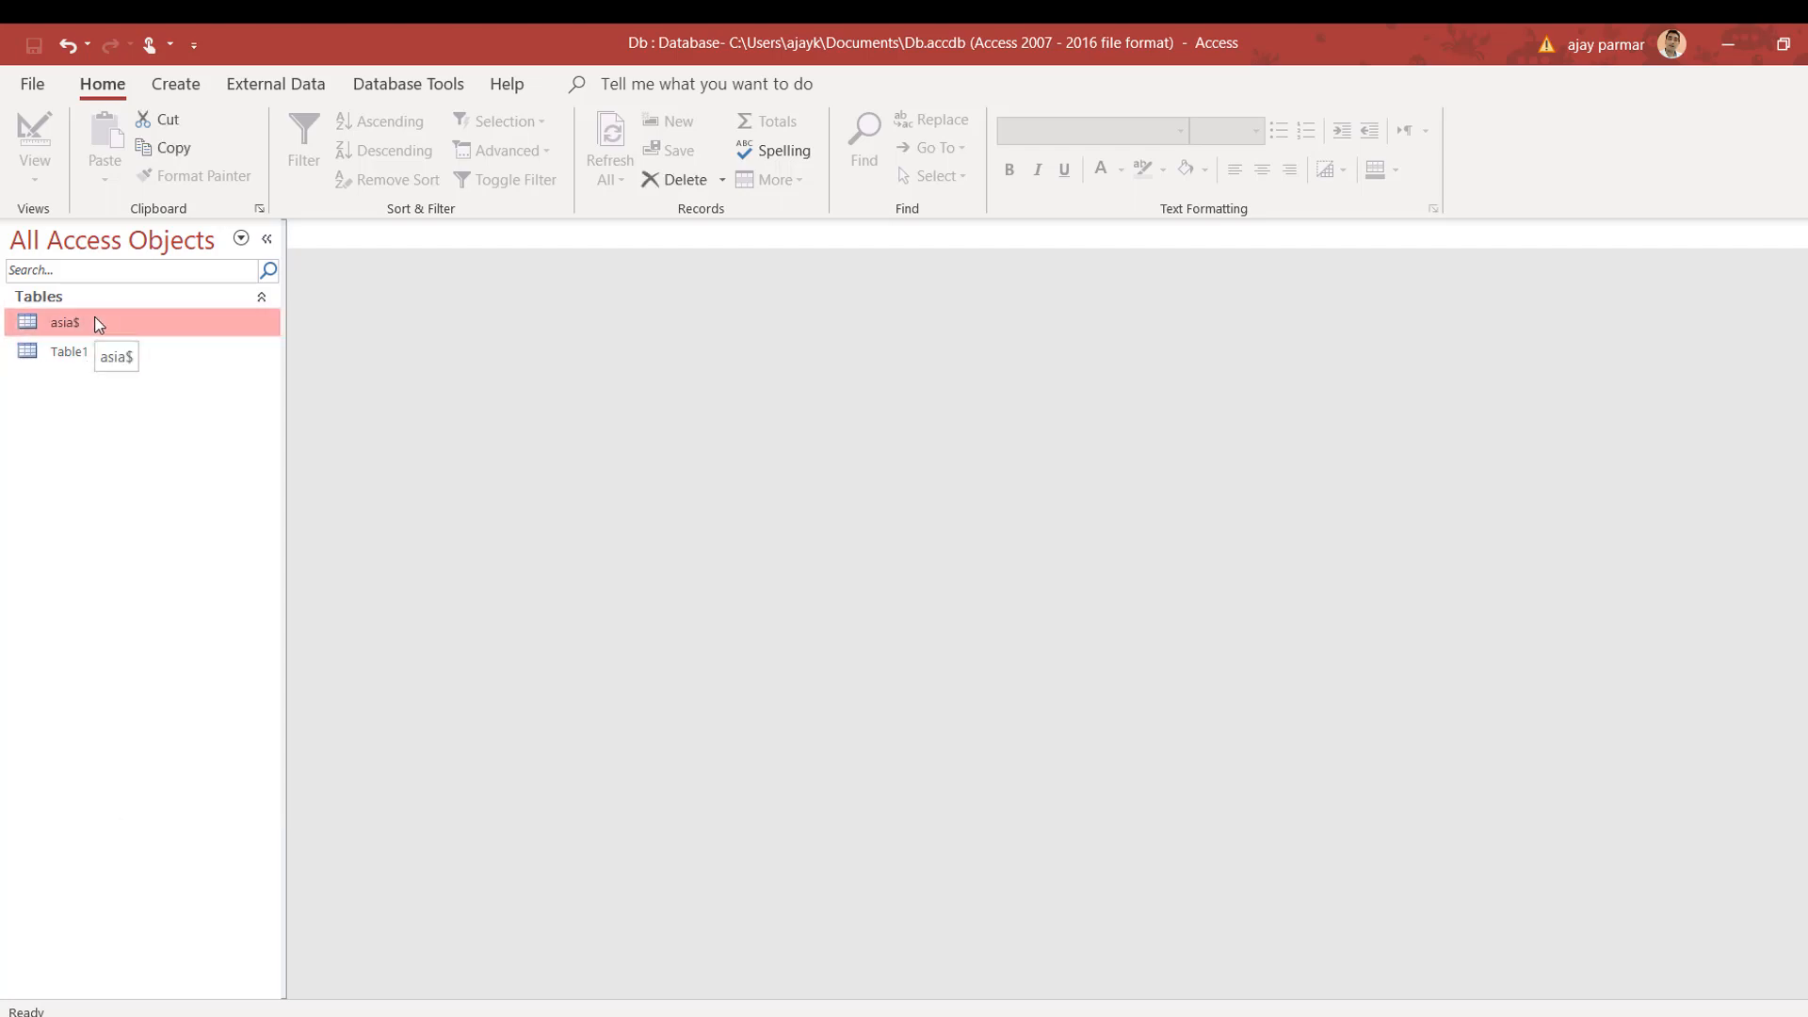
pyautogui.click(98, 323)
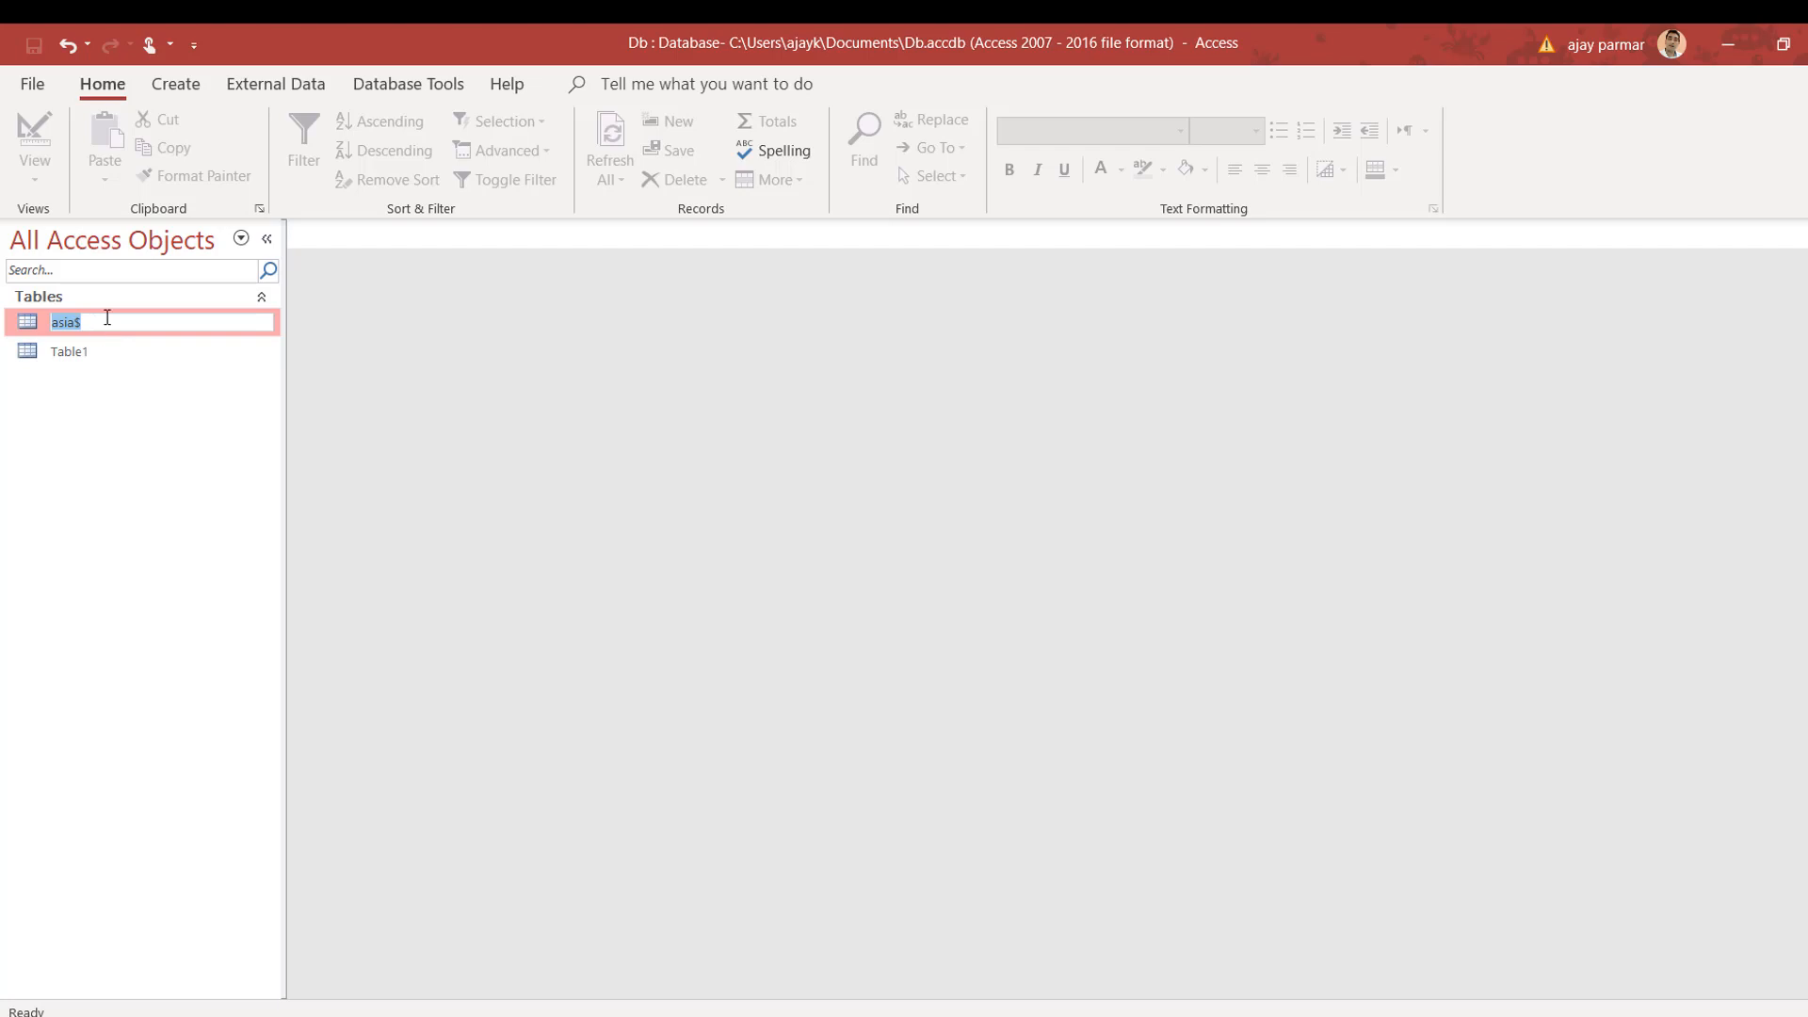
pyautogui.click(108, 317)
pyautogui.press('BackSpace')
pyautogui.write('Ta')
pyautogui.press('BackSpace')
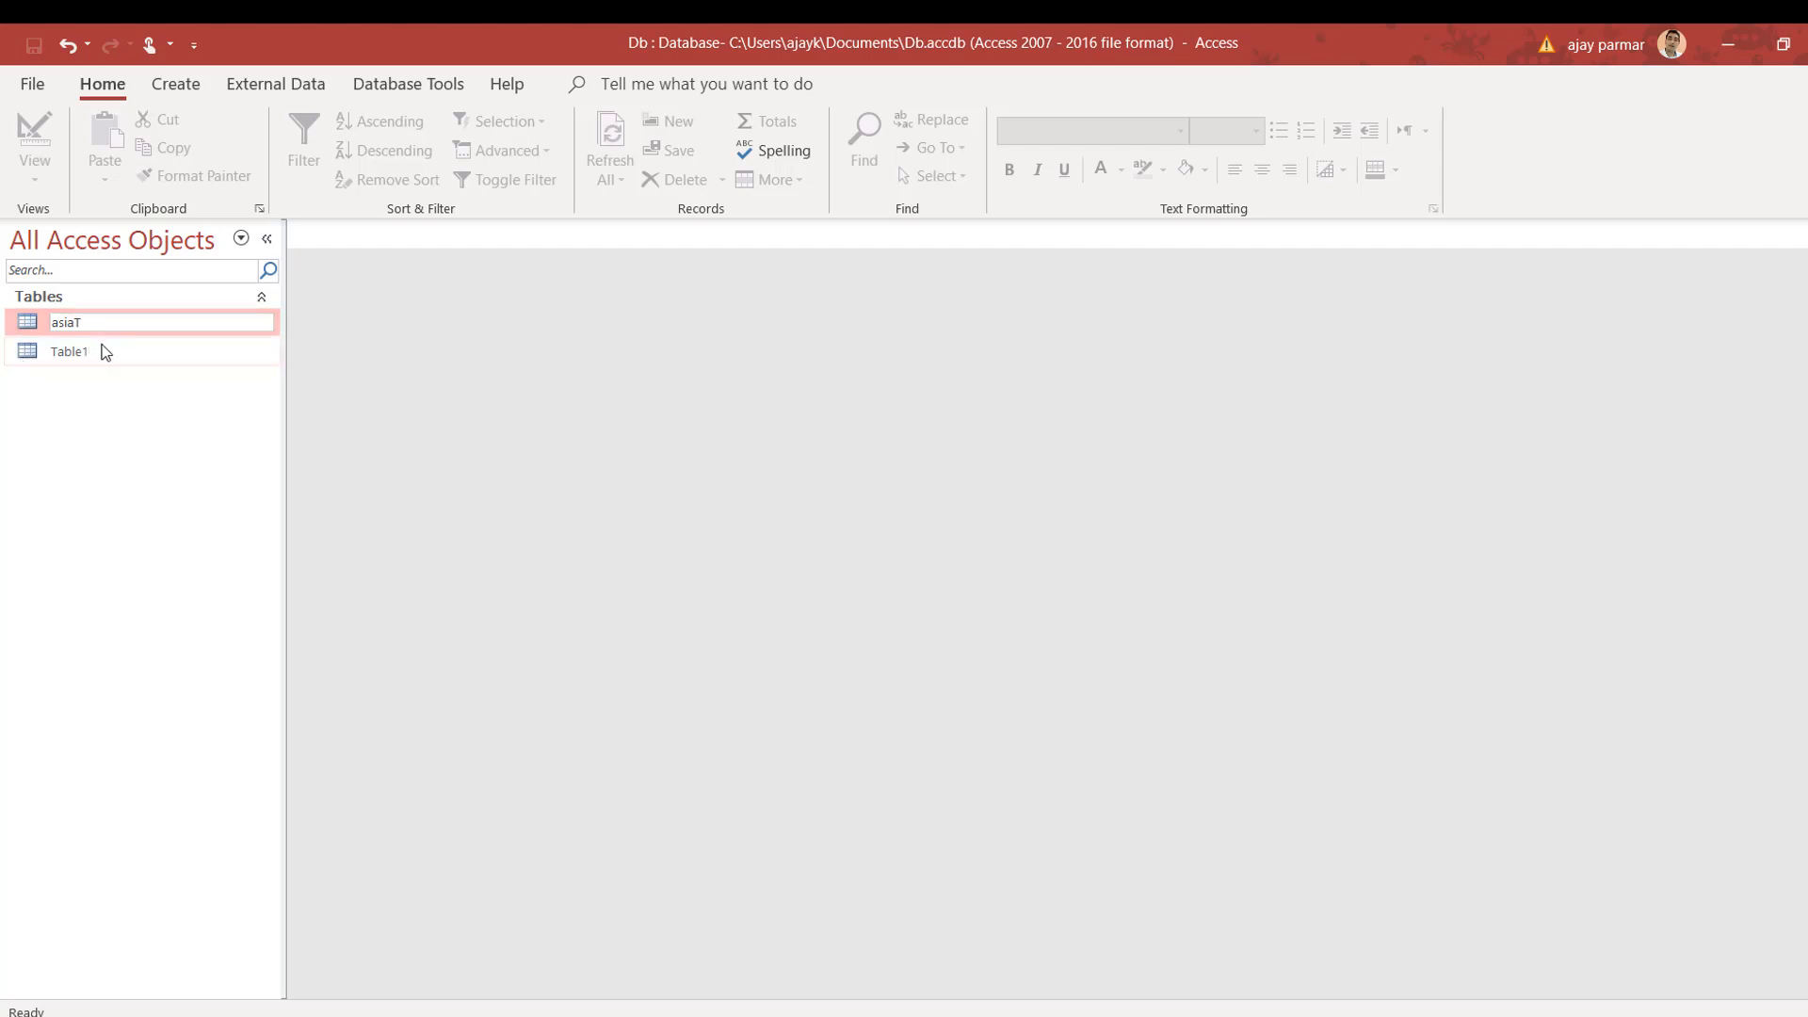
pyautogui.click(111, 352)
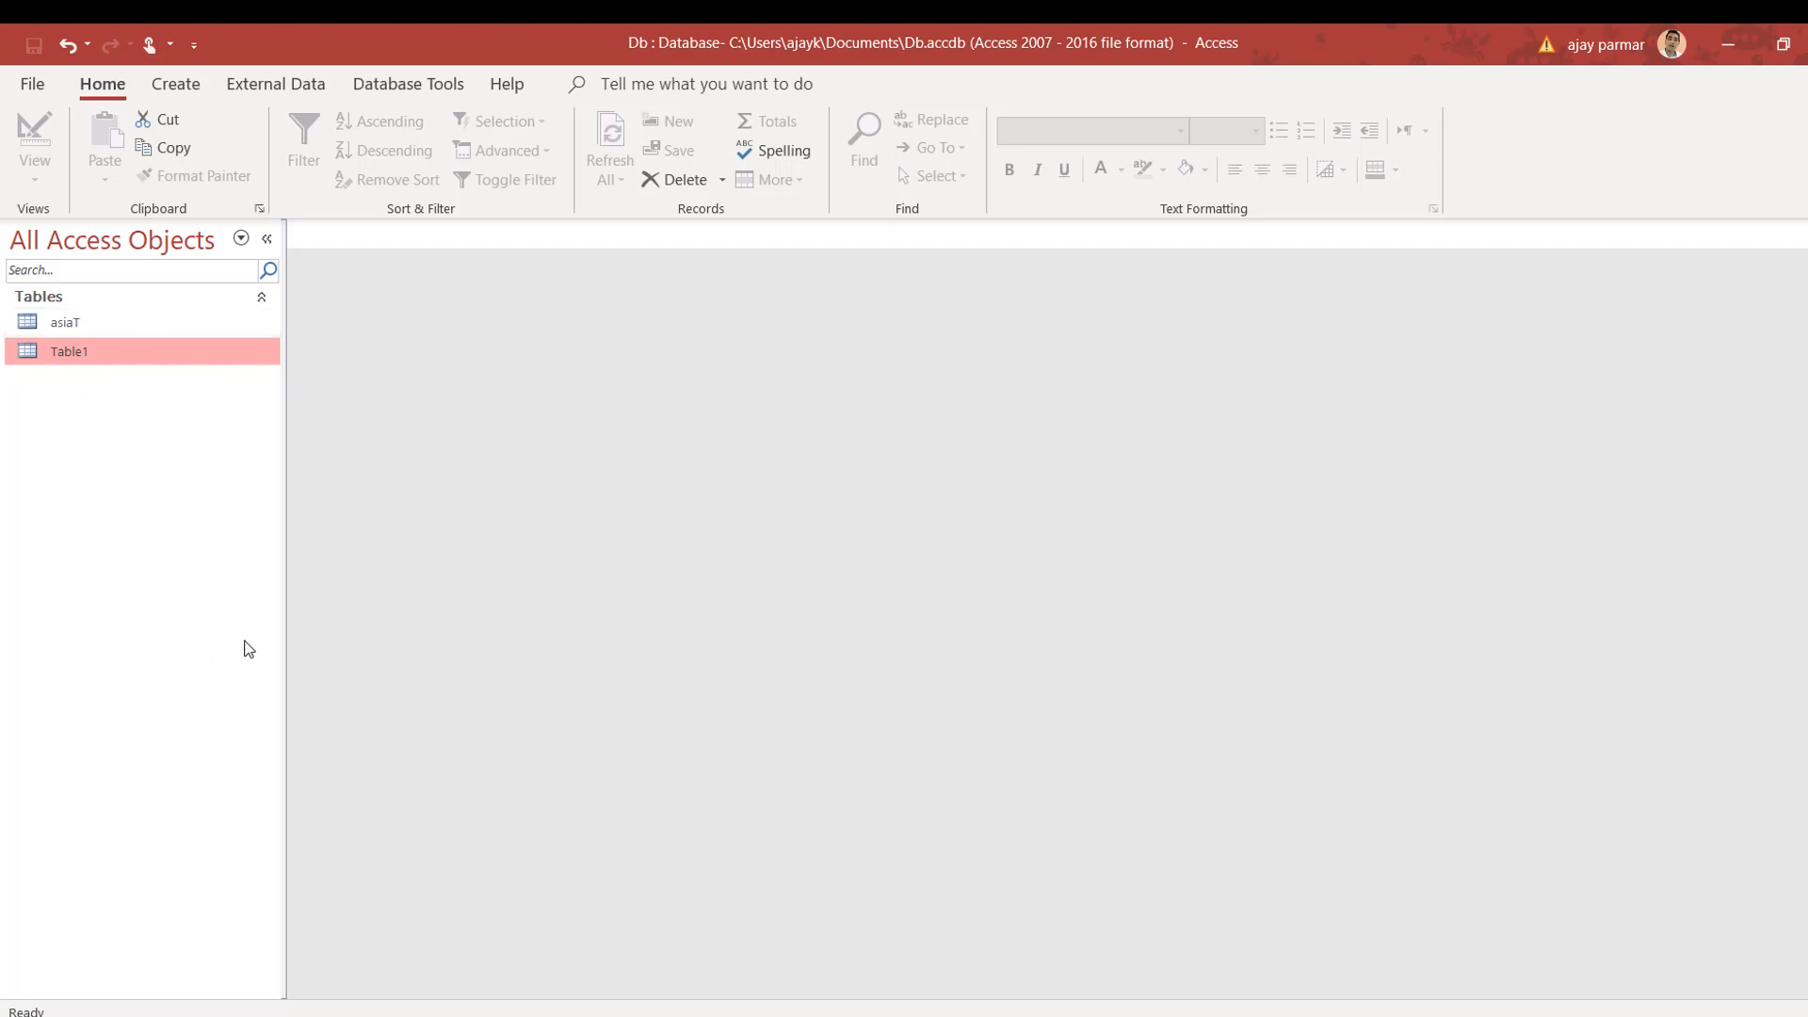
# Step: Filter the navigation list by 't', clear it, and bring up asiaT's context menu
pyautogui.click(83, 261)
pyautogui.write('t')
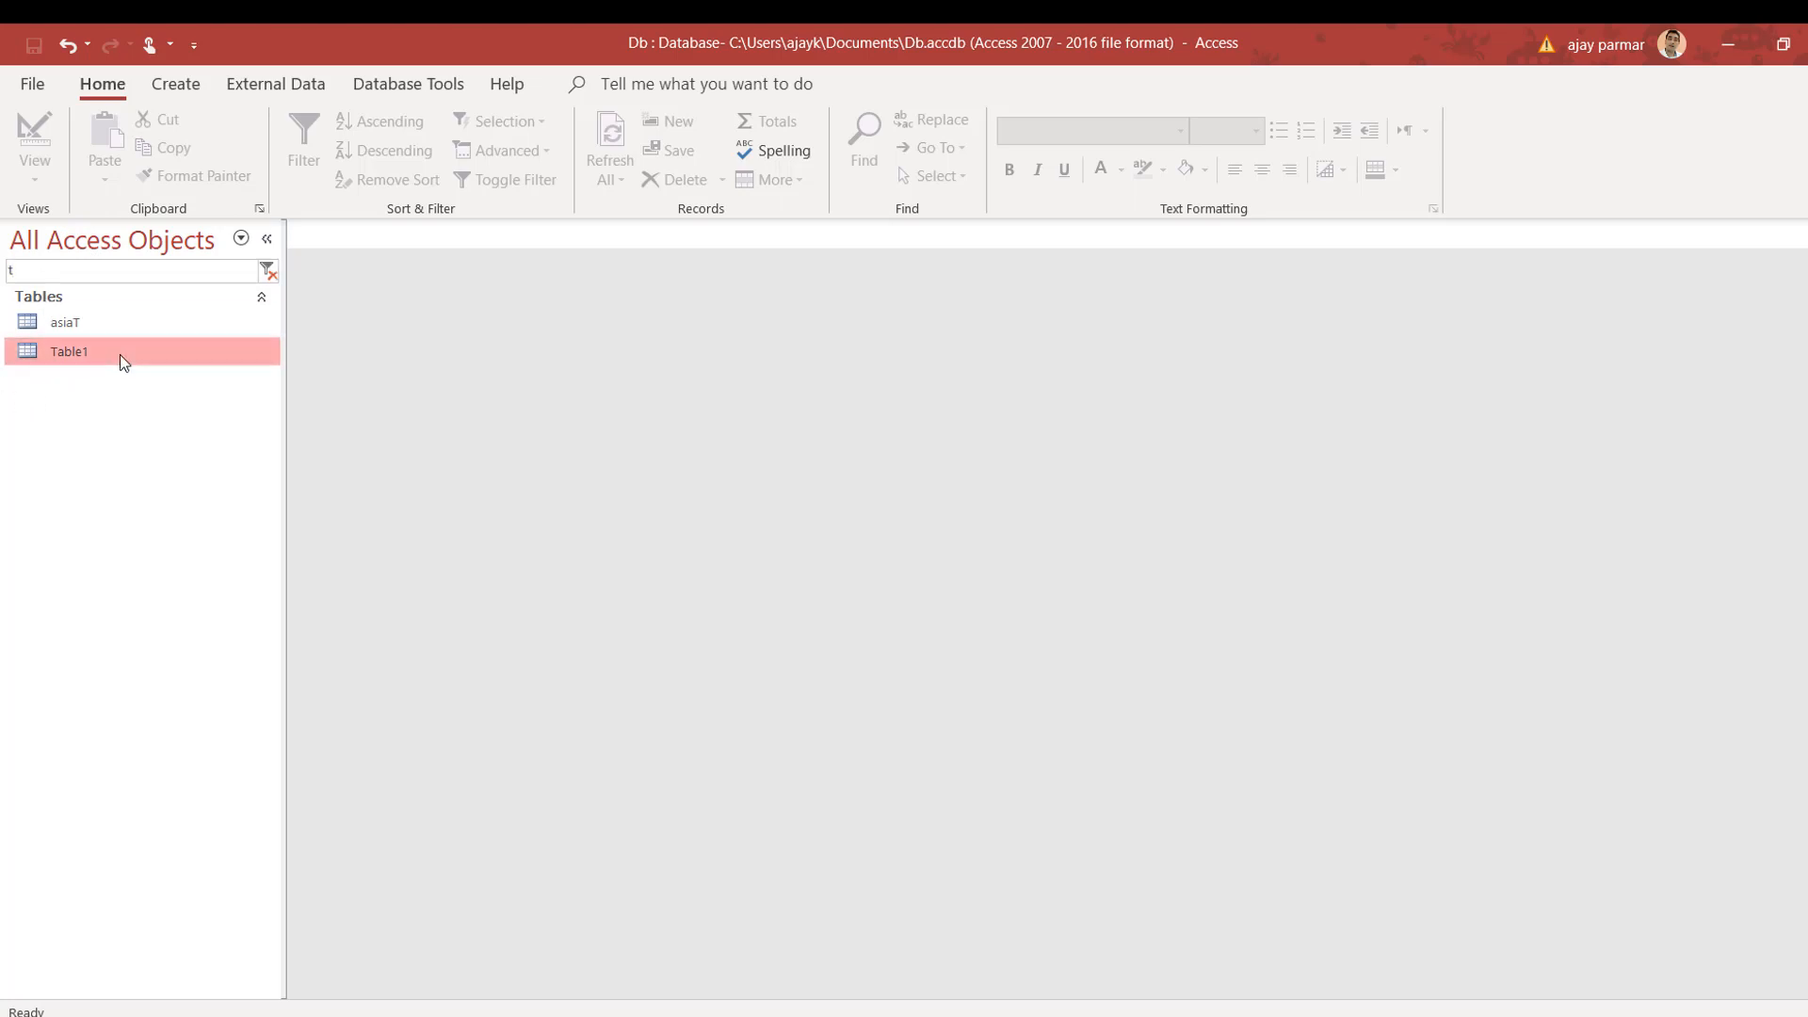
pyautogui.press('BackSpace')
pyautogui.click(158, 329)
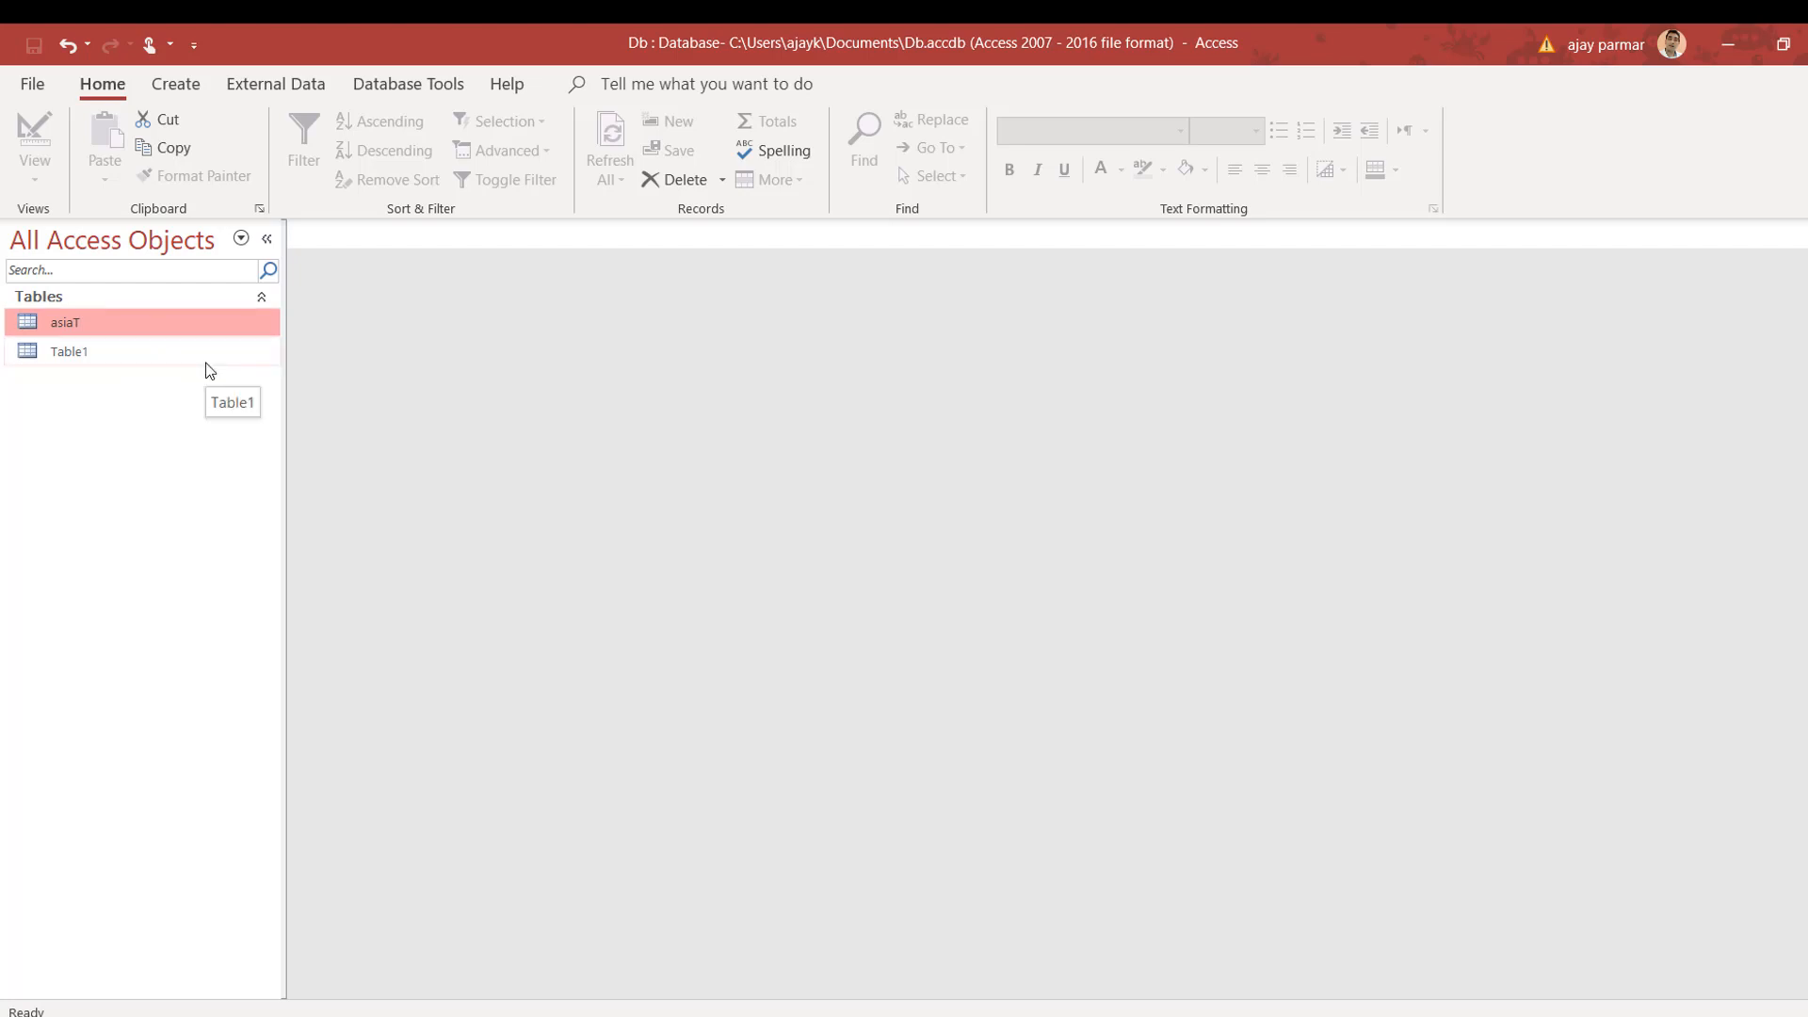
pyautogui.rightClick(91, 322)
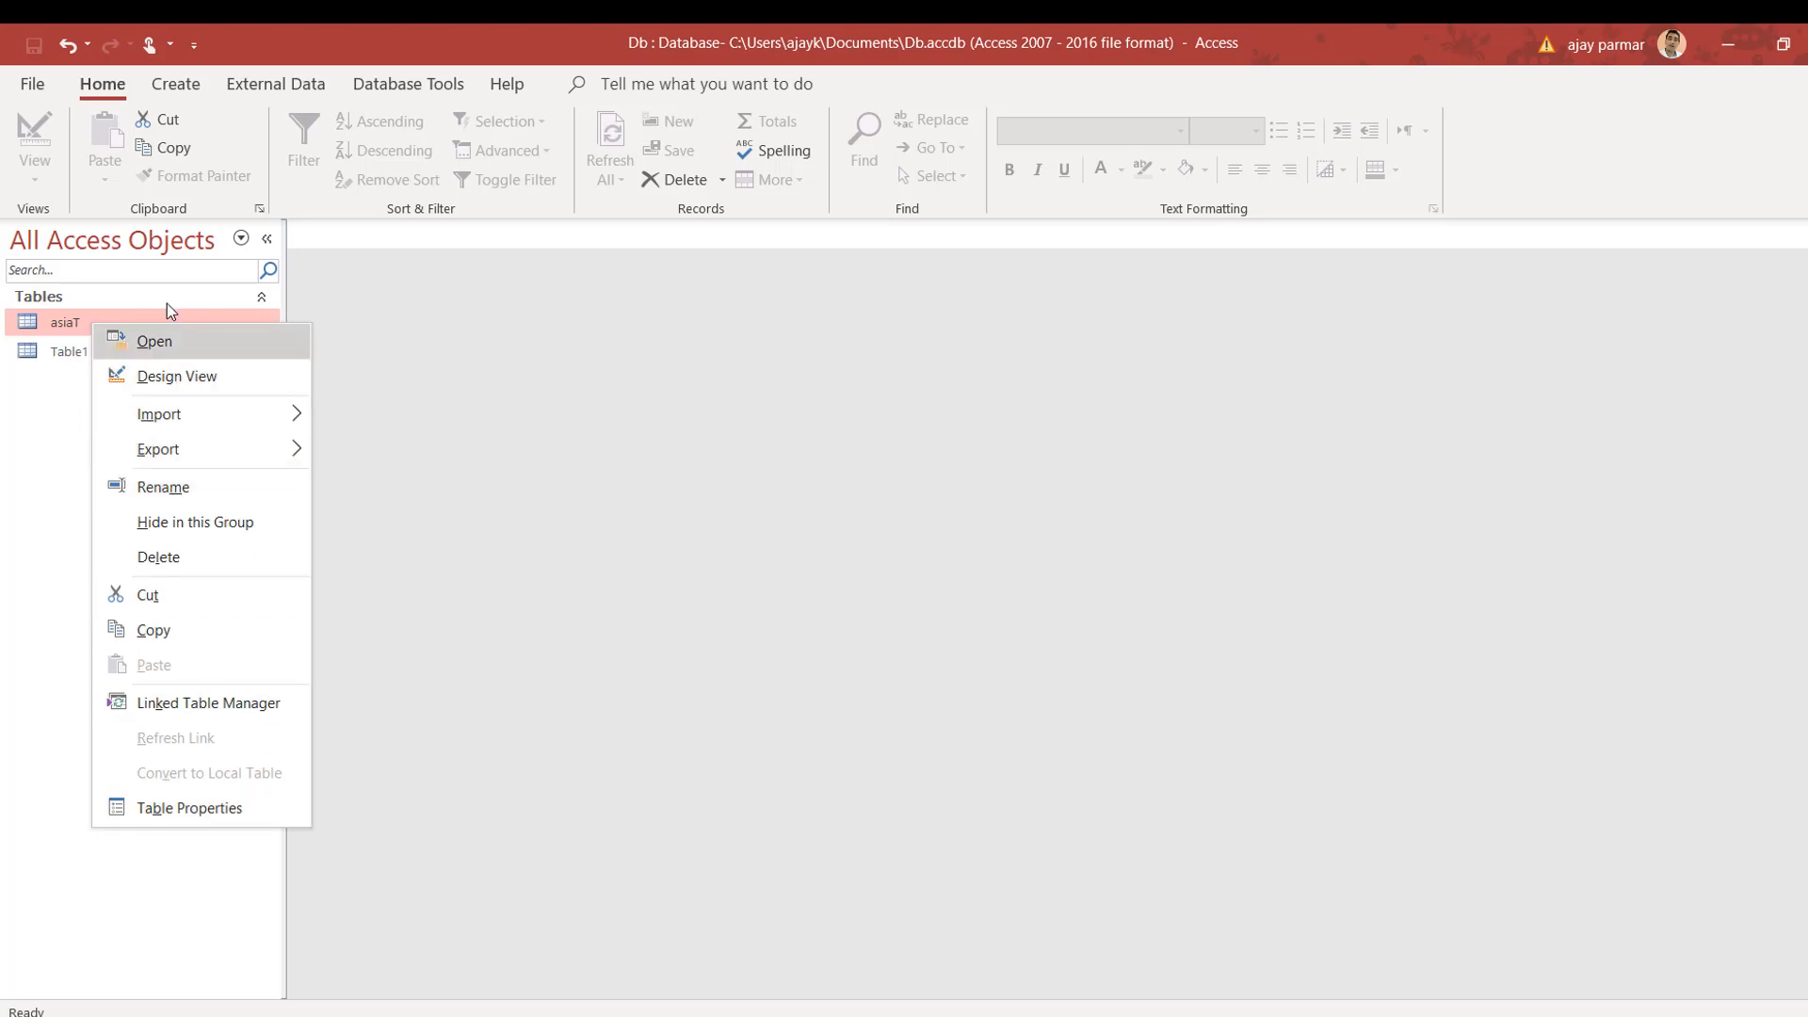
# Step: Open and close the asiaT datasheet, then open asiaT in Design View
pyautogui.click(177, 345)
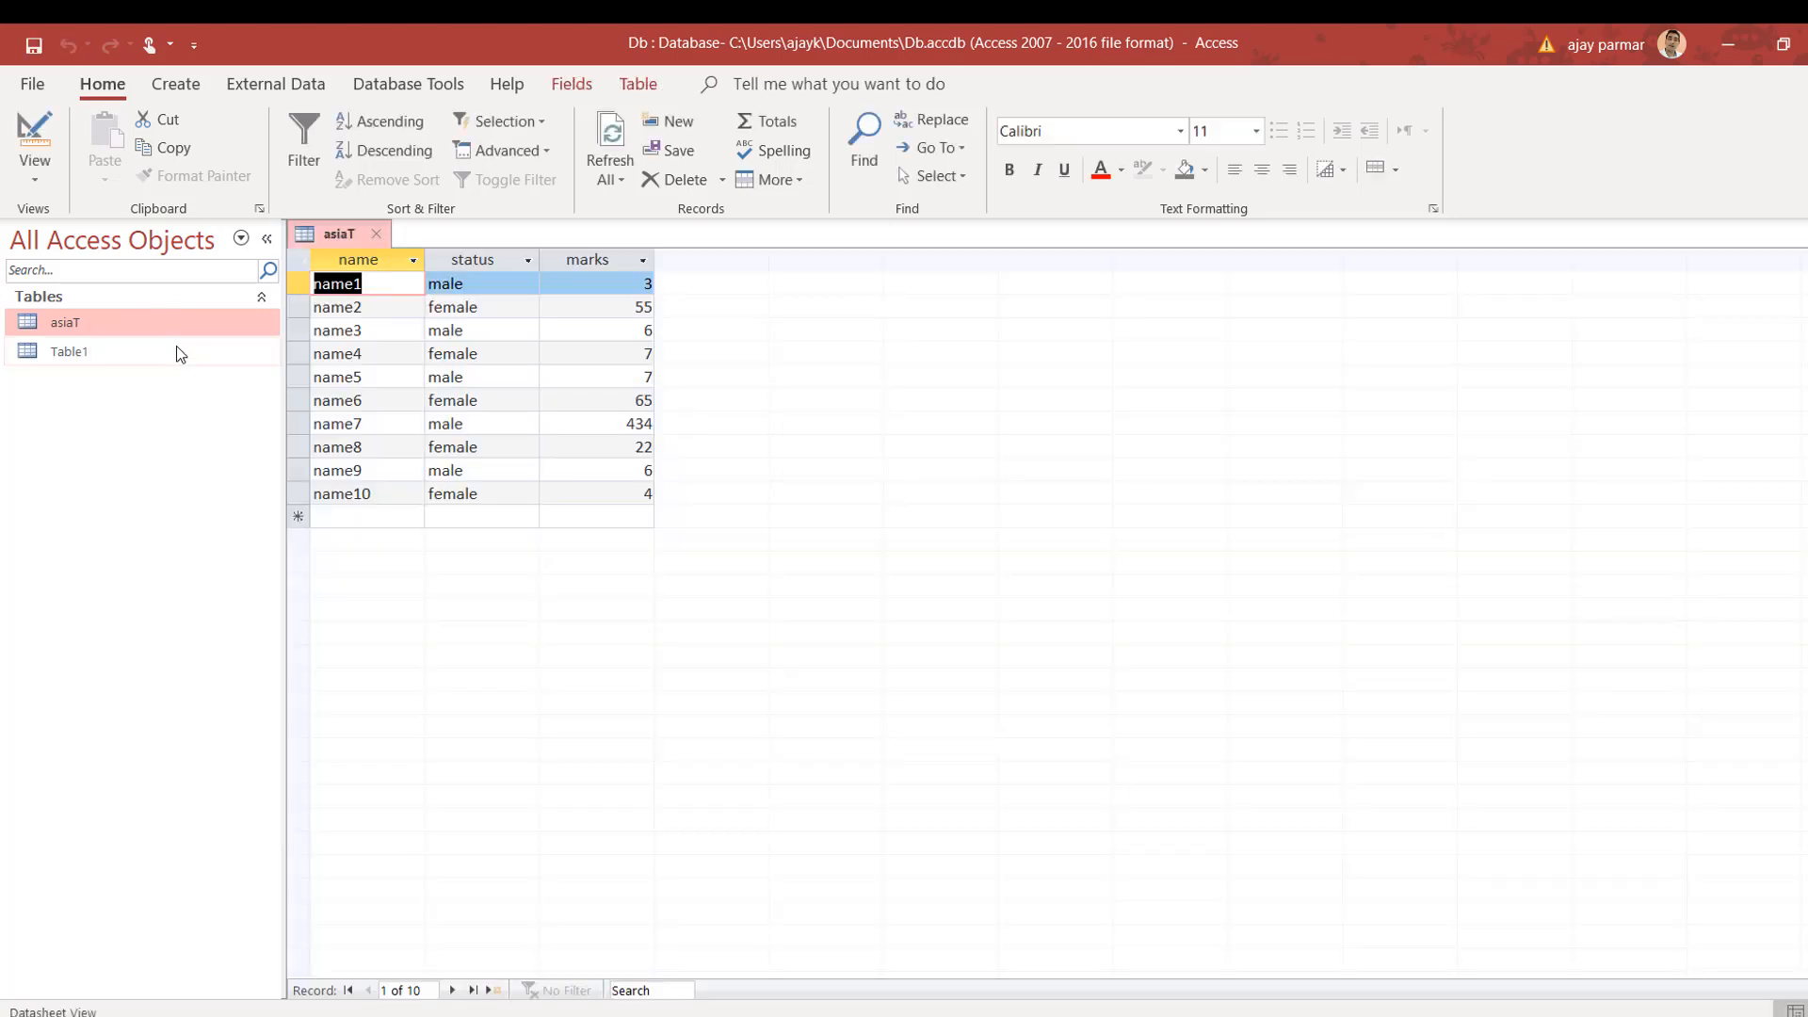
pyautogui.click(376, 233)
pyautogui.rightClick(148, 327)
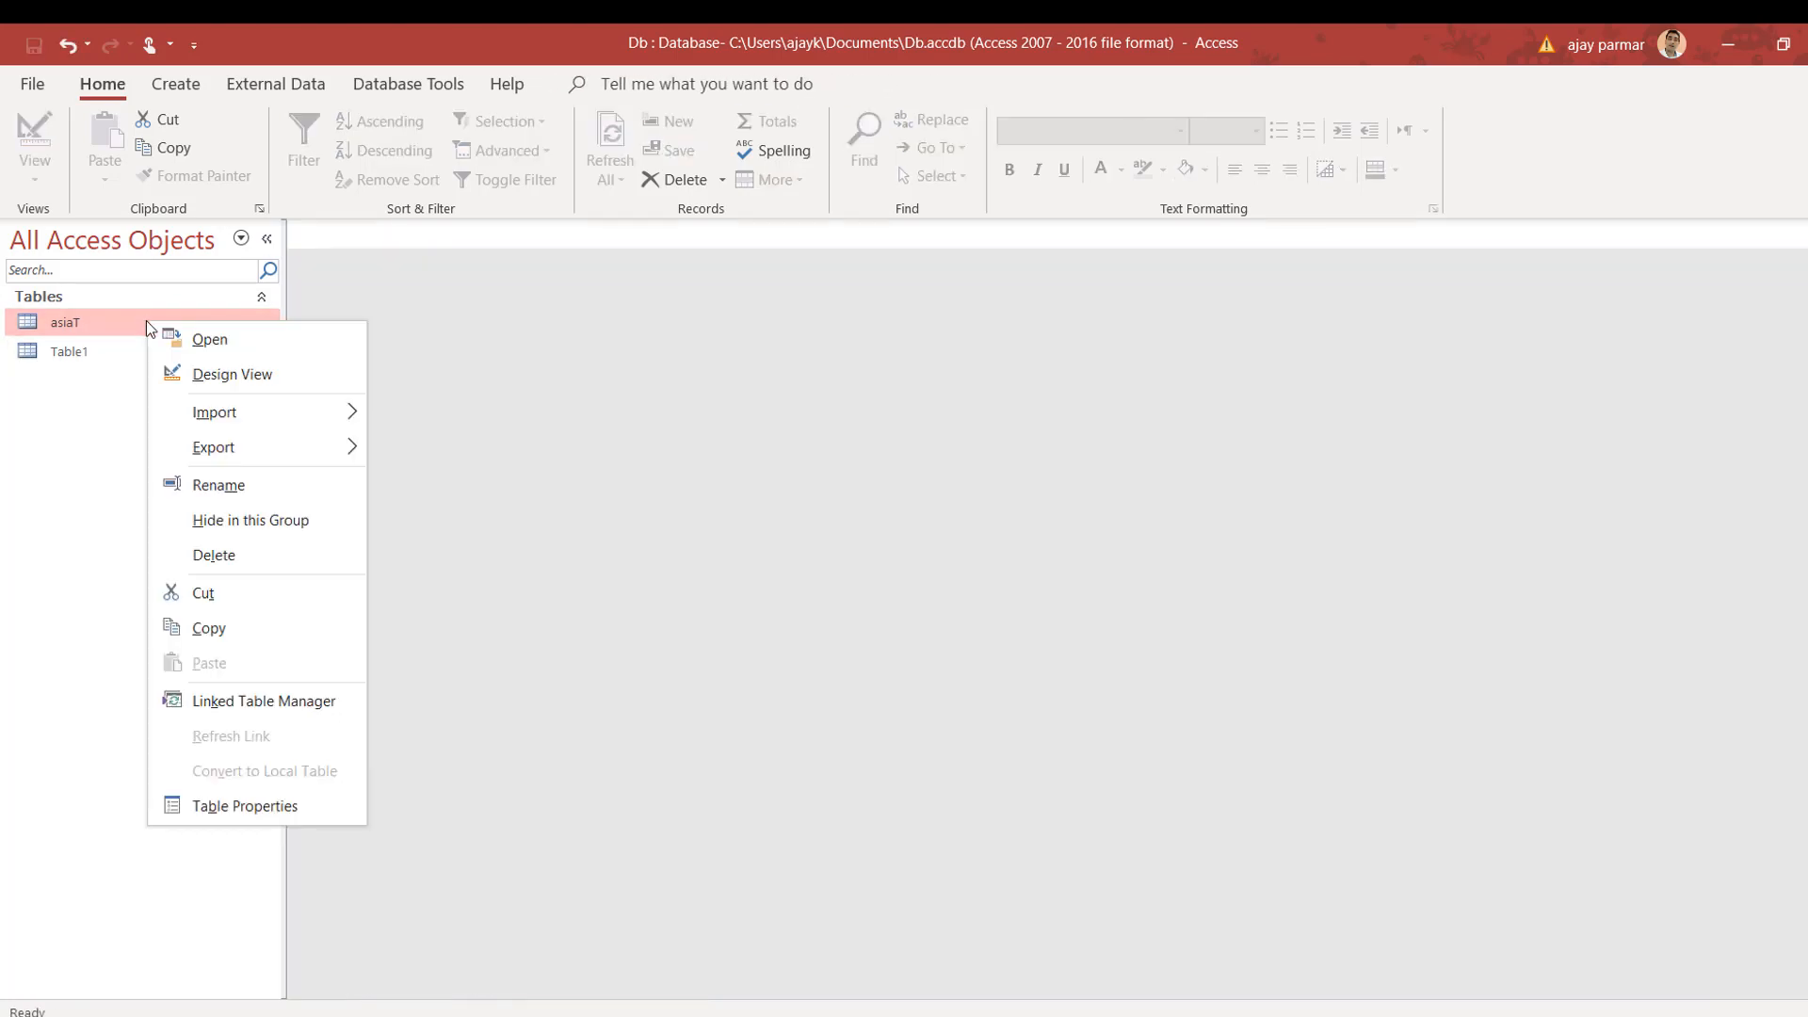
pyautogui.click(232, 375)
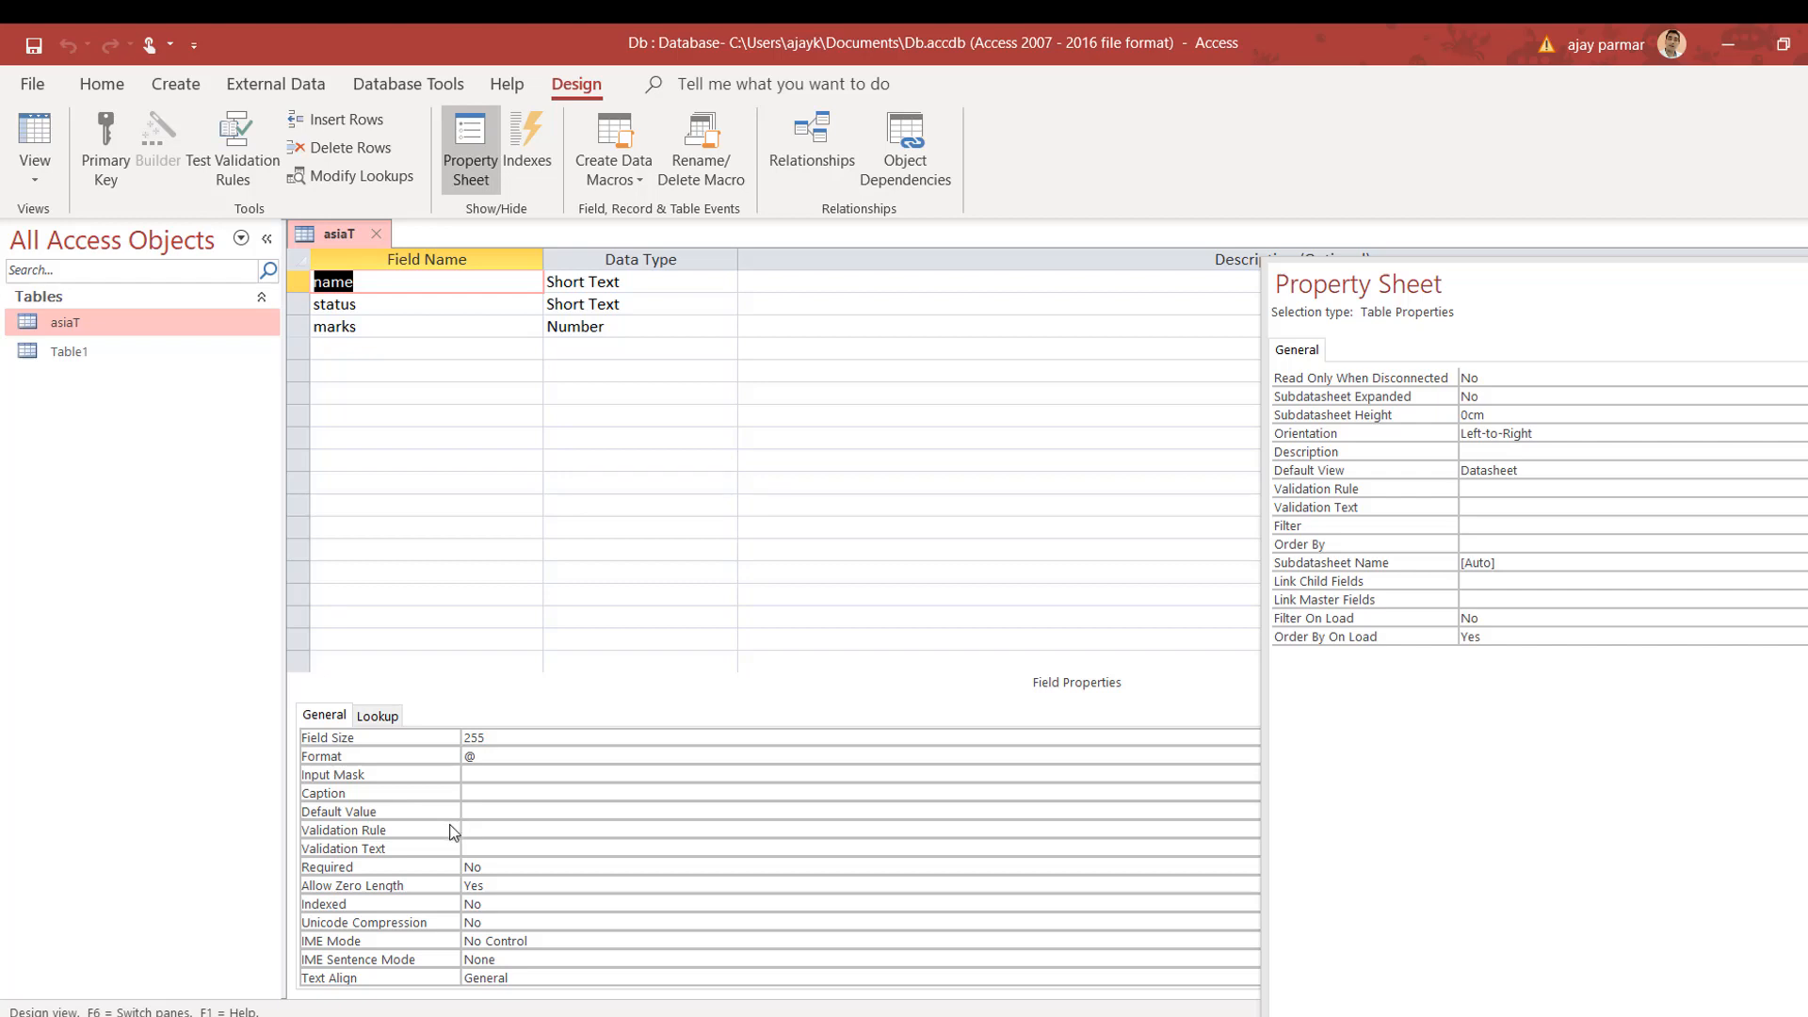
# Step: Set the marks field's Validation Rule to <=100 and Validation Text to 'invalid hai'
pyautogui.press('Down')
pyautogui.press('Down')
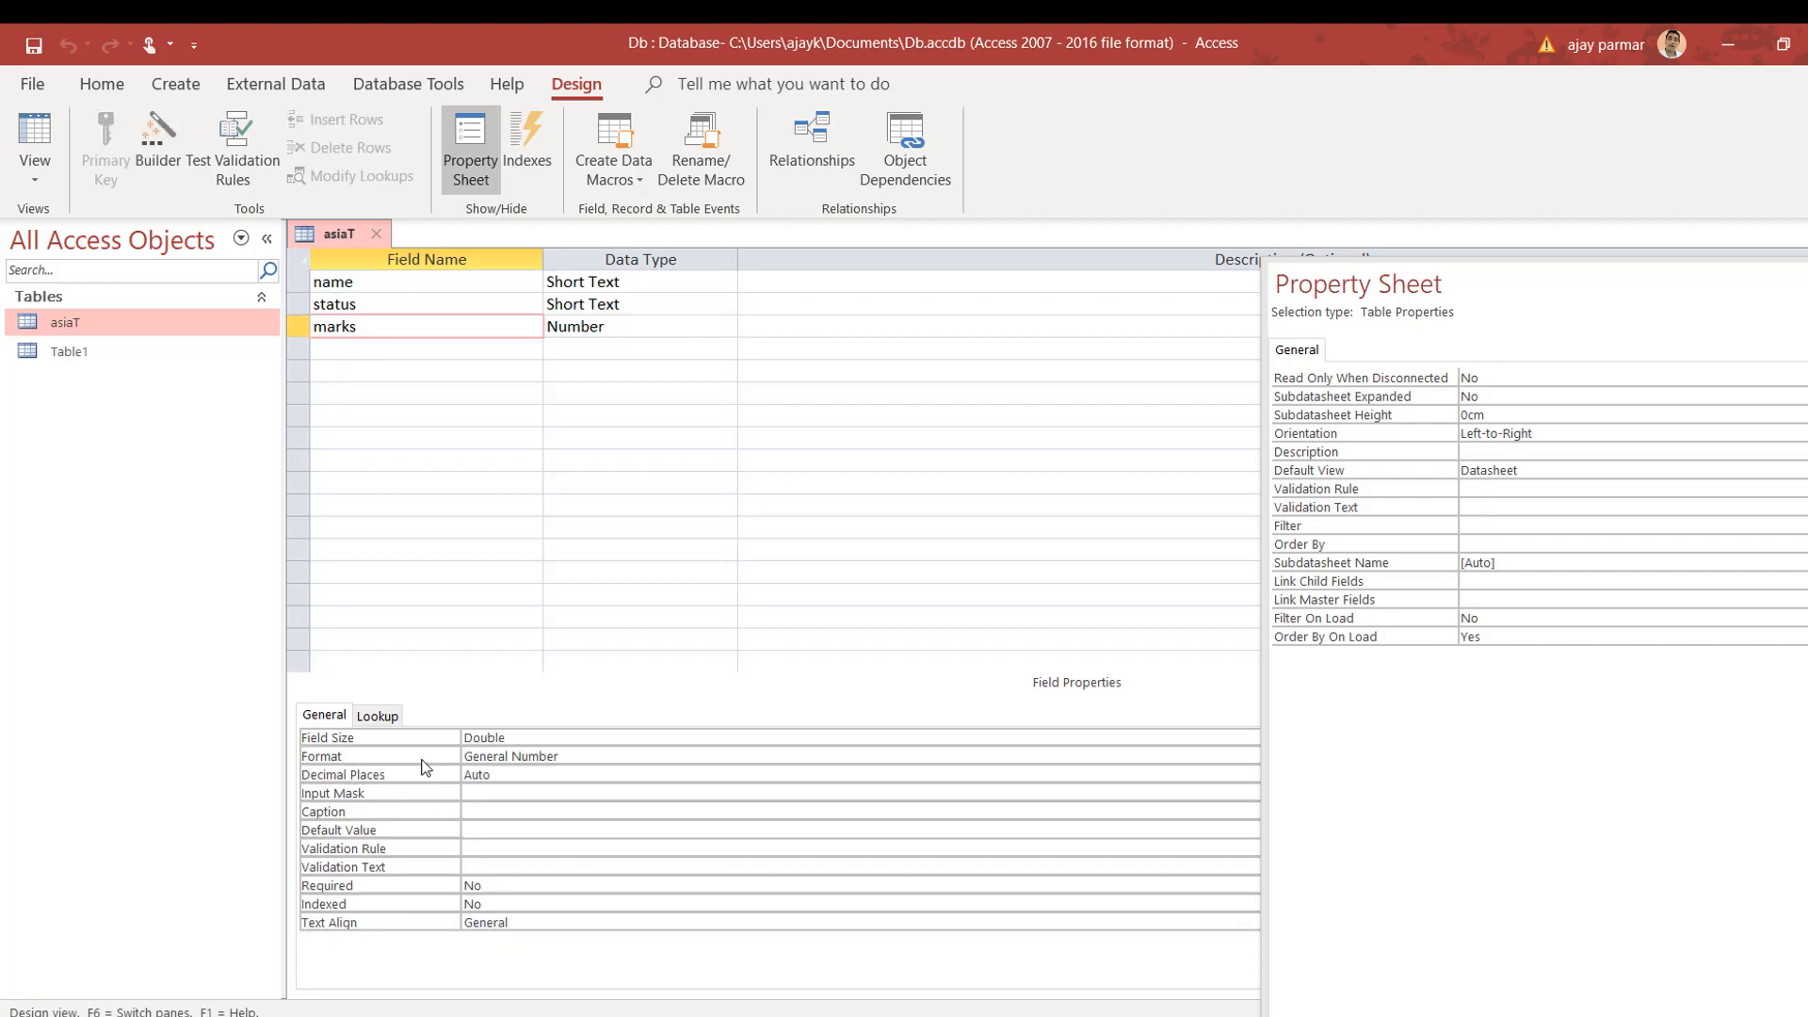
pyautogui.click(501, 833)
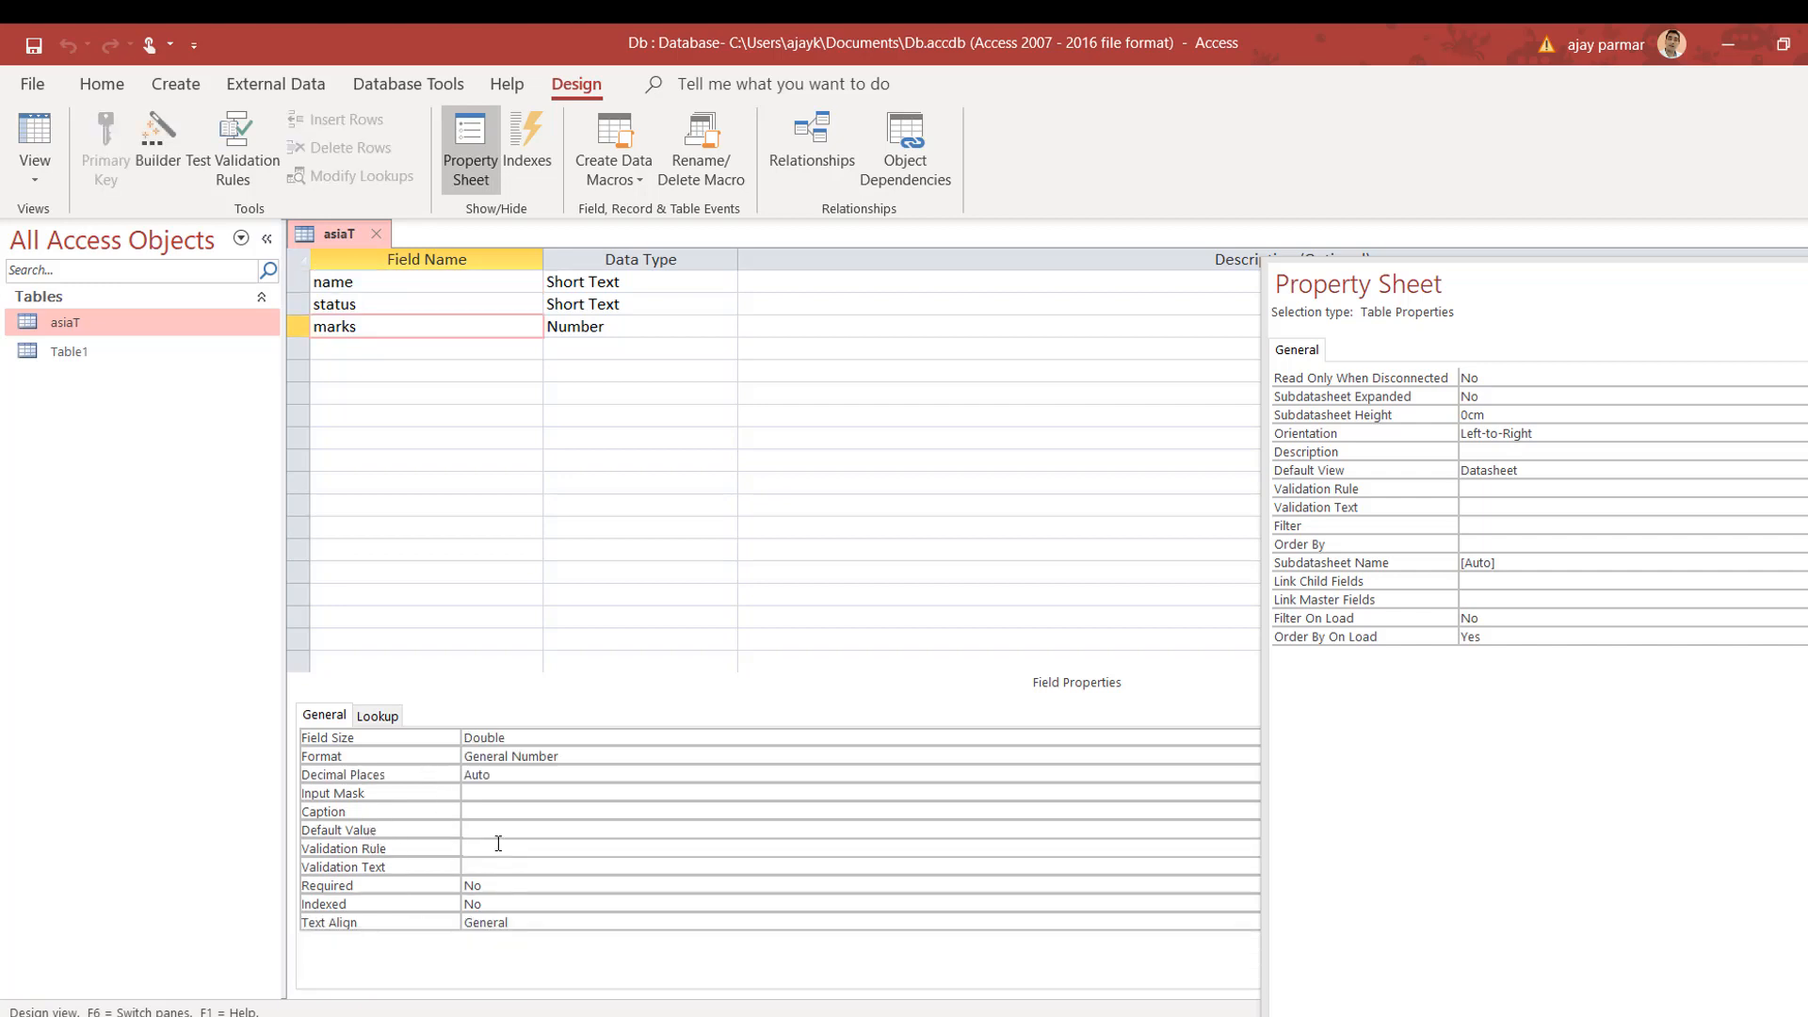
pyautogui.click(498, 845)
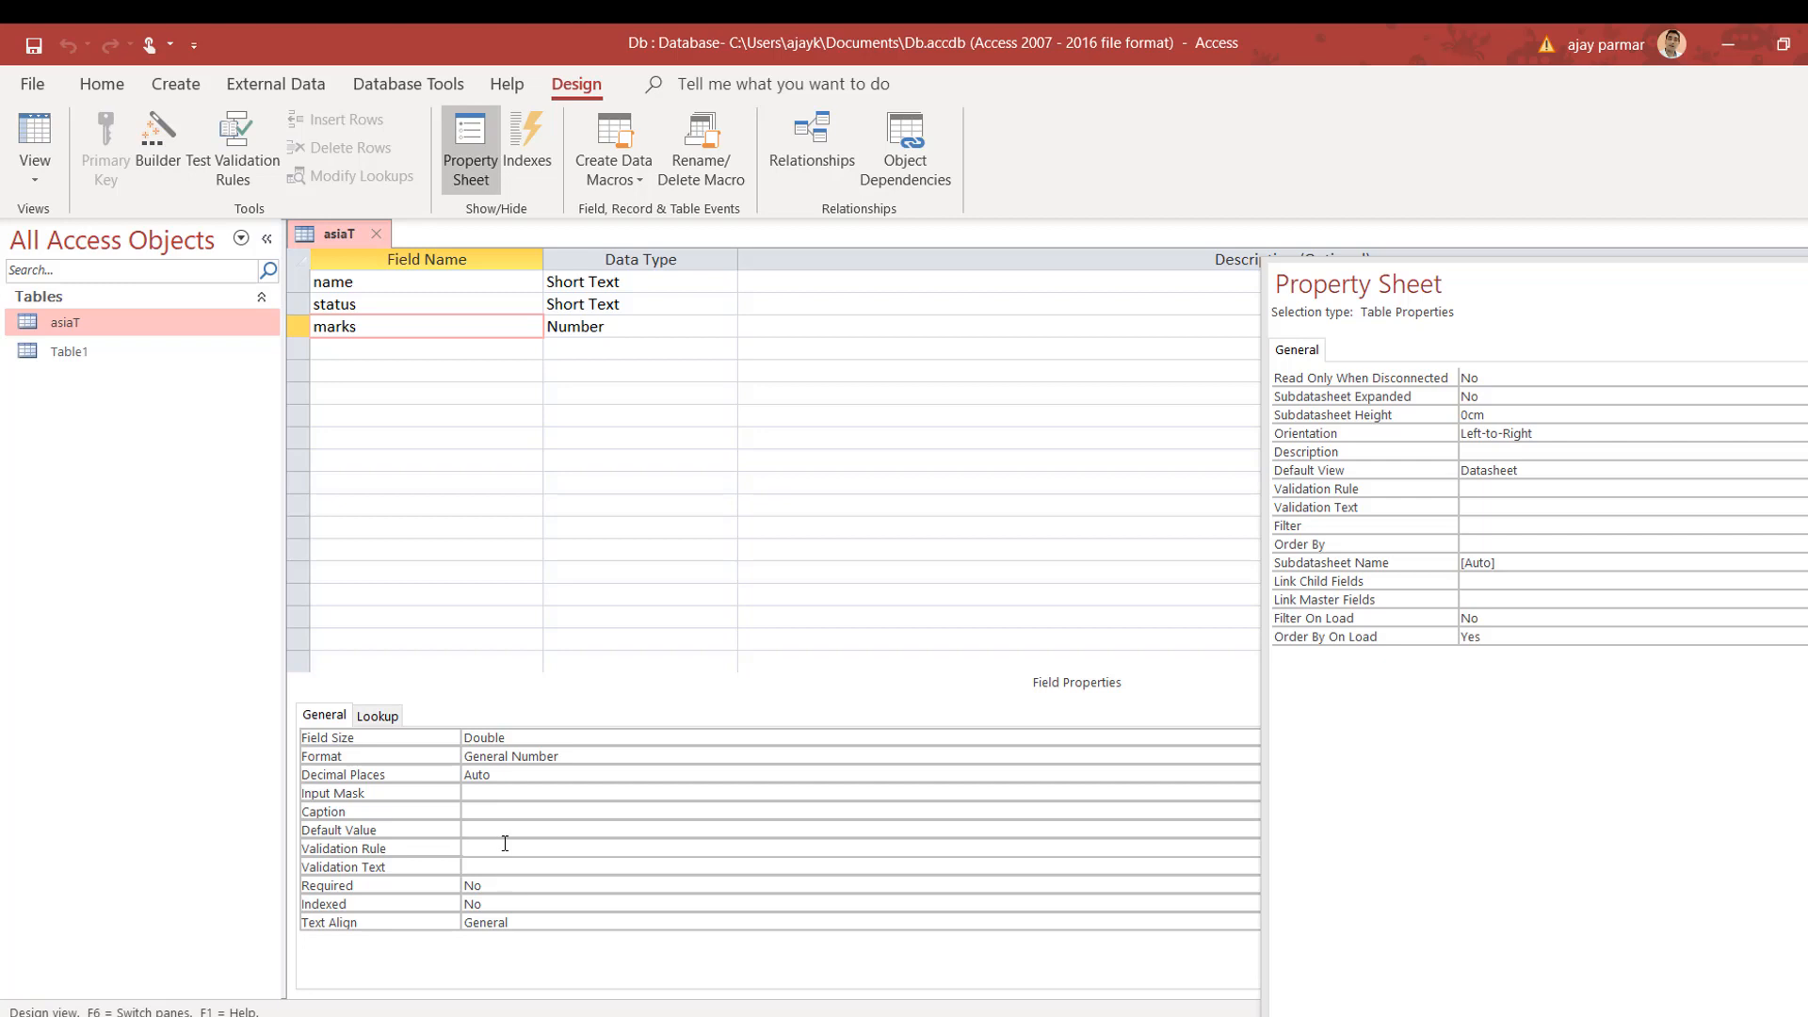
pyautogui.write('<=100')
pyautogui.click(495, 872)
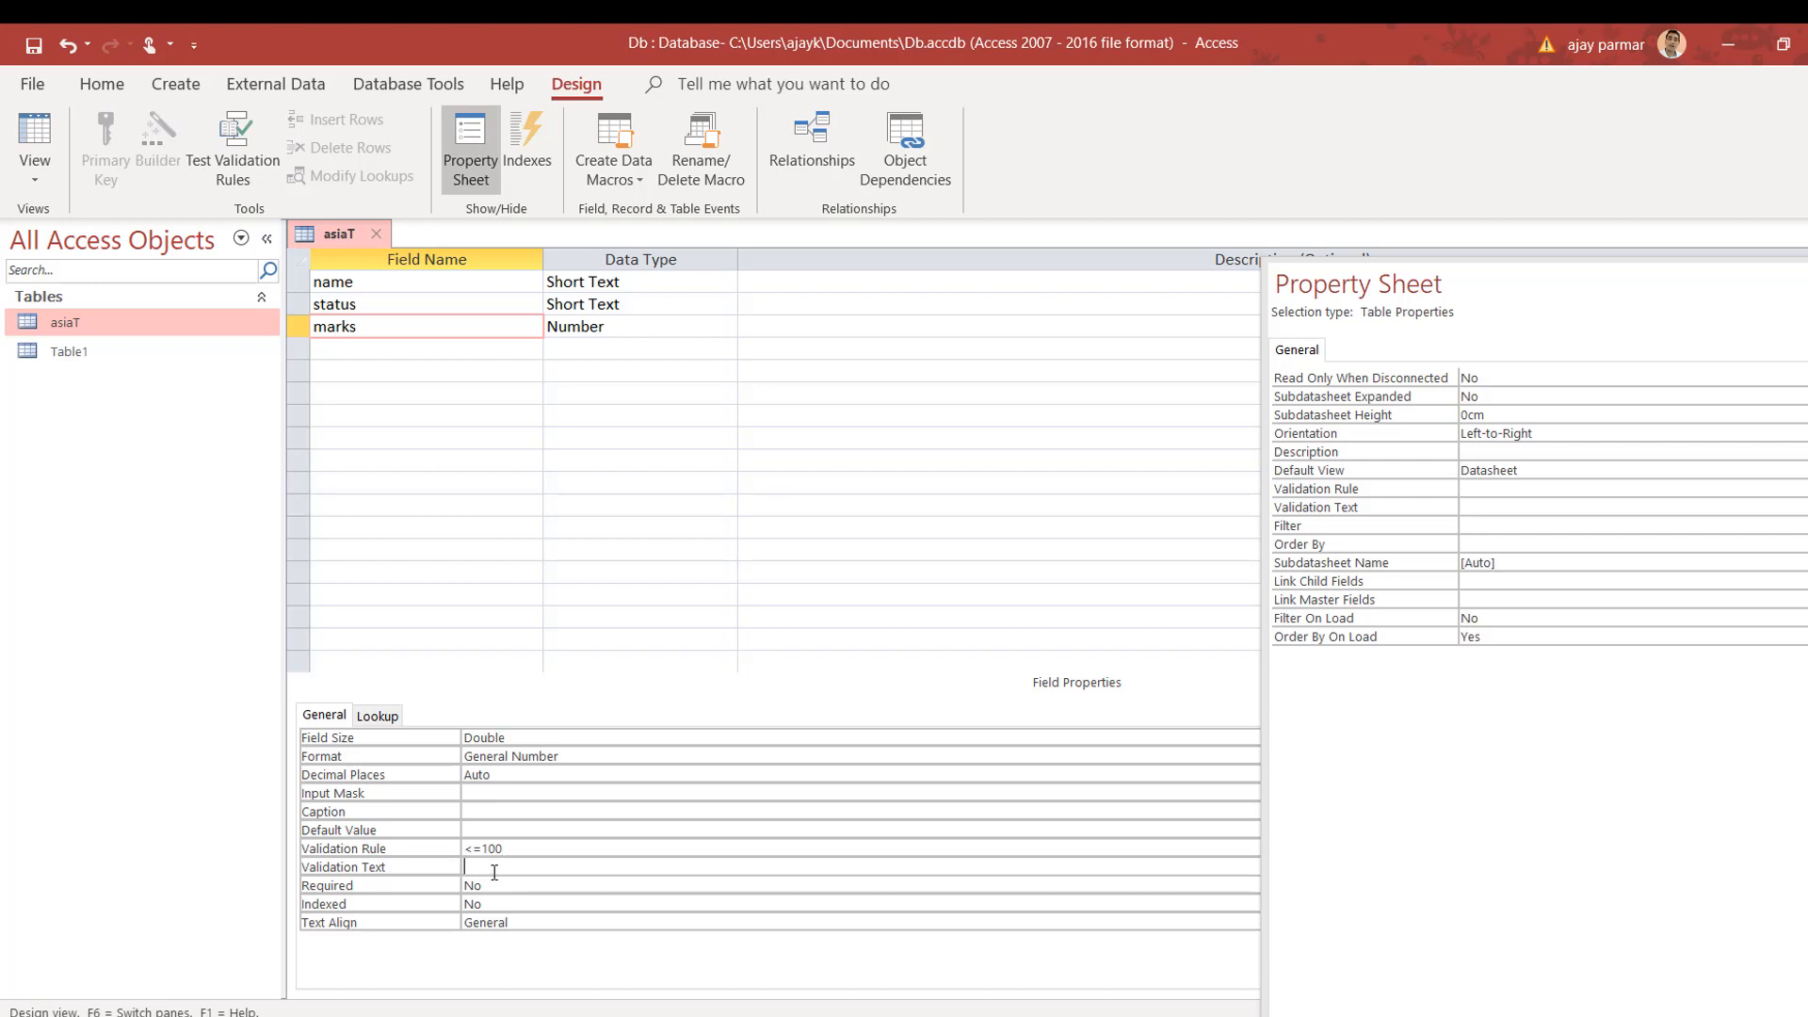
pyautogui.write('invalid hai')
pyautogui.click(580, 846)
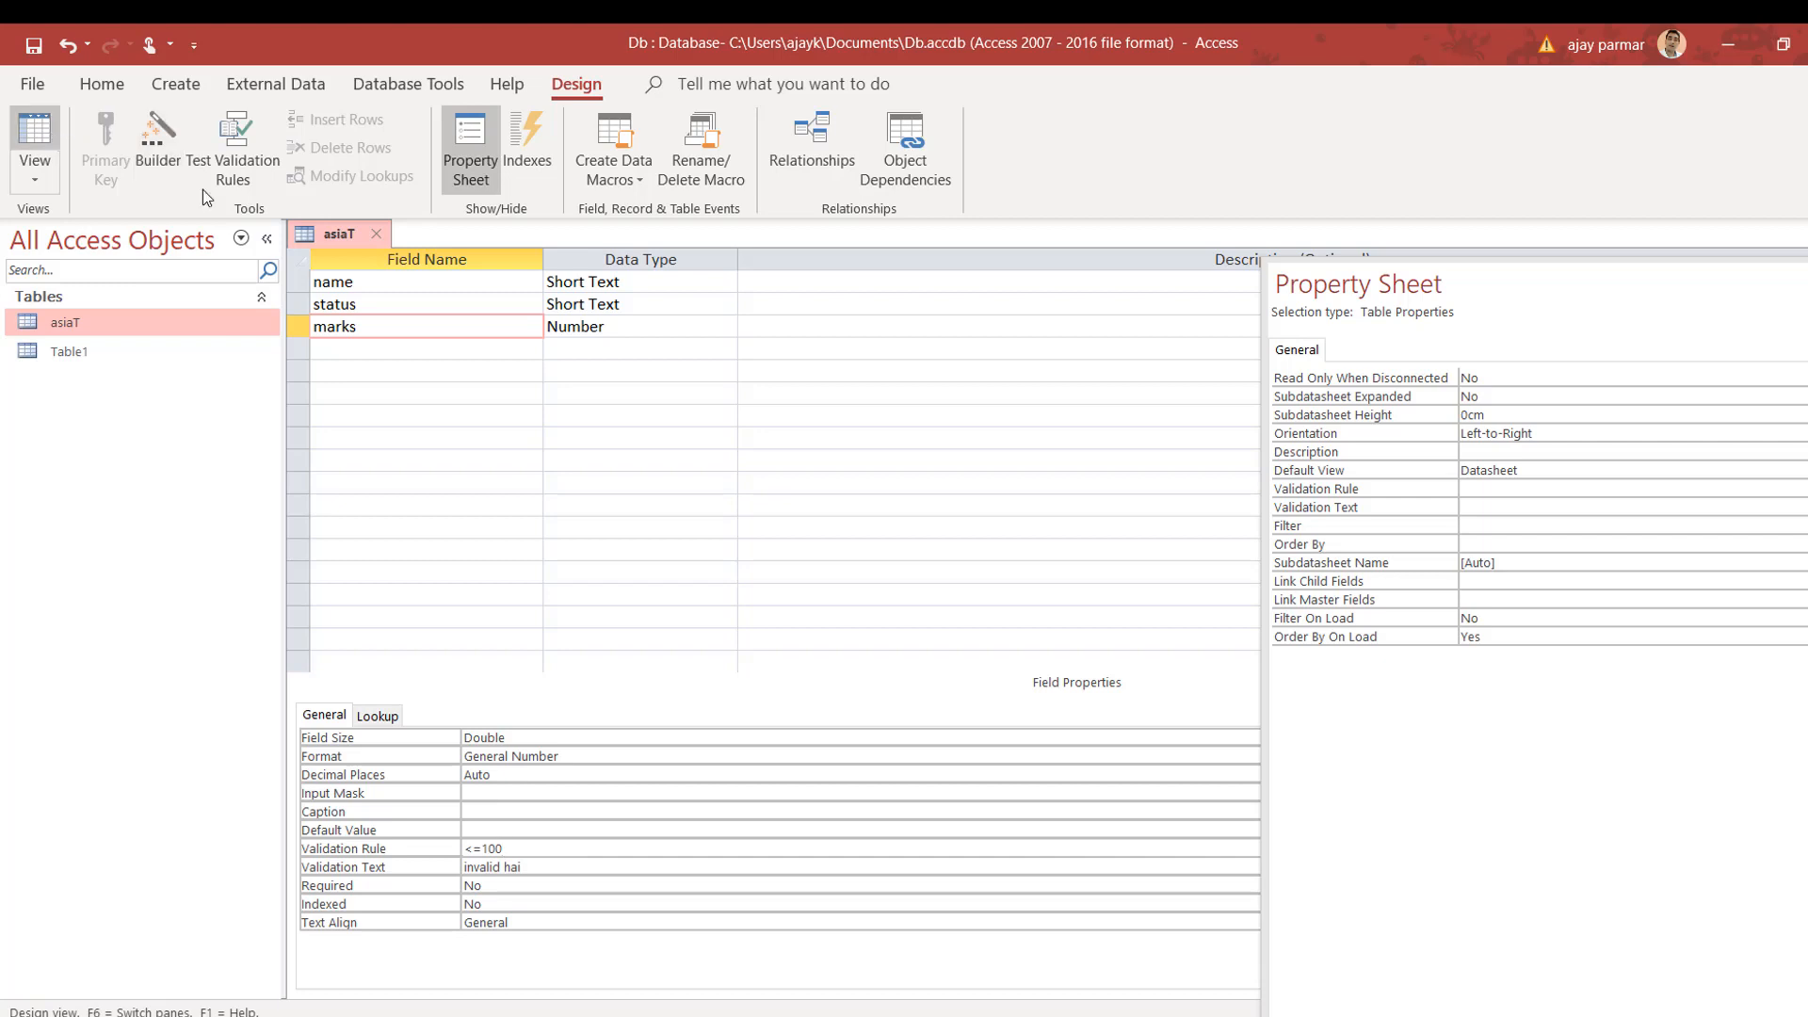
# Step: Close and save the asiaT design, keeping the <=100 rule despite the existing-data warning
pyautogui.click(380, 235)
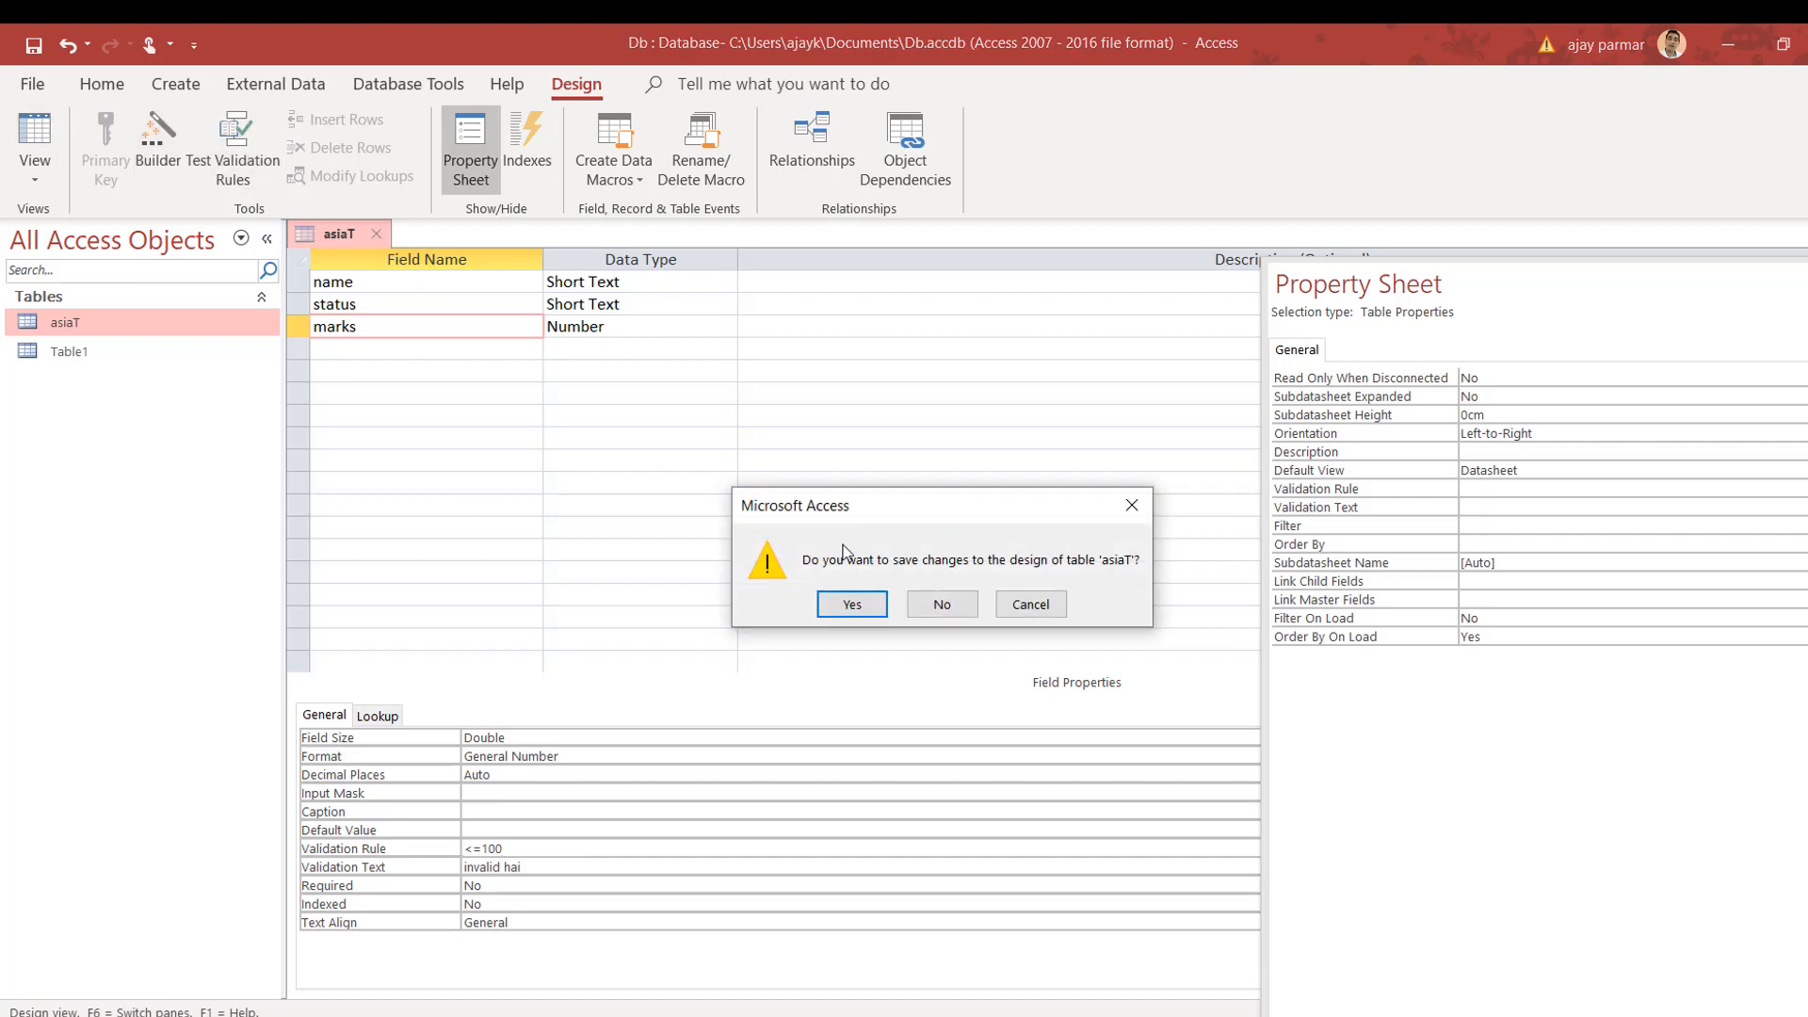
pyautogui.click(859, 606)
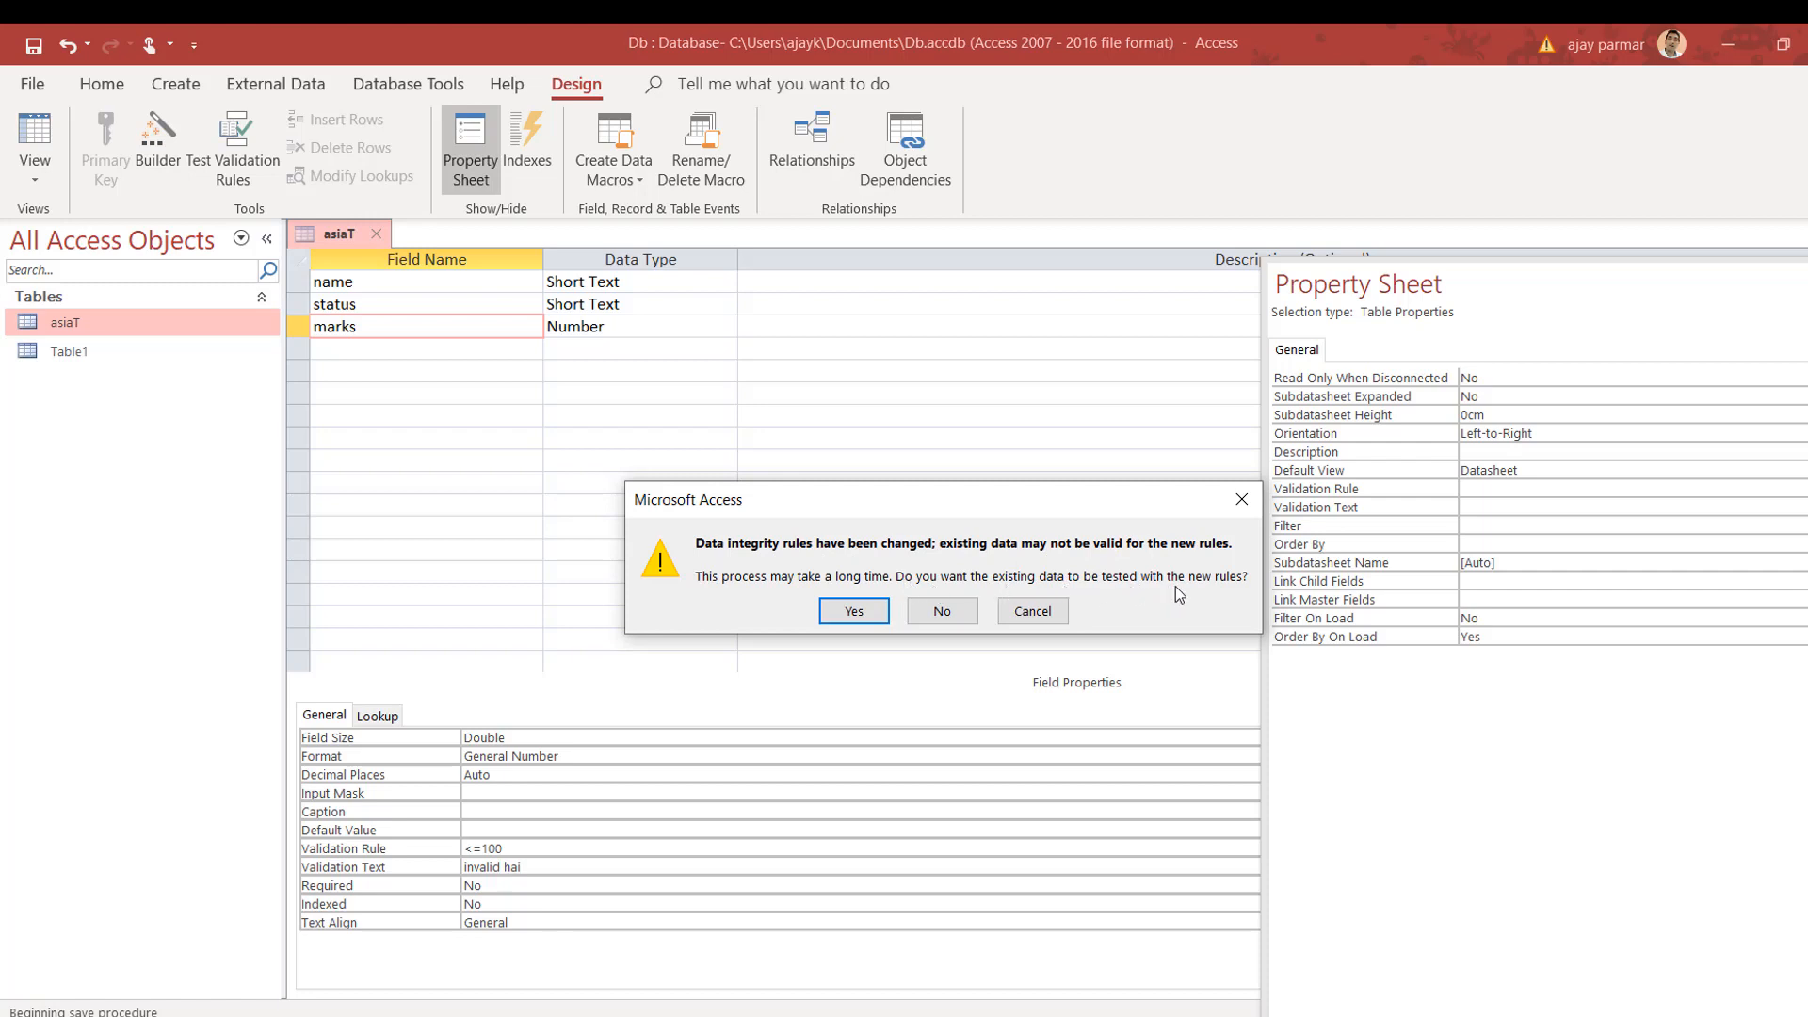
pyautogui.click(853, 612)
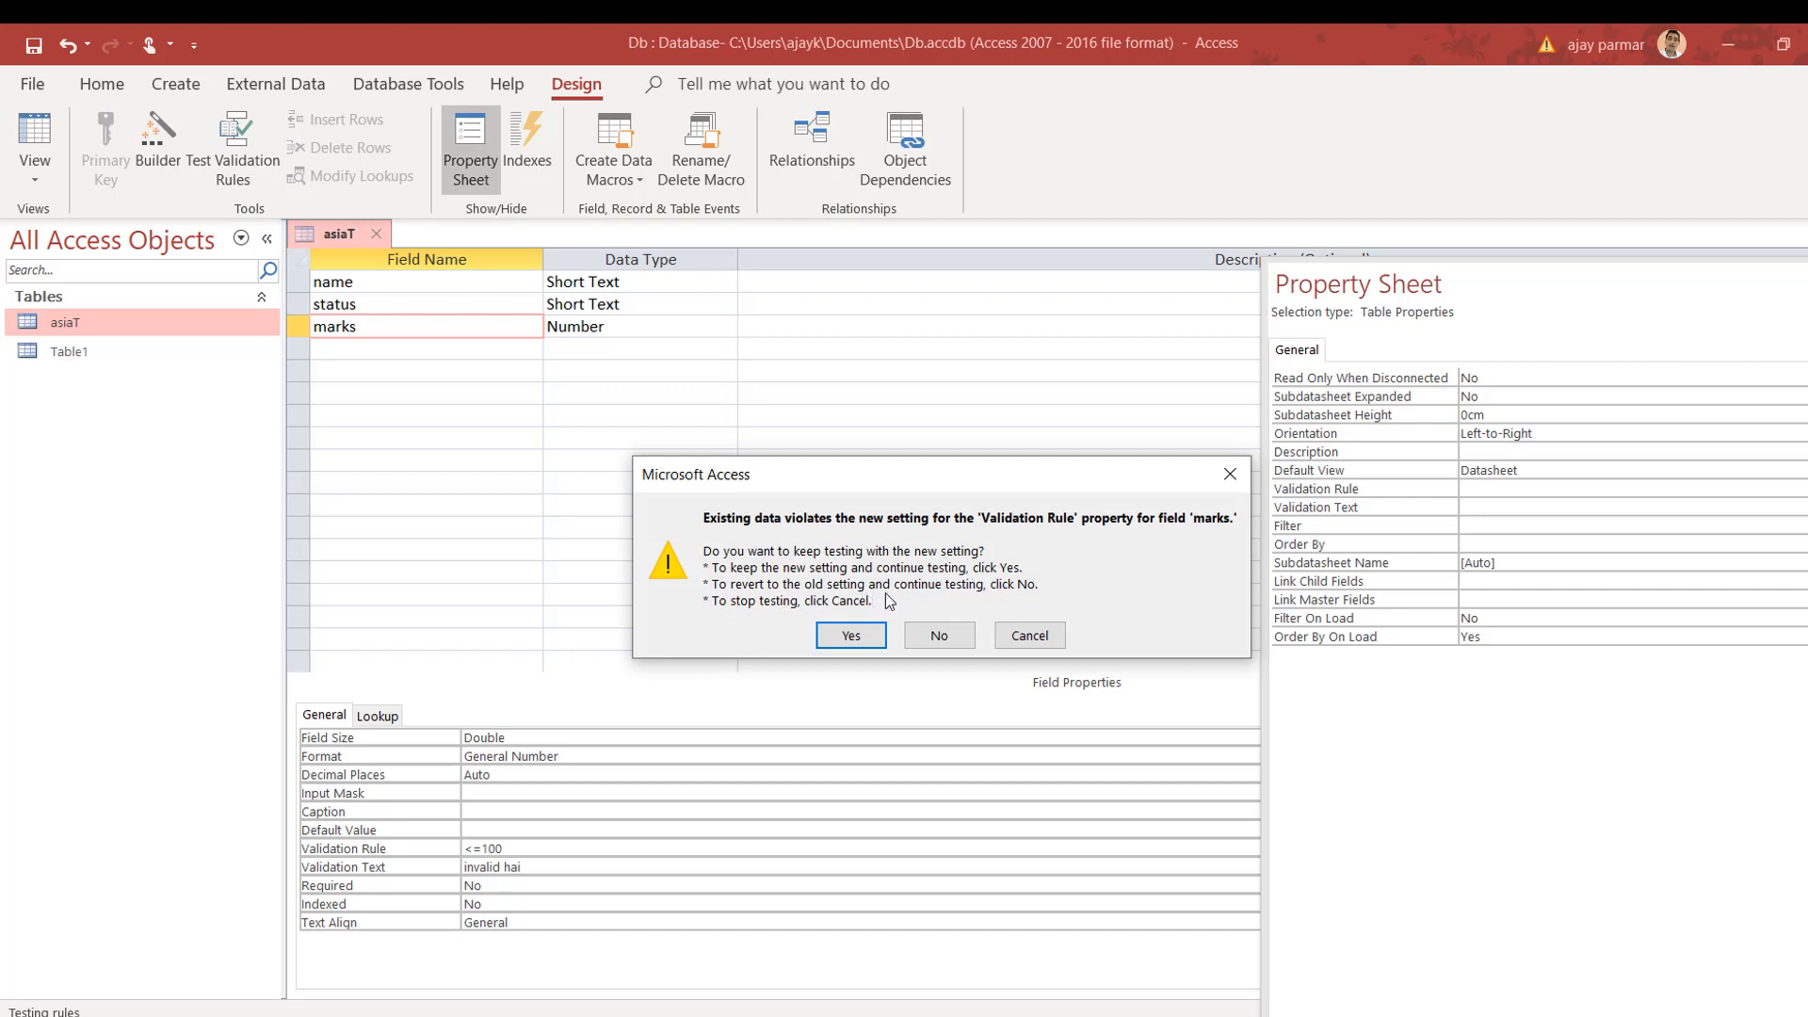
pyautogui.click(877, 640)
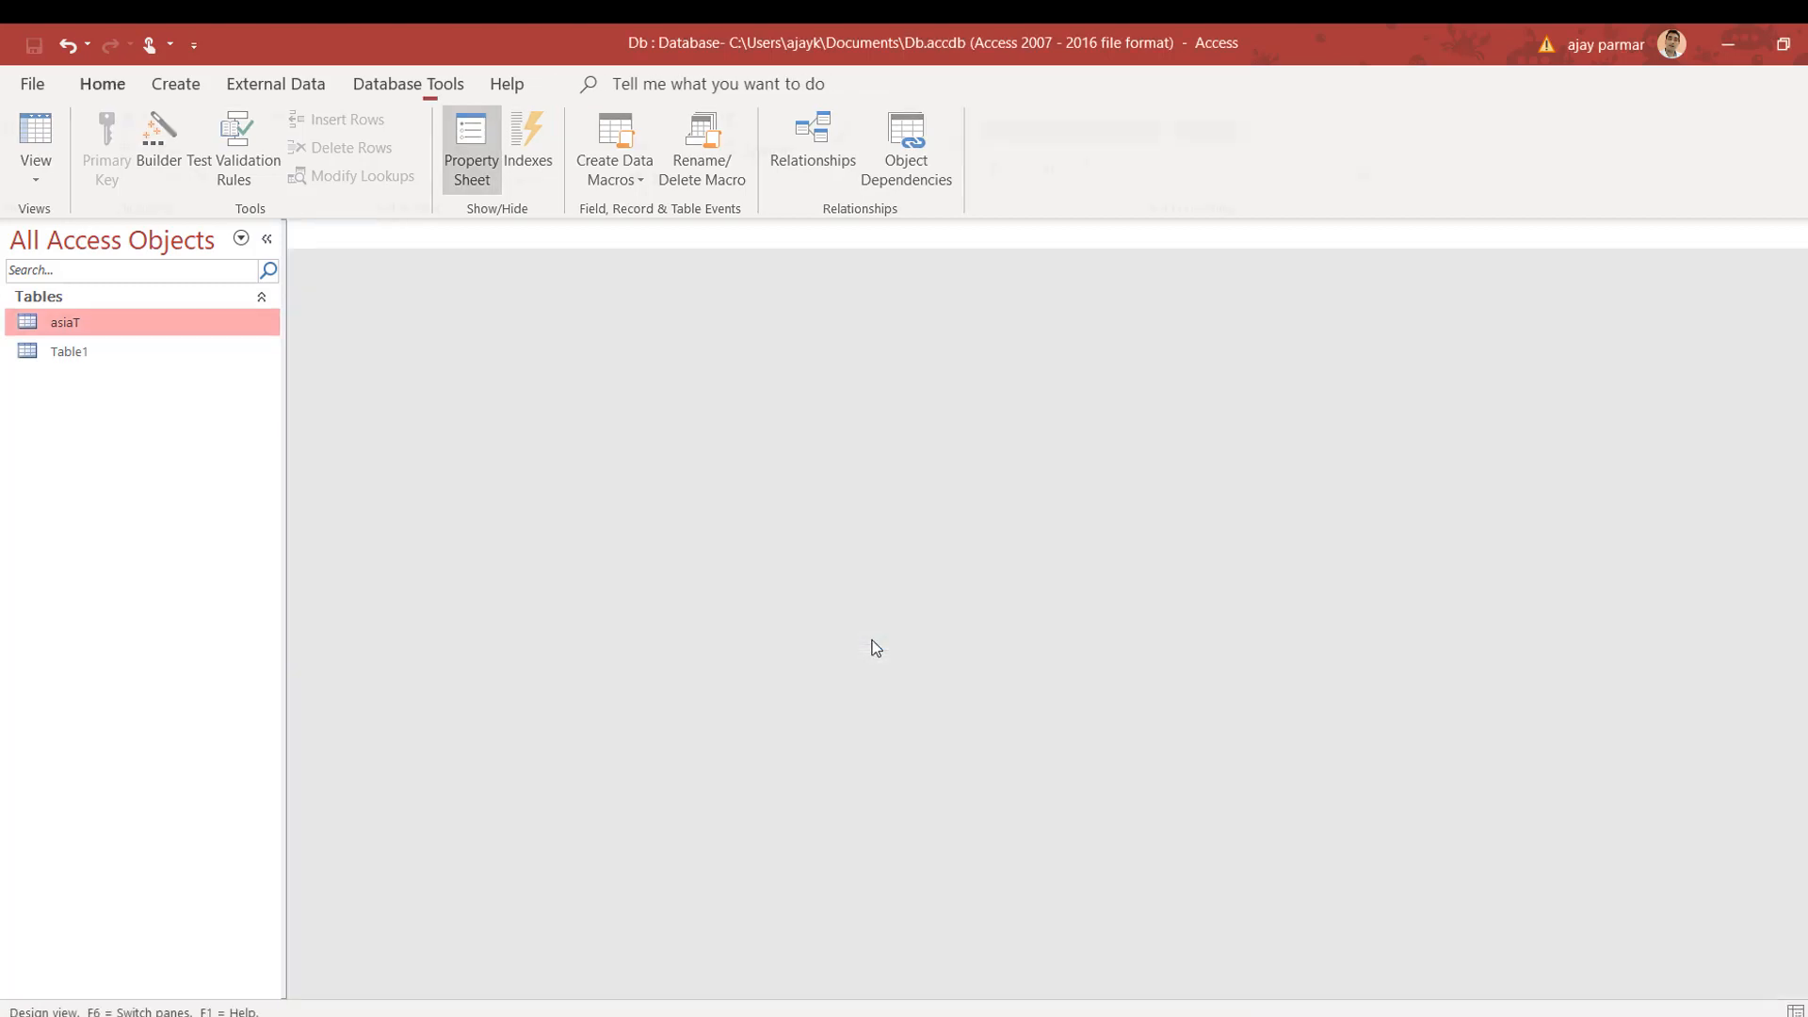
# Step: Verify the marks rule in asiaT's Design View, then view its ten datasheet records
pyautogui.doubleClick(116, 324)
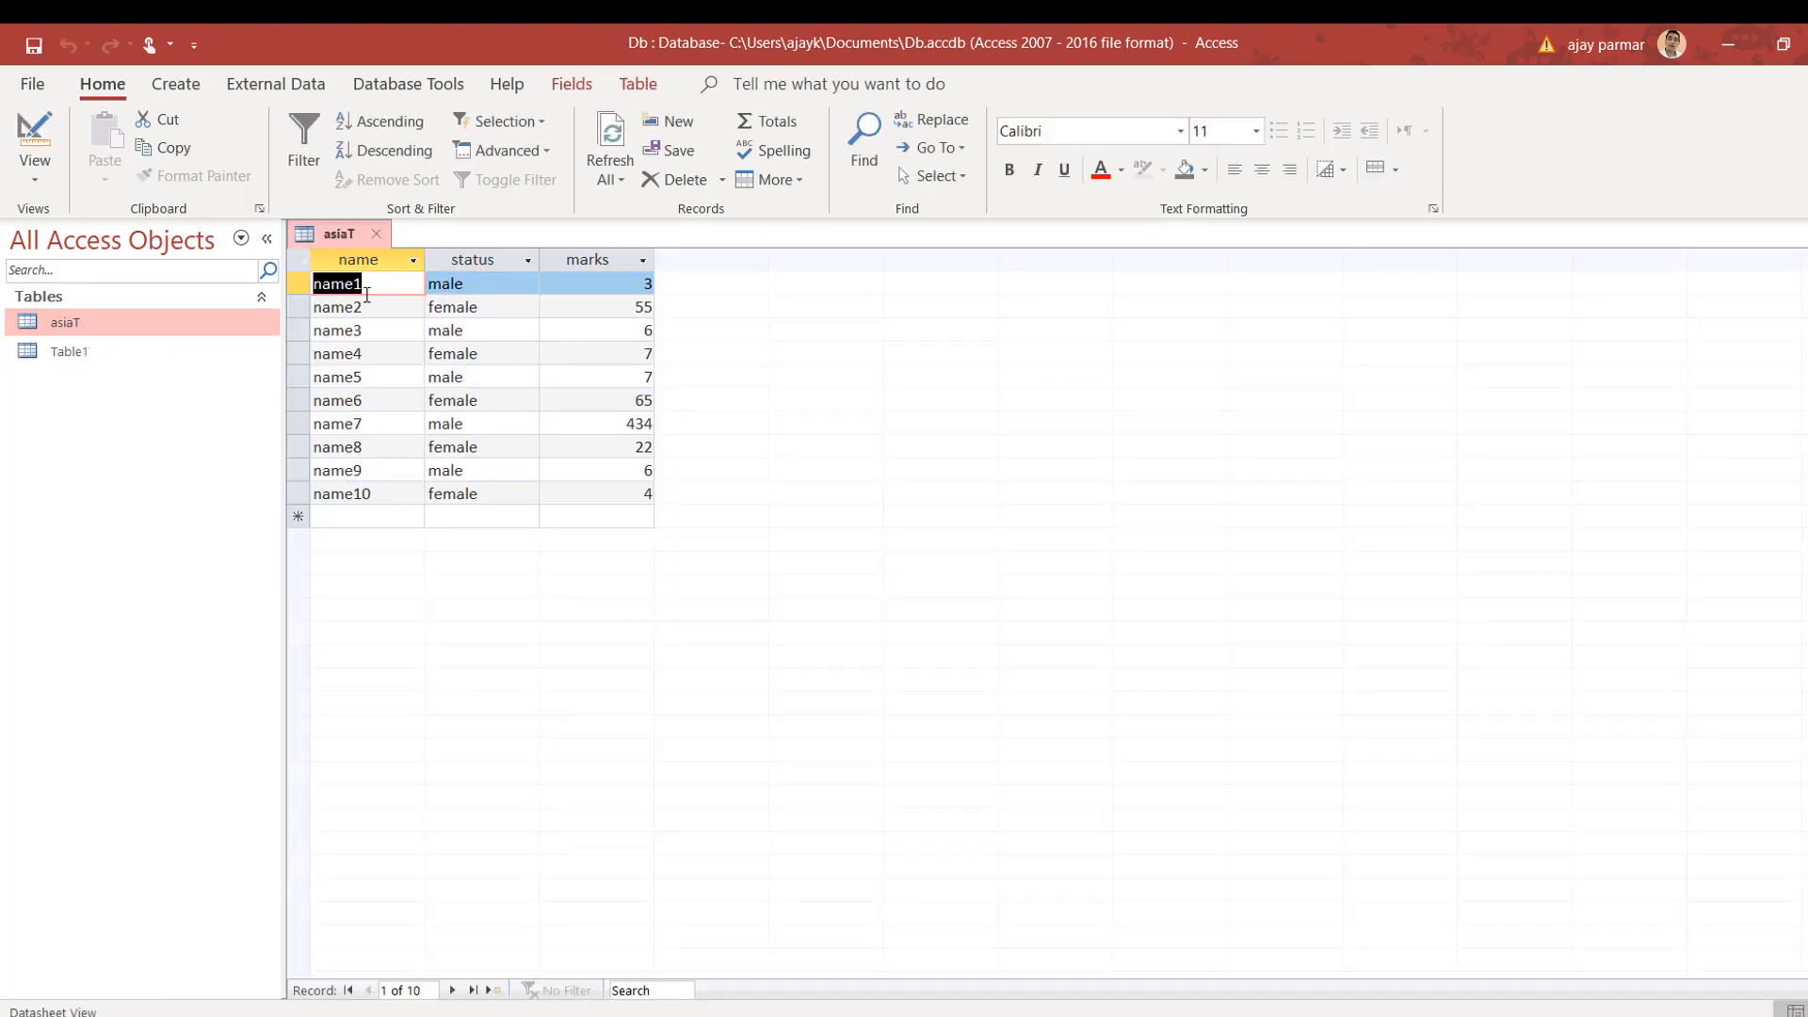
pyautogui.rightClick(143, 318)
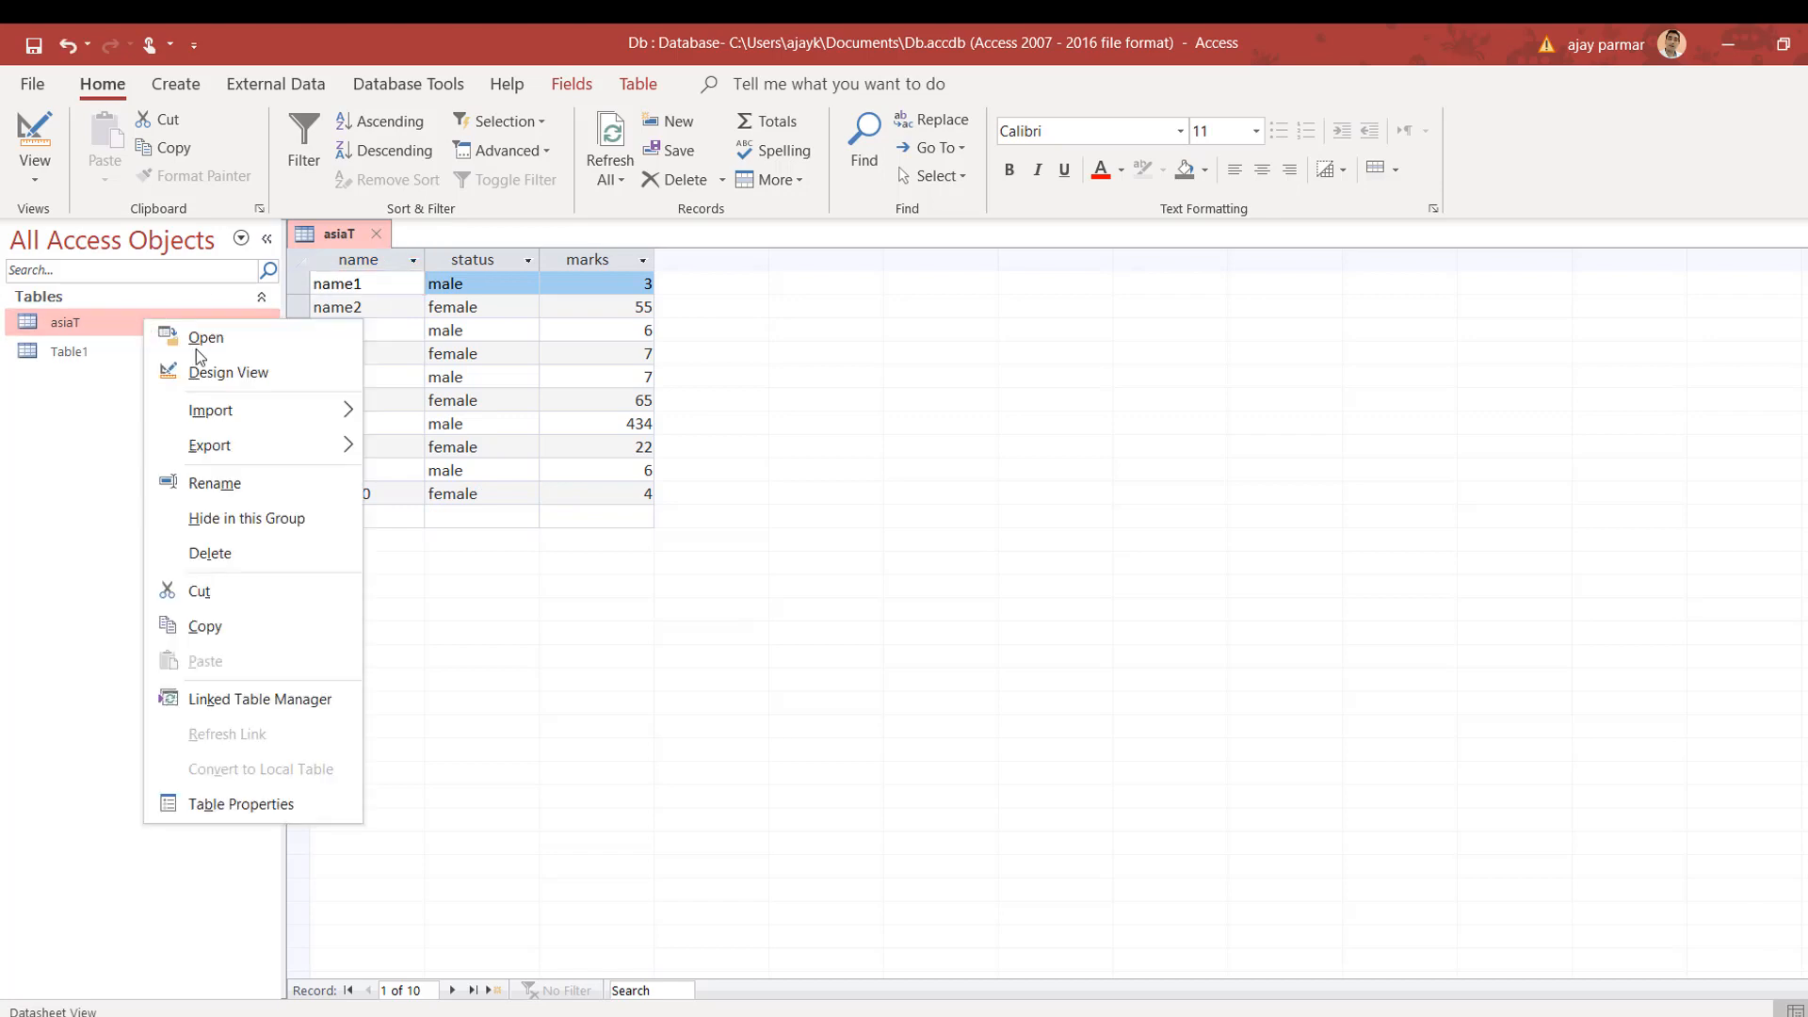
pyautogui.click(237, 372)
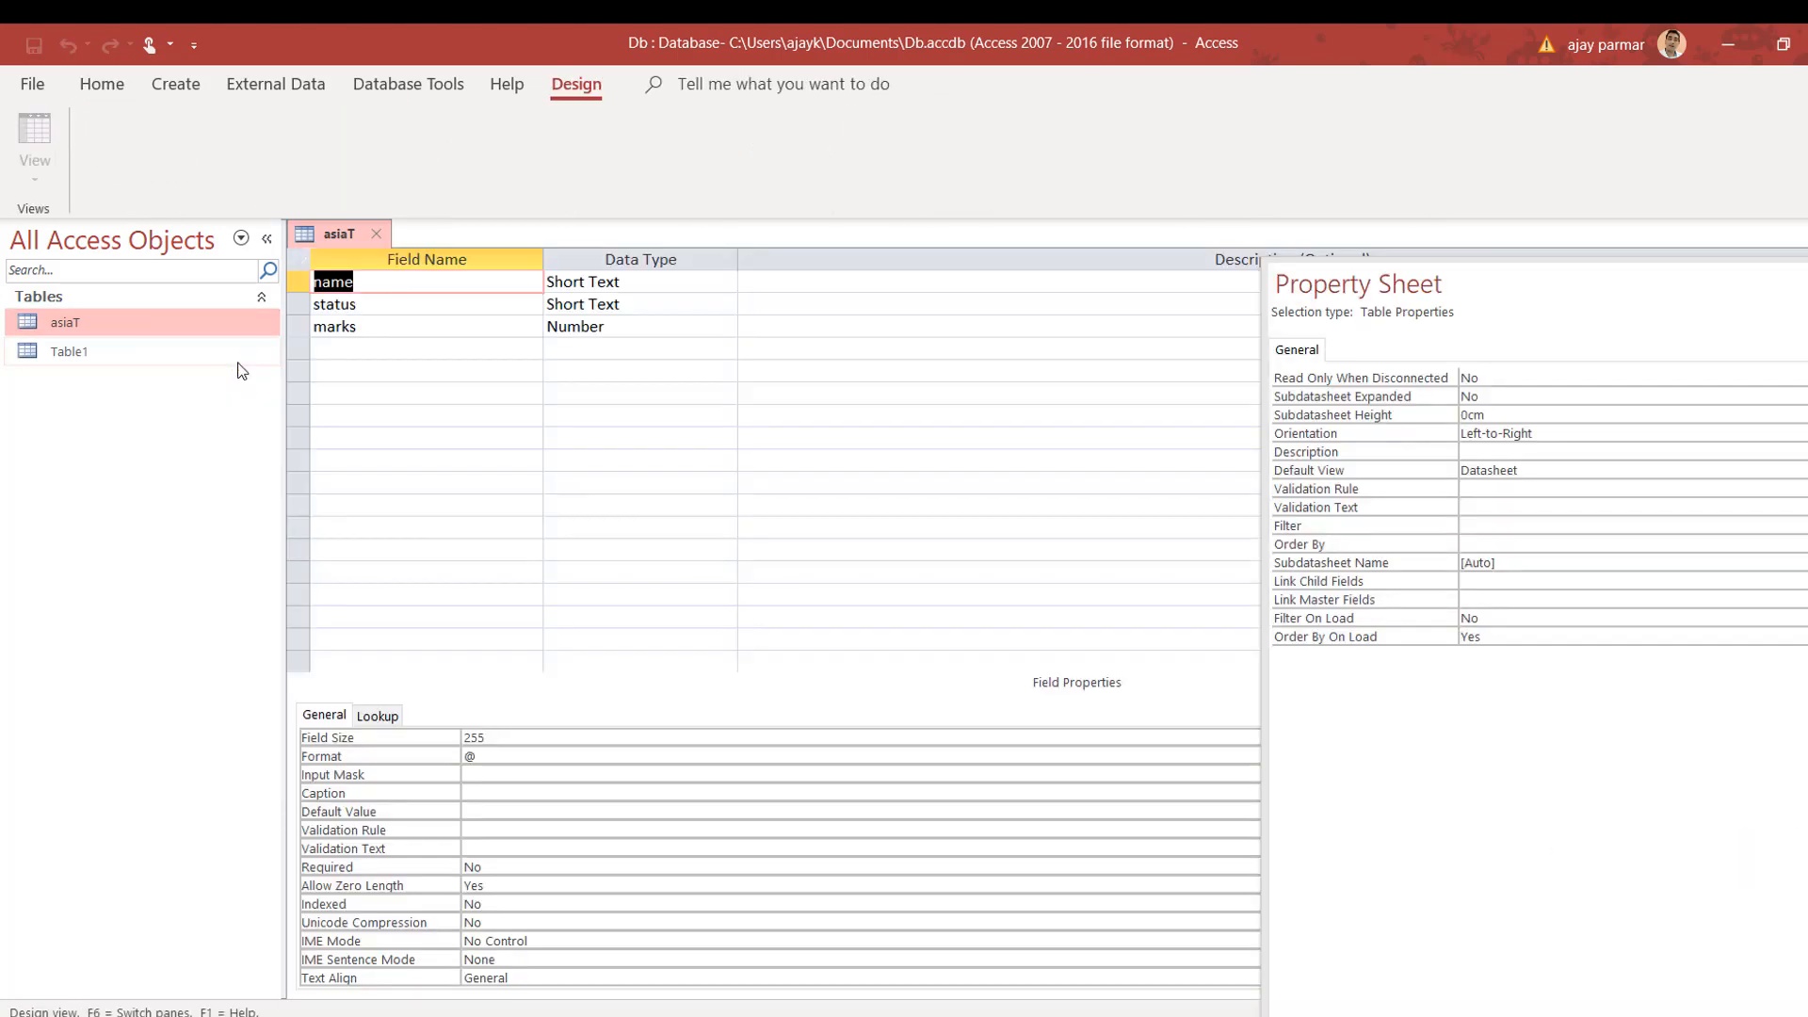
pyautogui.click(436, 326)
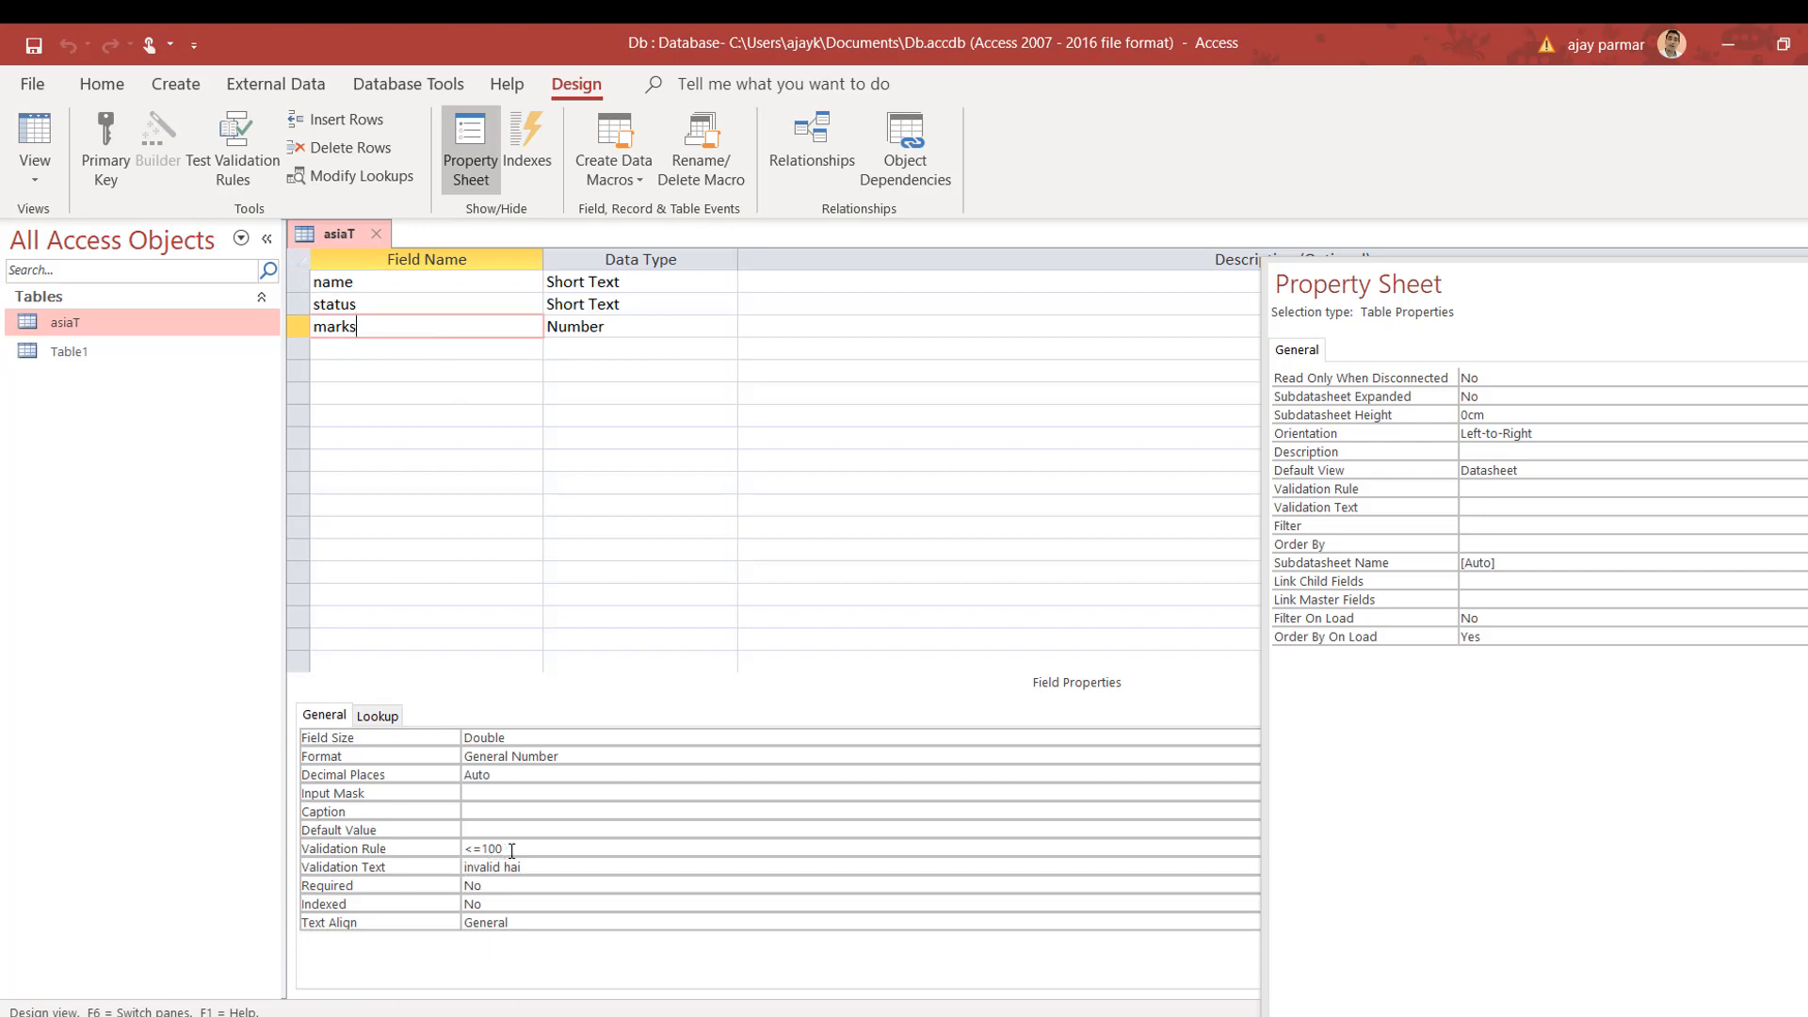
pyautogui.doubleClick(99, 326)
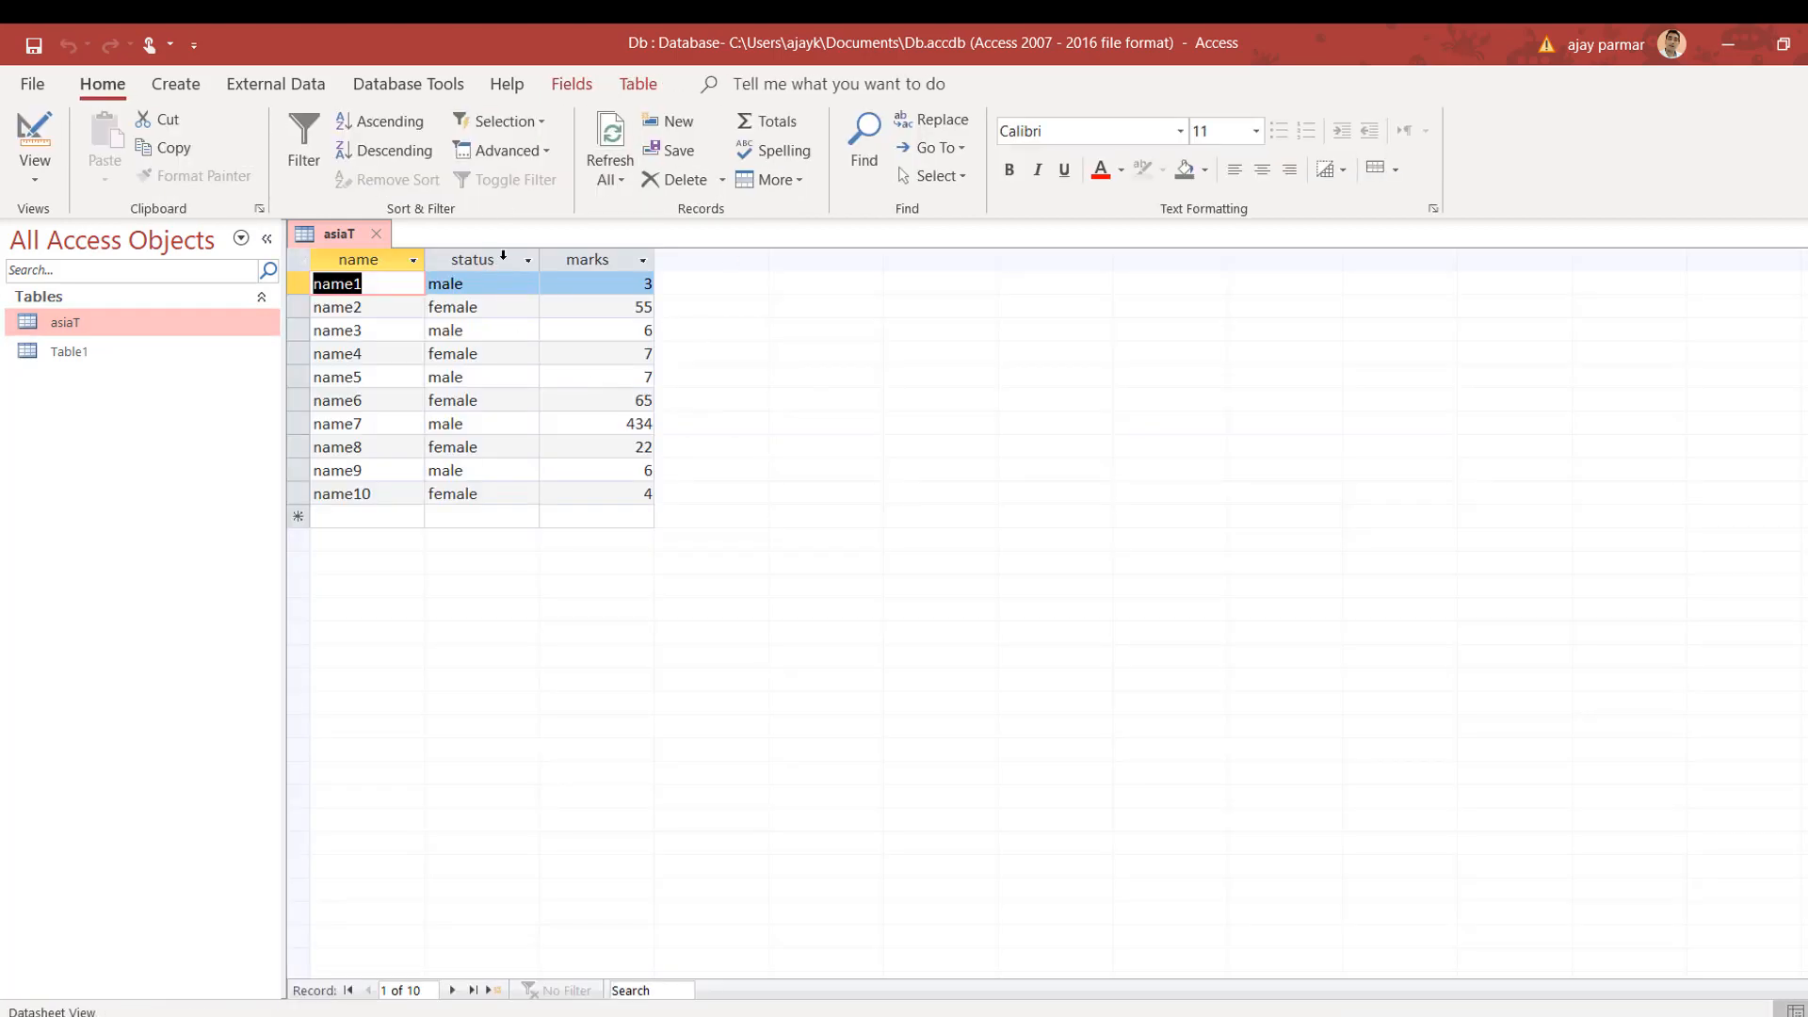
# Step: Enter a new asiaT record with a name, status male and marks 101 to test the rule
pyautogui.doubleClick(627, 424)
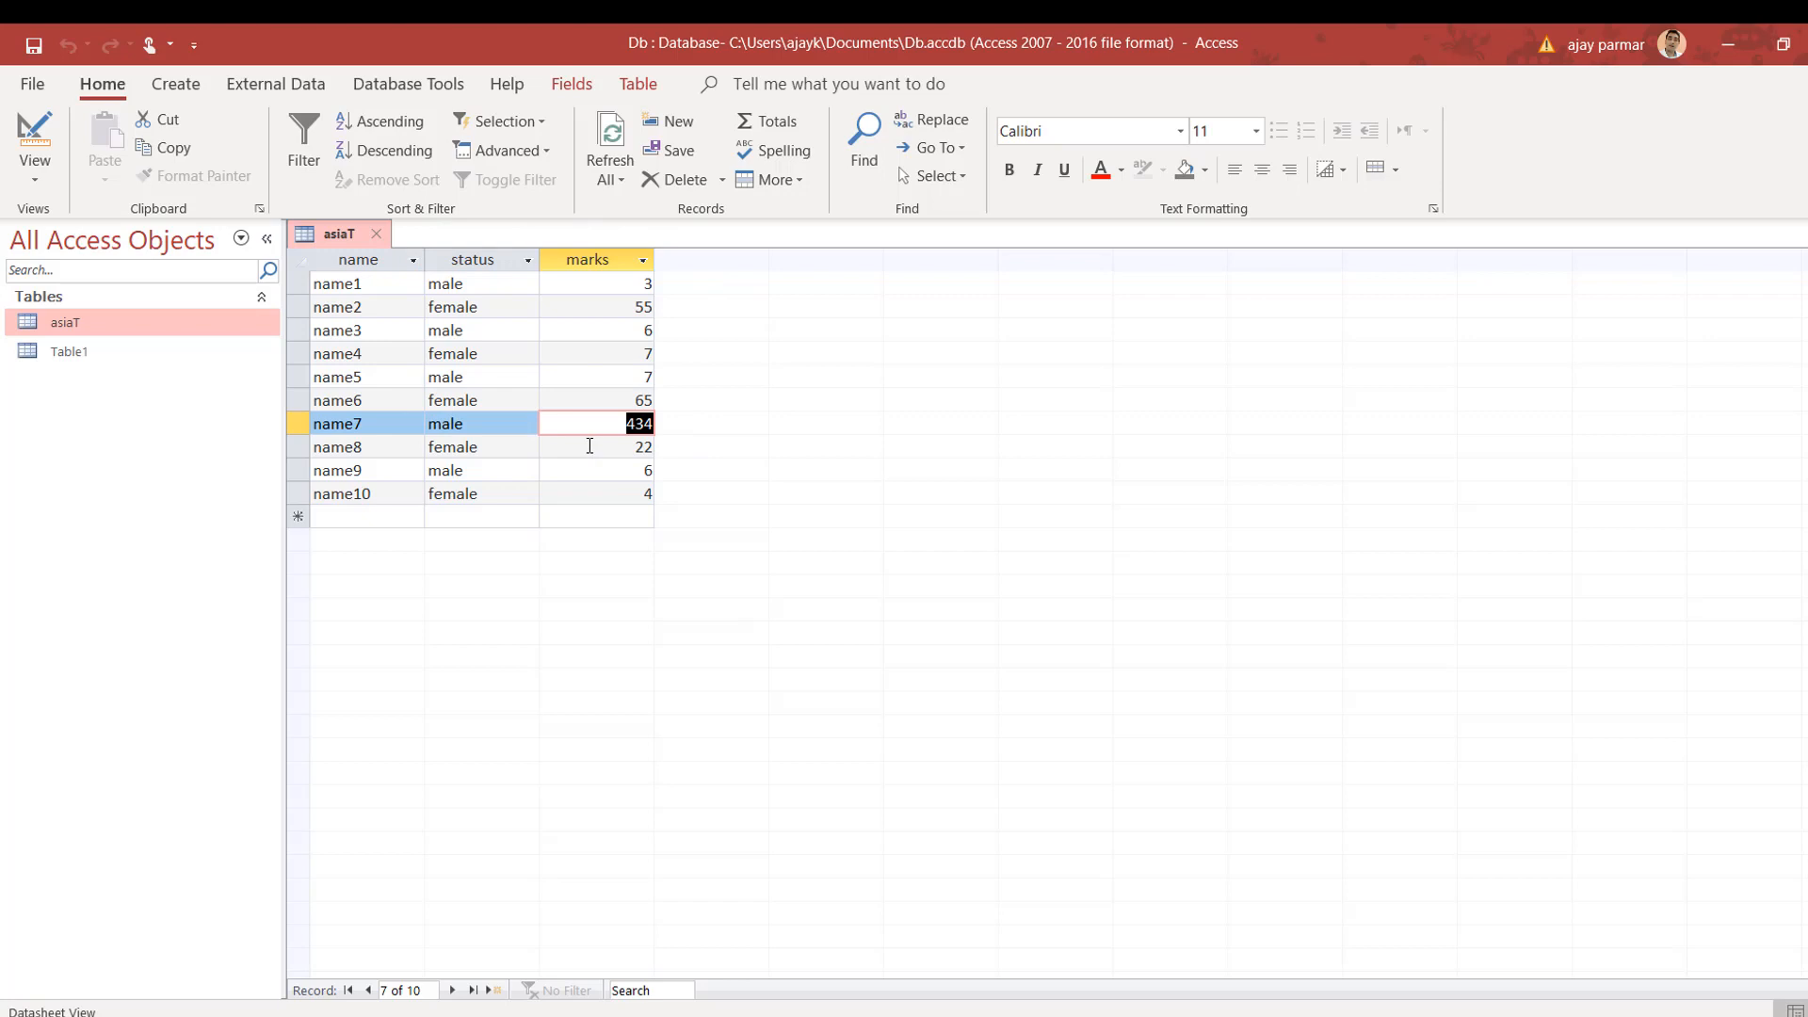
pyautogui.click(589, 514)
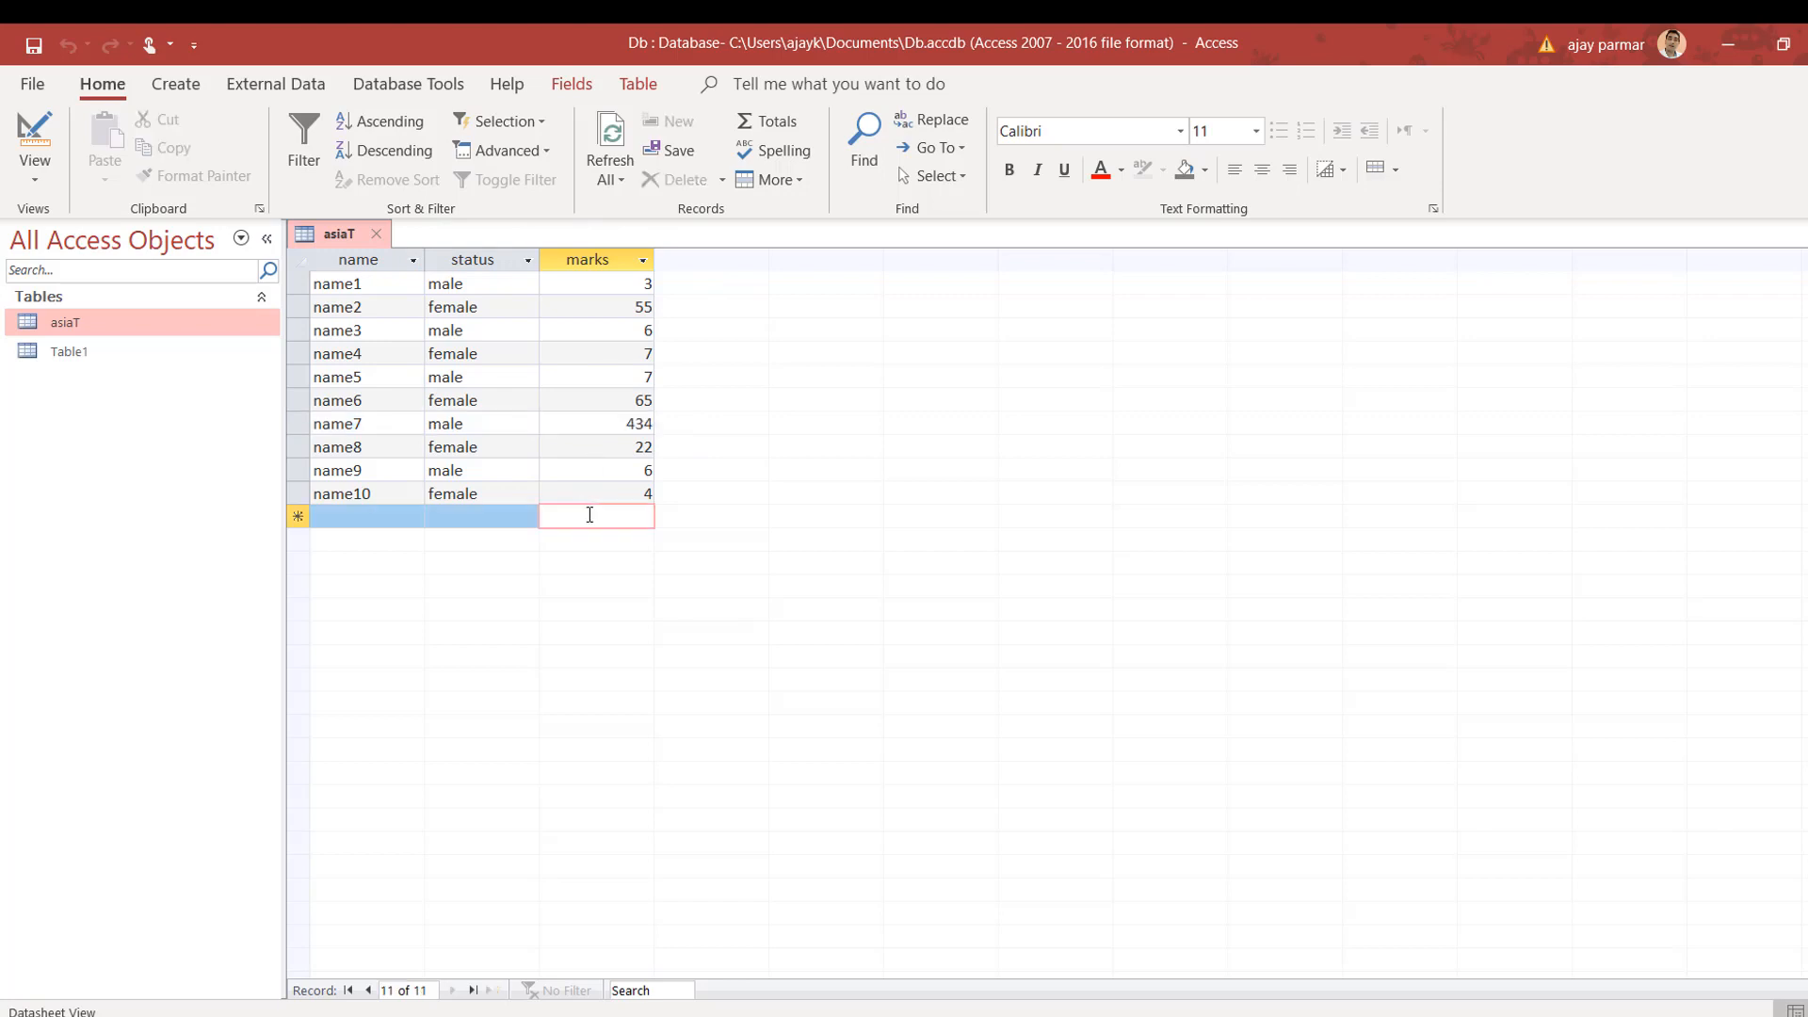
pyautogui.click(345, 516)
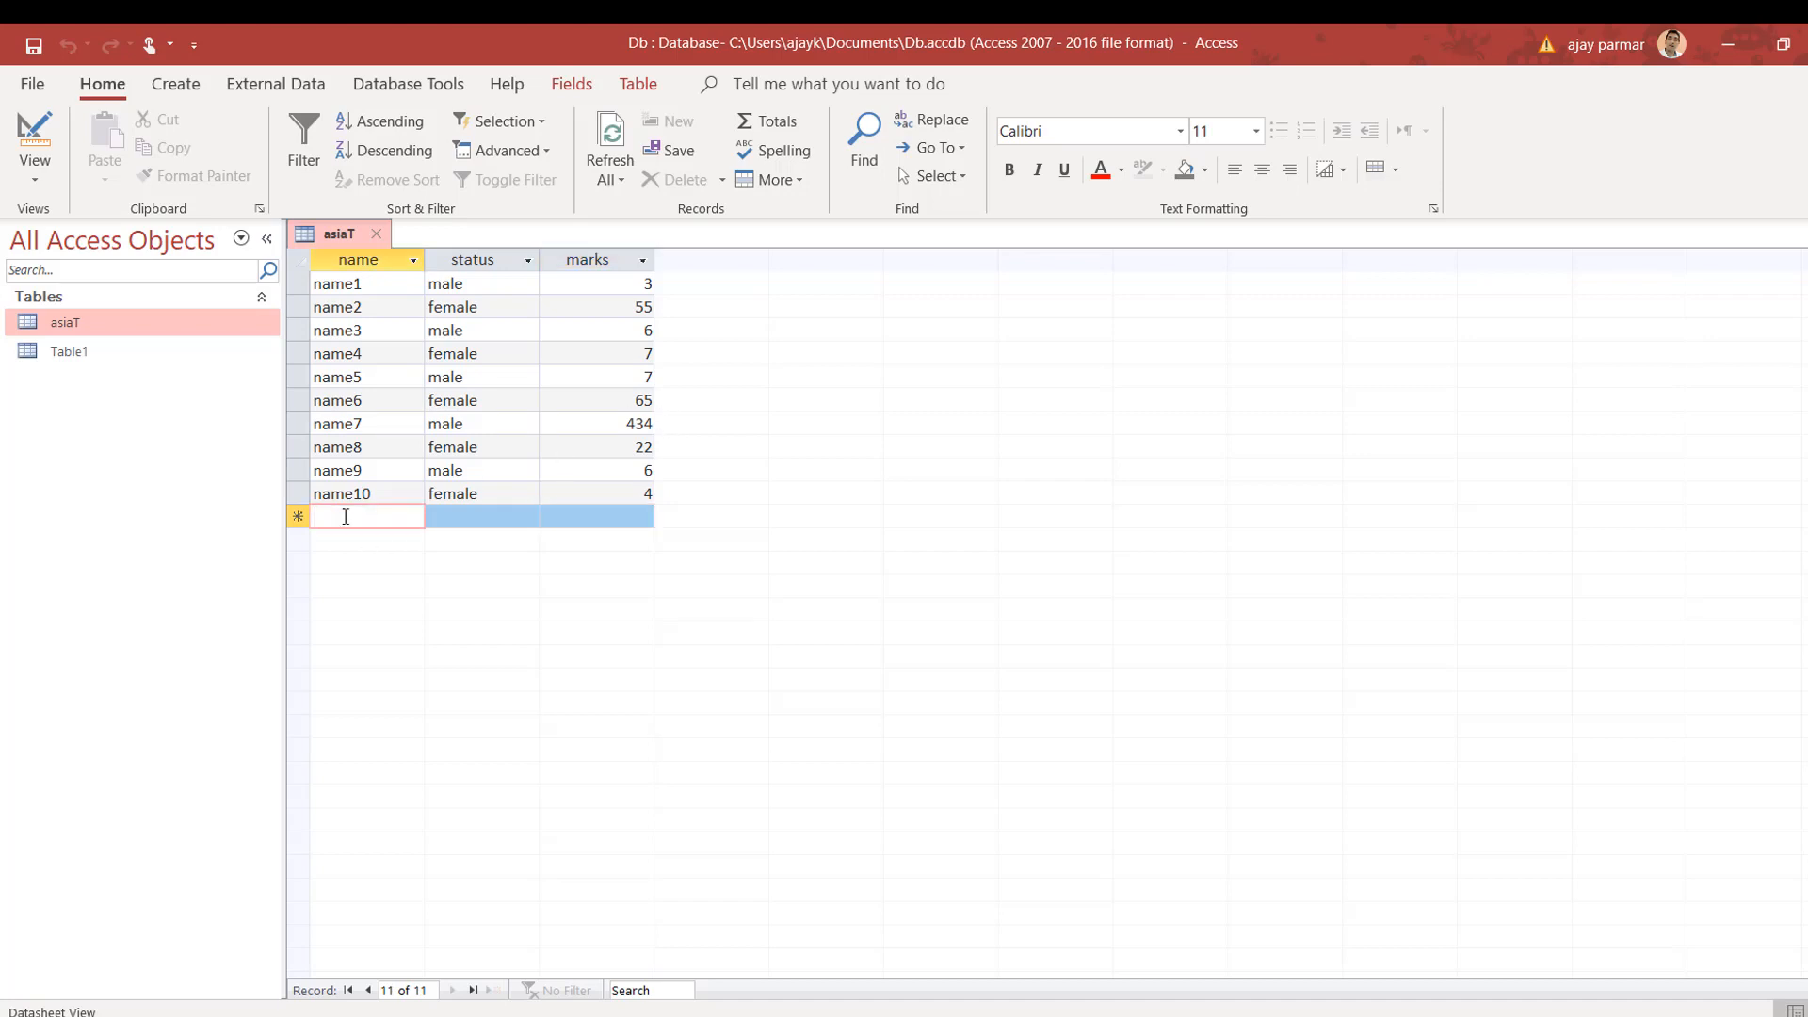
pyautogui.write('j')
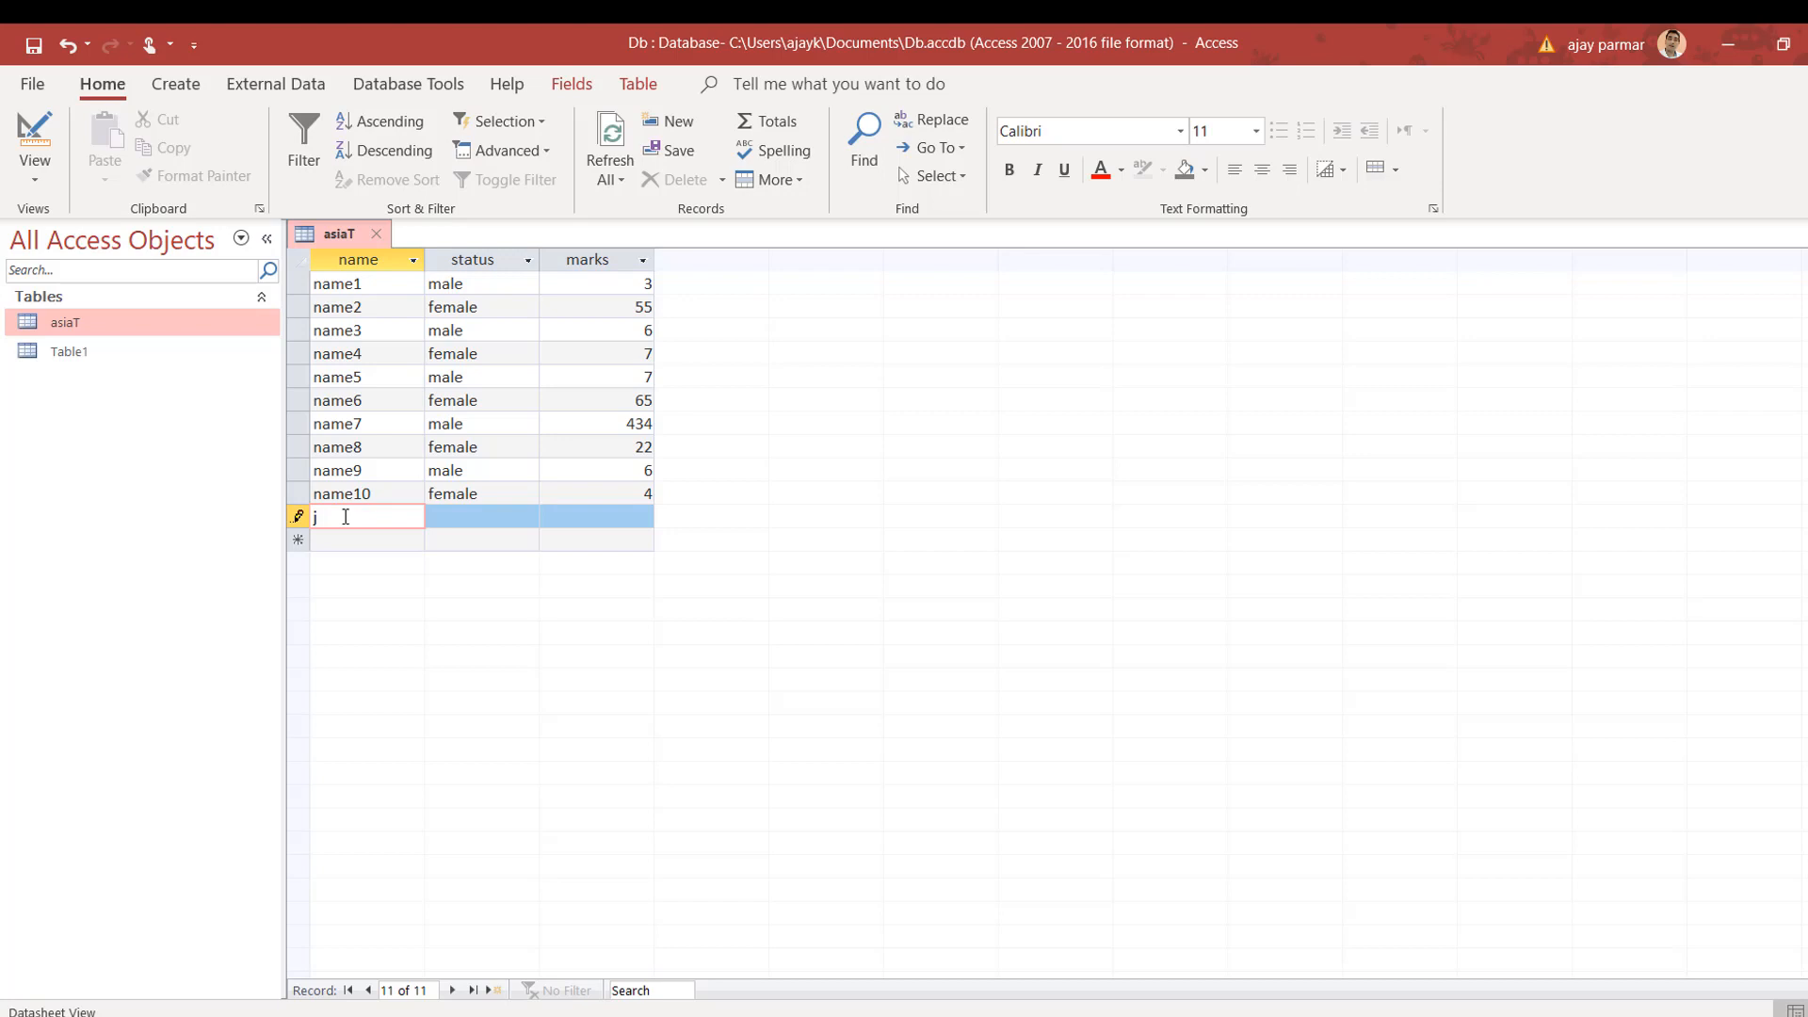
pyautogui.write('ame')
pyautogui.press('Tab')
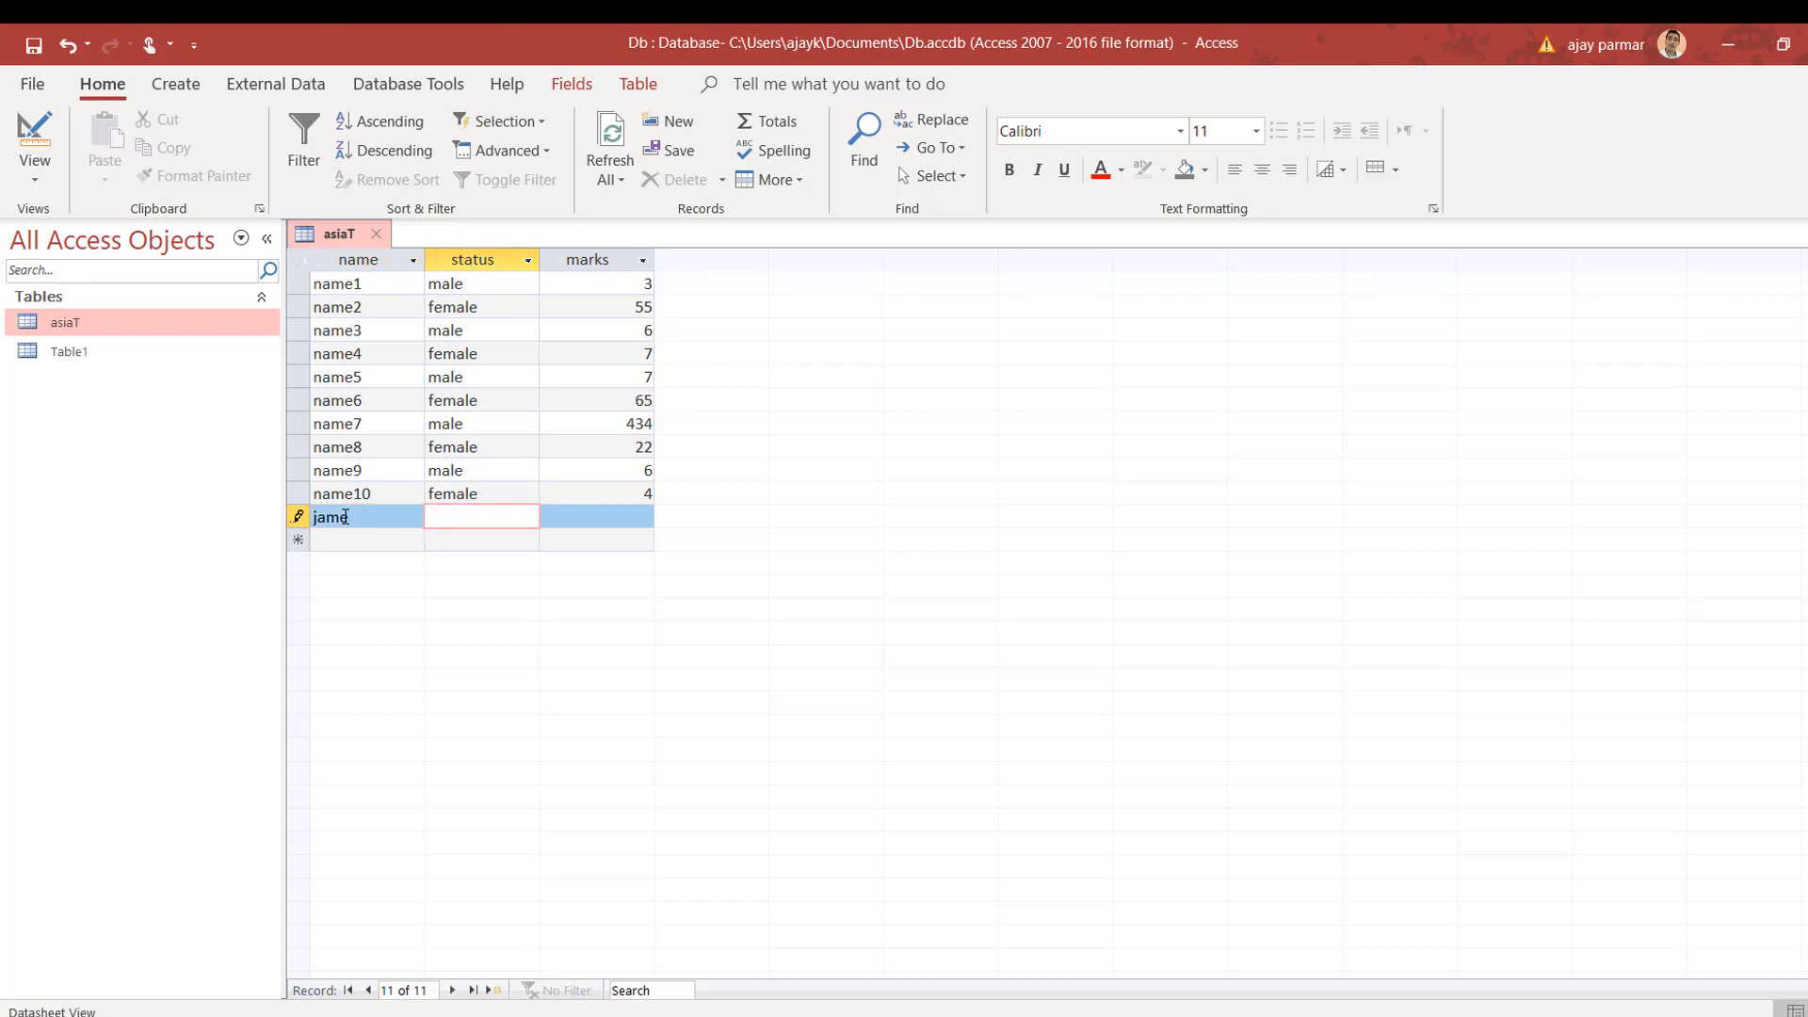
pyautogui.write('male')
pyautogui.press('Tab')
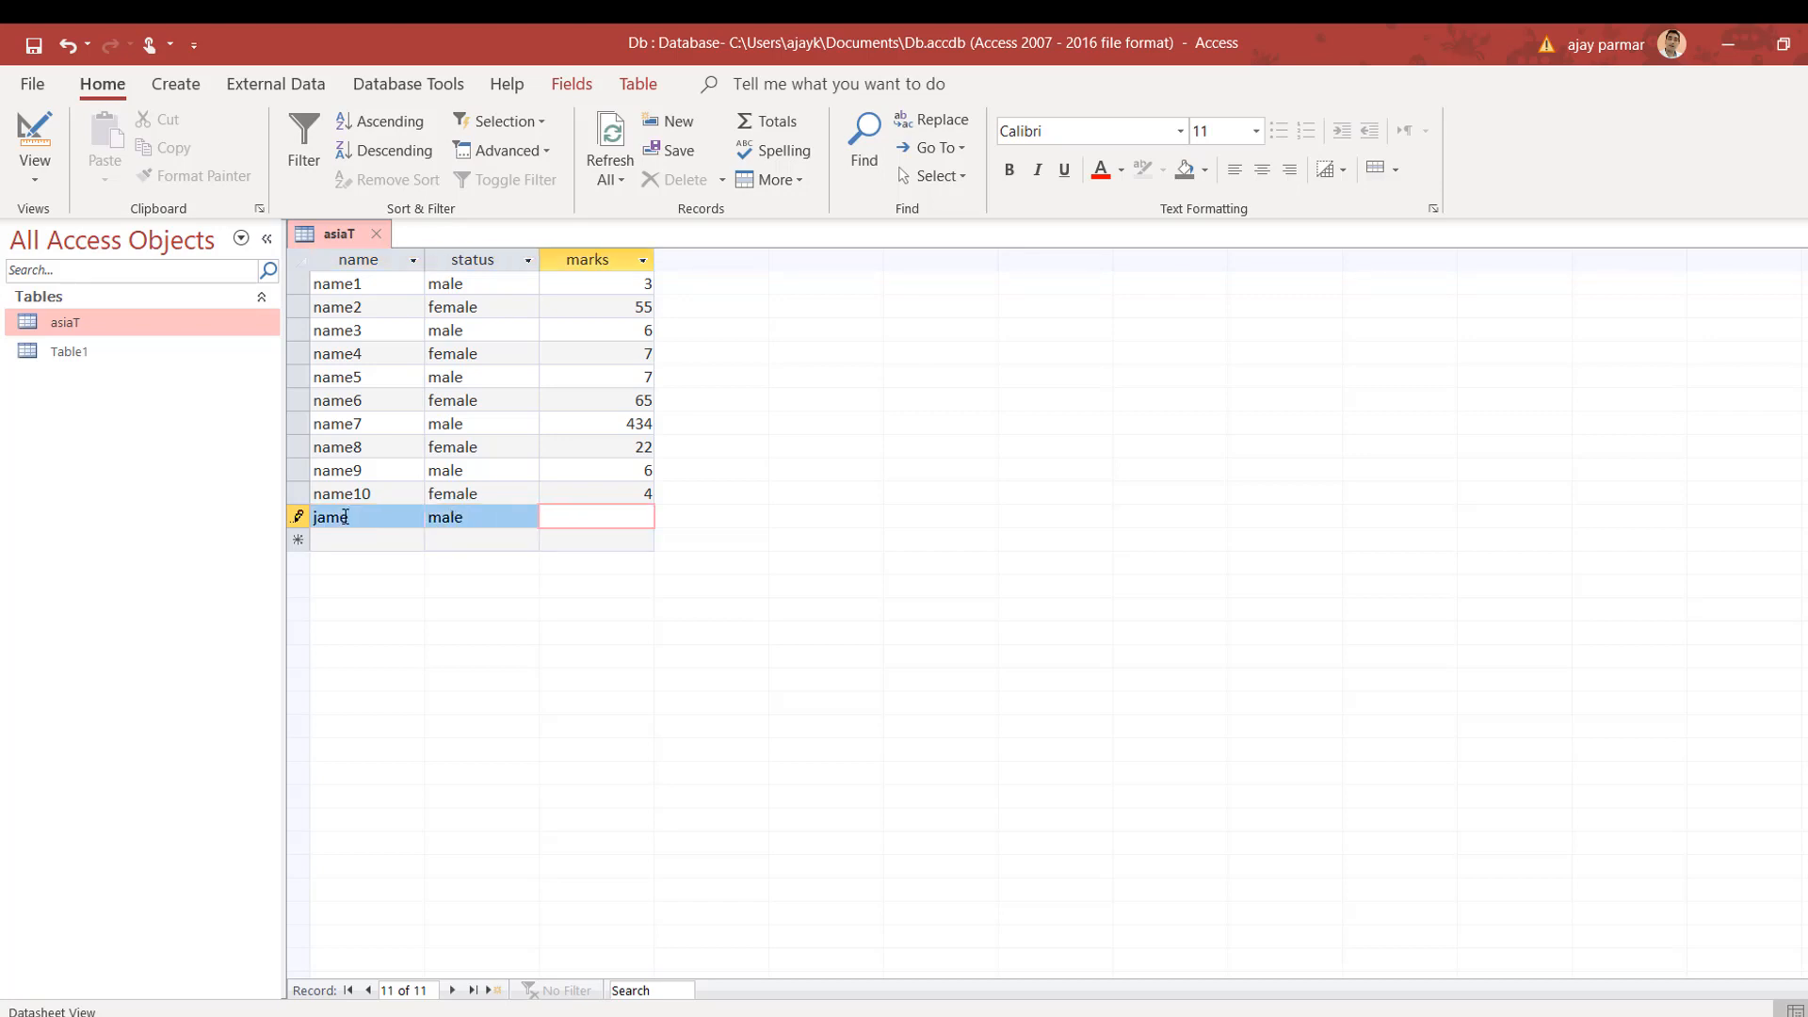
pyautogui.write('101')
pyautogui.press('Tab')
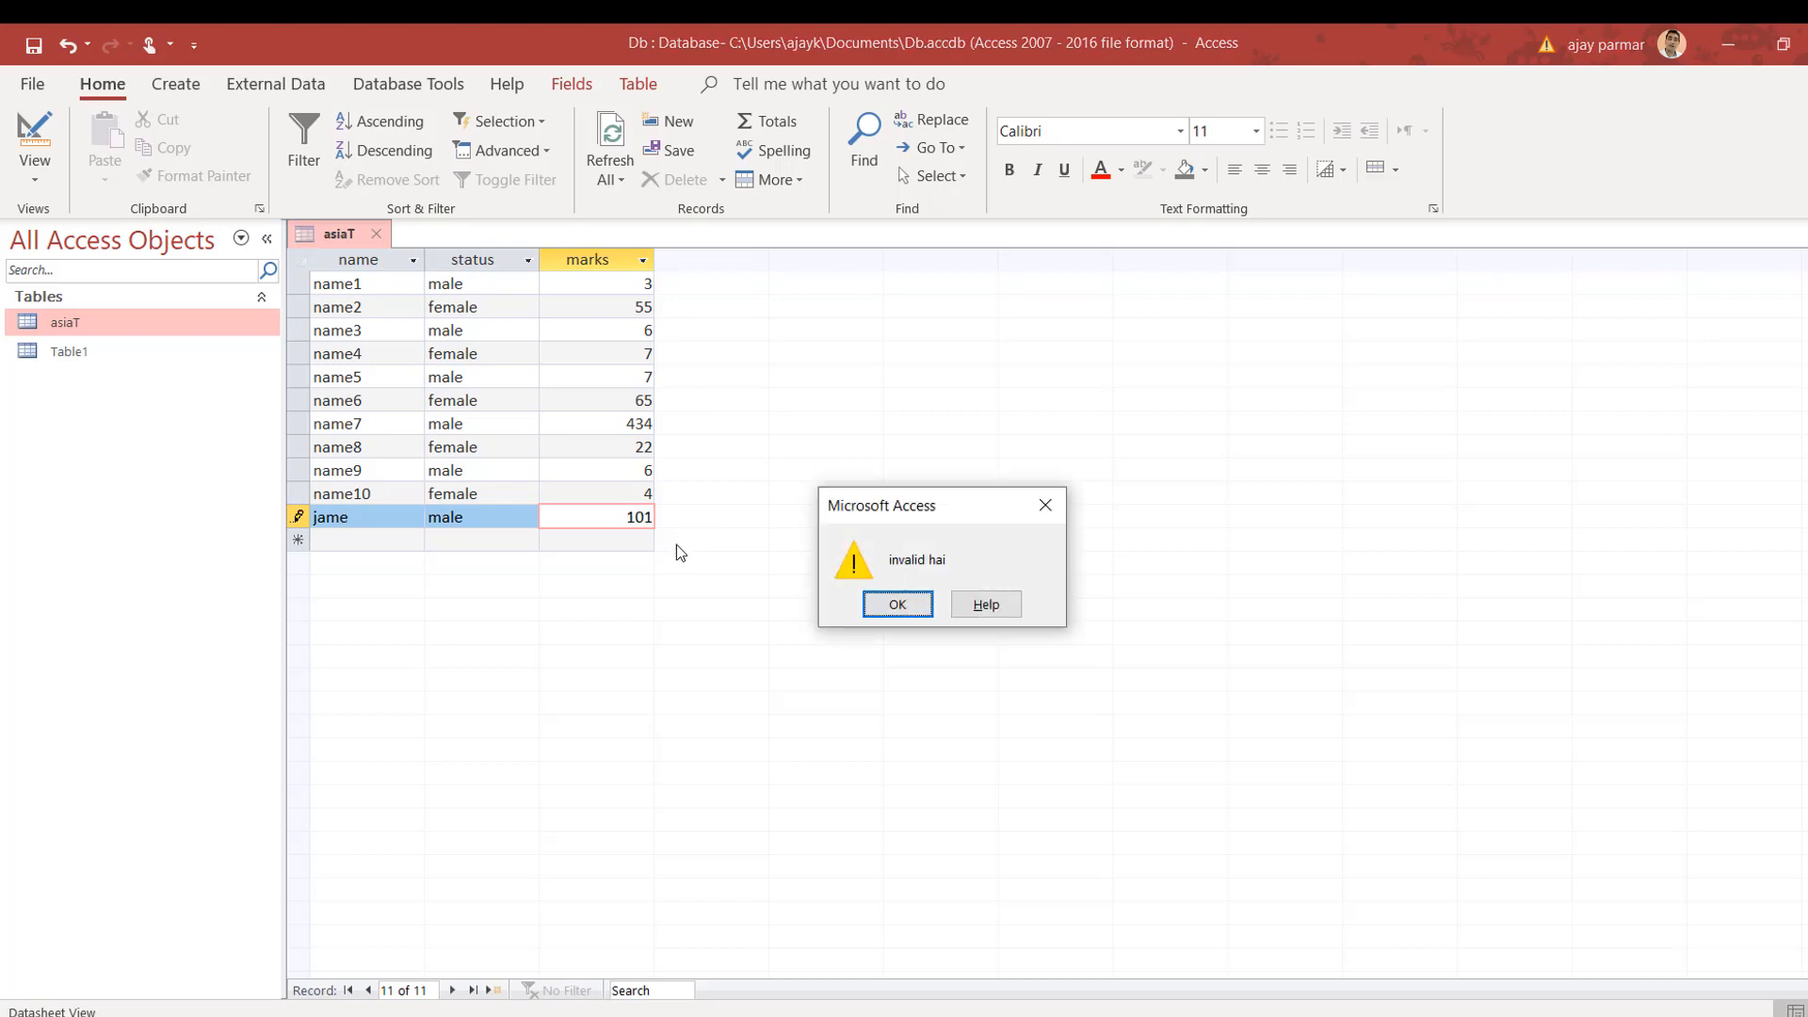
# Step: Dismiss the 'invalid hai' warning, correct the marks to 100 and save the record
pyautogui.click(898, 603)
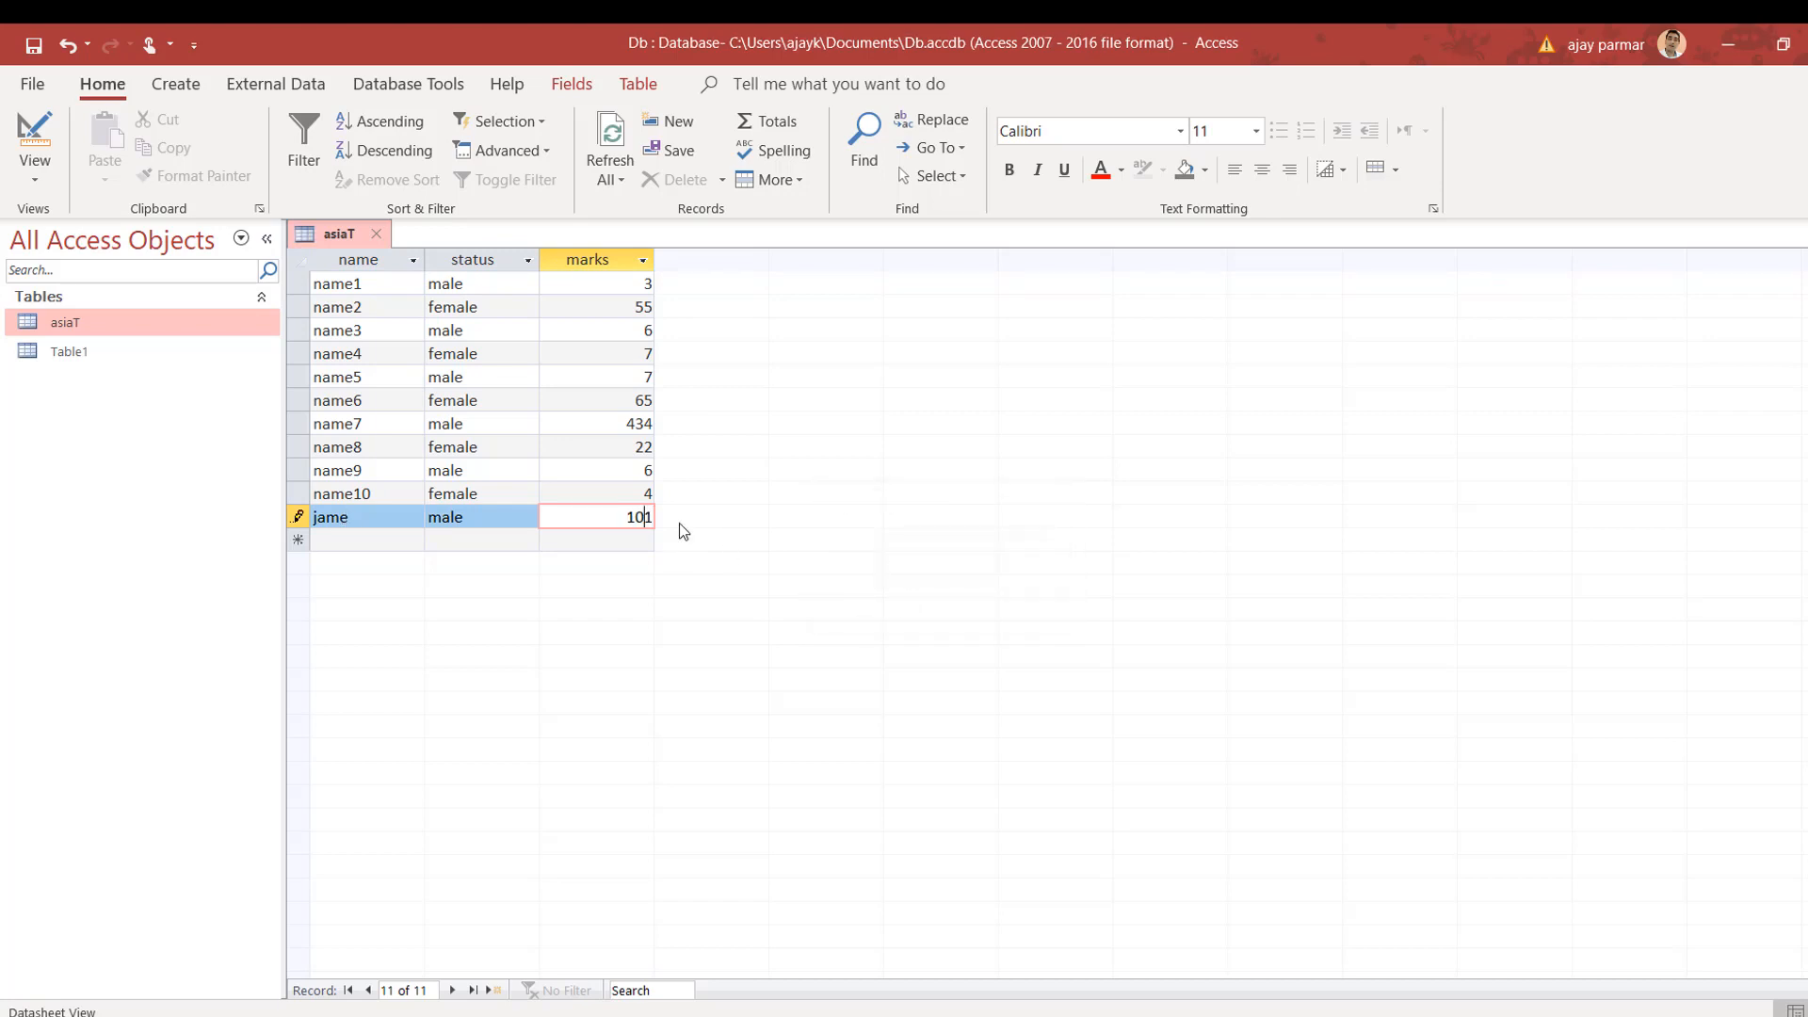
pyautogui.click(640, 517)
pyautogui.press('Delete')
pyautogui.write('0')
pyautogui.click(605, 539)
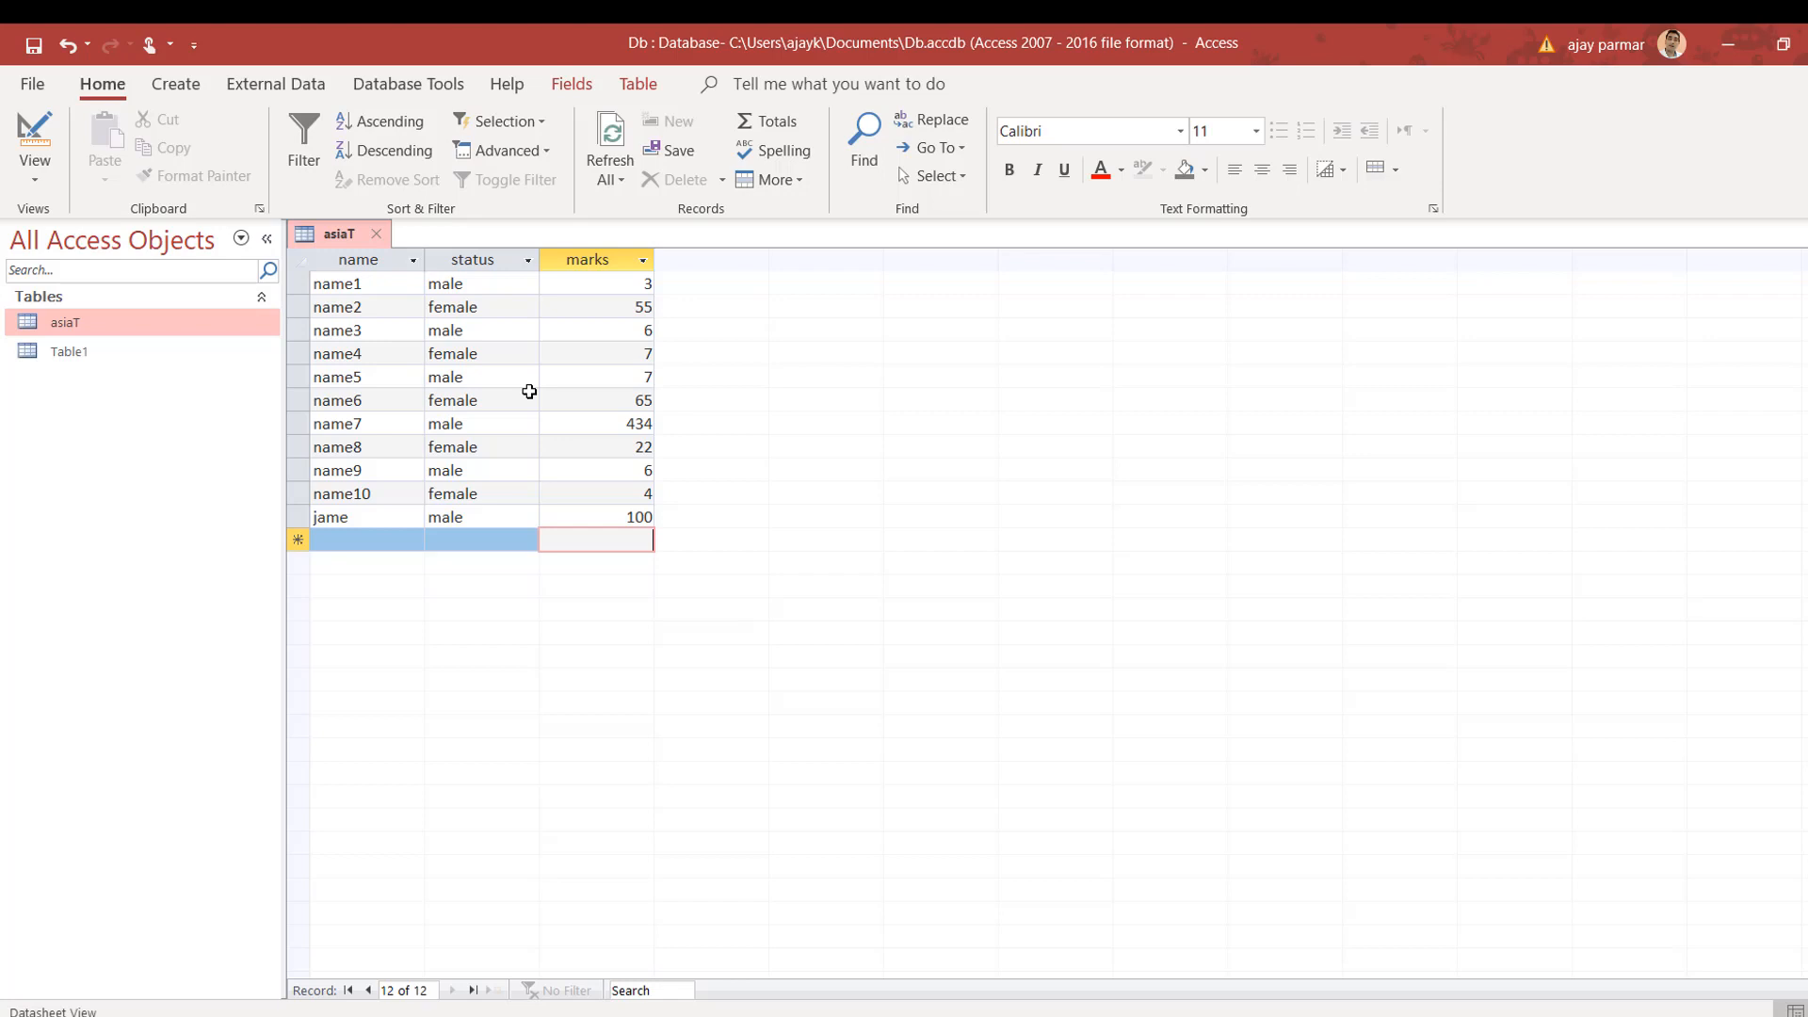
# Step: Change name7's marks from 434 to 9, then see 609 rejected and undo it
pyautogui.click(637, 423)
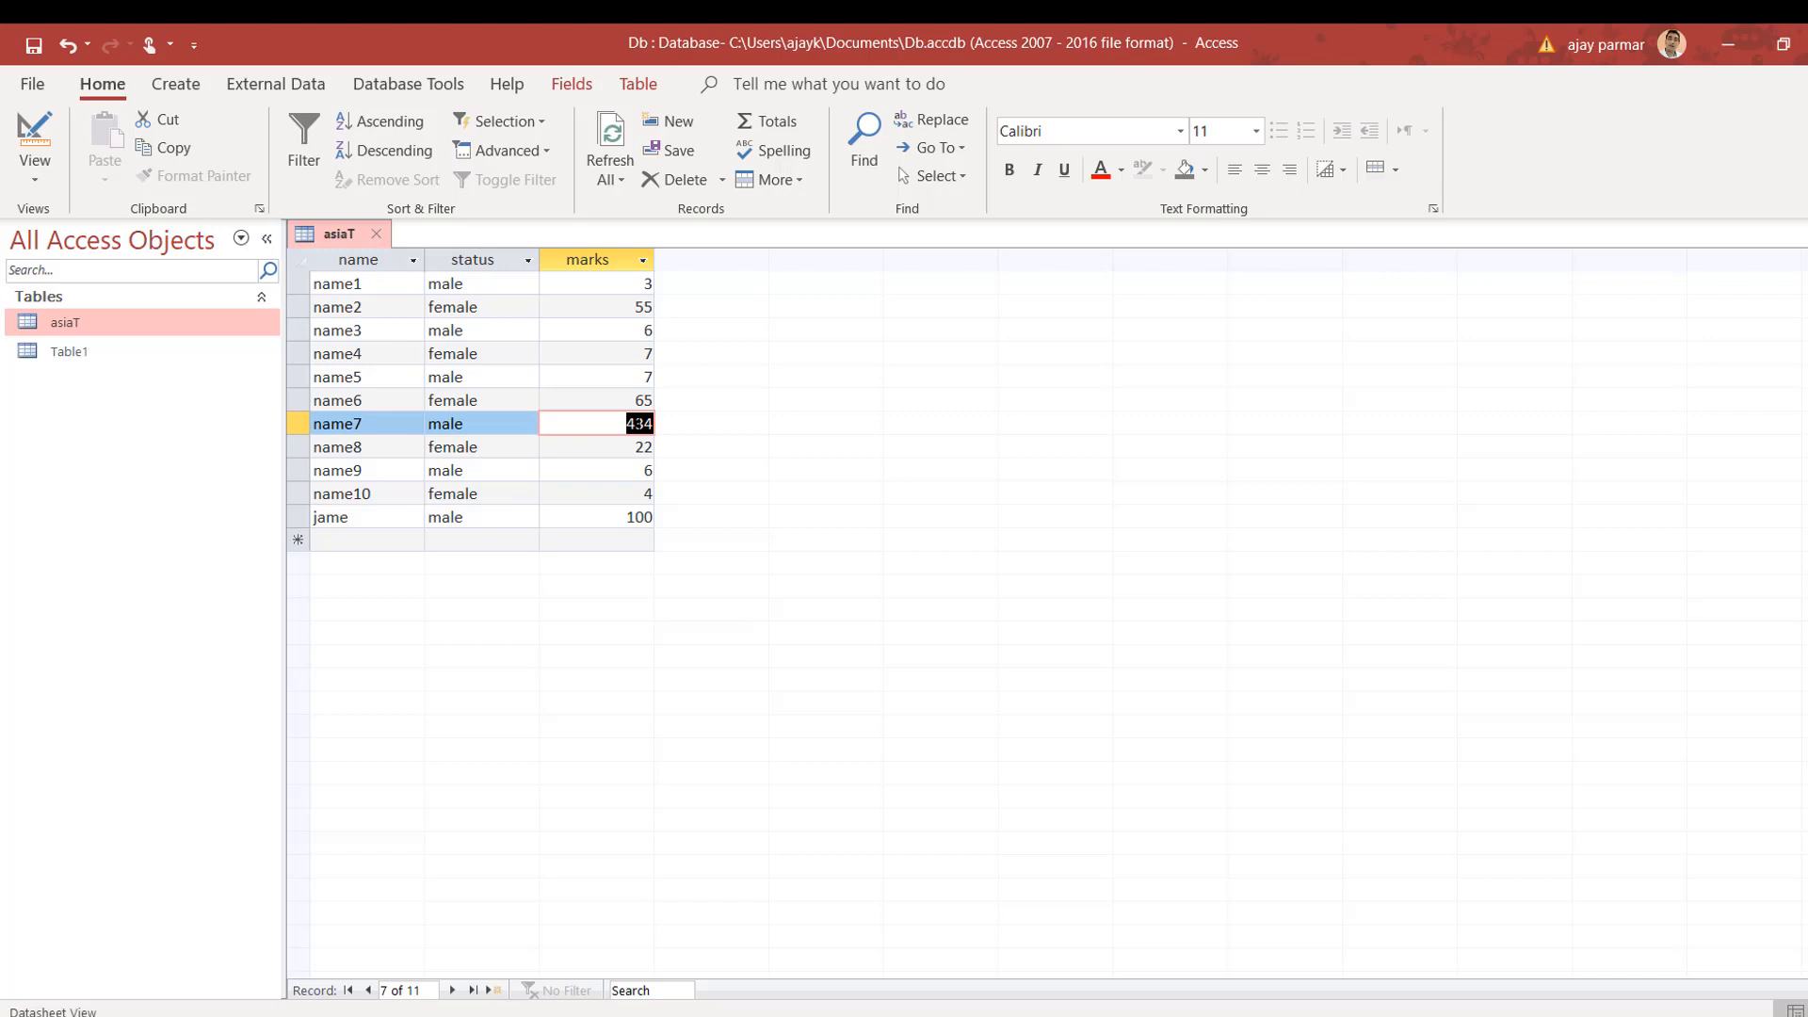
pyautogui.write('9')
pyautogui.press('Down')
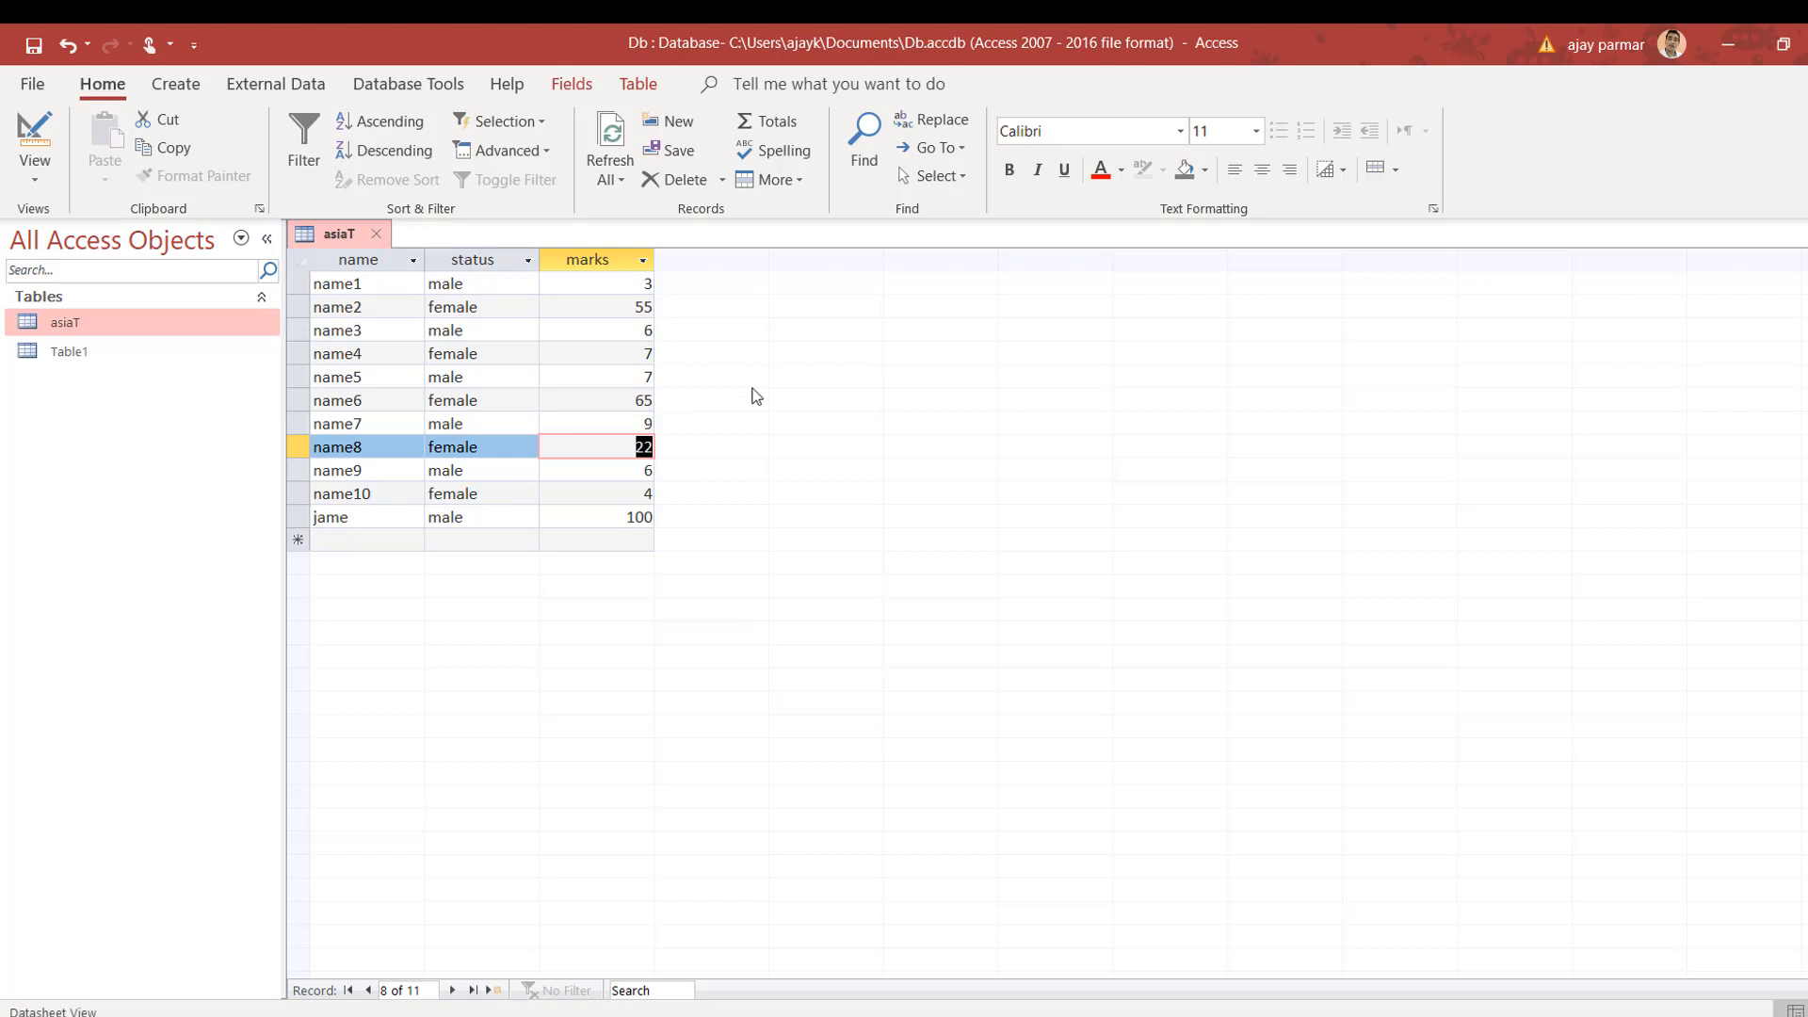
pyautogui.click(640, 423)
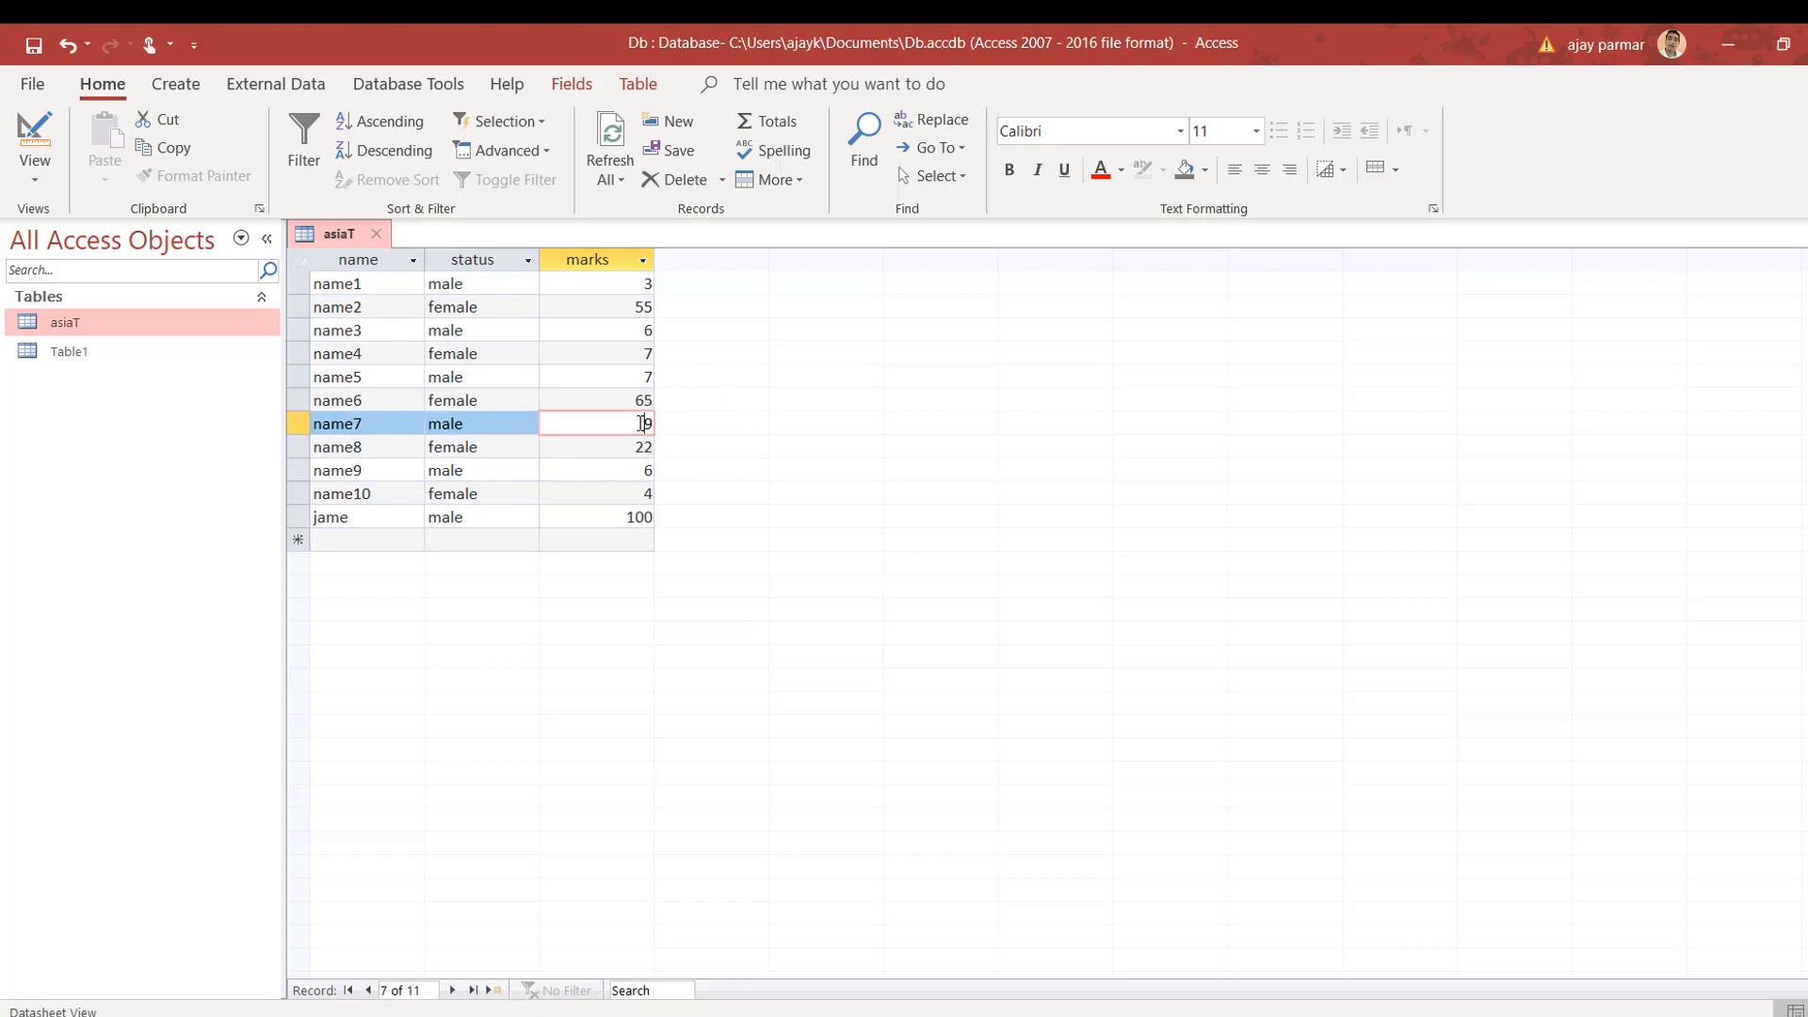
pyautogui.write('60')
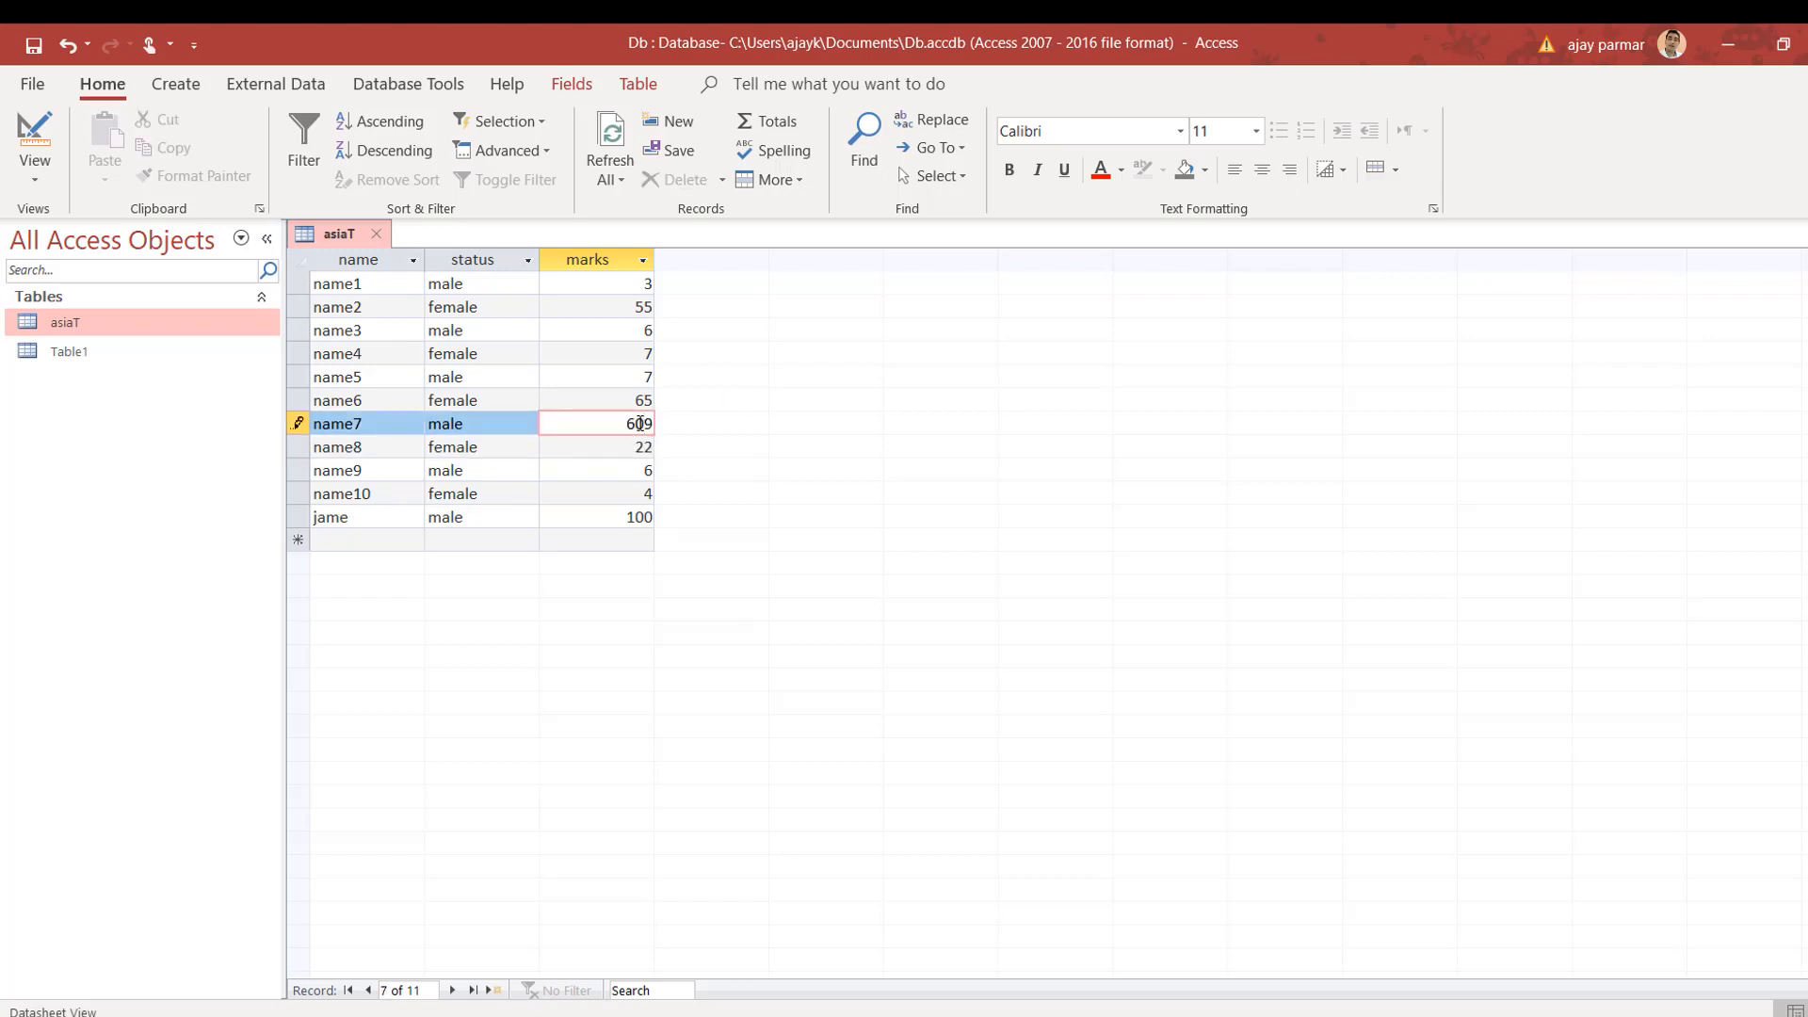
pyautogui.click(641, 461)
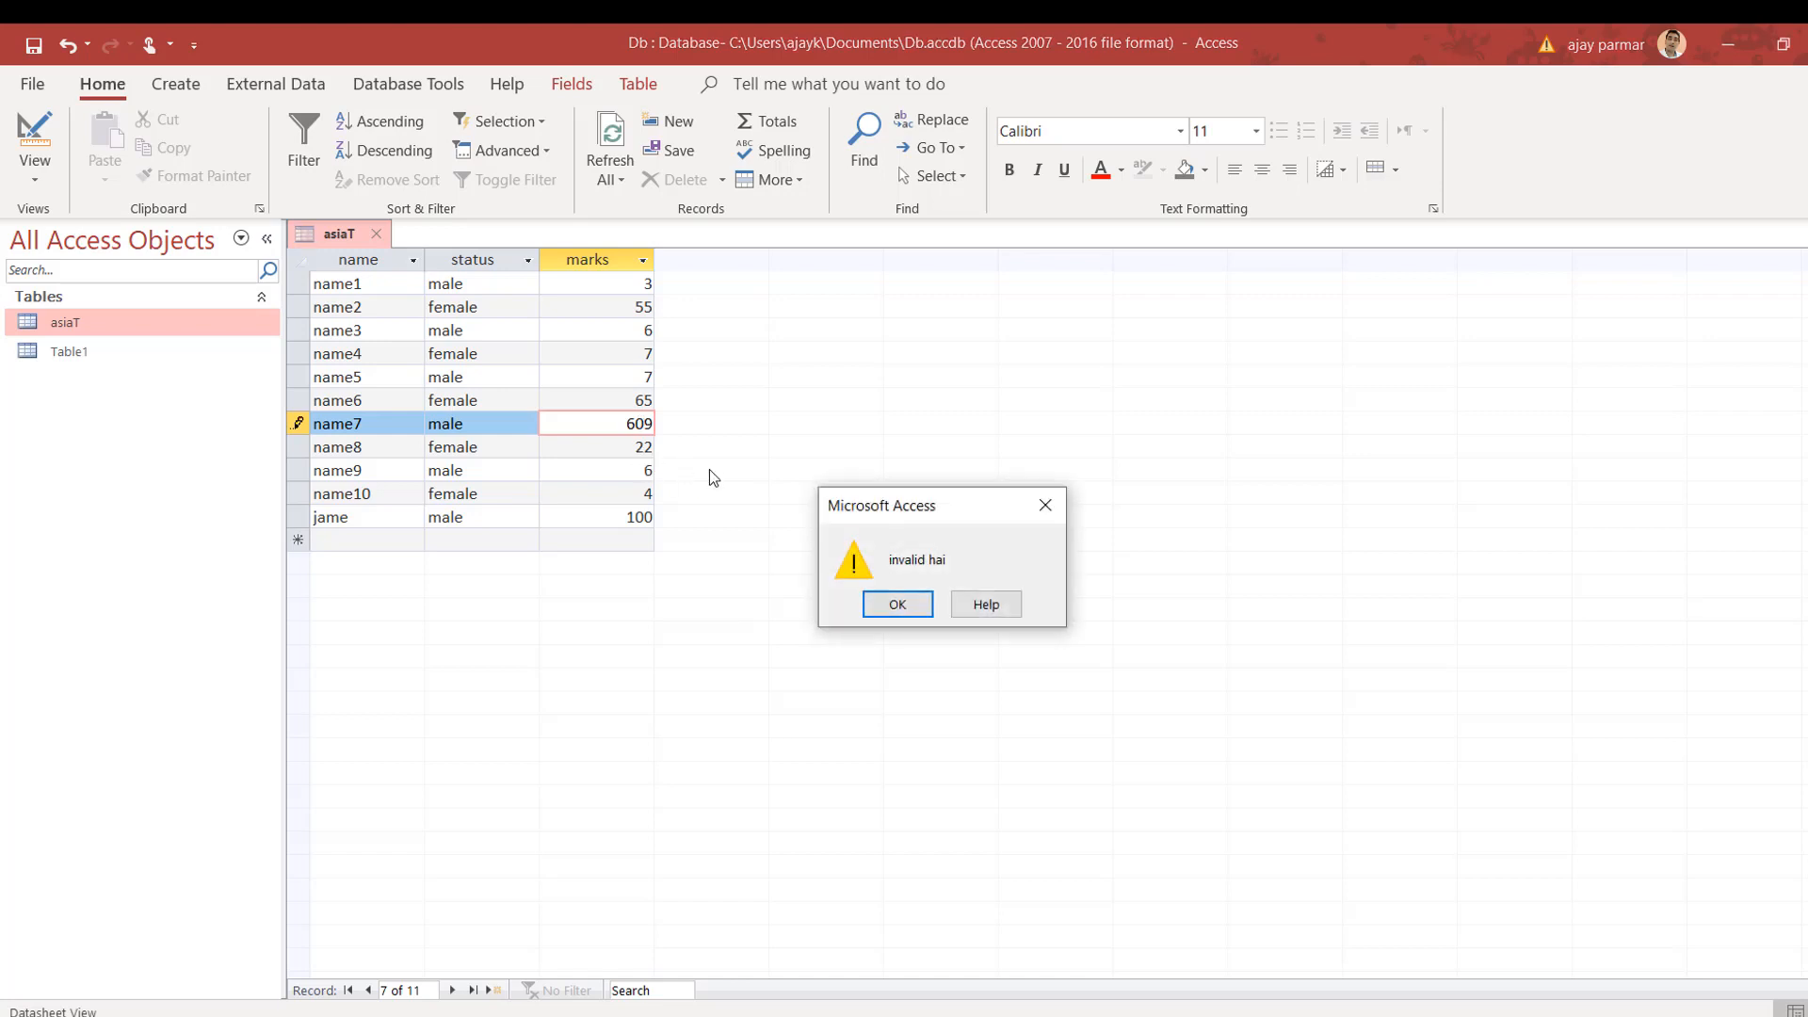
pyautogui.click(906, 612)
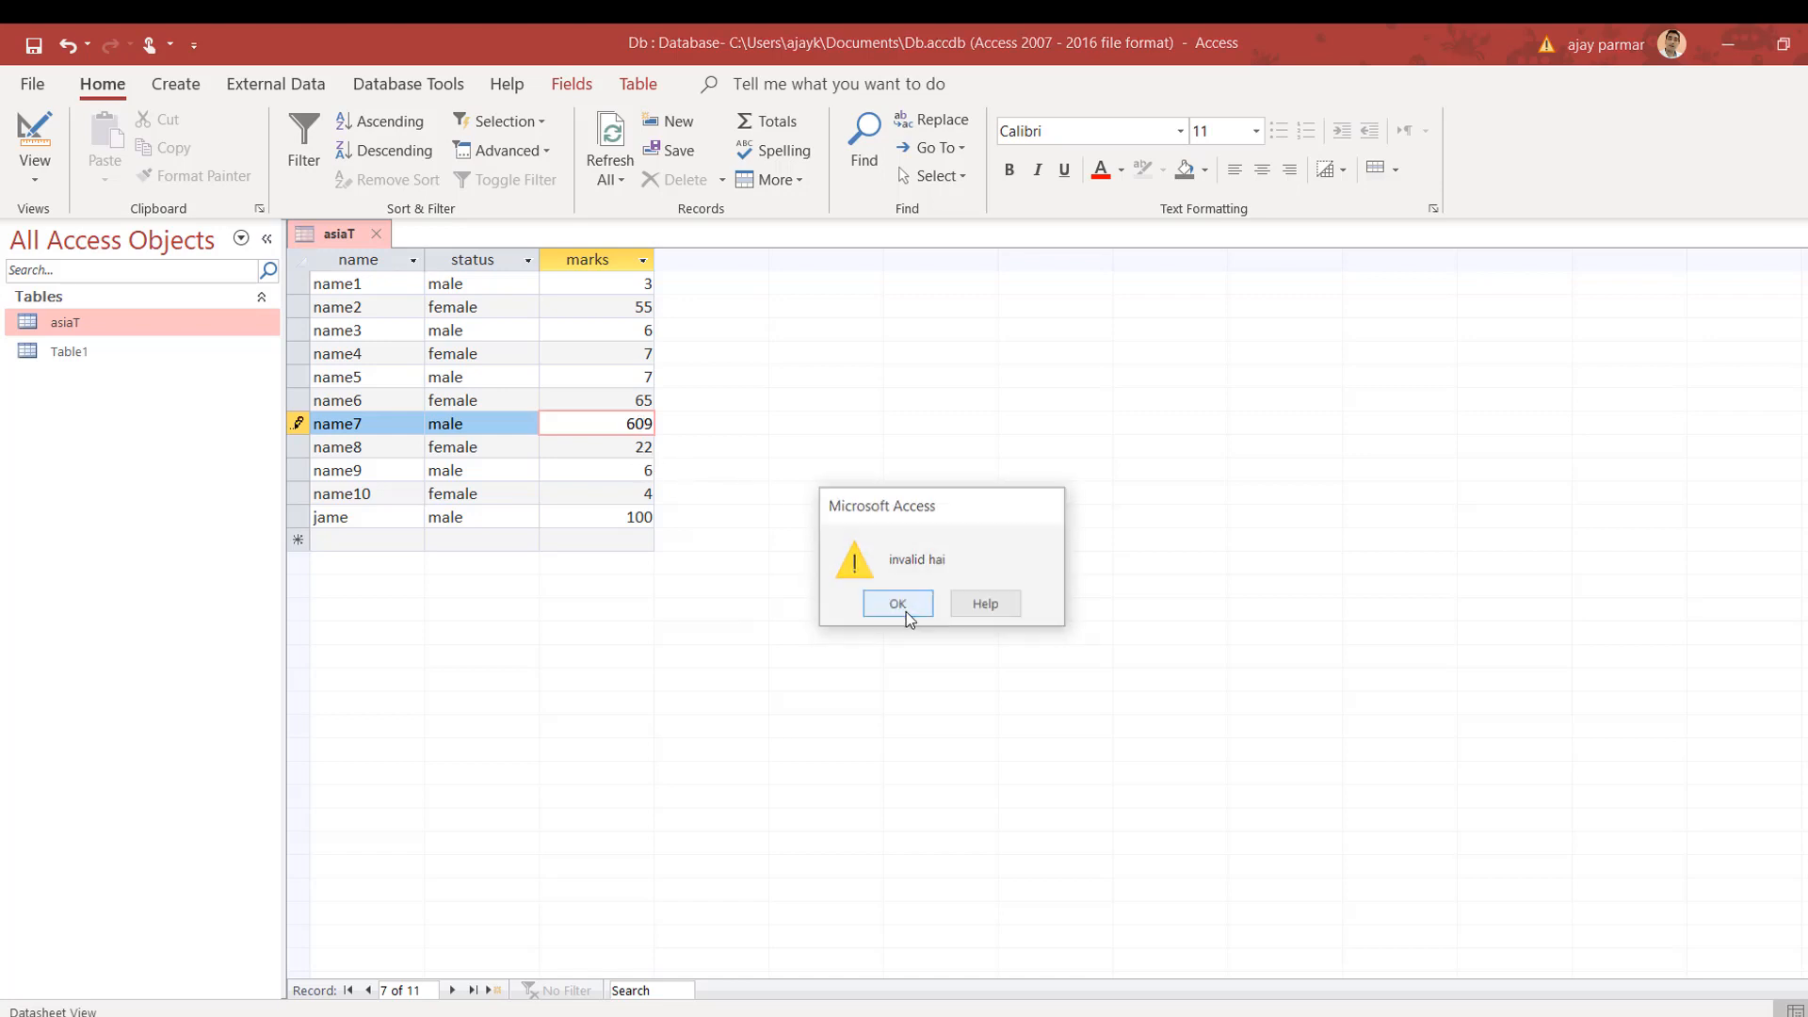
pyautogui.press('Escape')
pyautogui.press('Escape')
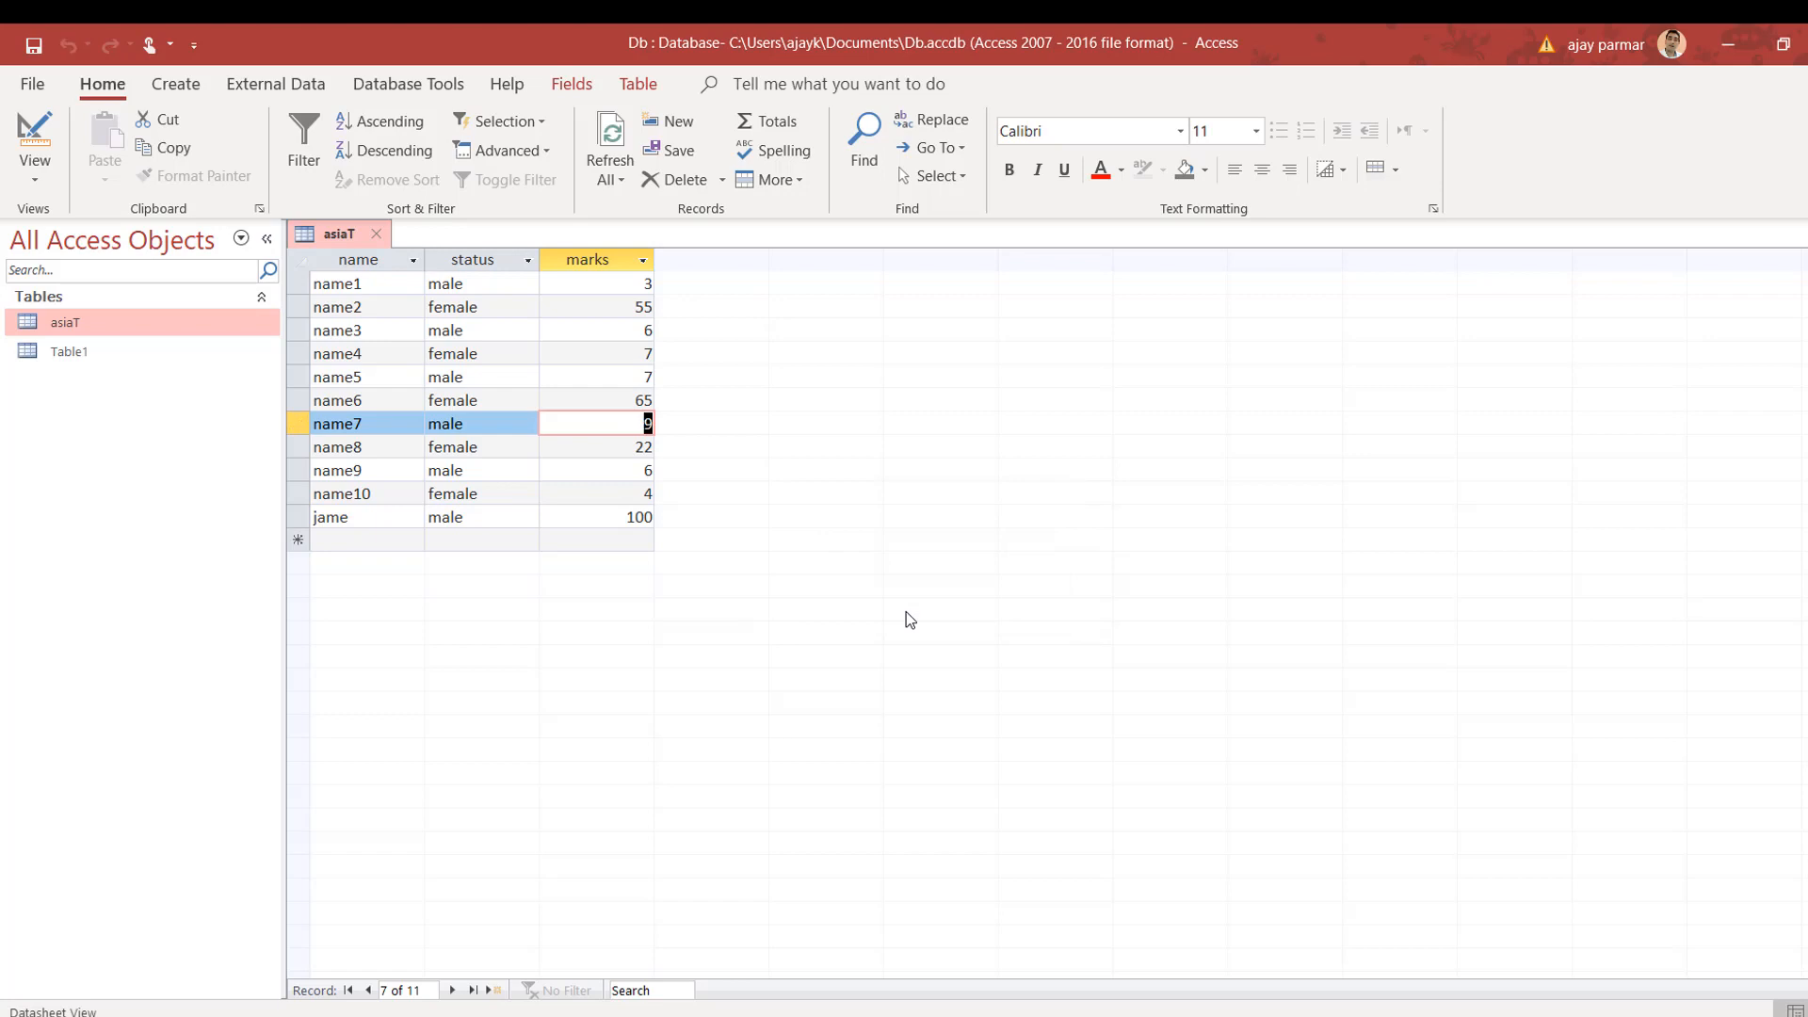
pyautogui.click(490, 537)
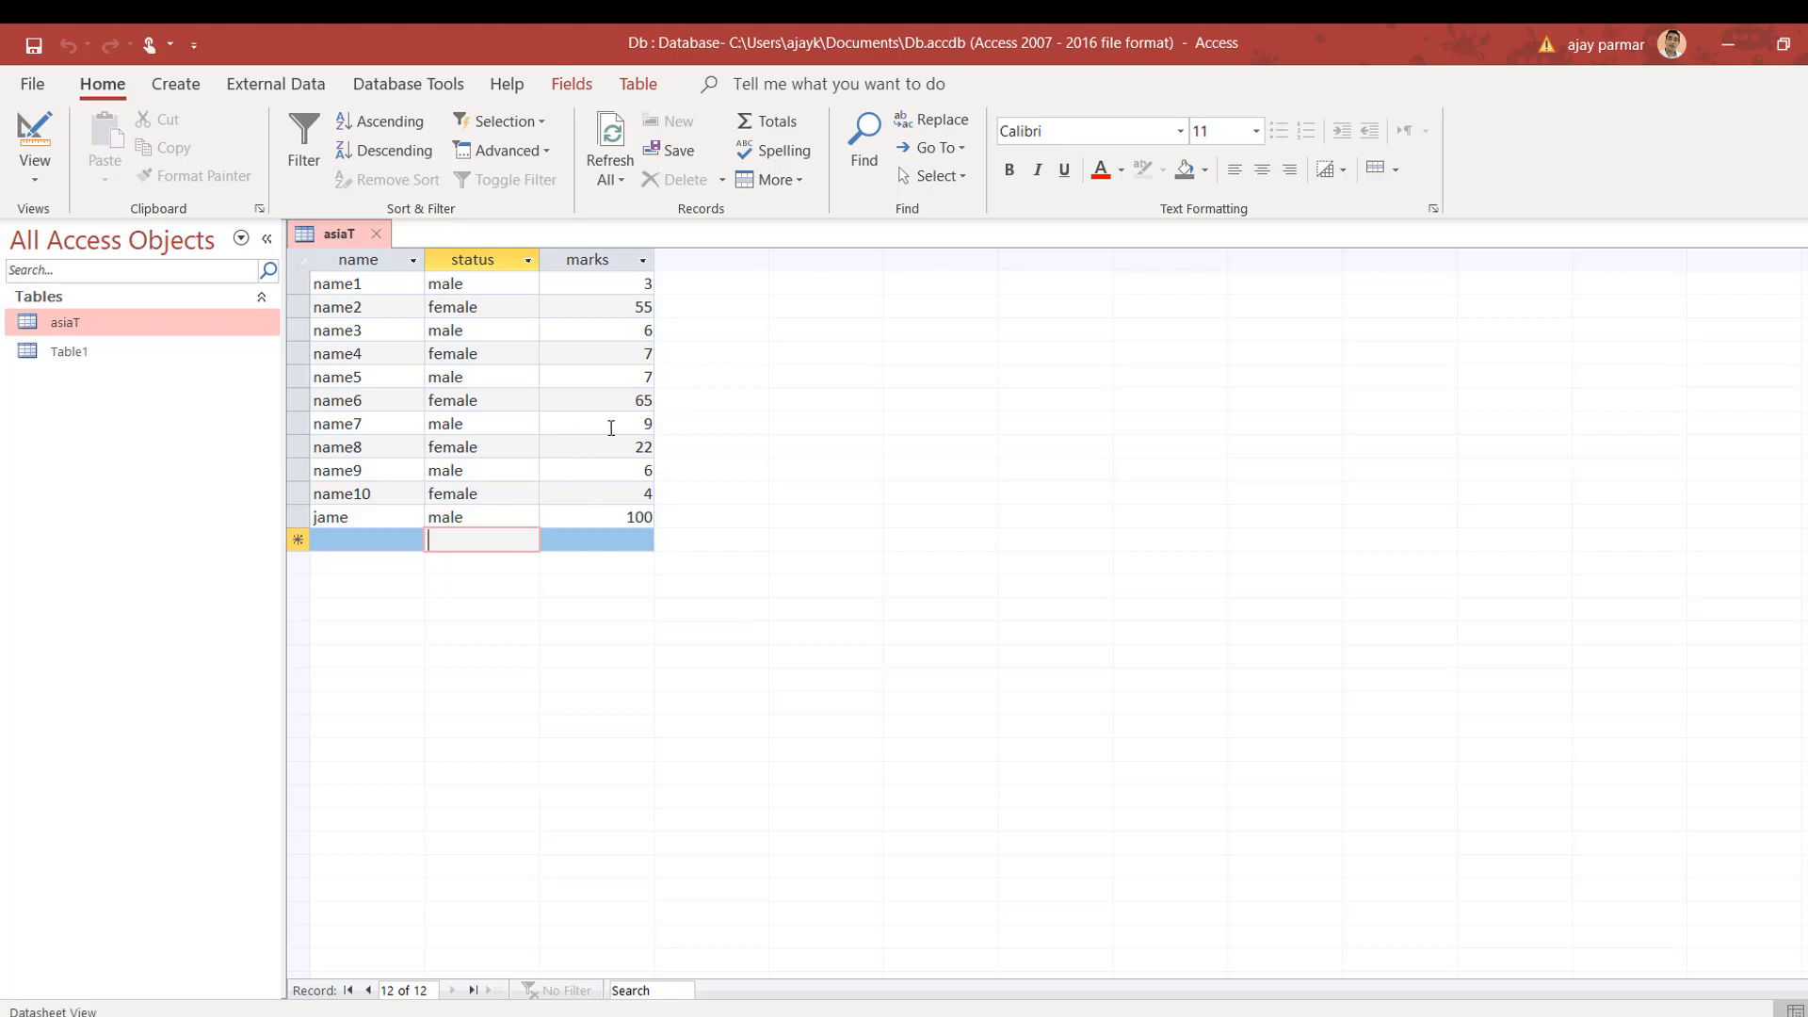
# Step: Close the asiaT table without switching views
pyautogui.click(34, 173)
pyautogui.click(375, 240)
pyautogui.click(374, 240)
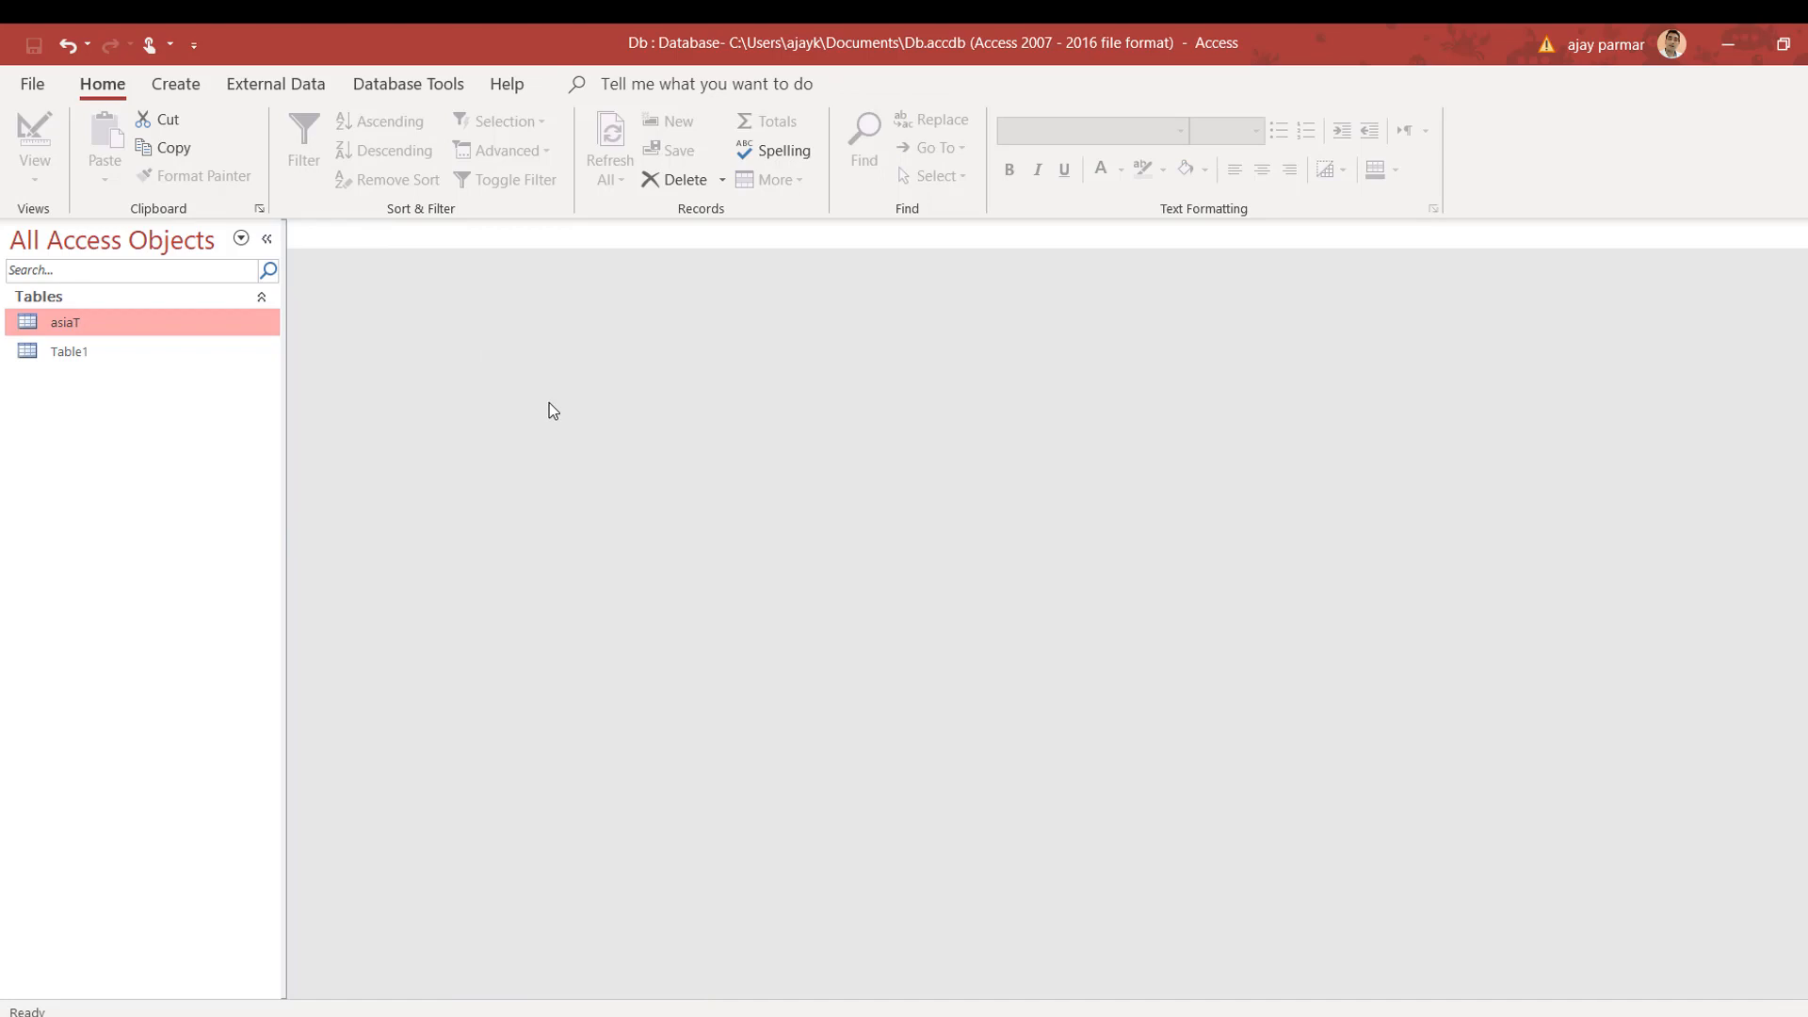